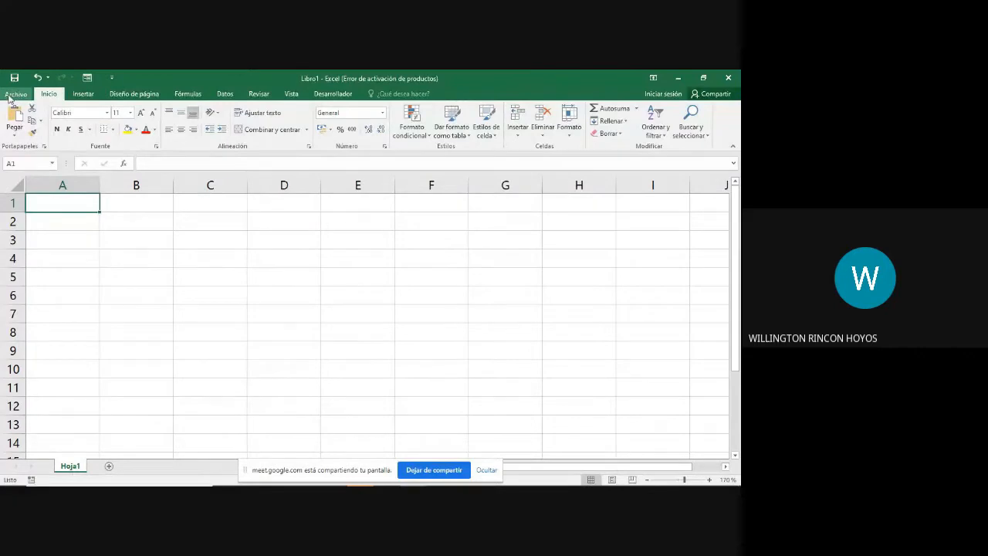
Step: Review the list of recently used workbooks and the fonts available for cell text
click(10, 99)
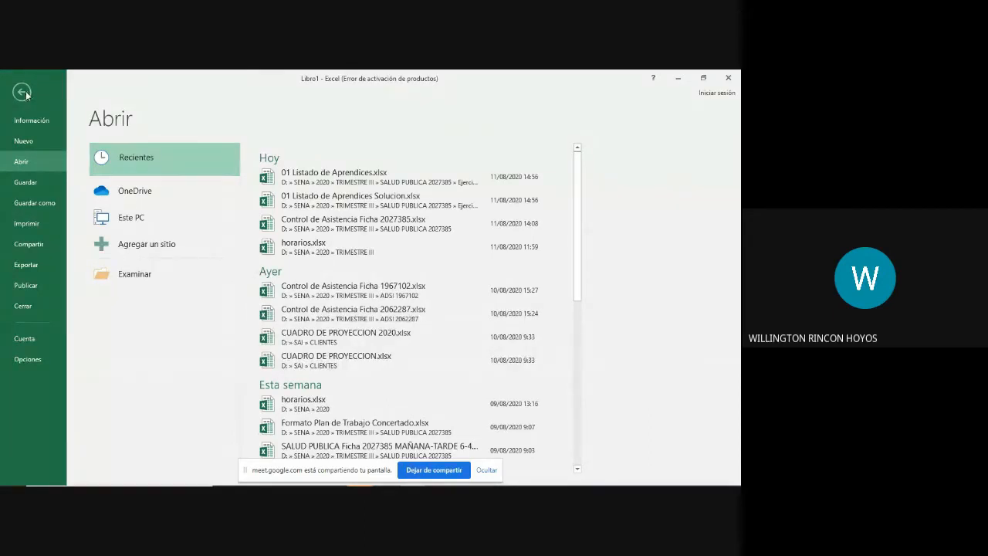
click(21, 91)
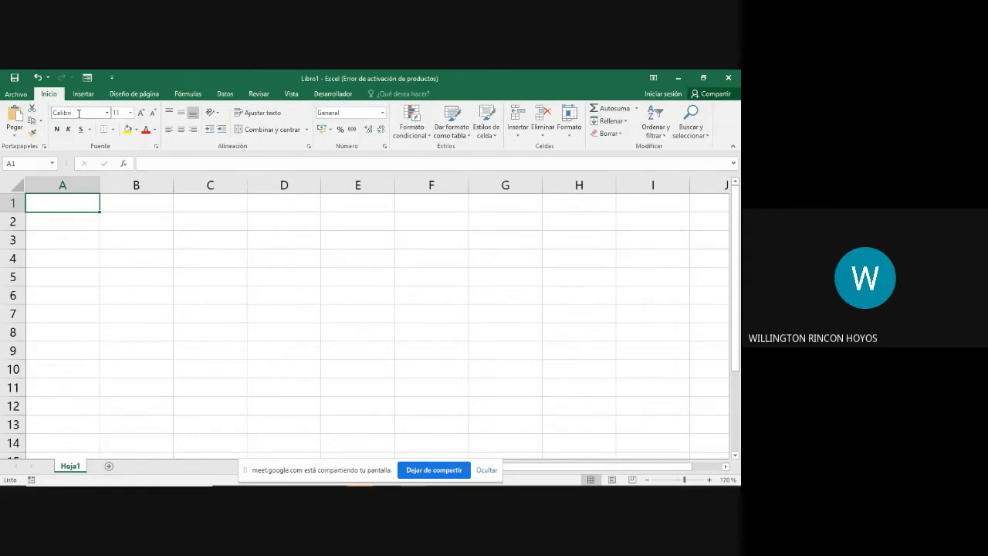
click(107, 114)
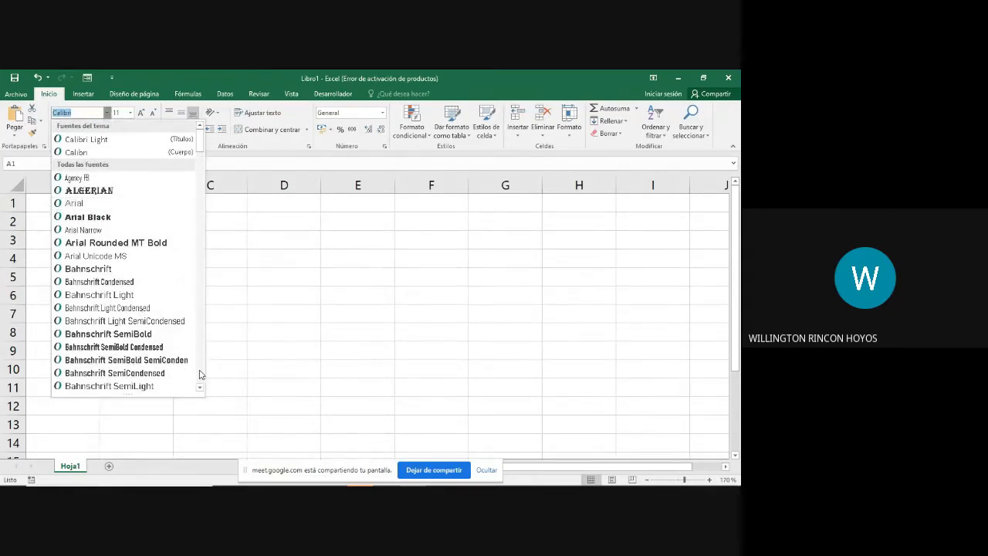
scroll(200, 375, down, 7)
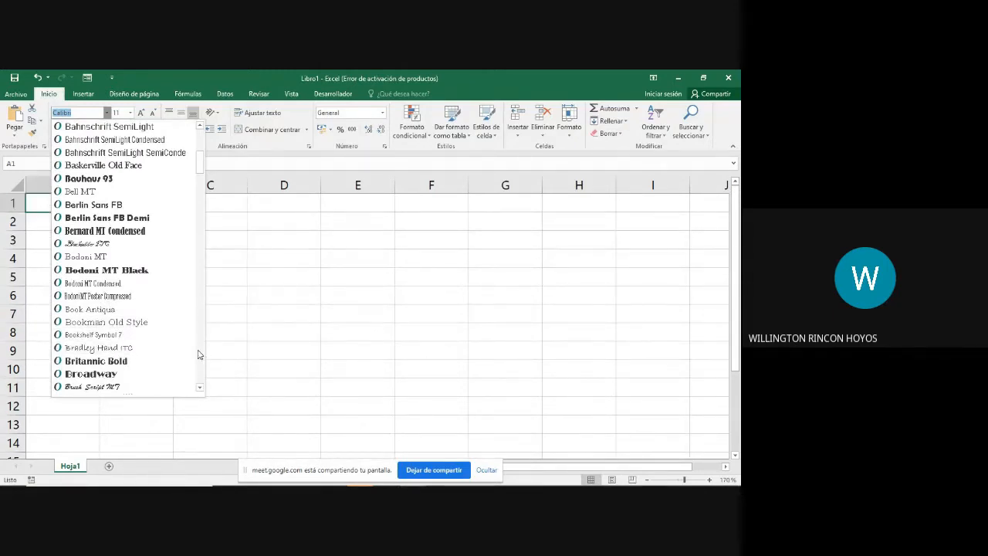
click(226, 388)
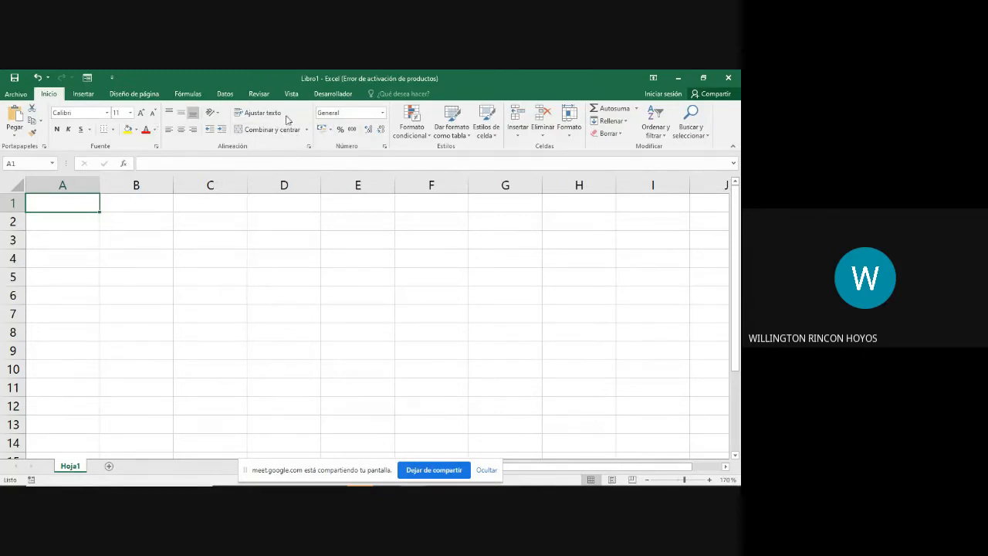
Step: Look over the commands available for inserting objects, page layout and formulas
click(84, 94)
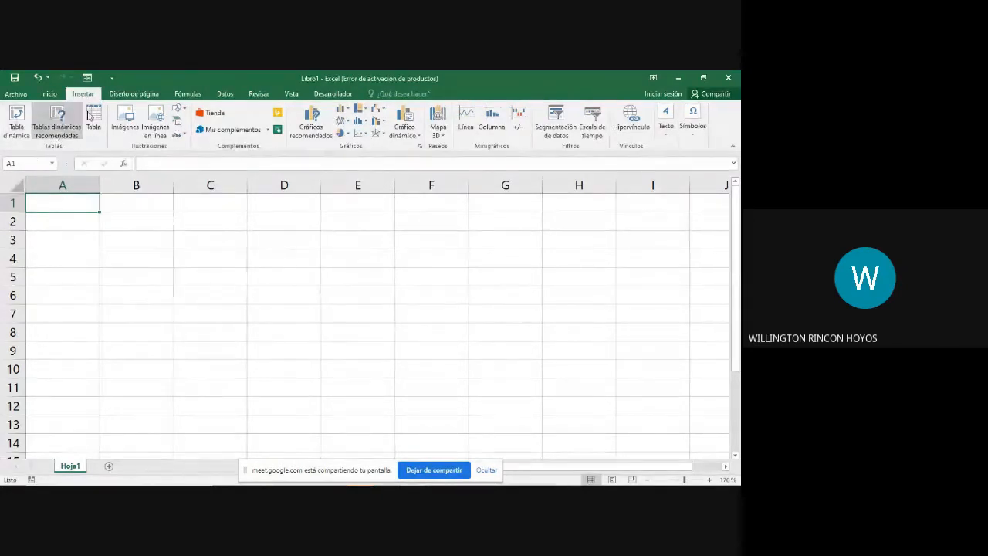
click(149, 96)
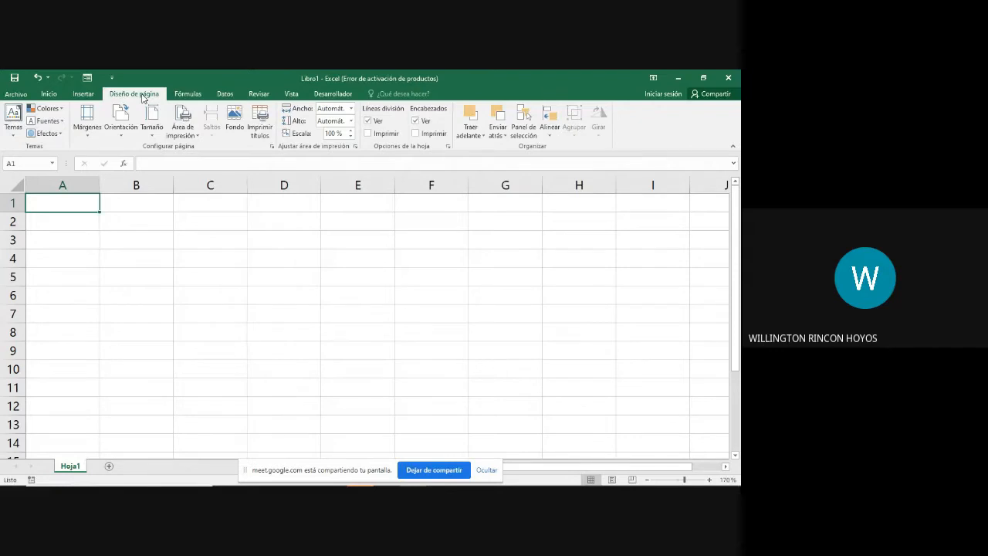
click(188, 94)
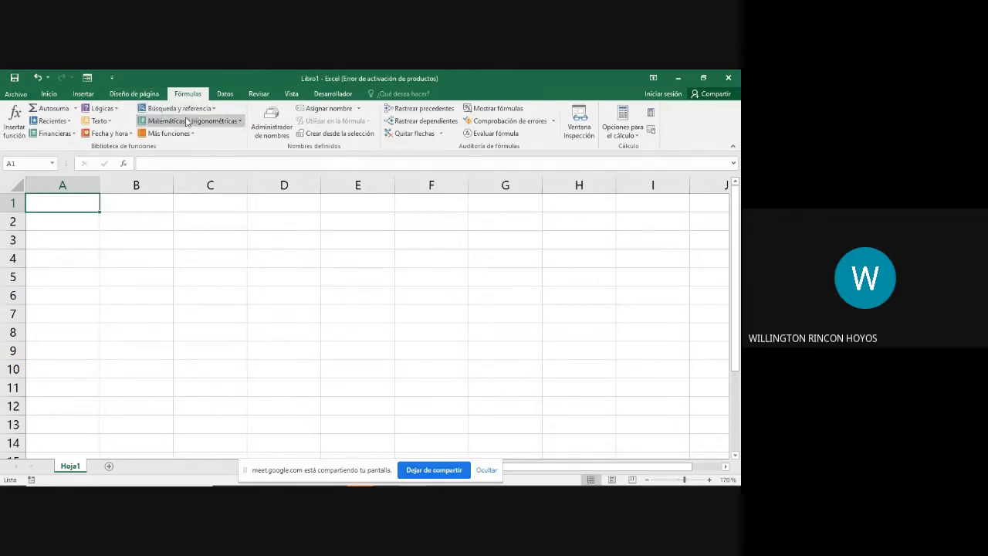
Step: Browse the function library's logical, text, date and time, and math and trigonometry categories
click(117, 109)
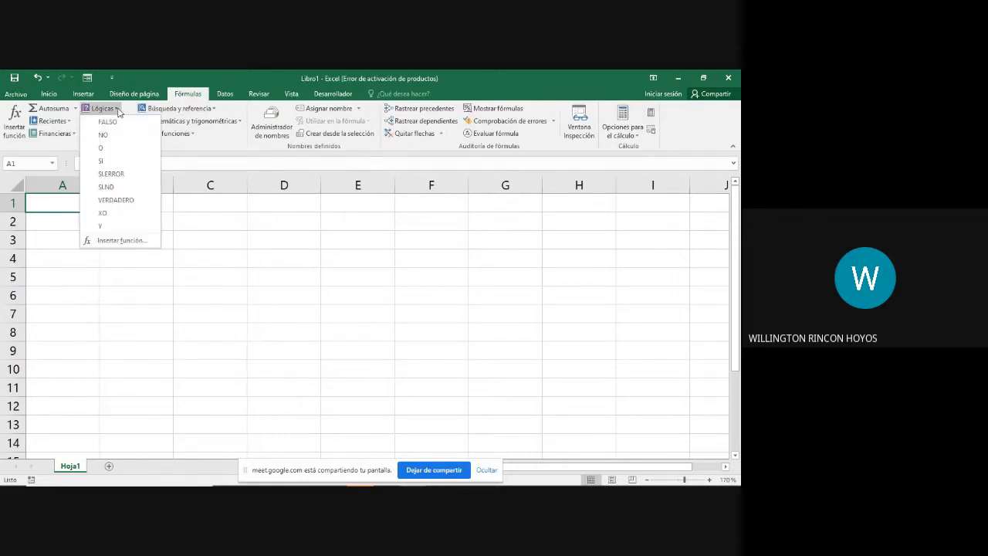
click(117, 109)
click(110, 122)
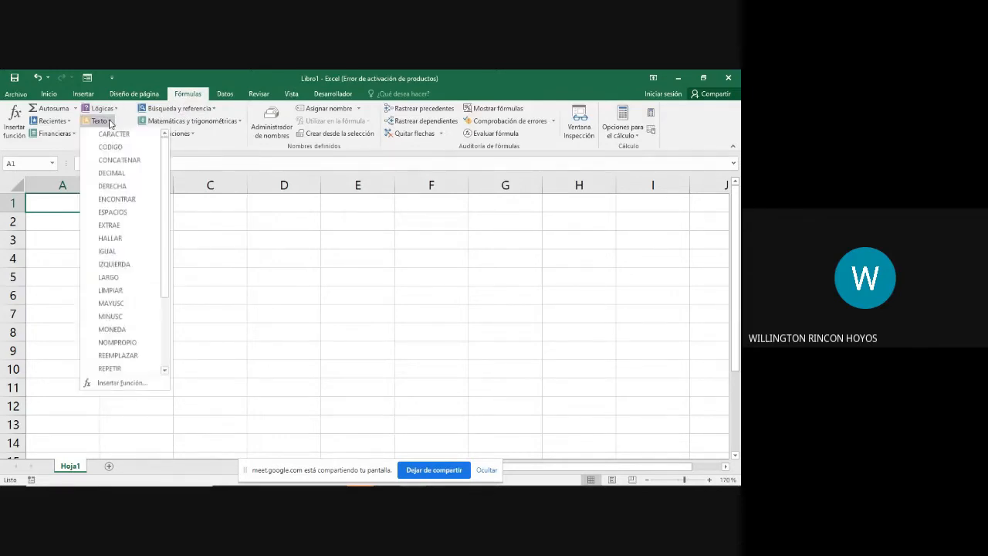
scroll(157, 291, down, 5)
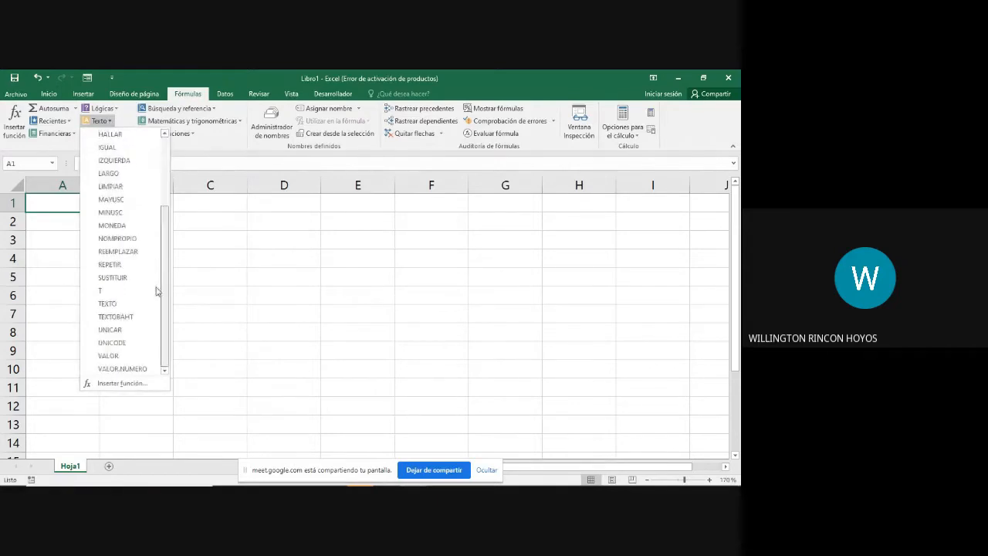
click(125, 120)
click(132, 134)
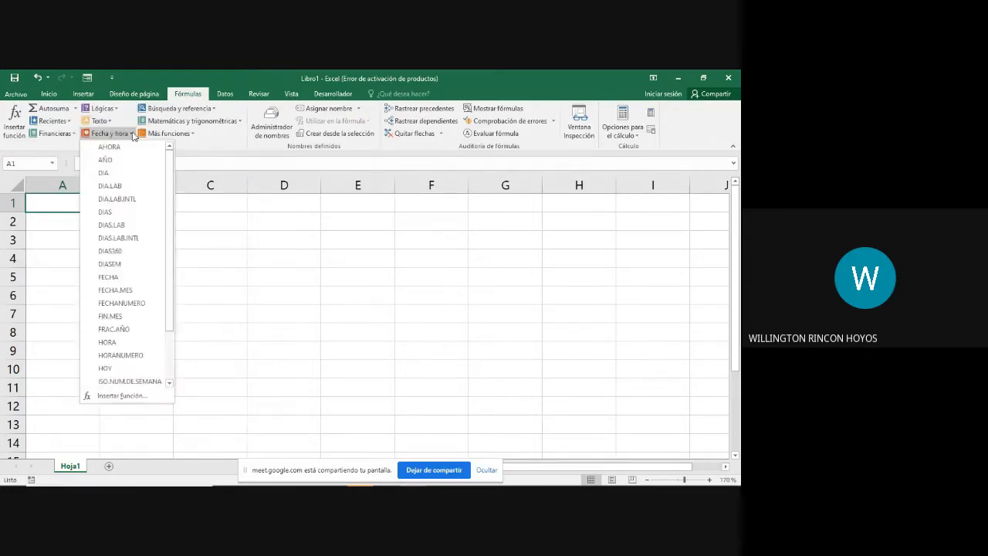
click(241, 123)
click(232, 122)
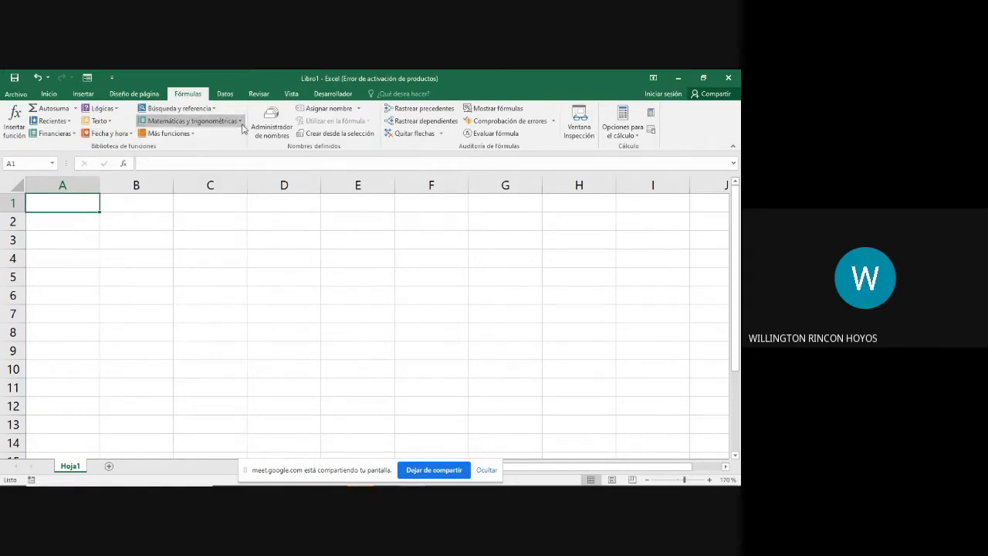
Step: Browse the additional statistical and engineering functions in the function library
click(191, 134)
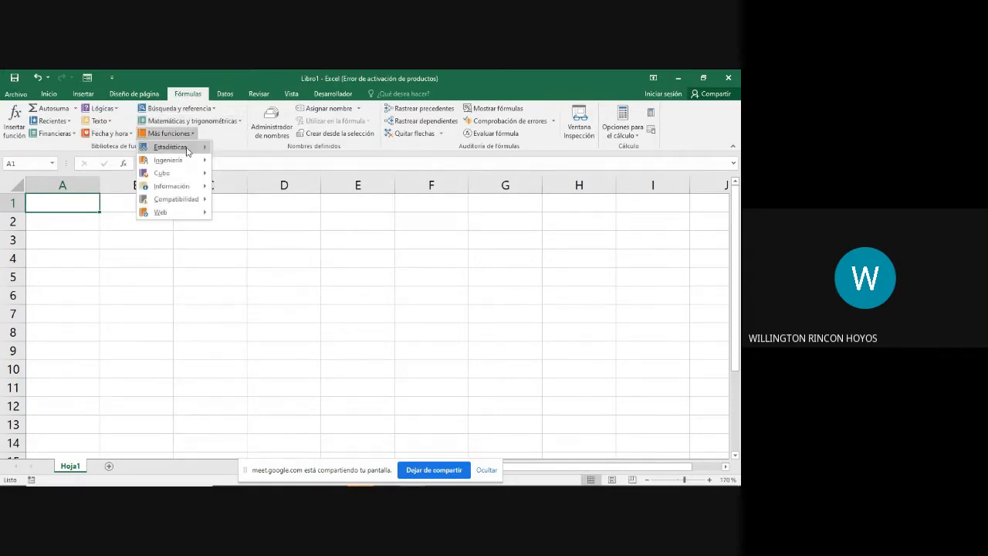
mouse_move(187, 151)
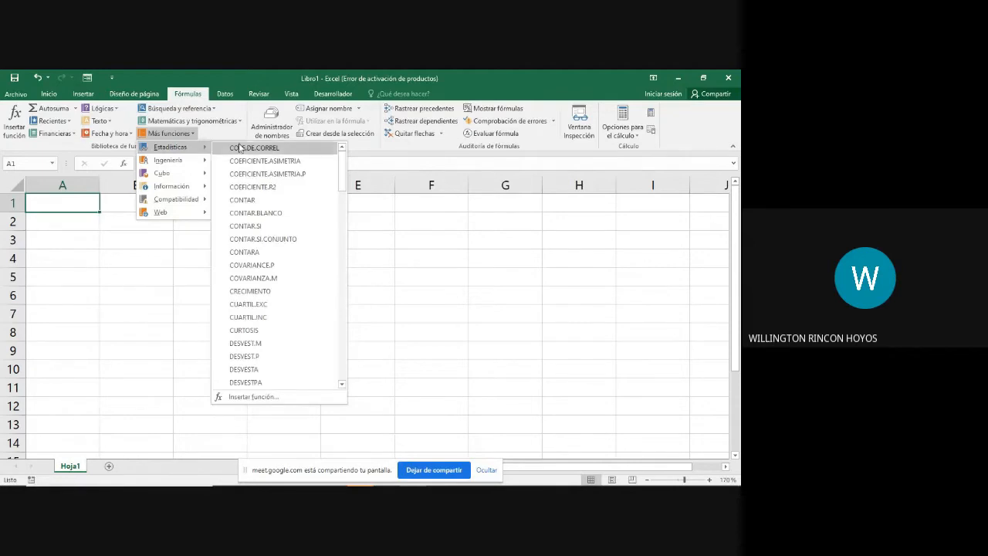
drag(341, 167, 335, 368)
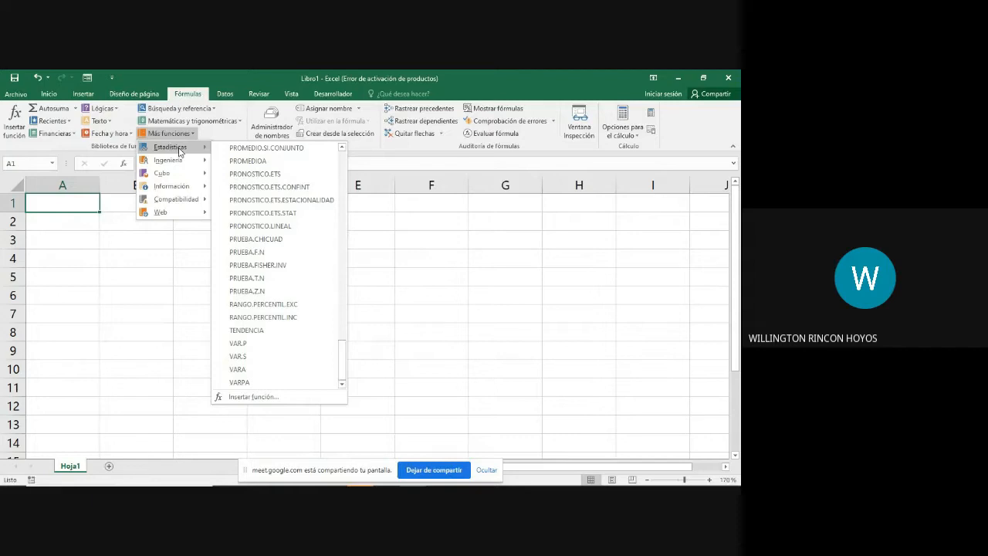
mouse_move(180, 165)
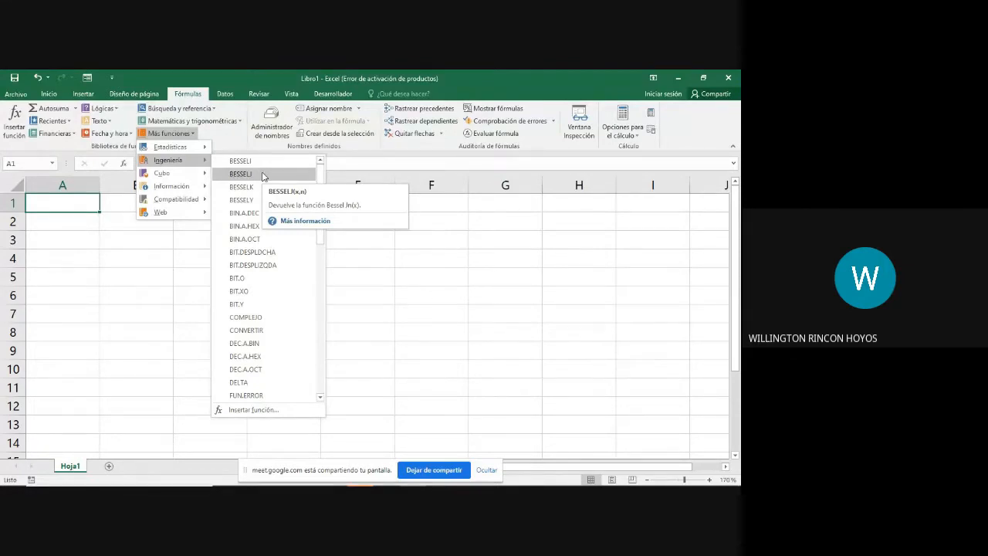
Step: Review the text functions, the AutoSum options and the lookup and reference functions
click(108, 122)
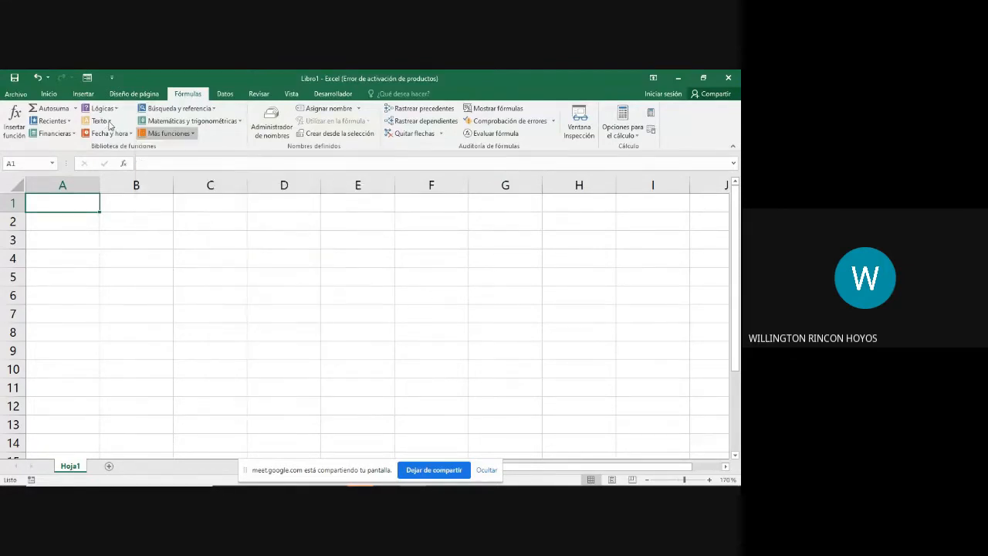
click(109, 123)
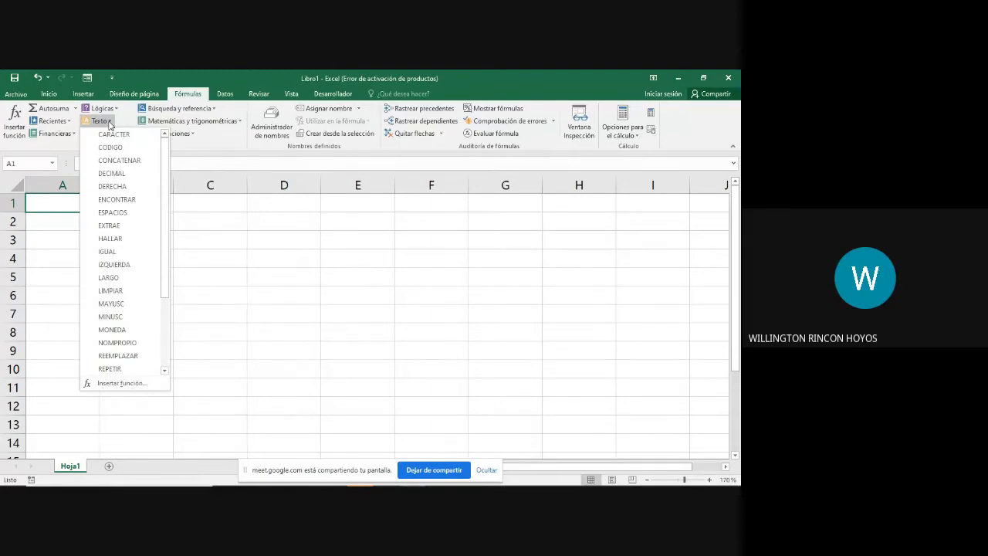
click(77, 108)
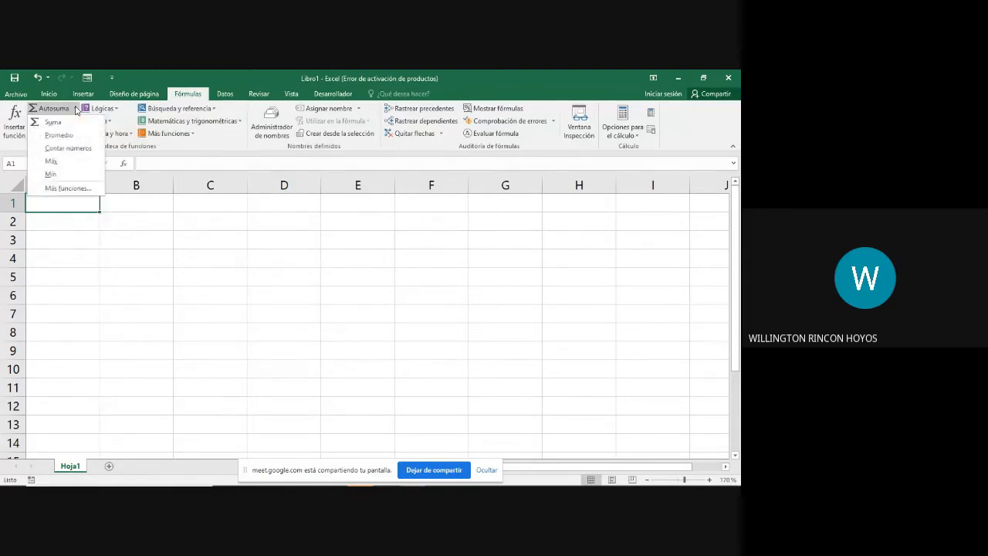
click(230, 141)
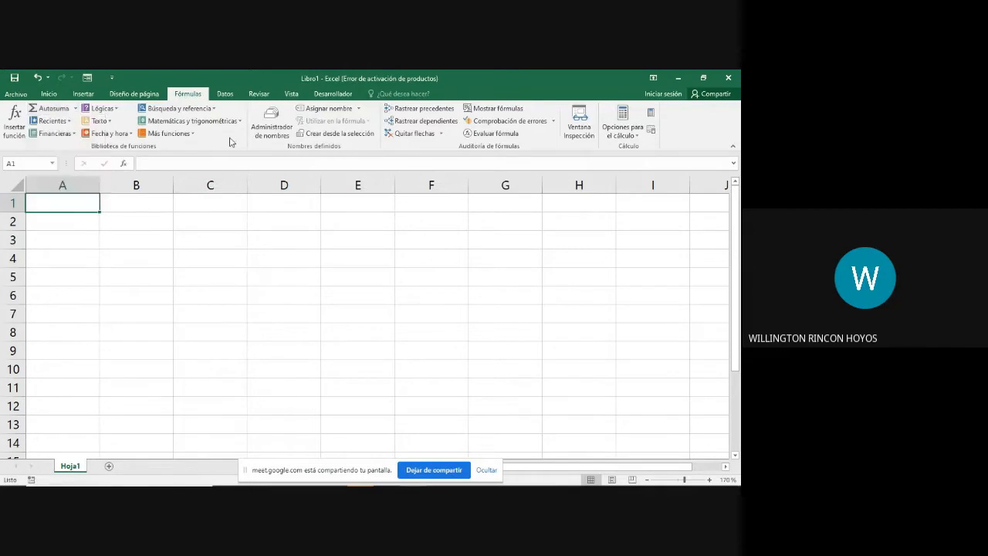
click(215, 110)
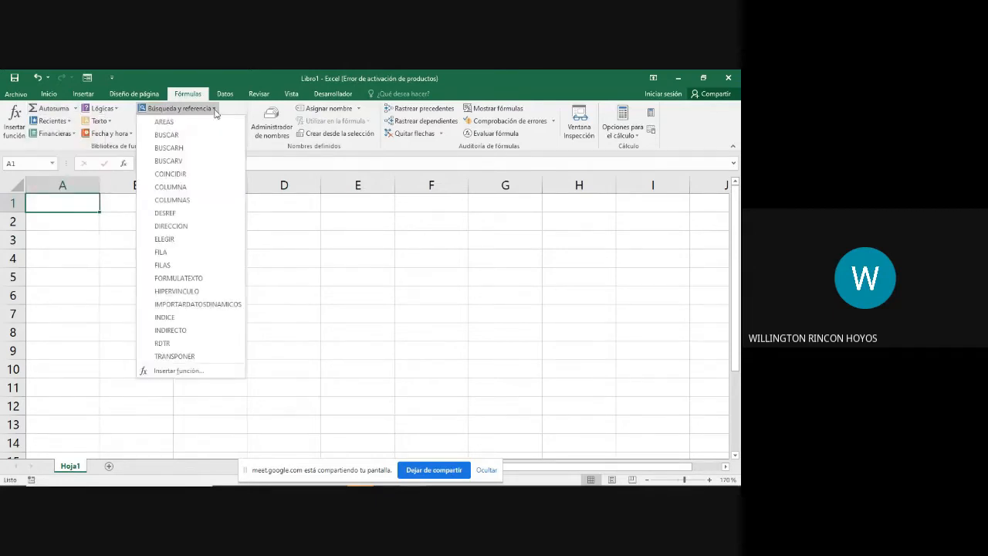
click(239, 116)
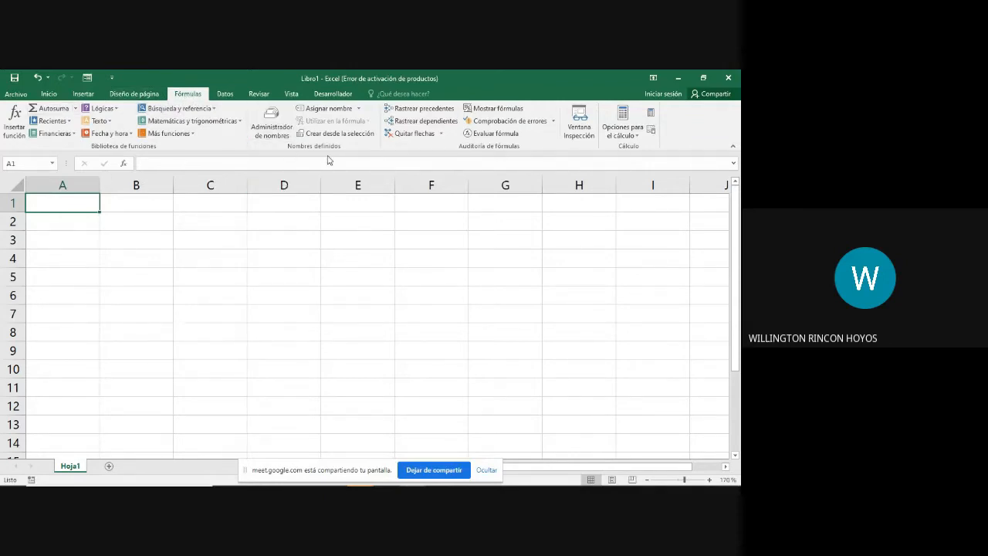
Step: Examine the external data sources and data tools, along with the review and protection commands
click(226, 94)
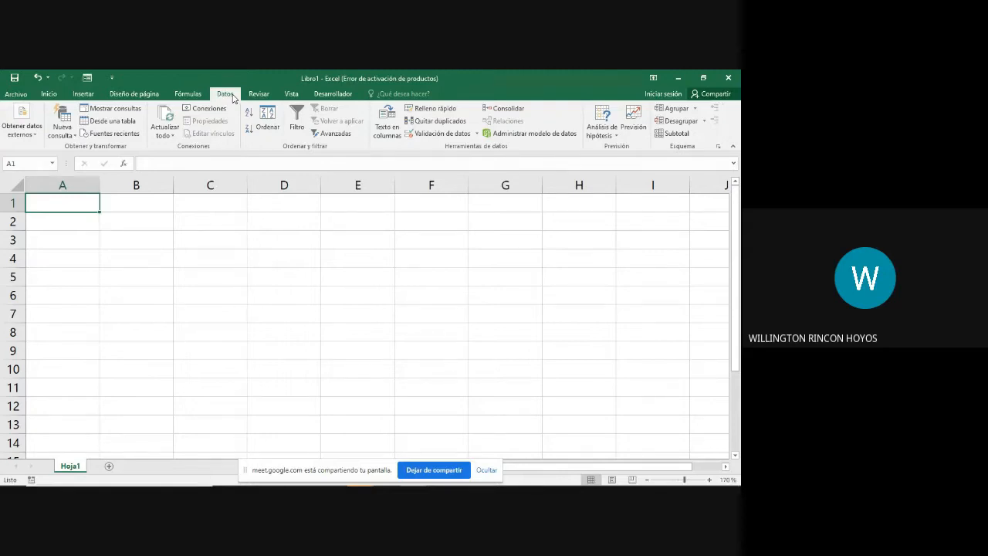
click(33, 132)
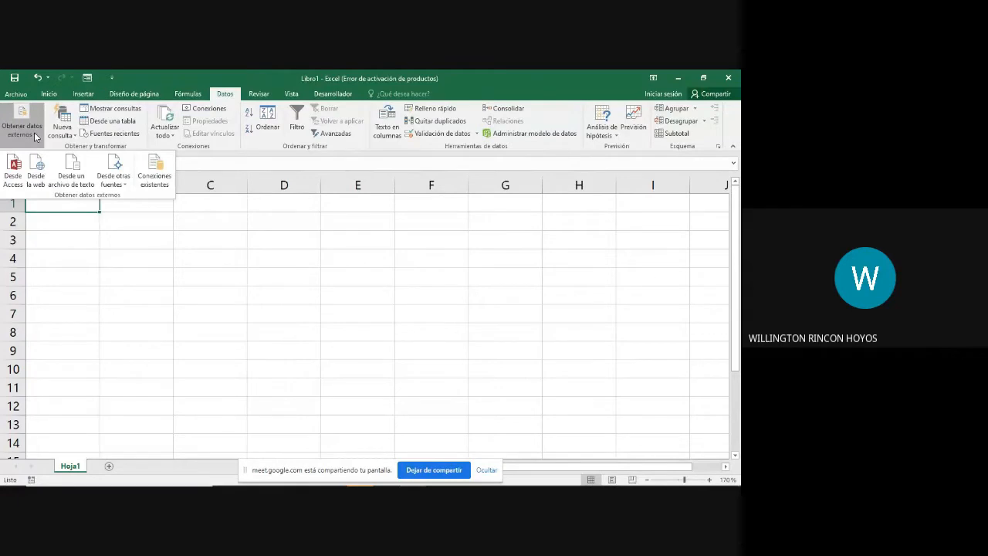
click(34, 134)
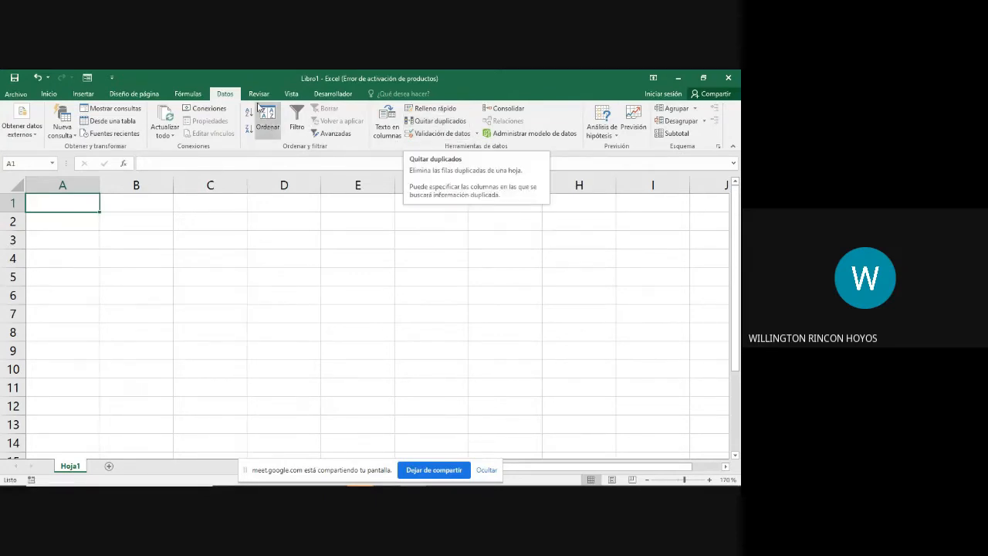
click(259, 94)
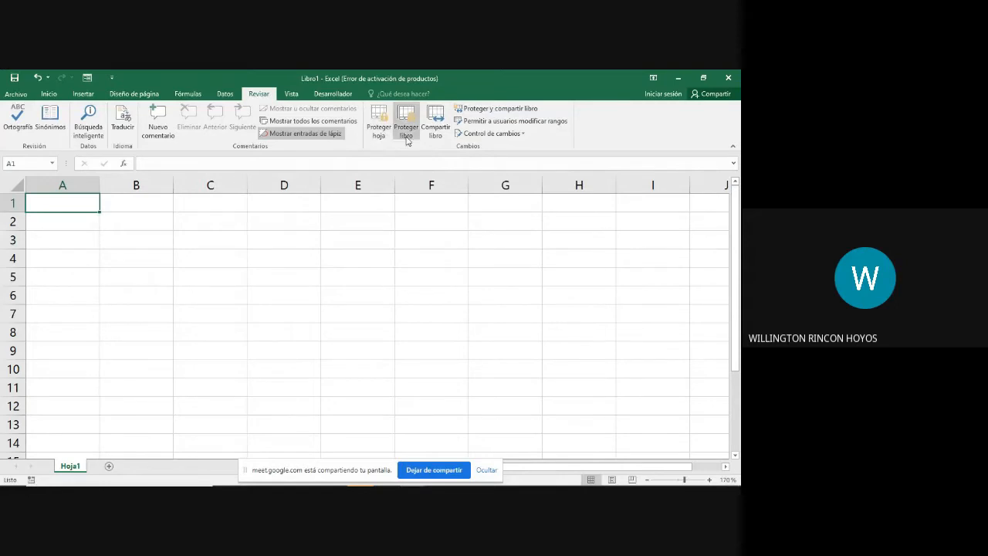
Step: Switch to File Explorer and open the workbook 01 Listado de Aprendices Solucion.xlsx from the Ejercicios folder
mouse_move(310, 483)
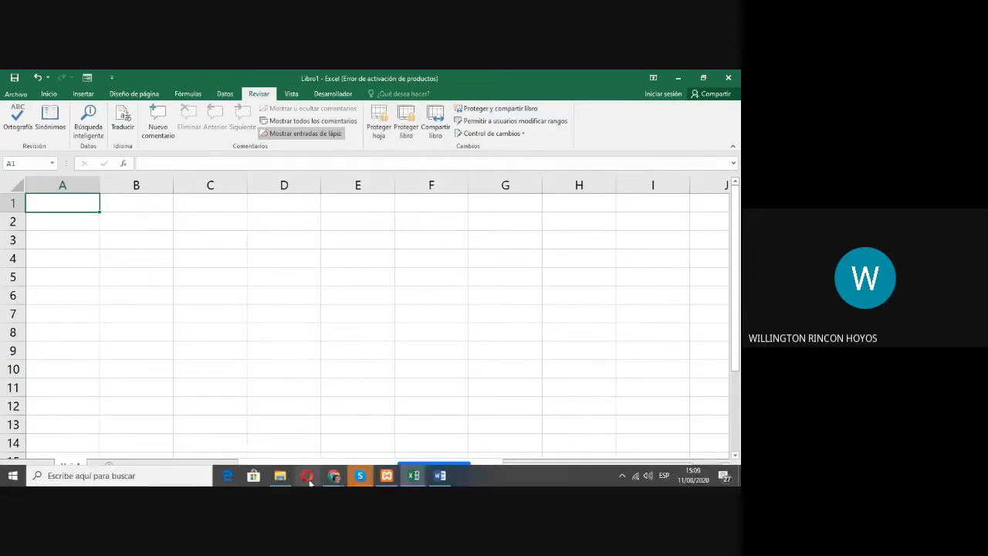
click(281, 475)
click(191, 202)
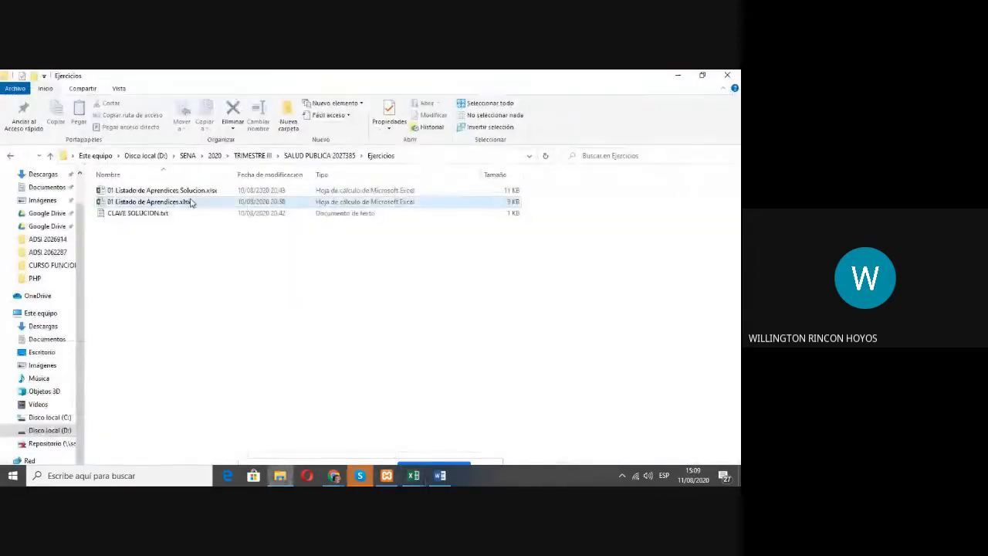
double_click(186, 190)
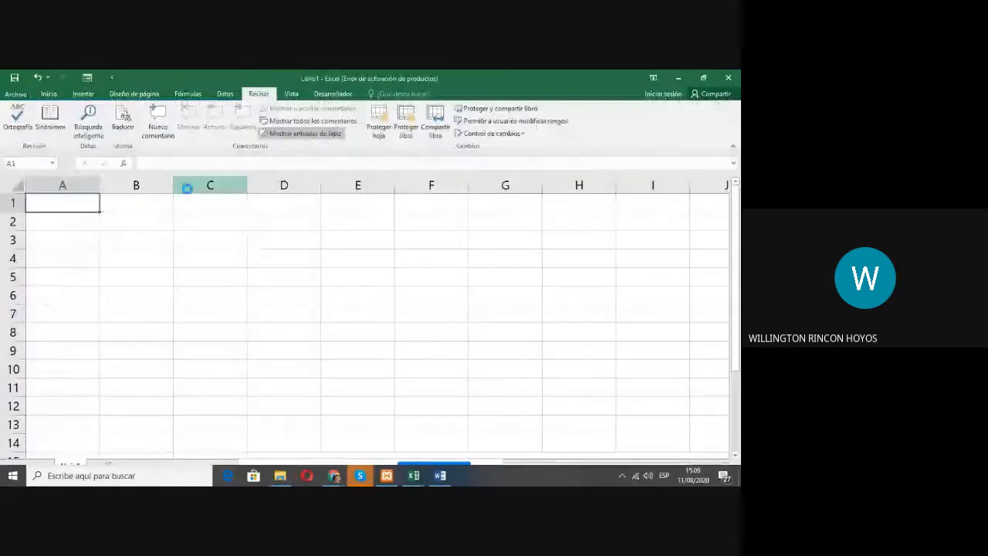
Step: Try to edit cells D5 and F8 in the apprentice list to test the sheet's protection
click(256, 269)
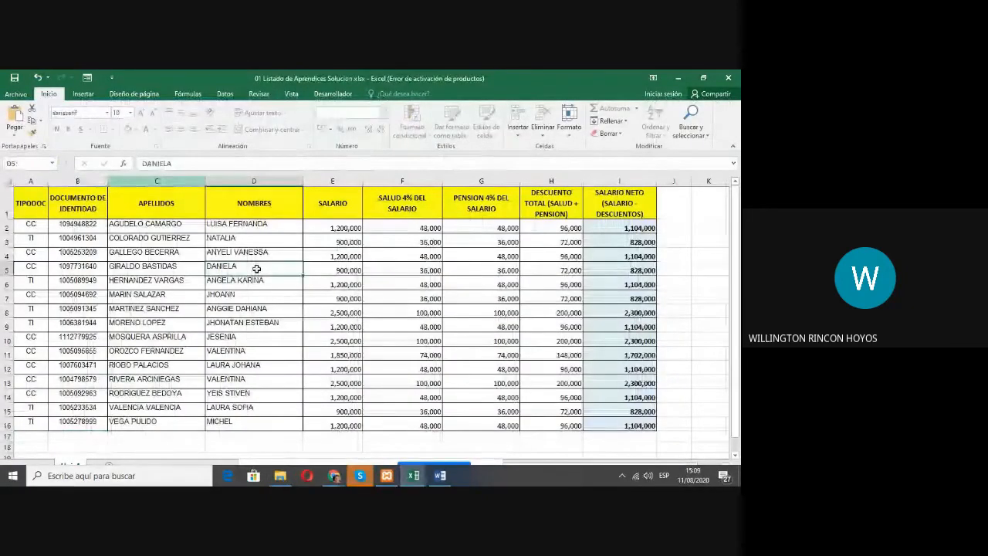
double_click(256, 269)
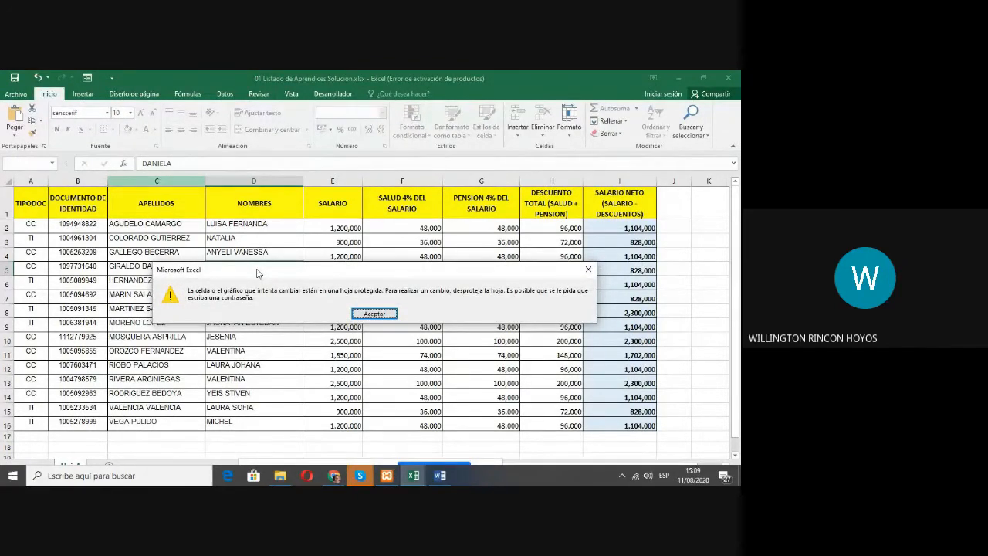
key(Return)
click(338, 297)
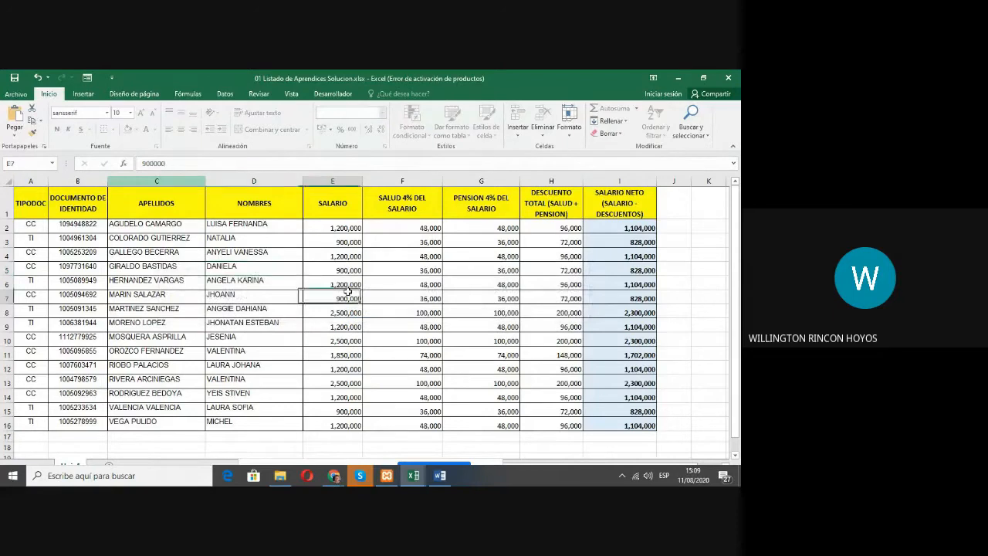
click(411, 310)
double_click(411, 311)
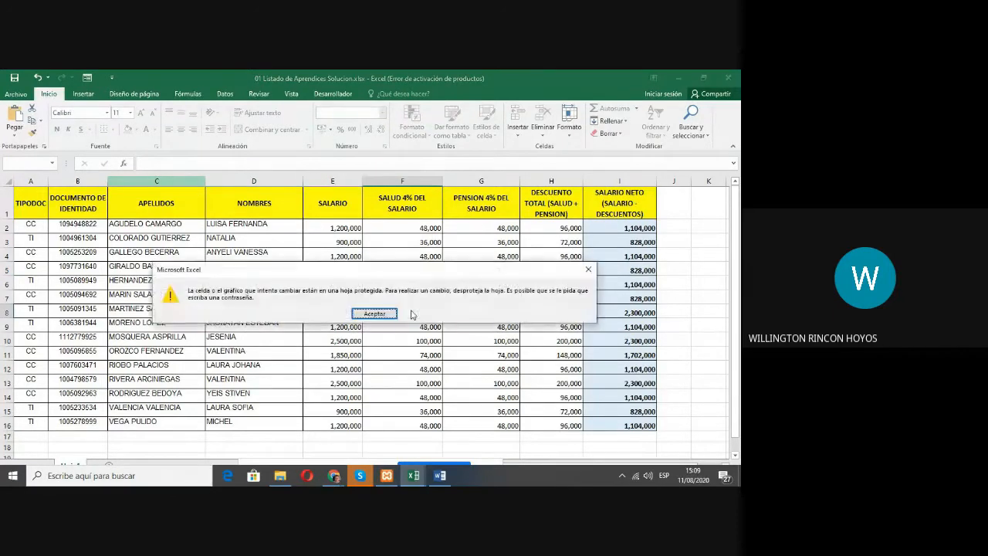
key(Return)
click(493, 312)
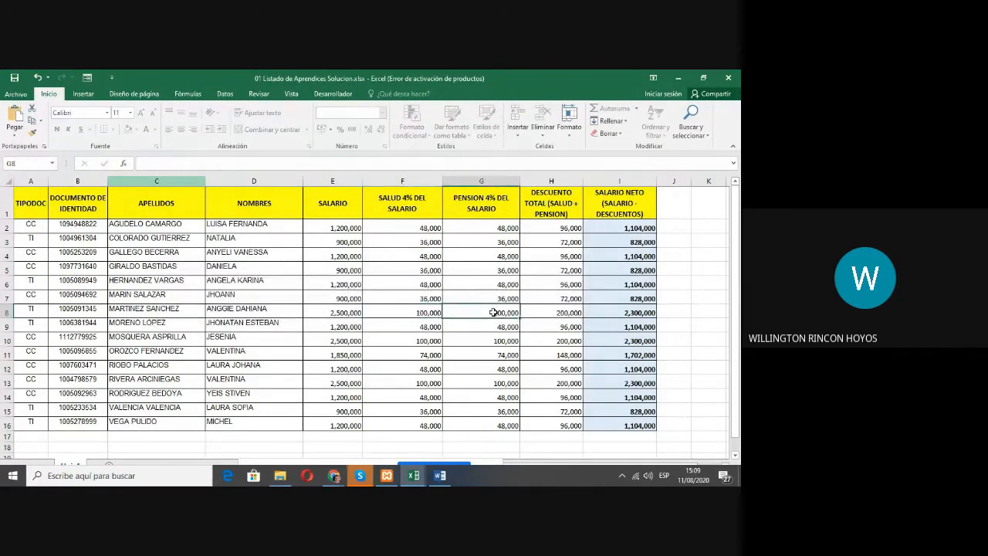
Step: Try to edit cell G8 and clear cells I4 and F9 in the protected apprentice list, and close that workbook
double_click(494, 311)
key(Return)
click(634, 255)
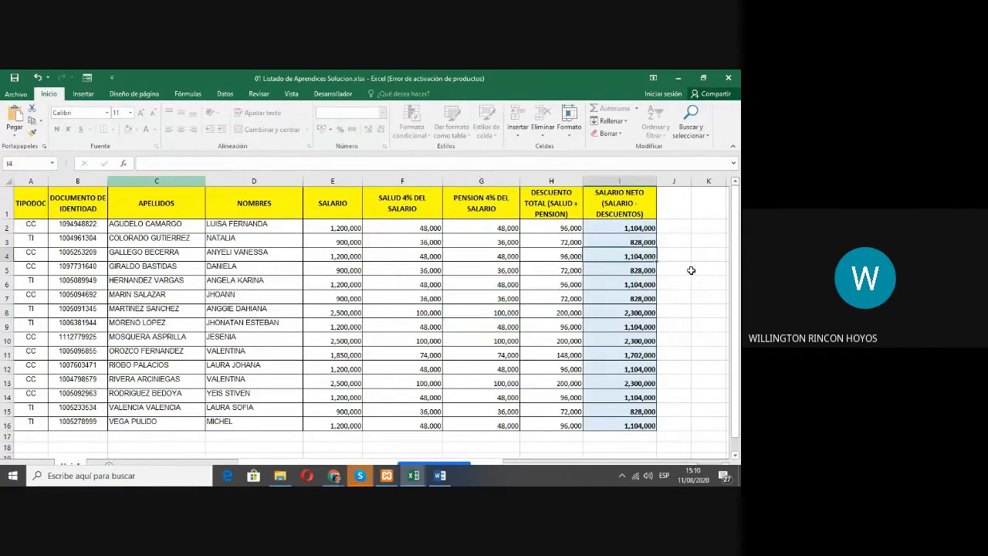
key(Delete)
key(Return)
click(365, 328)
key(Delete)
key(Return)
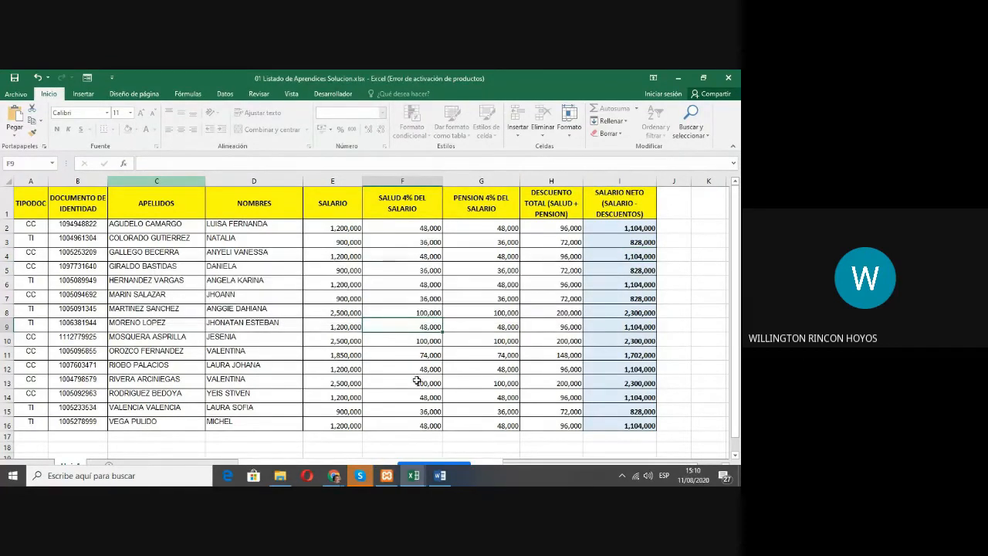
click(730, 78)
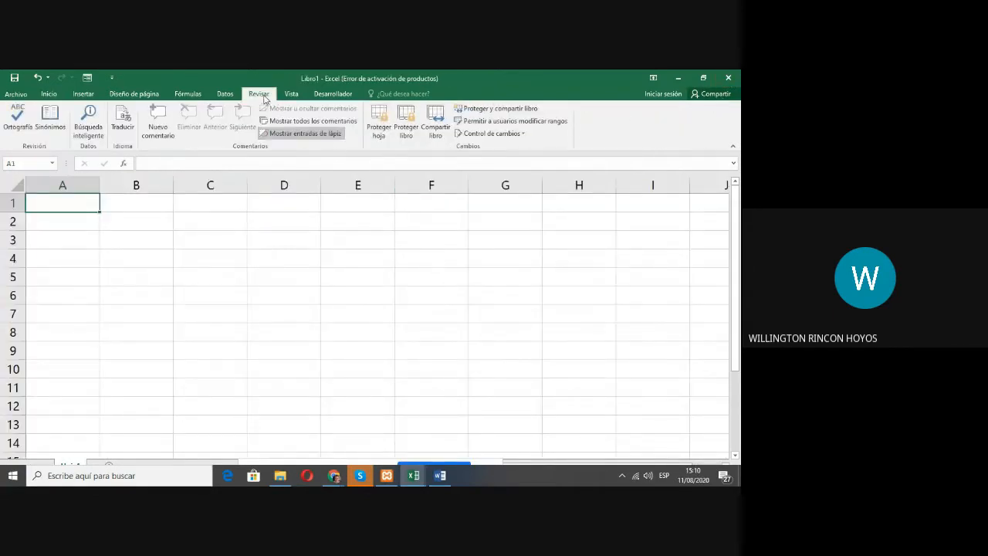
Step: Examine the workbook view and window commands, including the freeze panes options
click(293, 95)
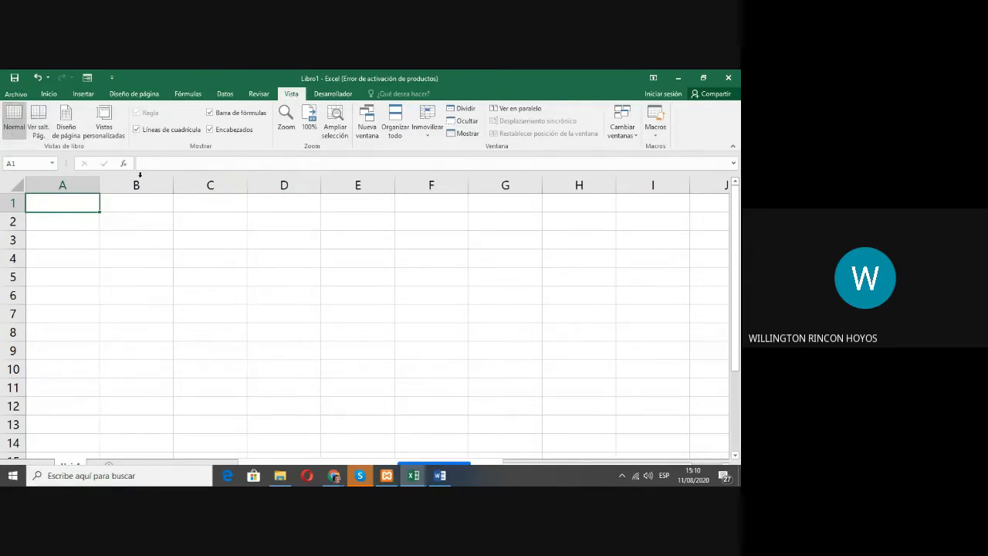
click(434, 141)
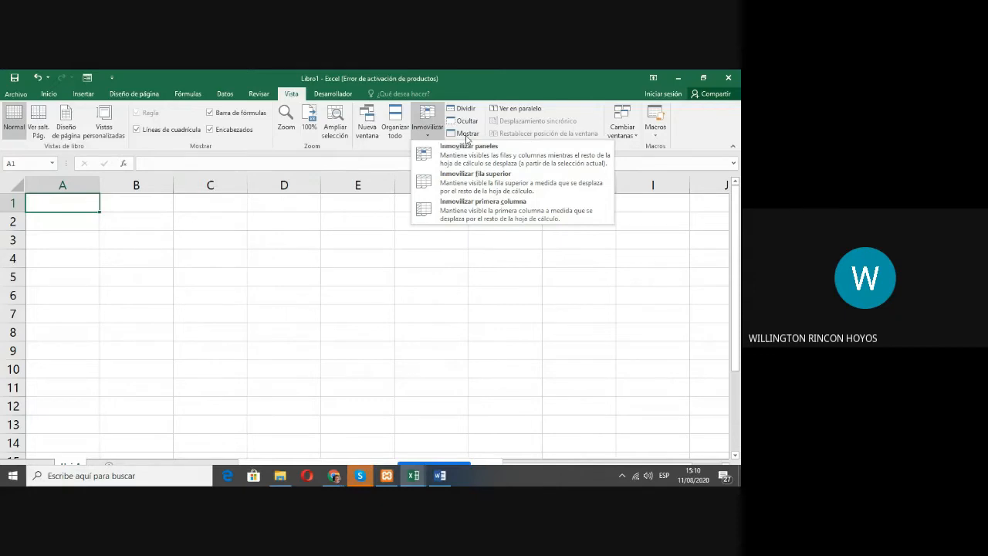
click(616, 344)
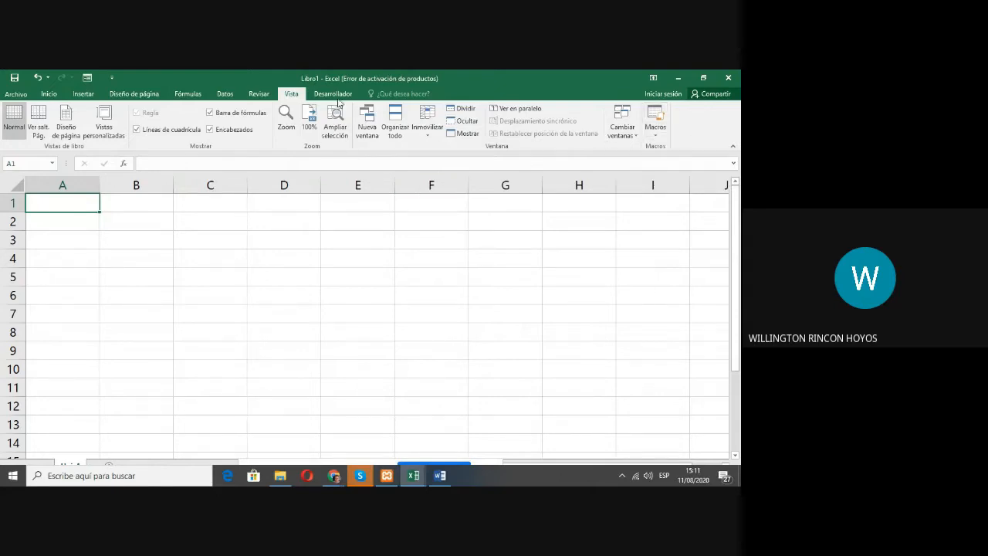
Step: Display the developer commands and open the code window of Hoja1 in the Visual Basic editor
click(338, 96)
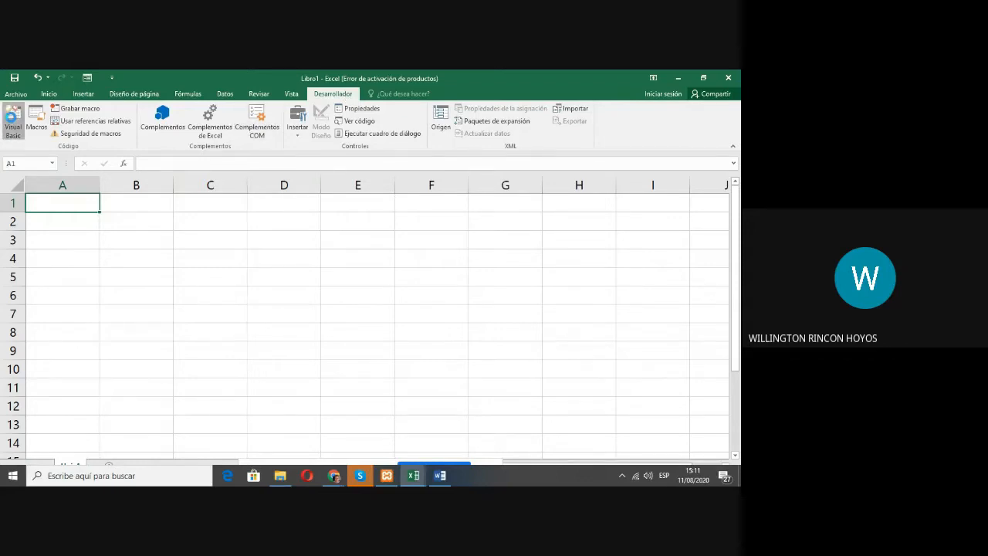
click(13, 121)
double_click(76, 174)
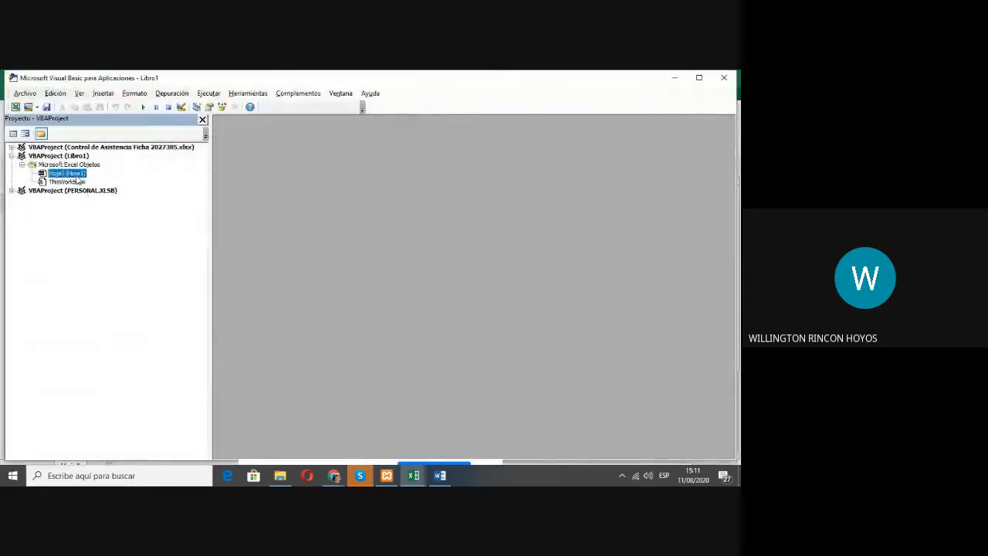
Step: Try to enter the code line "sub" in Hoja1's code window, and close the Visual Basic editor
text(zd)
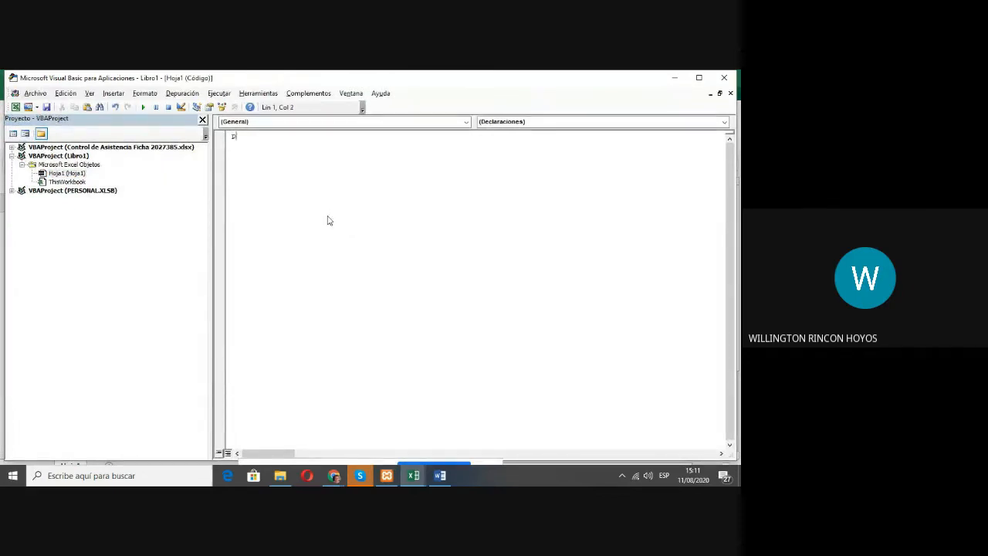
text(ri)
key(Return)
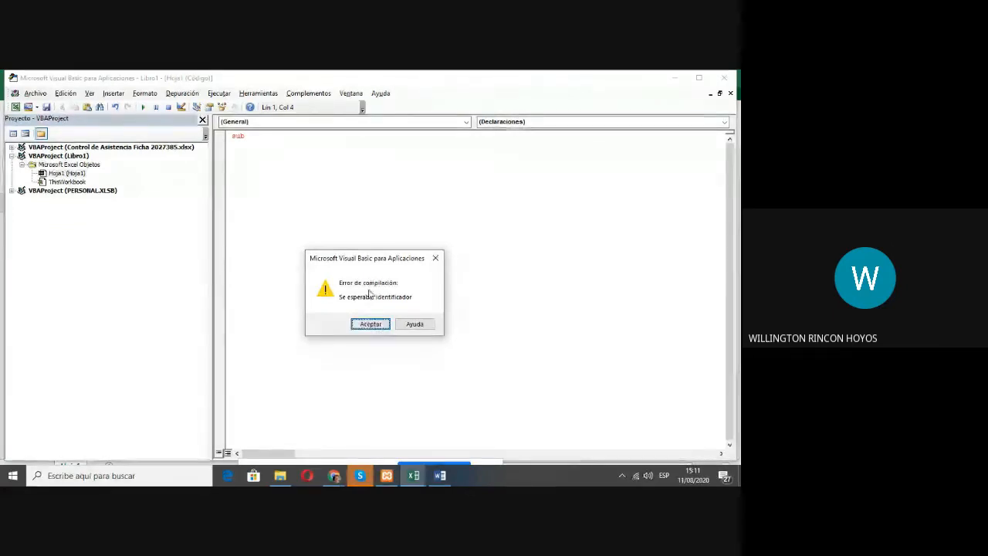
click(363, 322)
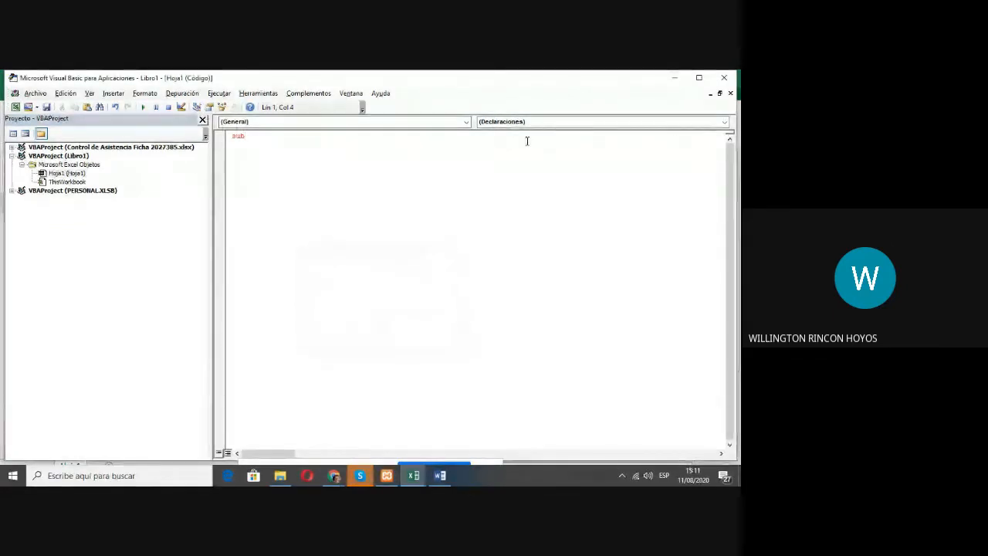
click(722, 80)
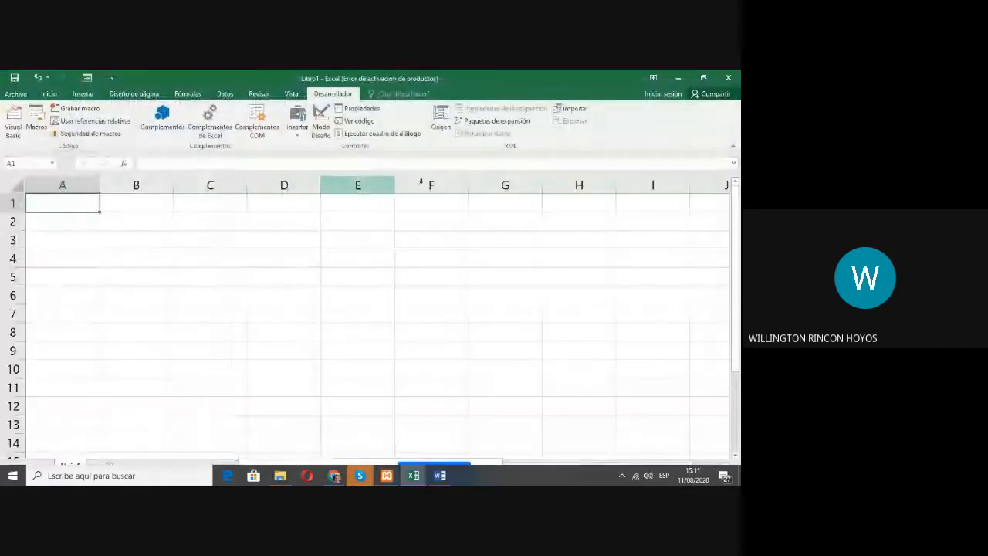
Step: Redisplay the Home commands in Libro1, and check the Google Meet call in Chrome before returning to the workbook
click(49, 94)
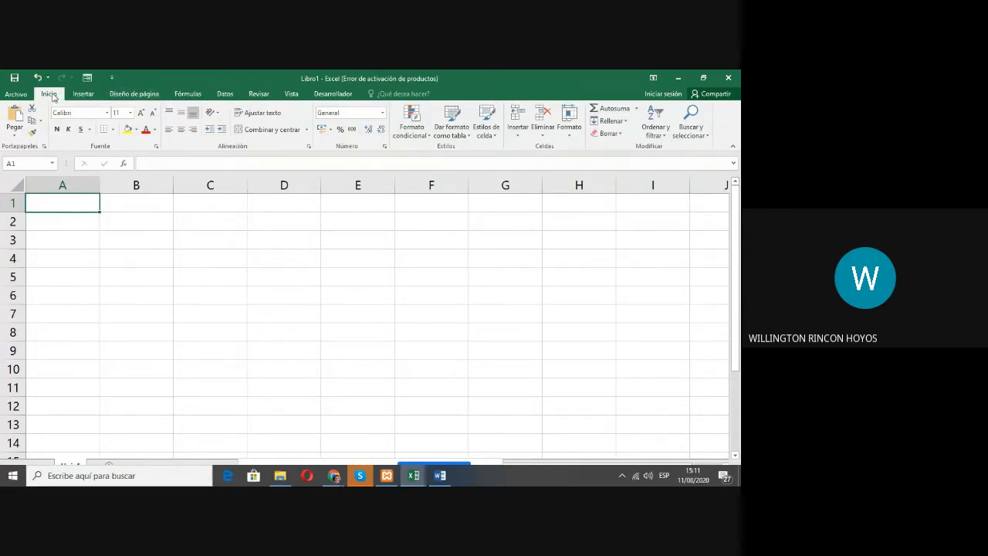
click(312, 236)
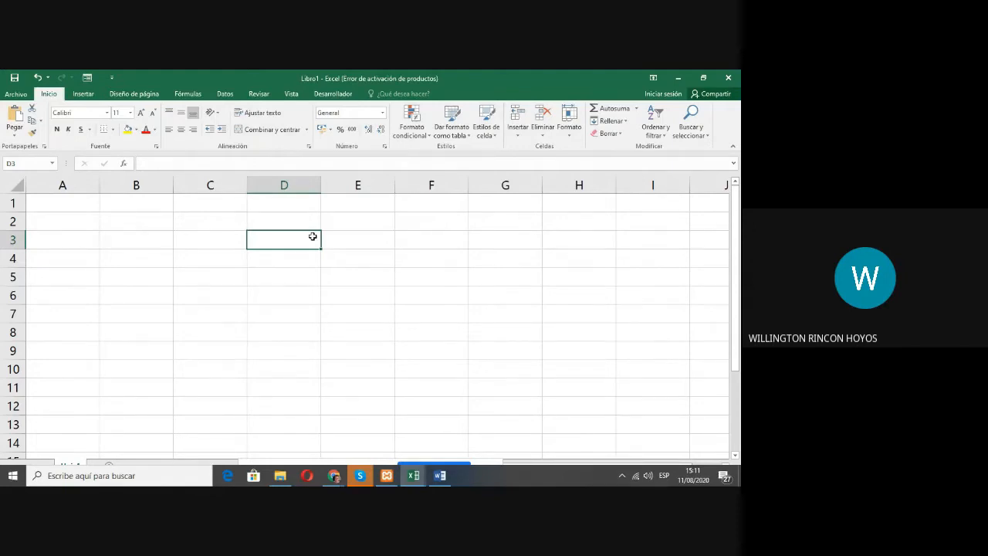
click(334, 475)
click(260, 456)
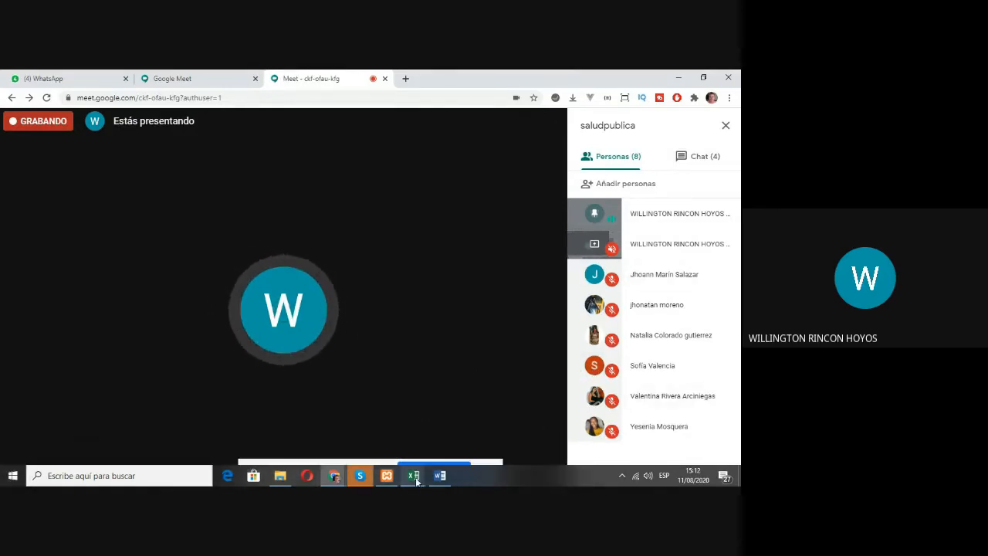
mouse_move(414, 474)
click(459, 434)
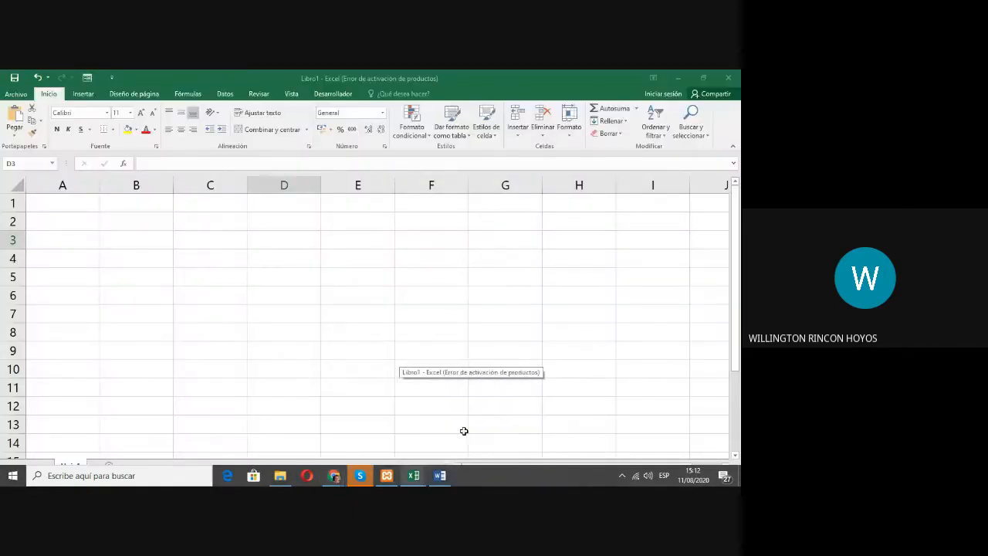
Step: Move the active cell up and across to A1 in the blank sheet
key(Up)
key(Up)
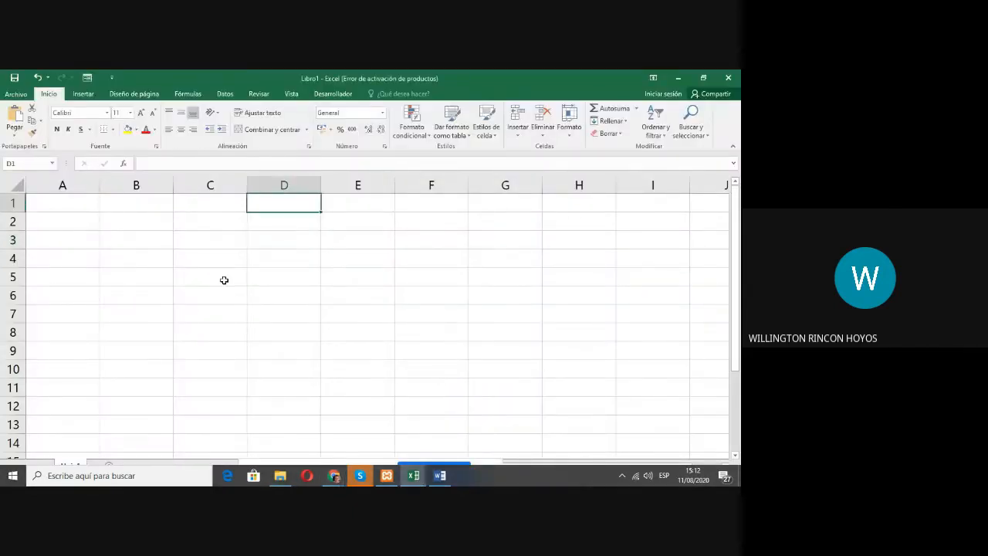
key(Left)
key(Left)
key(Left)
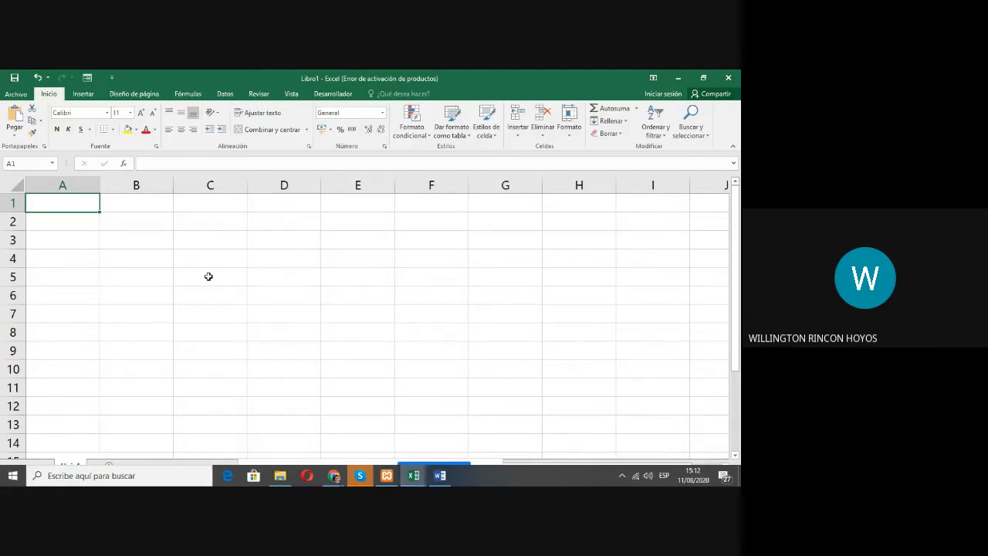
Step: Switch to Chrome, search Google for "matriz matematicas" in a new tab and display the image results
click(337, 479)
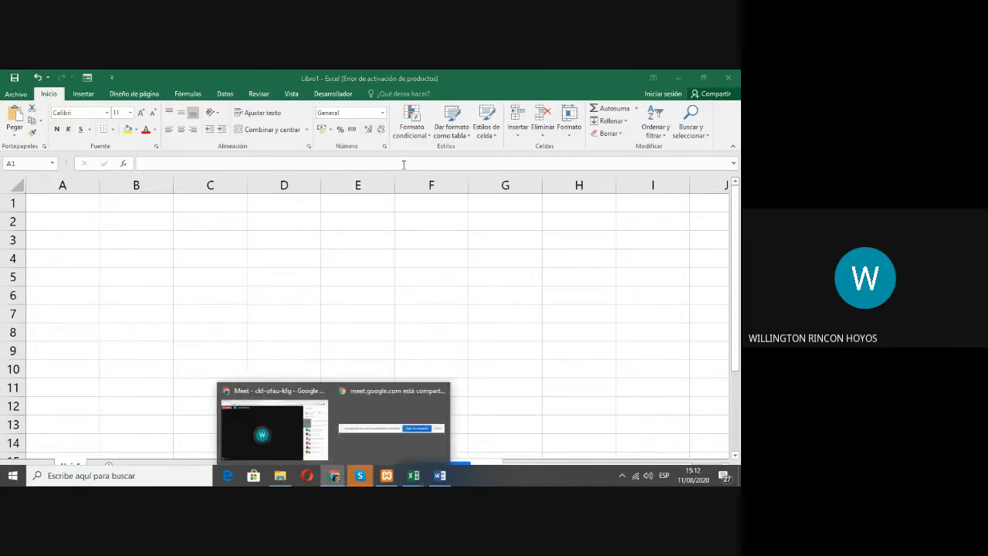
click(291, 410)
click(405, 79)
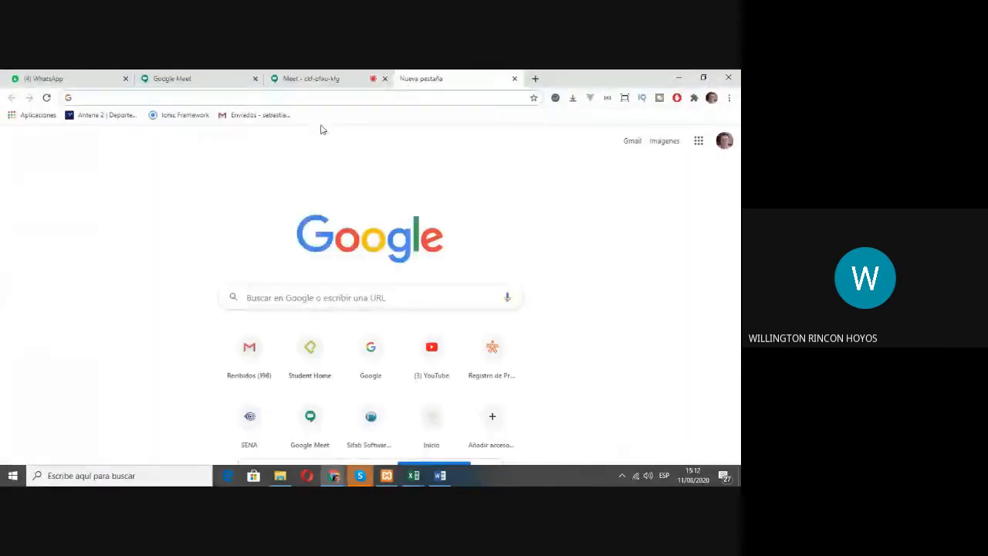
click(296, 304)
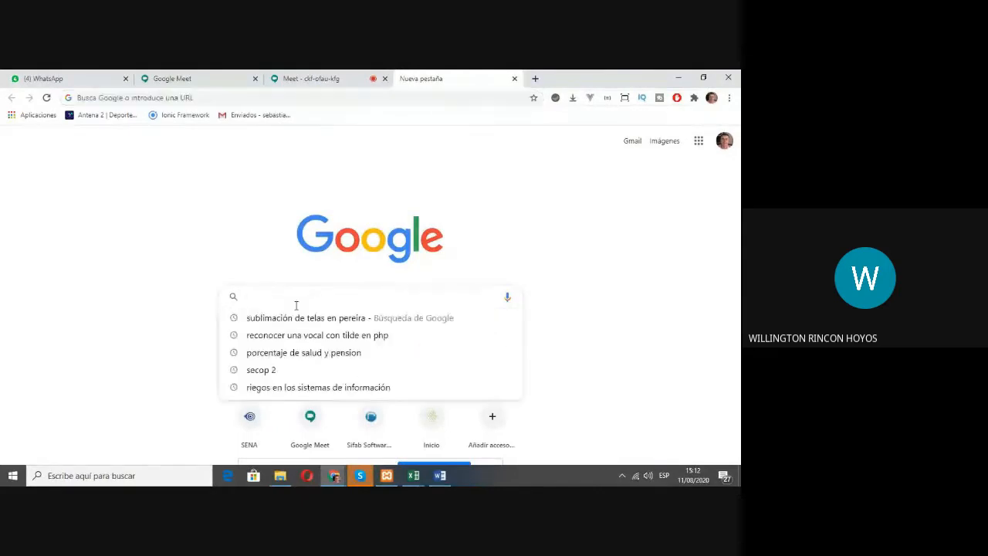
text(matriz)
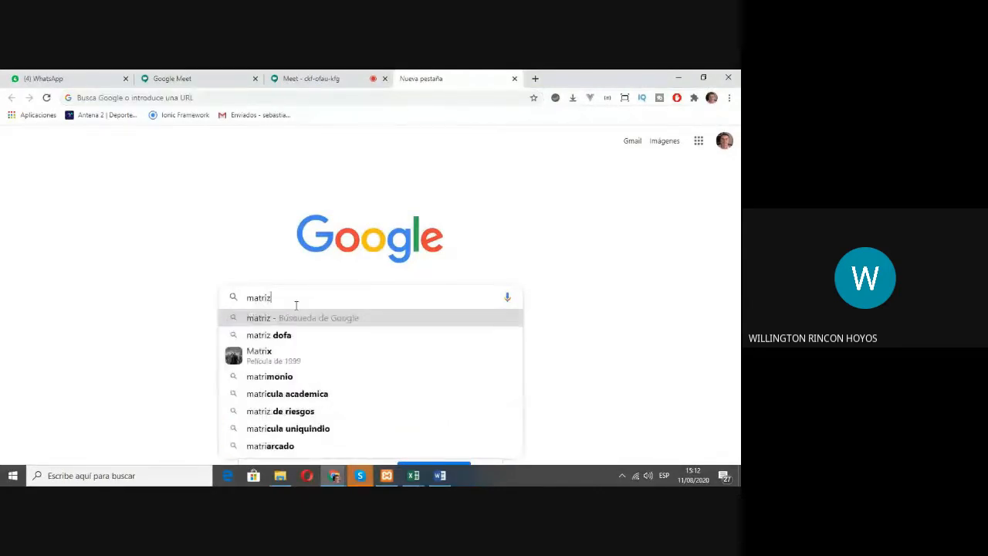
text( mate)
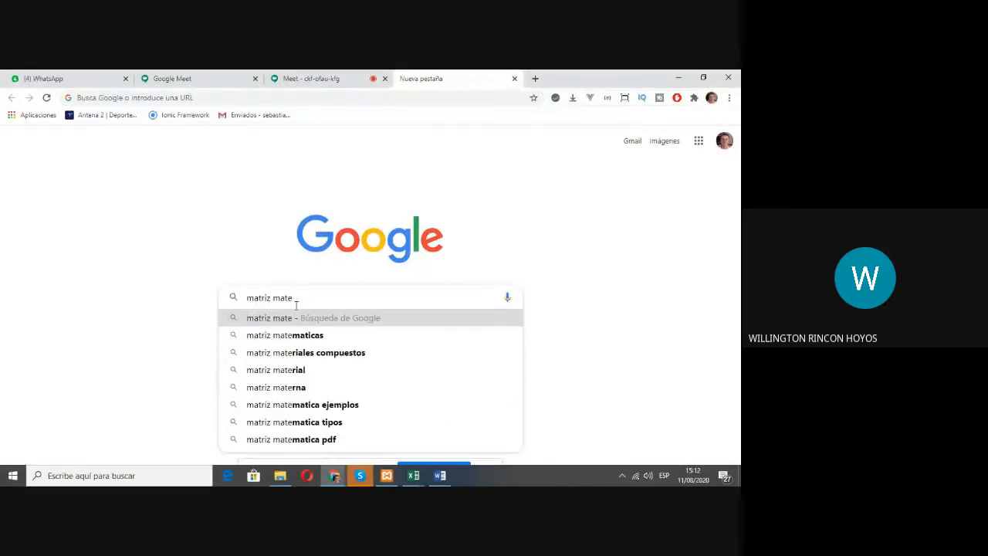
key(Down)
key(Return)
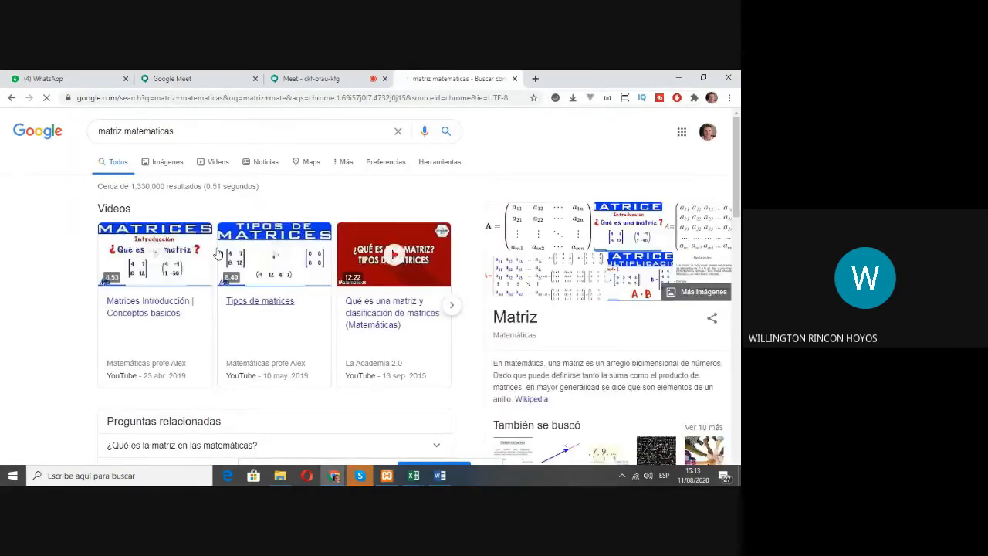
click(171, 163)
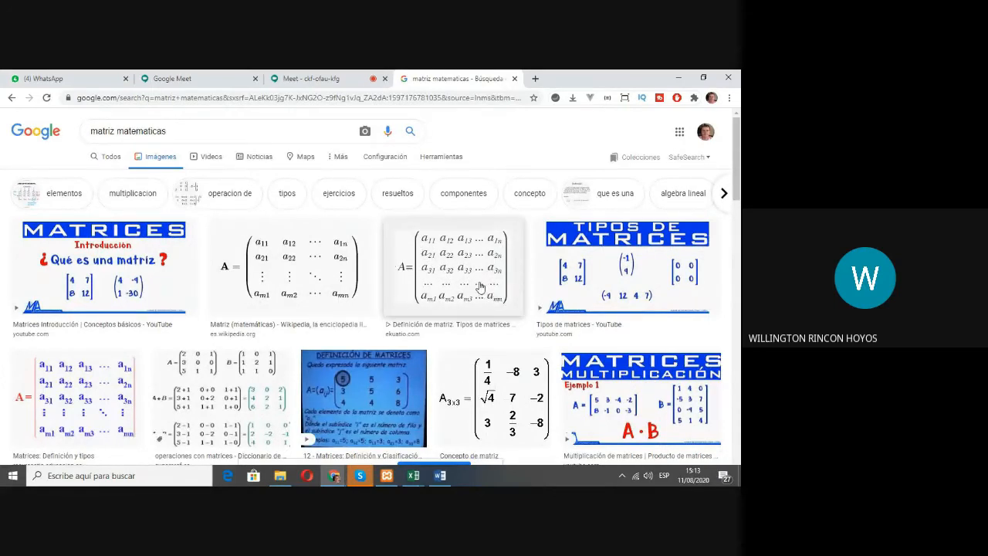
Step: Switch back to Libro1 in Excel and select rows 1, 2 and 3 one at a time, twice over, to point out the rows
key(alt+Tab)
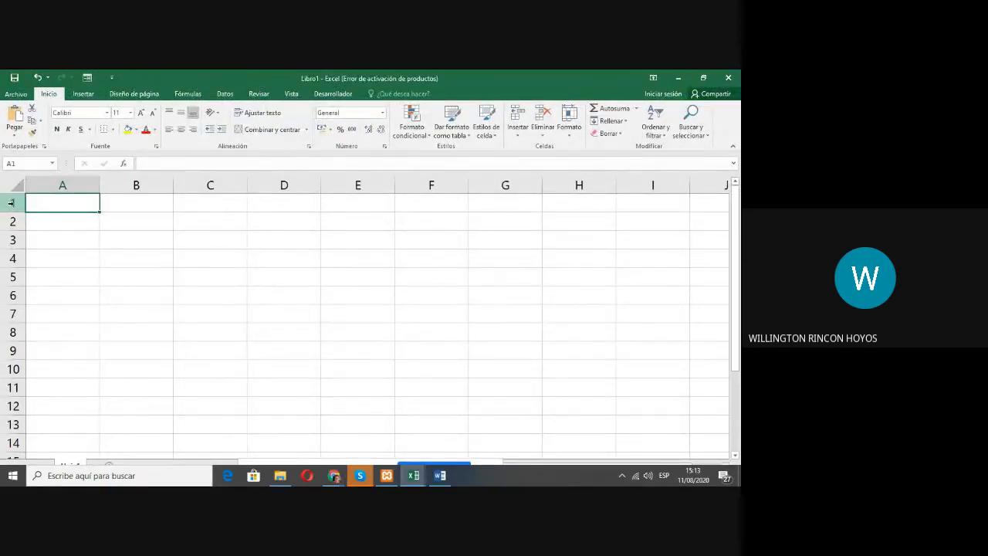
click(11, 203)
click(6, 221)
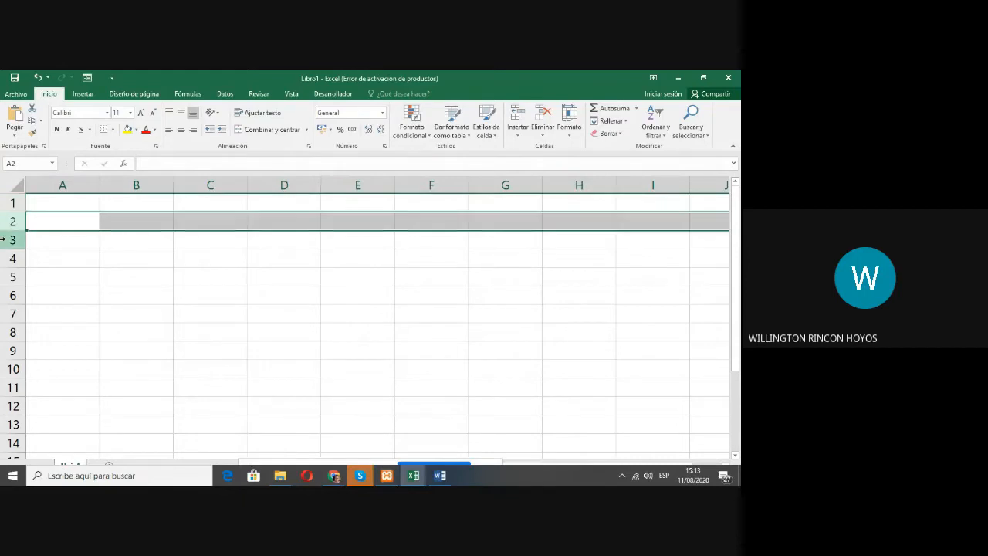
click(6, 239)
click(10, 202)
click(8, 221)
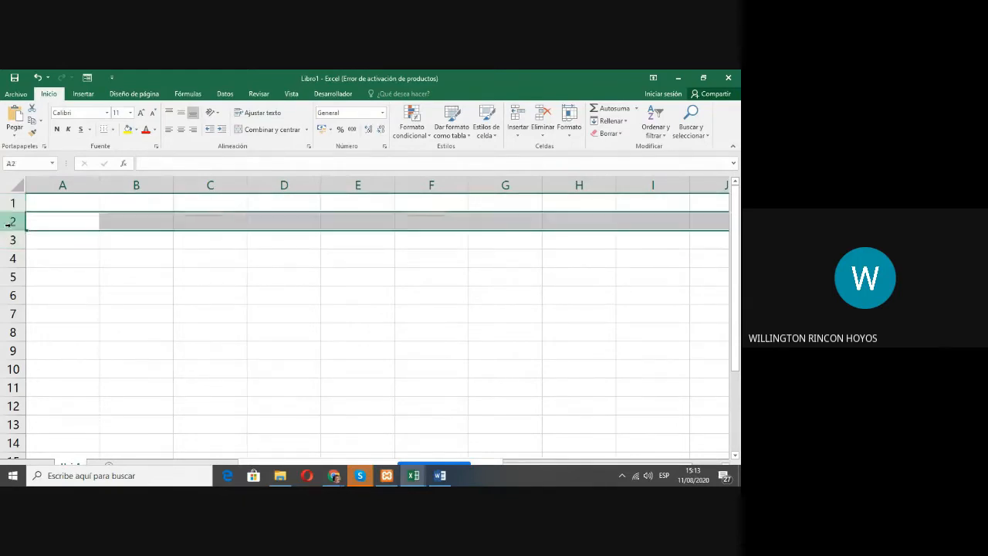
click(8, 239)
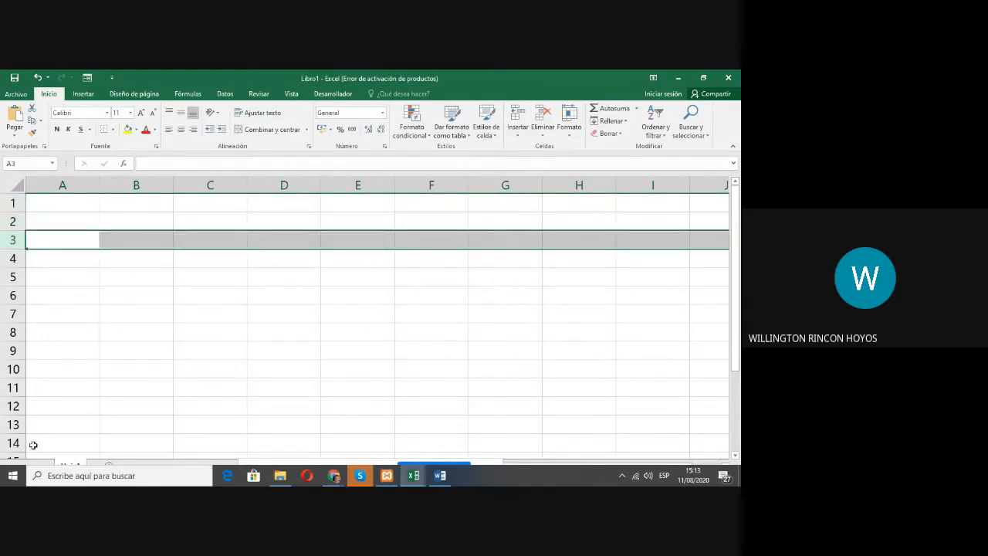
Step: Look through the rows further down the sheet and go back to cell A1
drag(737, 238, 739, 324)
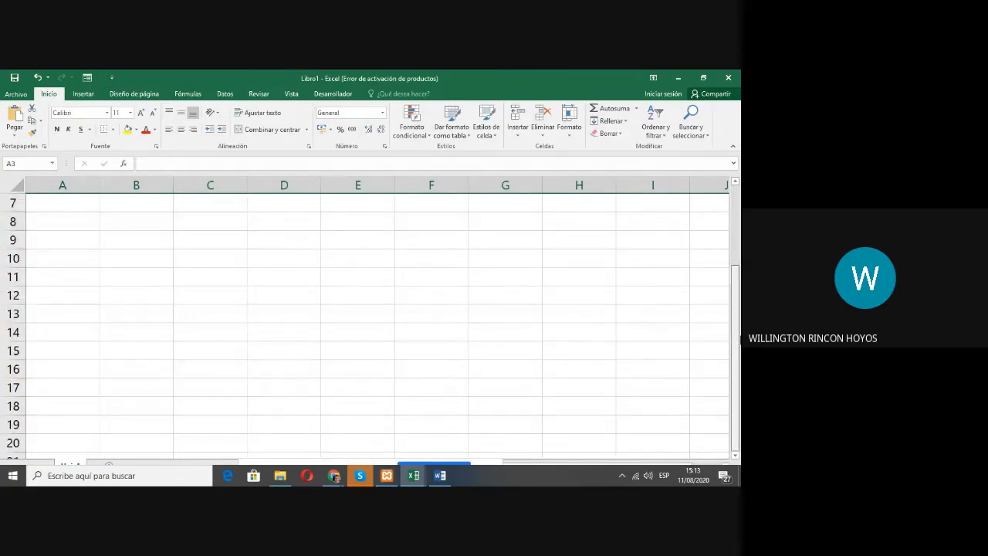
drag(738, 341, 730, 277)
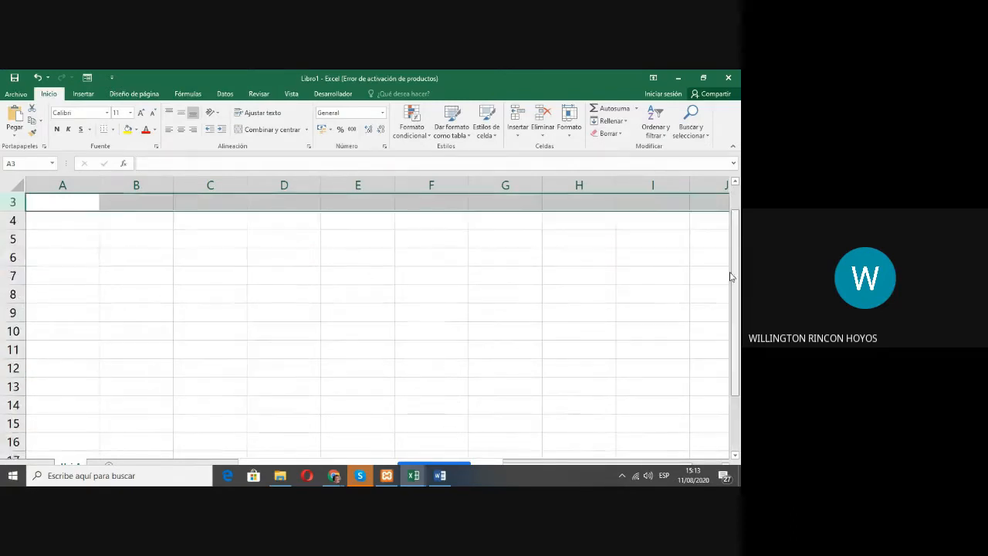
scroll(493, 239, up, 1)
click(47, 206)
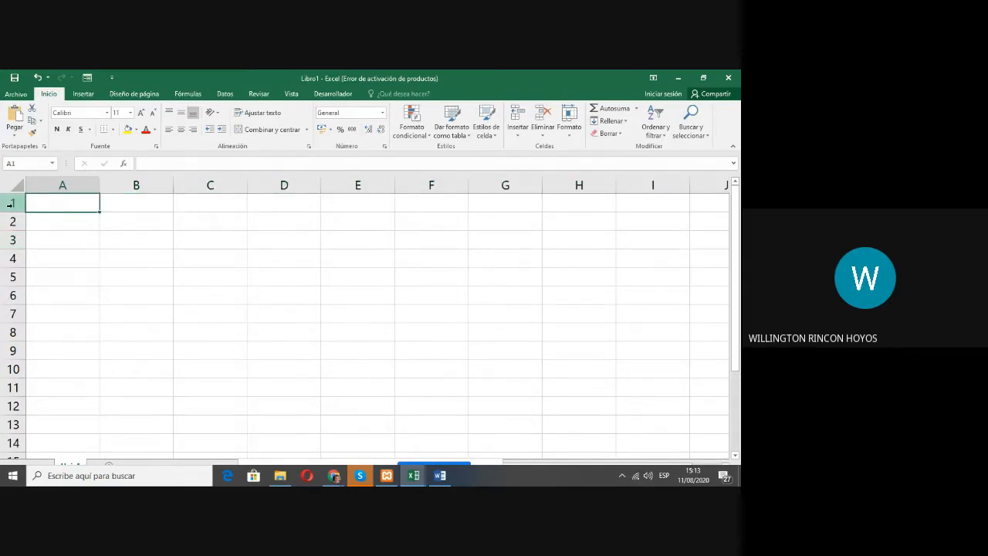
Step: Highlight individual rows again by selecting rows 1, 2 and 7 in turn, ending on row 1
click(11, 203)
click(13, 221)
drag(13, 246, 13, 246)
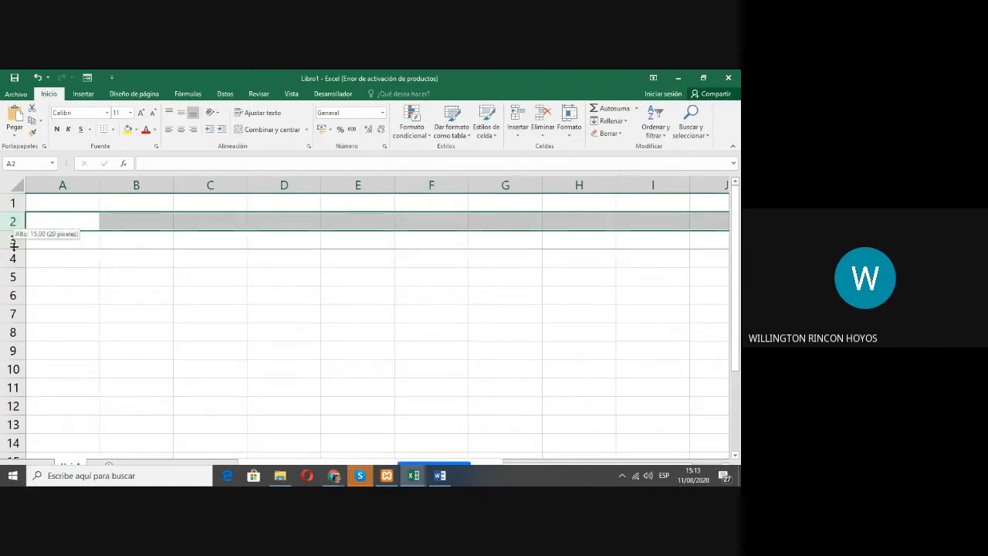
click(13, 314)
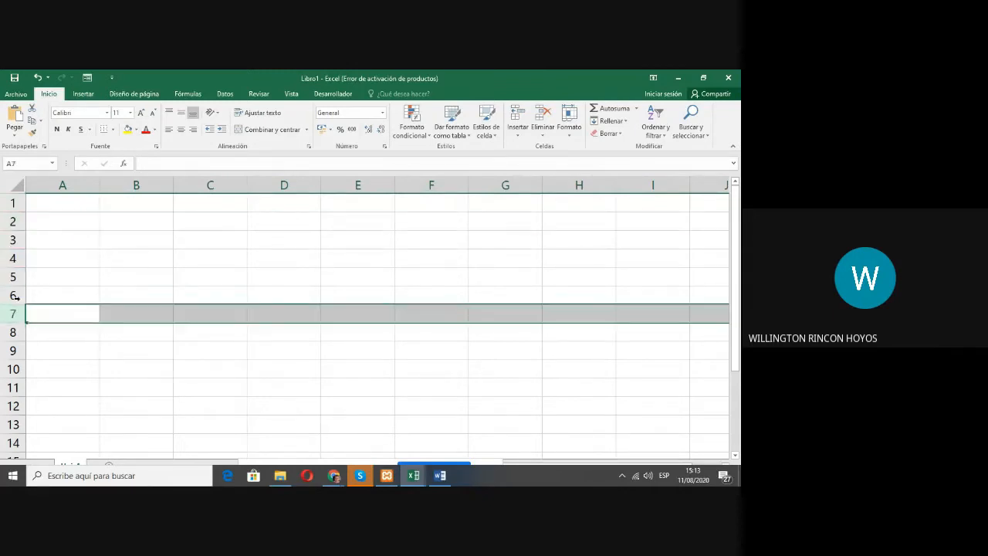
click(13, 203)
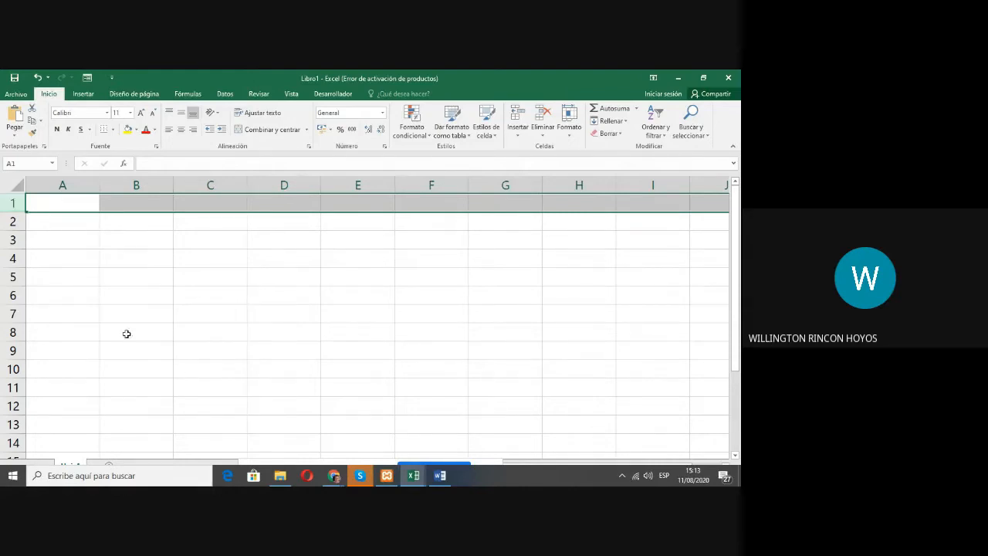
Step: Open the recent workbook "01 Listado de Aprendices Solucion.xlsx" from Libro1
click(413, 476)
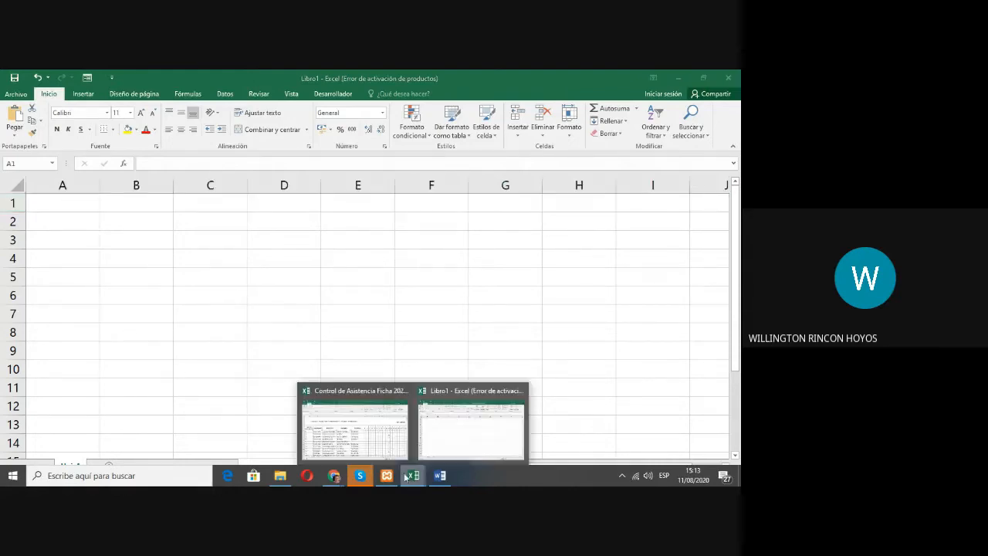
click(462, 447)
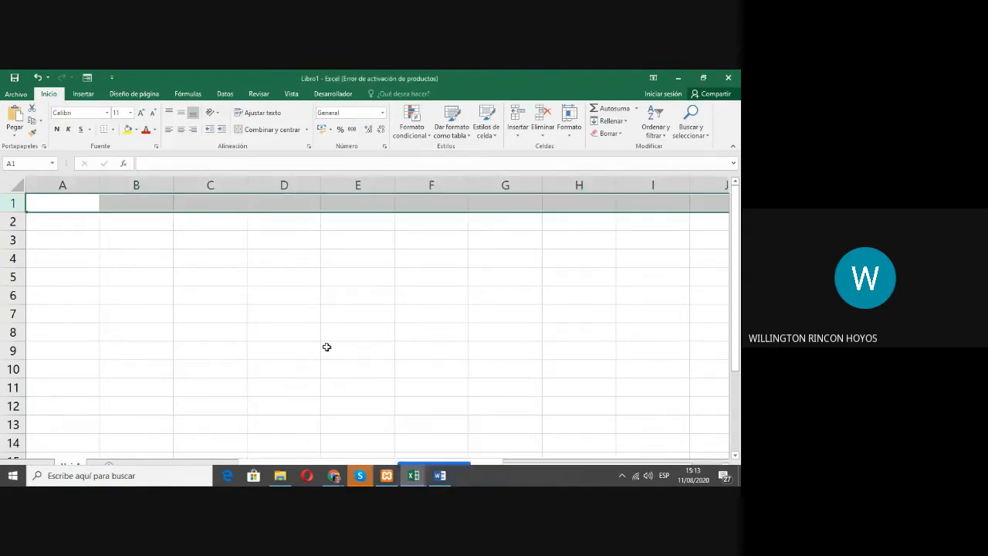
click(17, 96)
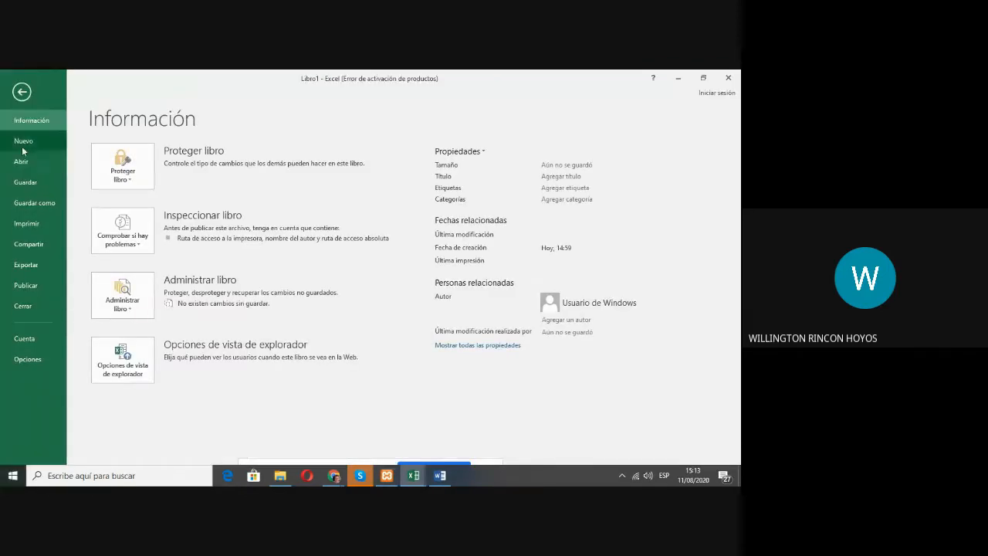
click(21, 161)
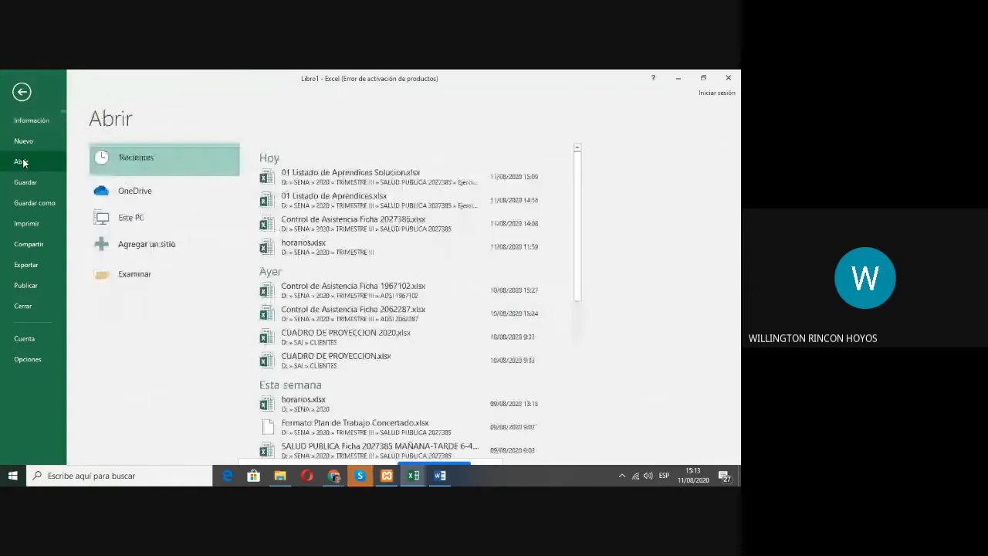
click(352, 183)
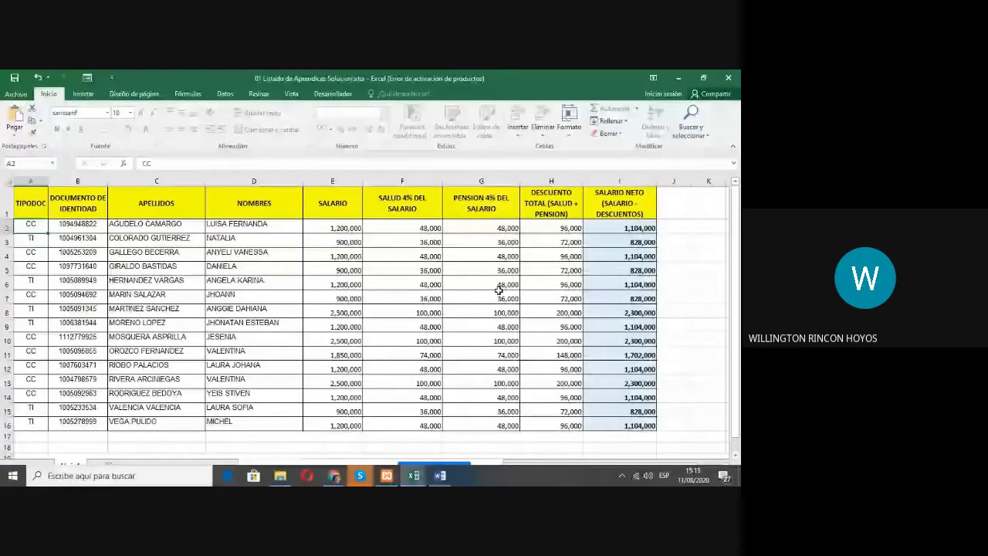
Step: Look through the apprentice records down the TIPODOC column and return to its header in A1
key(Down)
key(Down)
key(Down)
key(Down)
key(Down)
key(Down)
key(Down)
key(Down)
key(Down)
key(Down)
key(Down)
key(Down)
key(Down)
key(Down)
key(Down)
key(Up)
key(Up)
key(Up)
key(Up)
key(Up)
key(Up)
key(Up)
key(Up)
key(Up)
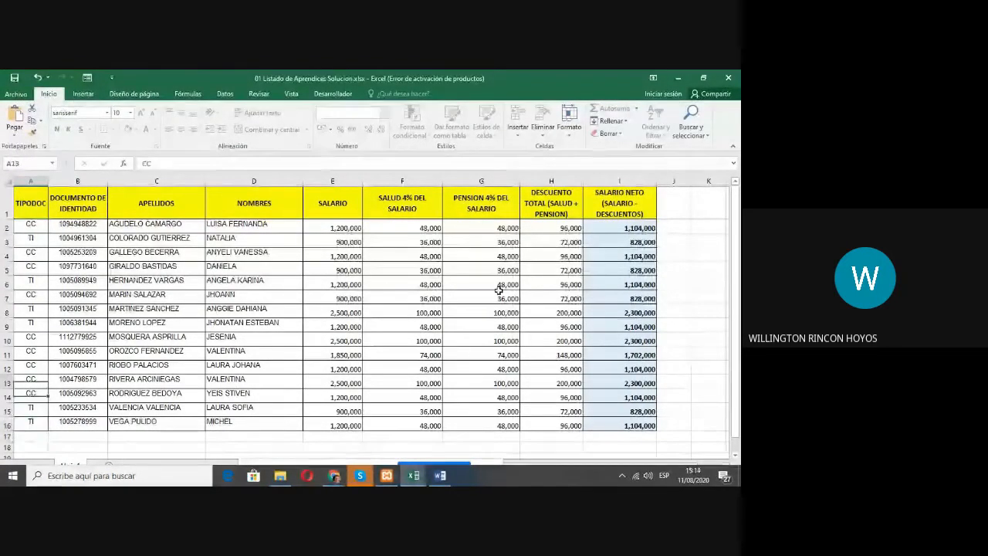
key(Up)
key(Up)
key(Up)
key(Up)
key(Up)
key(Up)
key(Up)
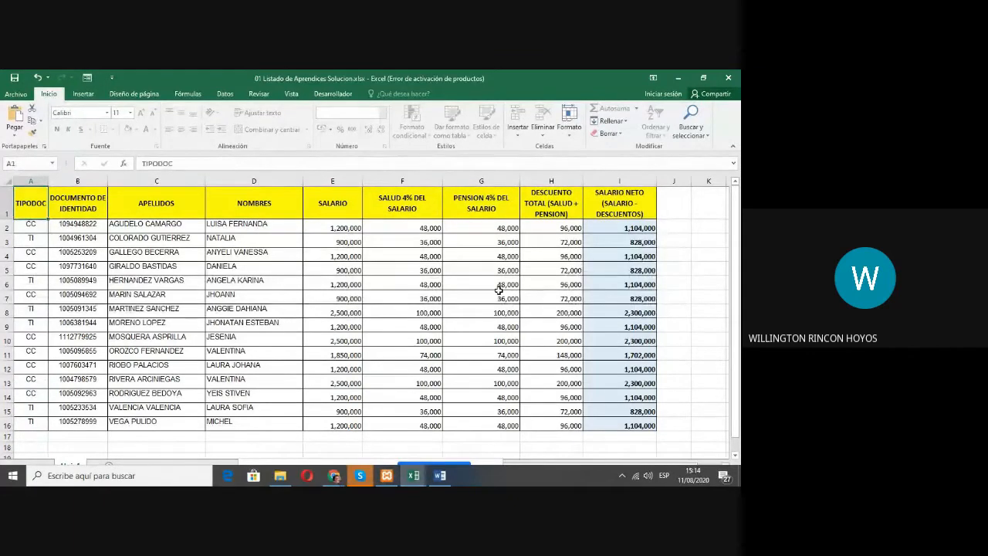
Step: Examine the header cells from TIPODOC to APELLIDOS and back, and go down column A to the last record in row 16
key(Right)
key(Right)
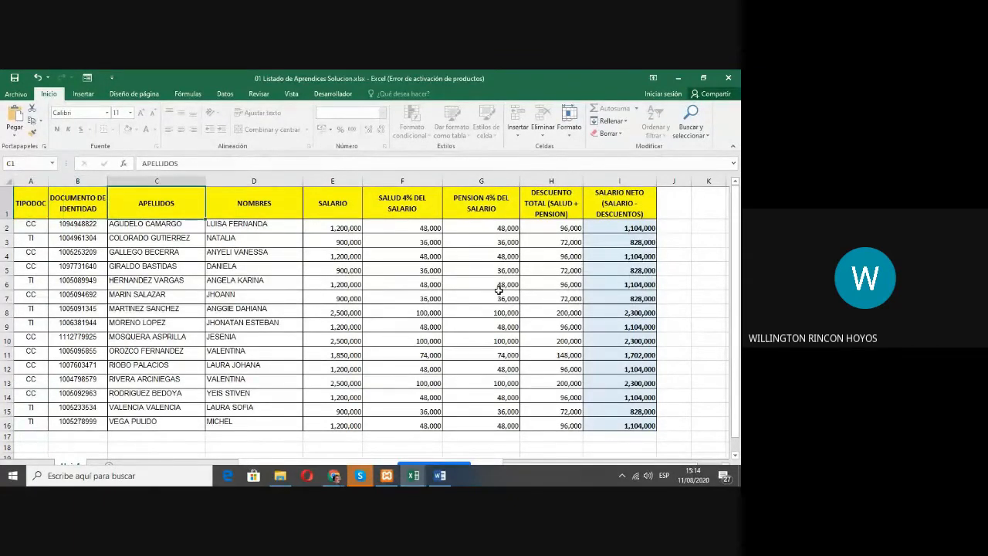
key(Left)
key(Left)
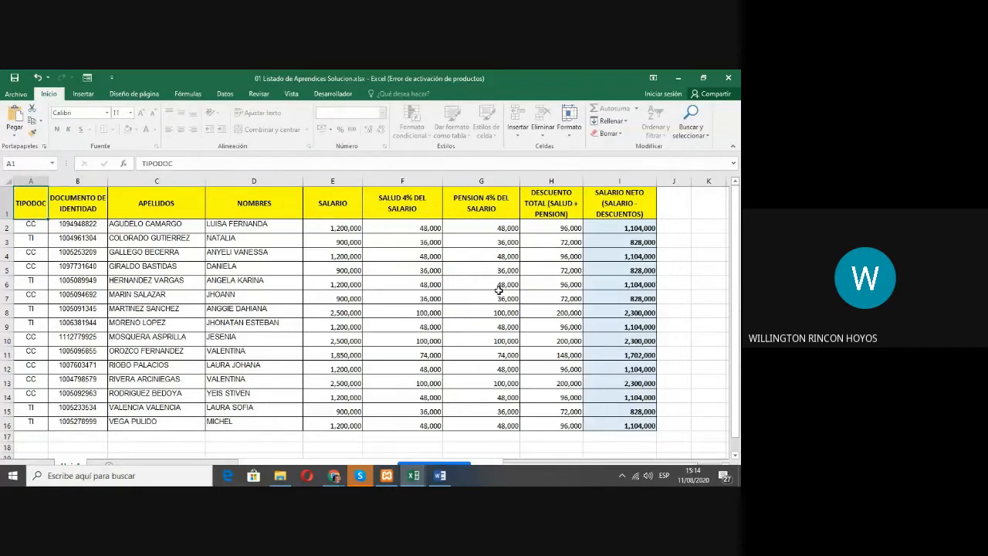
key(Down)
key(Down)
key(Down)
key(Down)
key(Down)
key(Down)
key(Down)
key(Down)
key(Down)
key(Down)
key(Down)
key(Down)
key(Down)
key(Down)
key(Down)
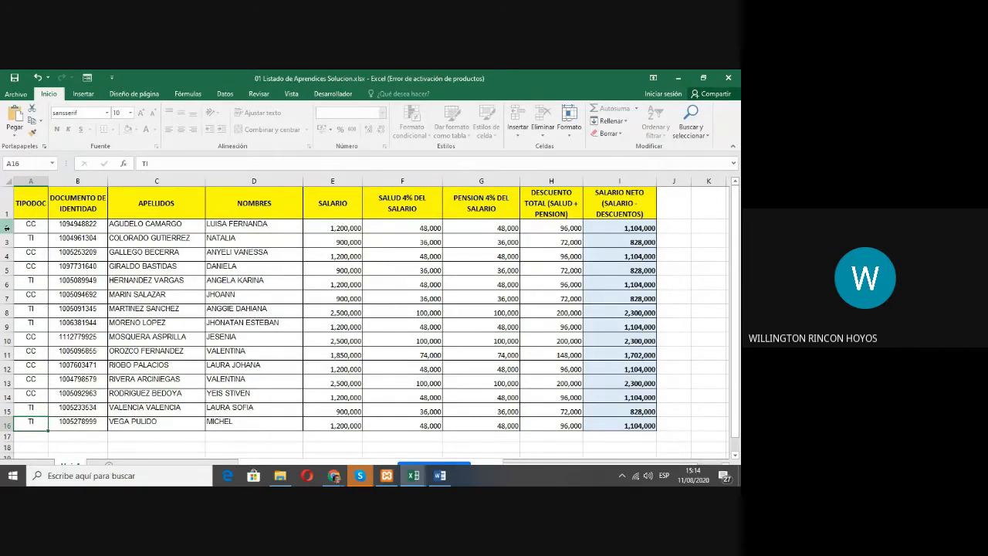
Step: Switch back to the Libro1 workbook and point out row 1 and columns A to F by selecting them one at a time
key(alt+Tab)
click(62, 229)
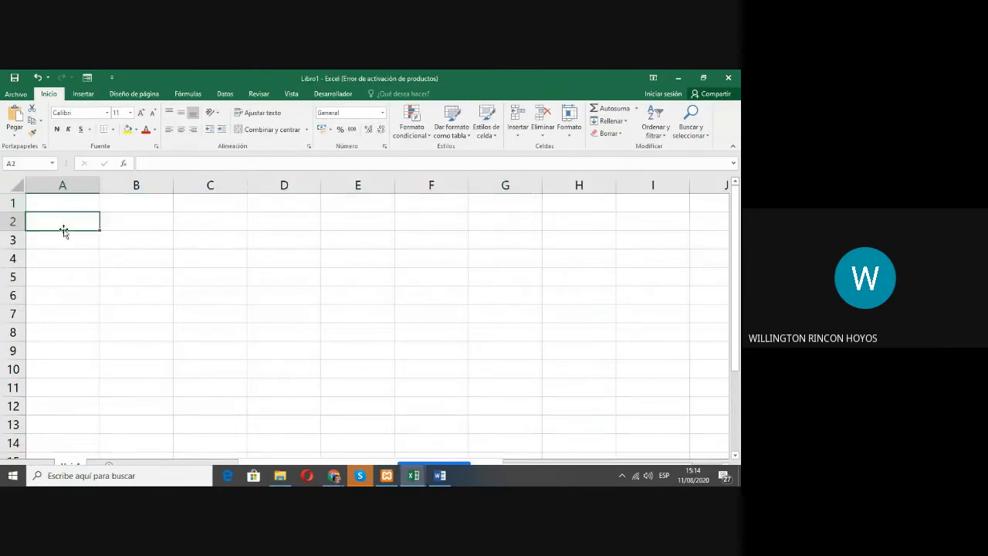
click(8, 203)
click(64, 184)
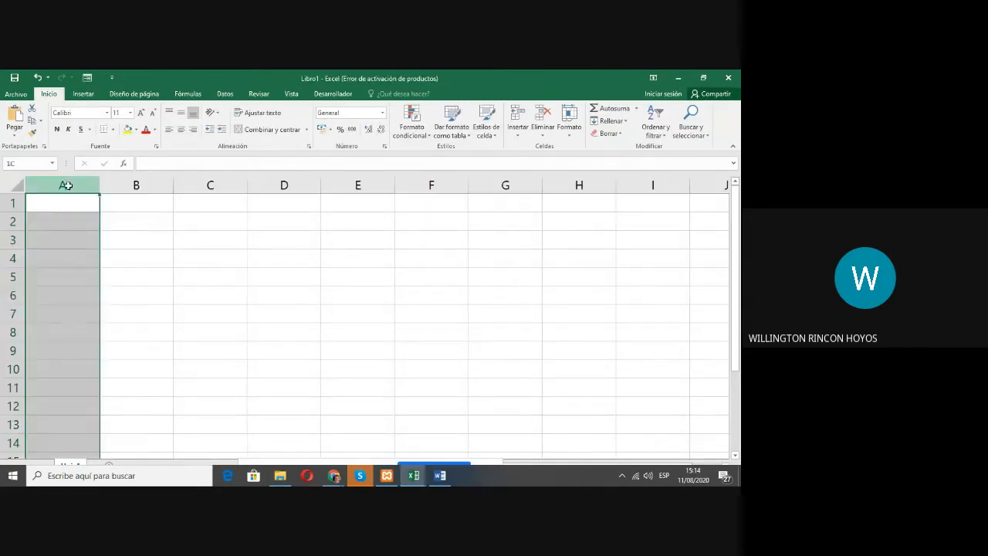
click(132, 184)
click(210, 184)
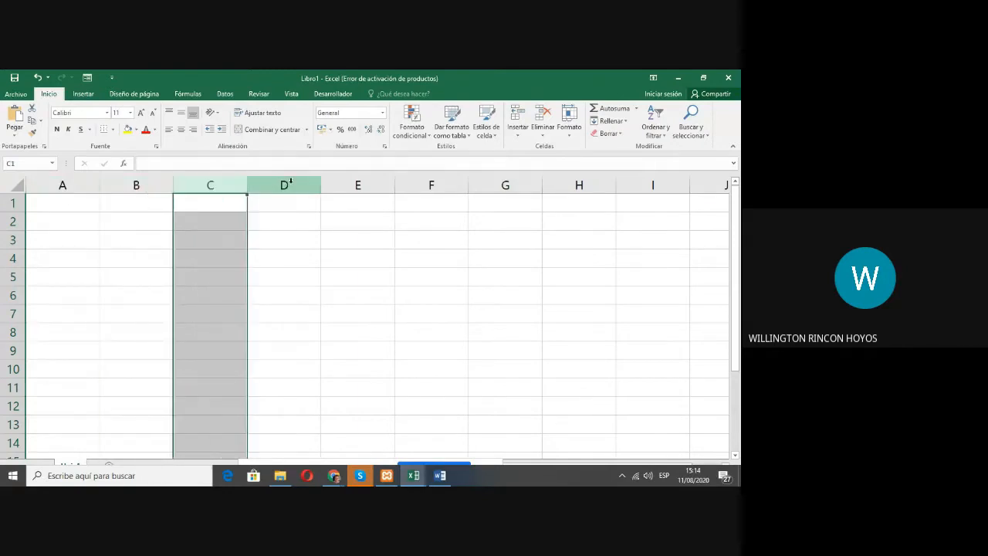
click(287, 184)
click(372, 183)
click(429, 183)
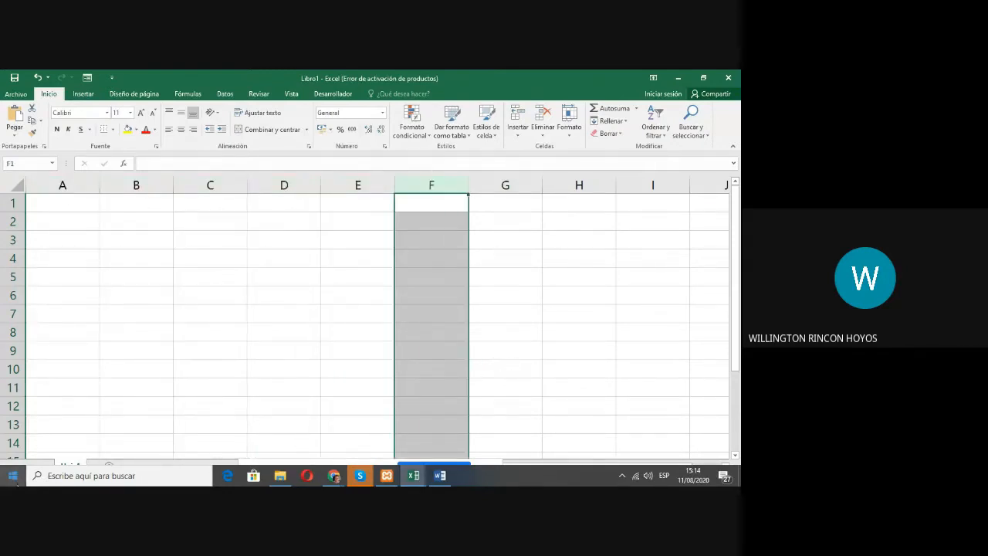
Step: Look through the column letters along row 2 from G2 to CS2 and go back to cell A1
click(14, 477)
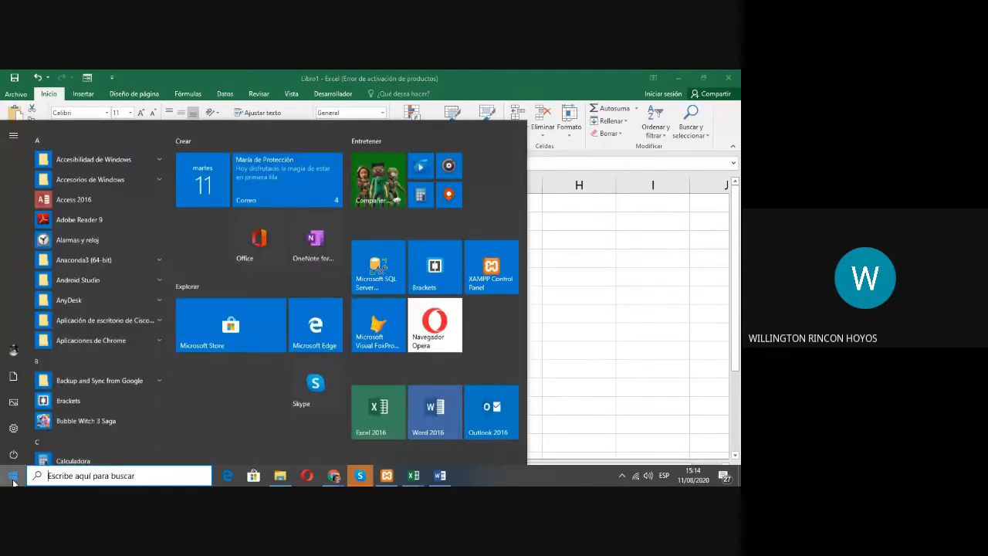
click(13, 478)
click(510, 218)
key(Right)
key(Right)
key(Right)
key(Right)
key(Right)
key(Right)
key(Right)
key(Right)
key(Right)
key(Right)
key(Right)
key(Right)
key(Right)
key(Right)
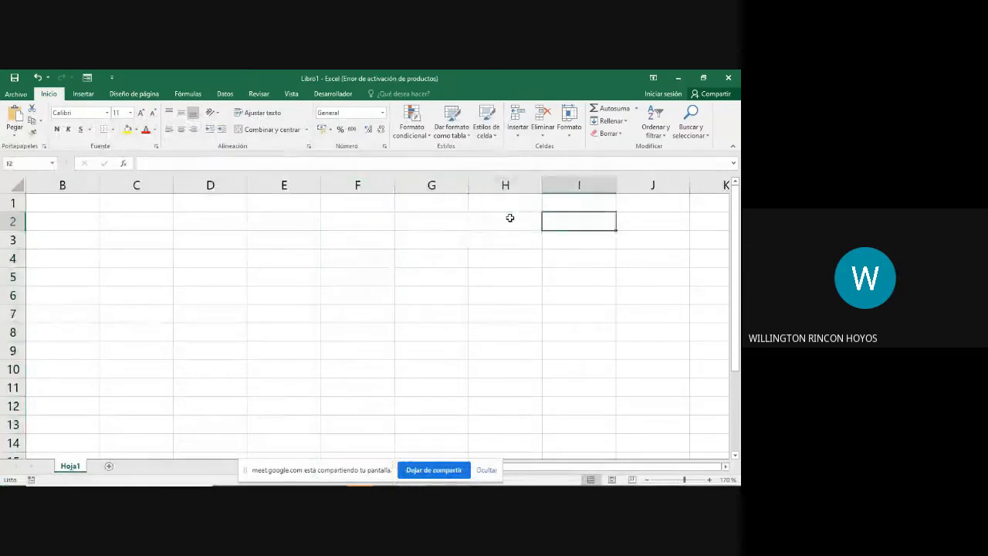
key(Right)
key(Right)
key(Right)
key(Right)
key(Right)
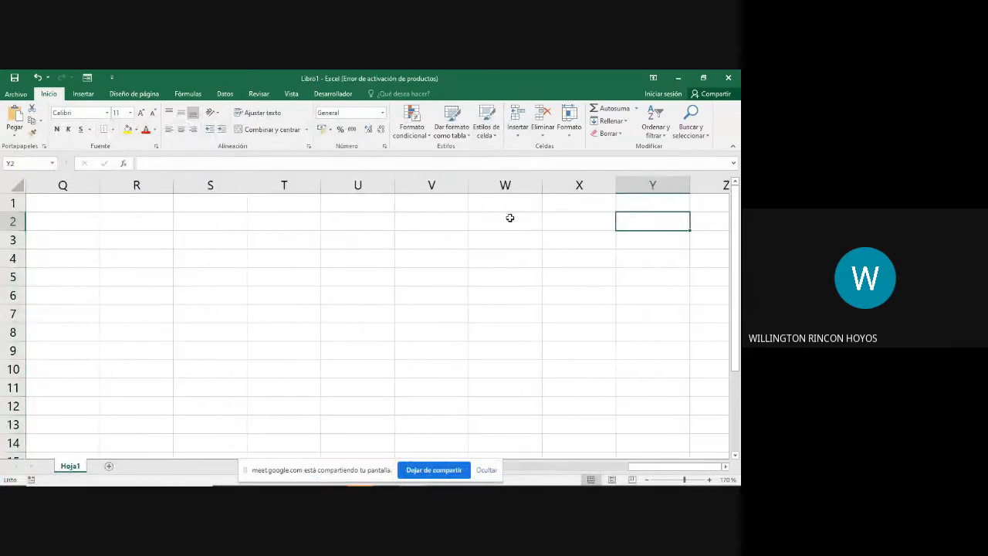
key(Right)
key(Right)
key(Right)
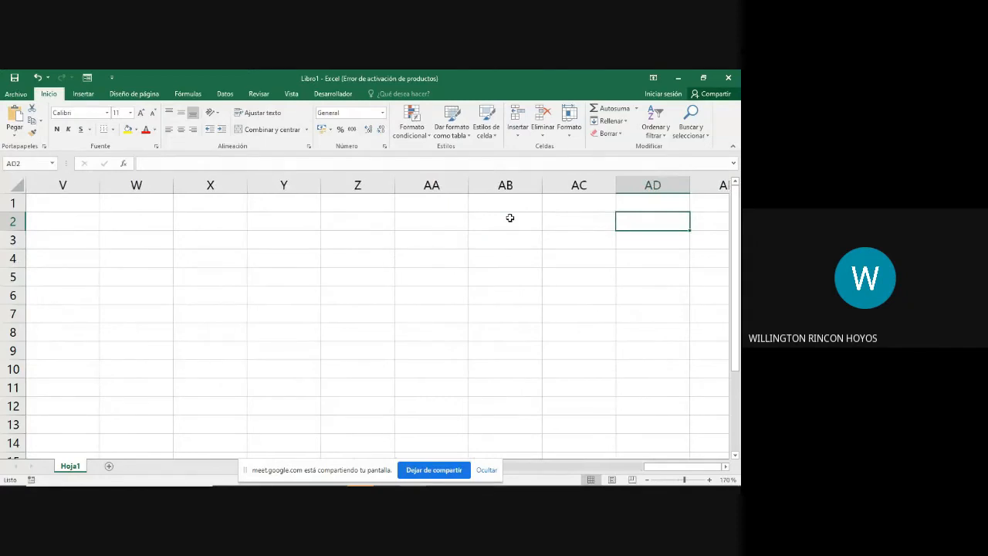
key(Right)
key(Right)
key(Right)
key(Right)
key(Right)
key(Right)
key(Right)
key(Right)
key(Right)
key(Right)
key(Right)
key(Right)
key(Right)
key(Right)
key(Right)
key(Right)
key(Right)
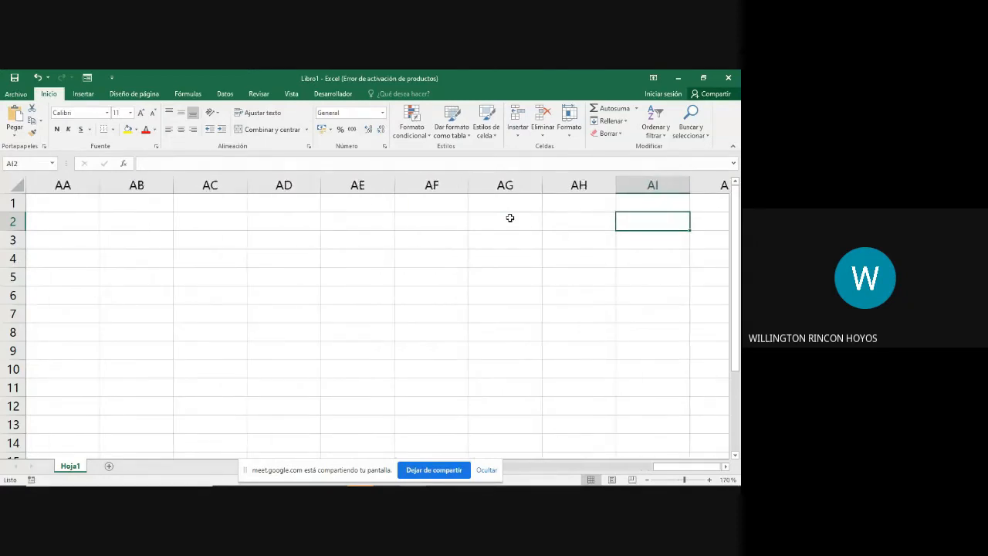
key(Right)
key(Right)
key(Right)
key(Right)
key(Right)
key(Right)
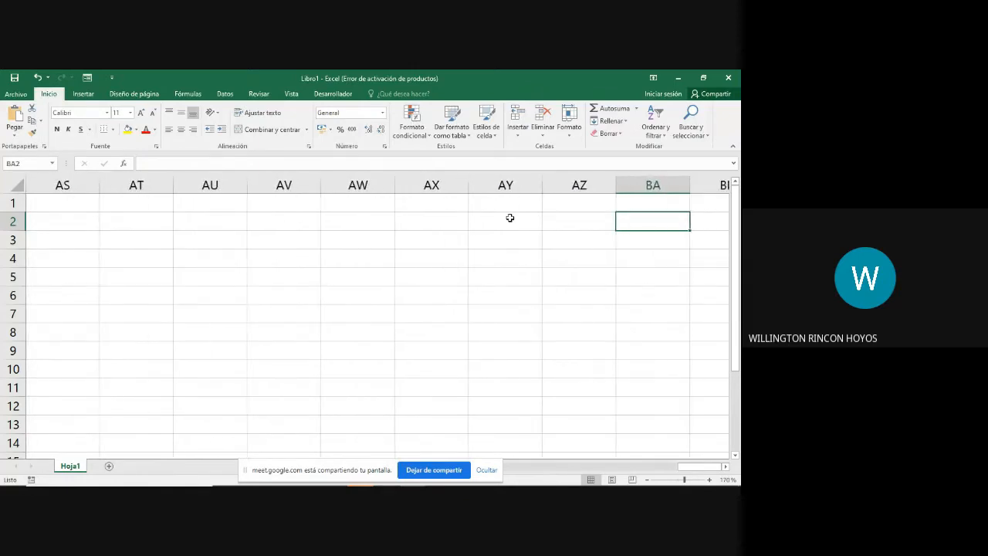
key(Right)
key(Right)
key(Right)
key(Right)
key(Right)
key(Right)
key(Right)
key(Right)
key(Right)
key(Right)
key(Right)
key(Right)
key(Right)
key(Right)
key(Right)
key(Right)
key(Right)
key(Right)
key(Right)
key(Right)
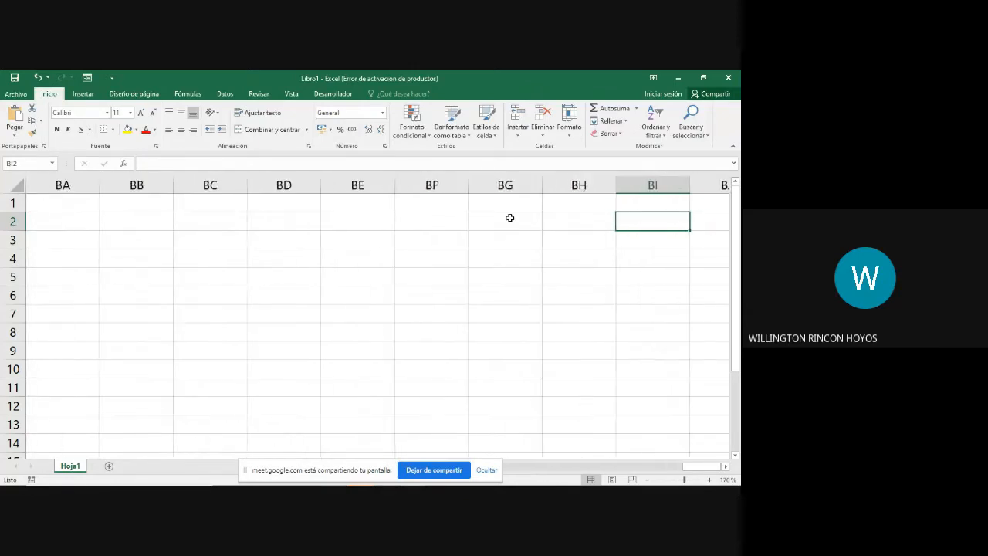
key(Right)
key(Right)
key(Right)
key(Right)
key(Right)
key(Right)
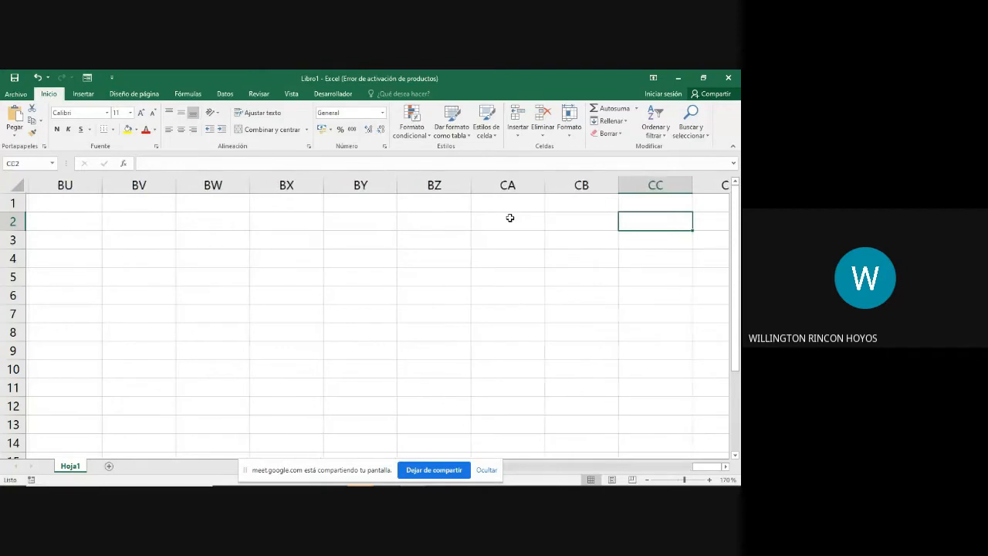
key(Right)
key(Right)
key(Right)
key(Right)
key(Right)
key(Right)
key(Right)
key(Right)
key(Right)
key(Right)
key(Right)
key(Right)
key(Right)
key(Right)
key(Right)
key(Right)
key(Right)
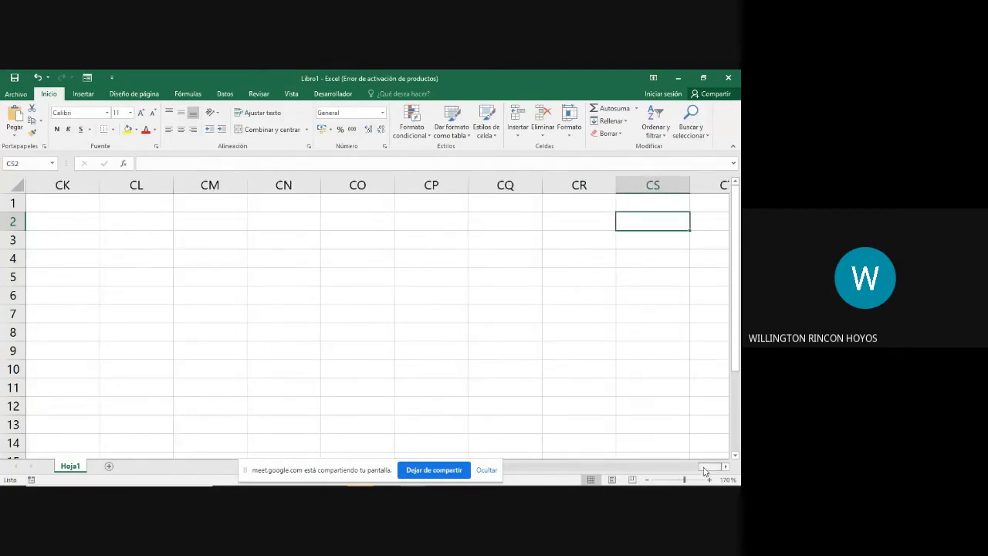
drag(704, 467, 454, 470)
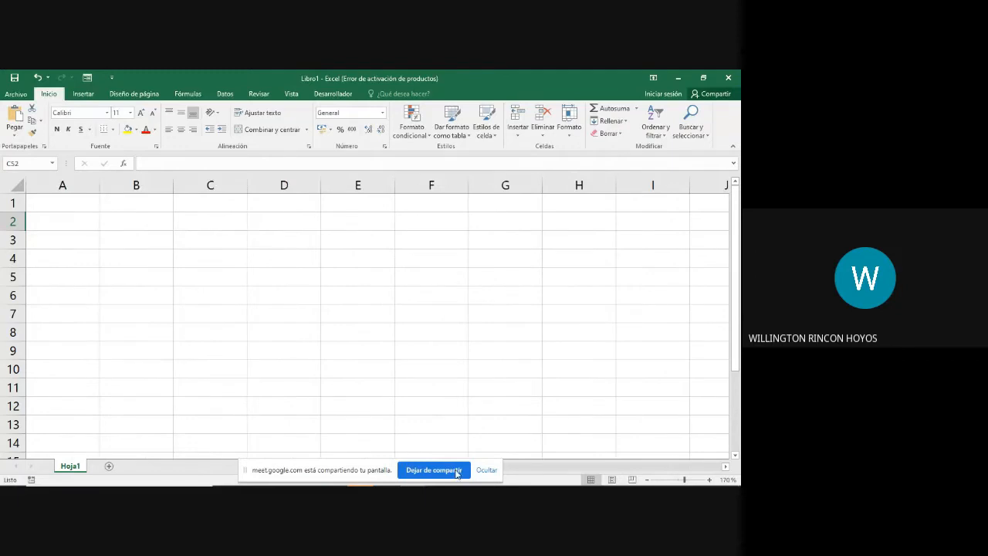
click(49, 202)
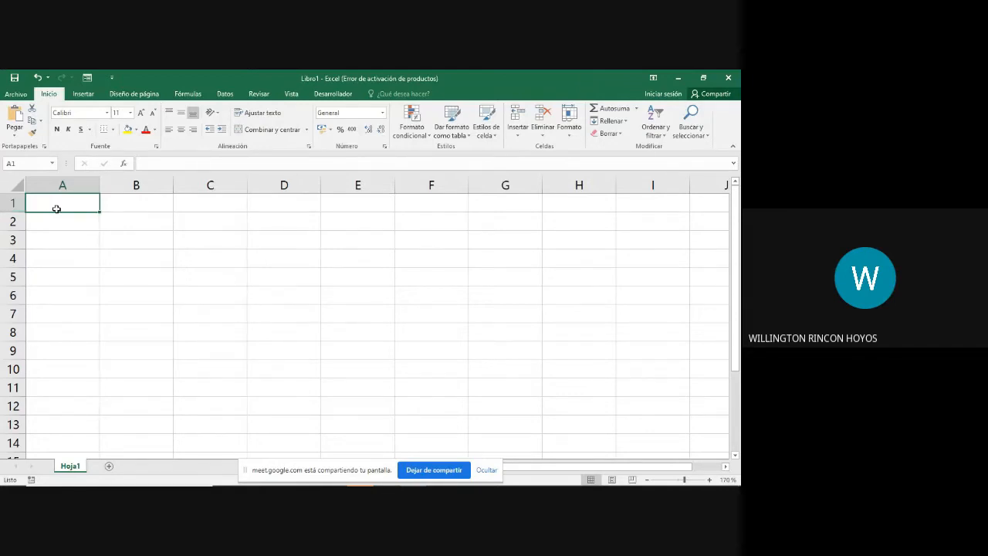
Step: Move from cell A1 to the intersection of column C and row 5 and enter 10 there
click(204, 303)
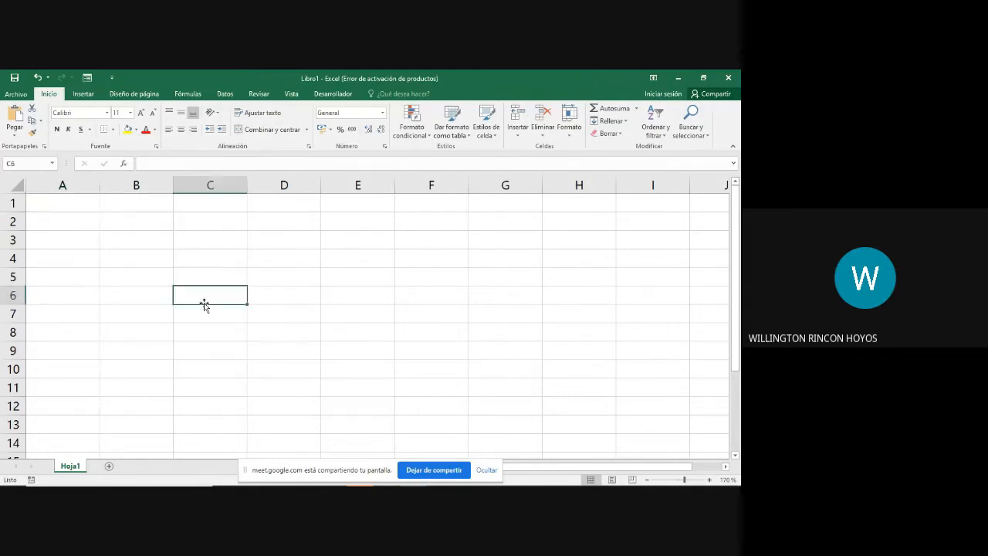
click(55, 203)
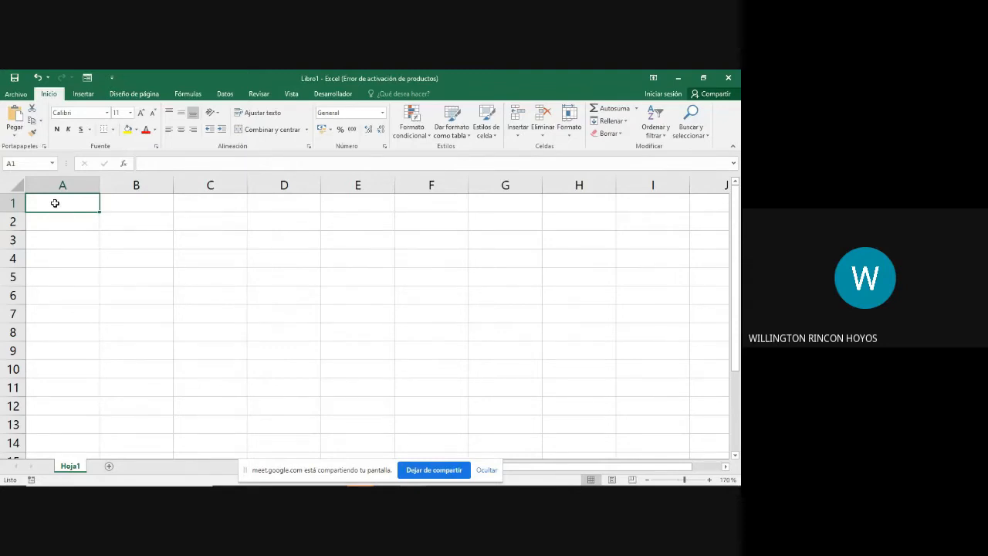
key(Down)
key(Down)
key(Down)
key(Right)
key(Right)
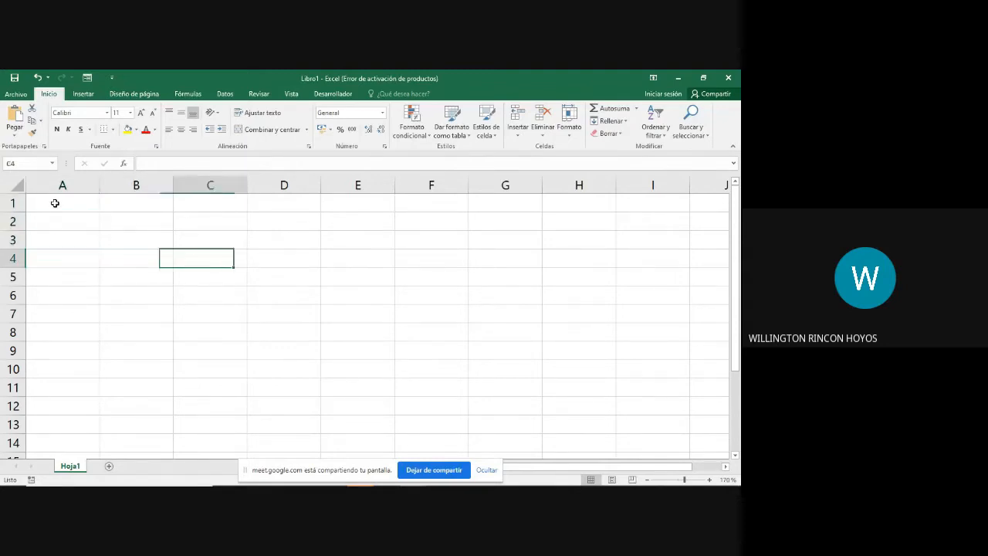
key(Down)
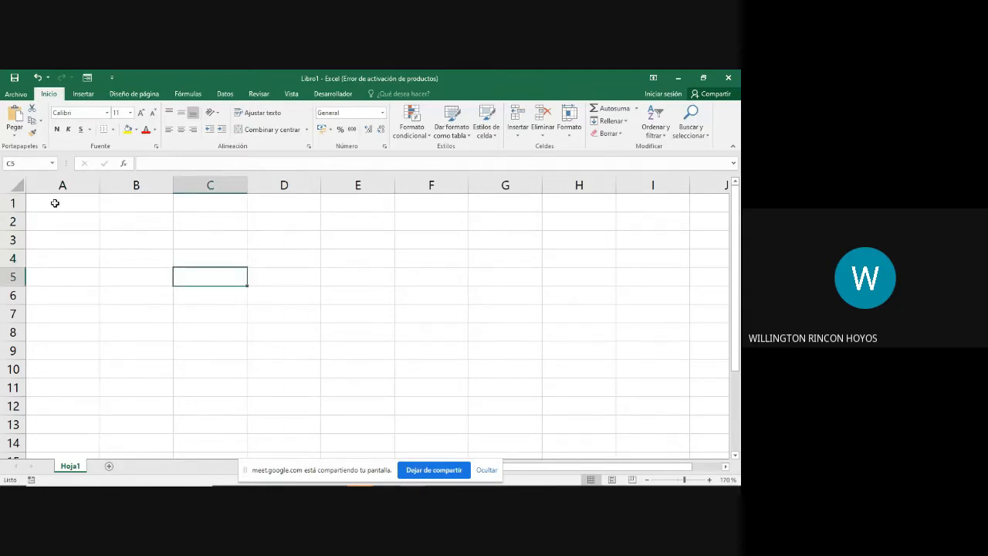
text(10)
key(Return)
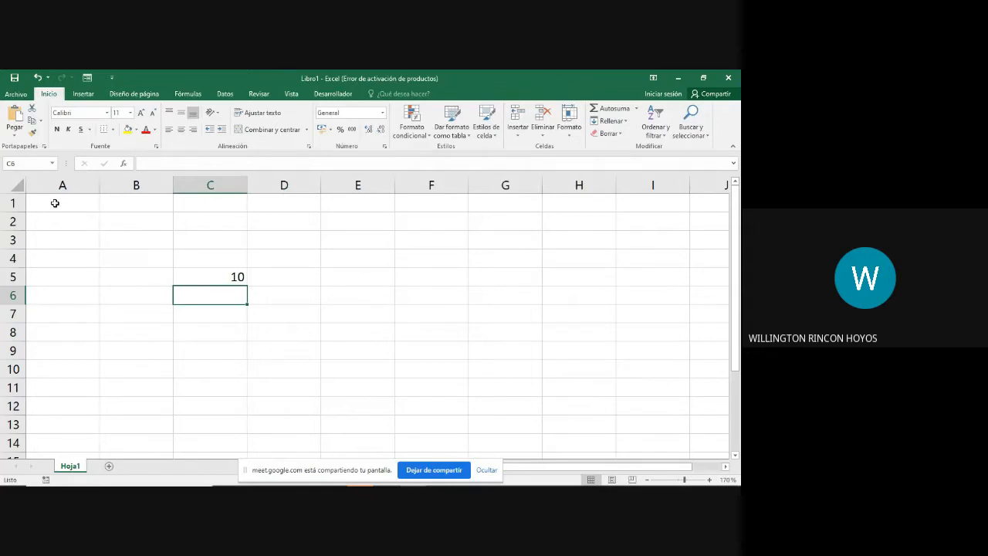
Step: Enter the formula =C5 in cell E5 and reopen it in the cell to show its reference
key(Up)
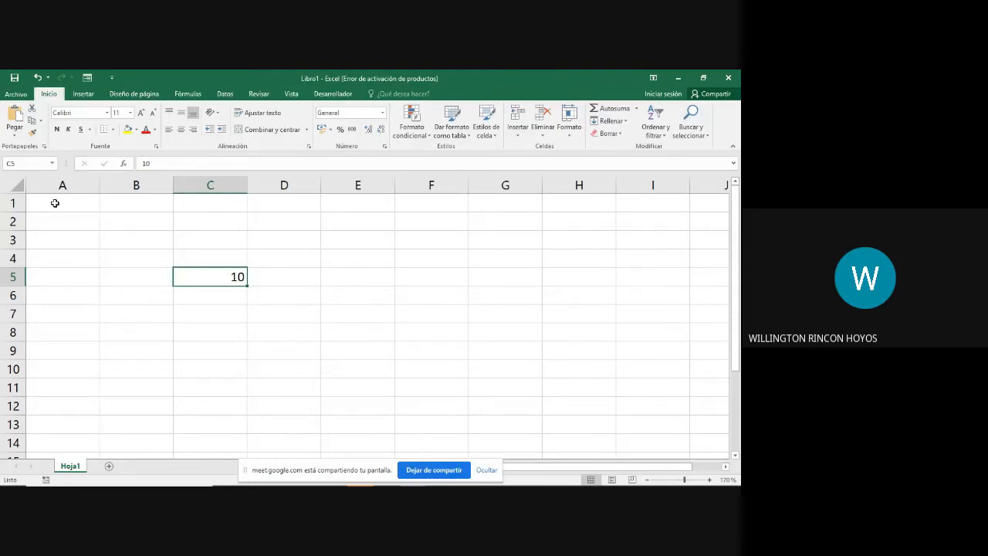
key(Up)
key(Down)
click(349, 278)
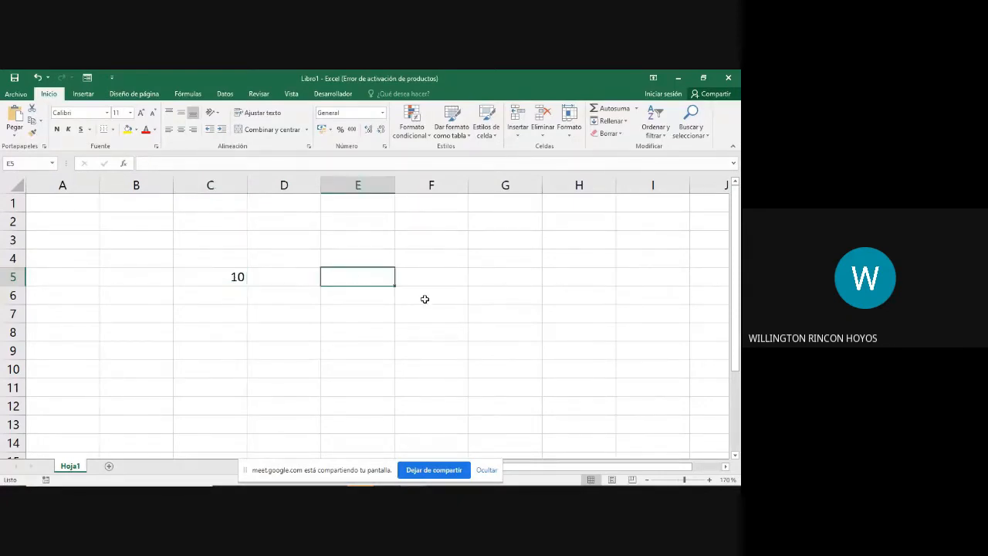
text(=c5)
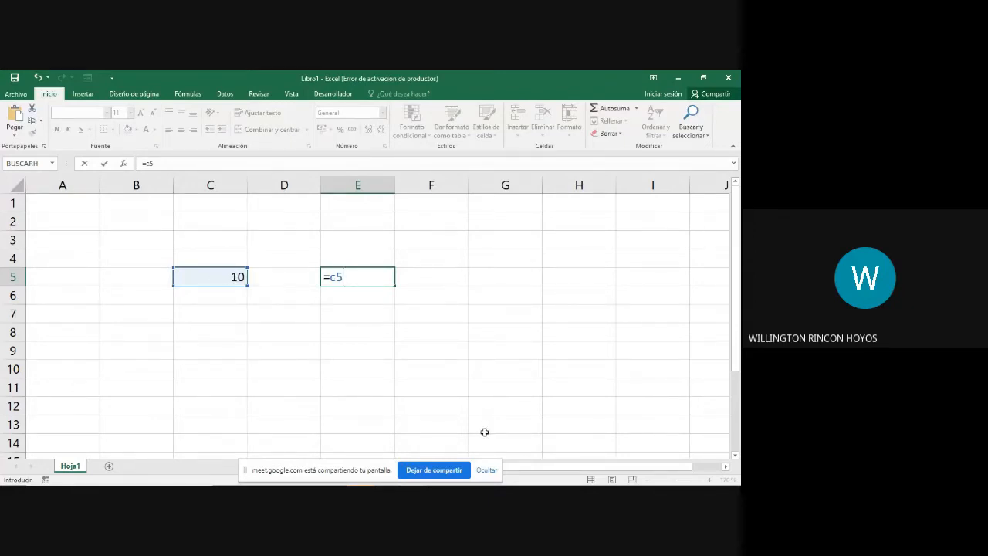
key(Return)
click(375, 275)
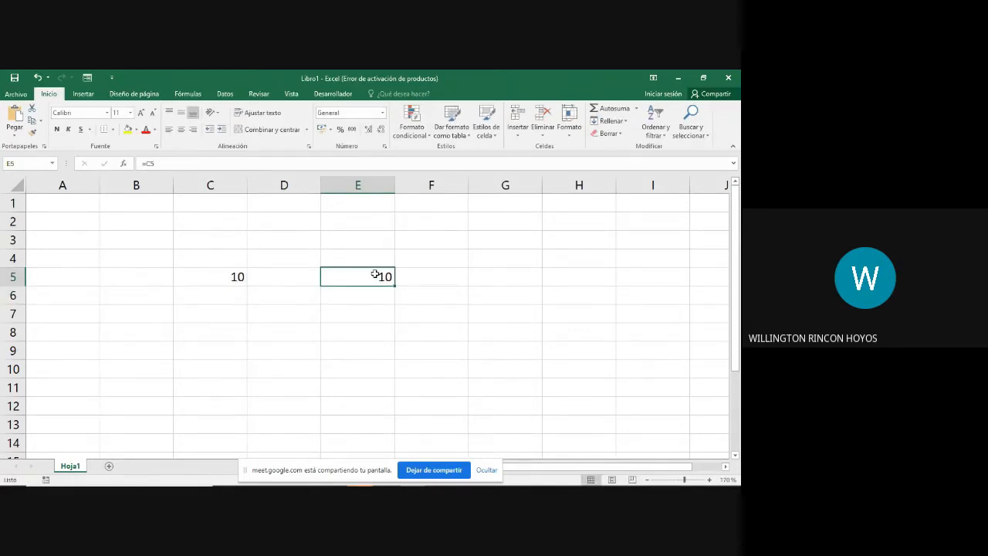
double_click(375, 275)
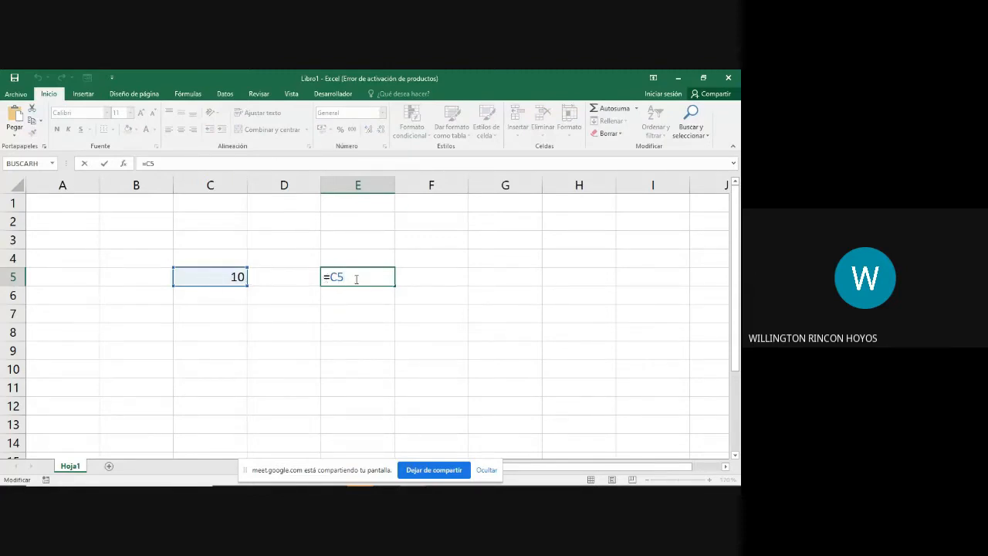
Step: Delete the formula from cell E5
key(BackSpace)
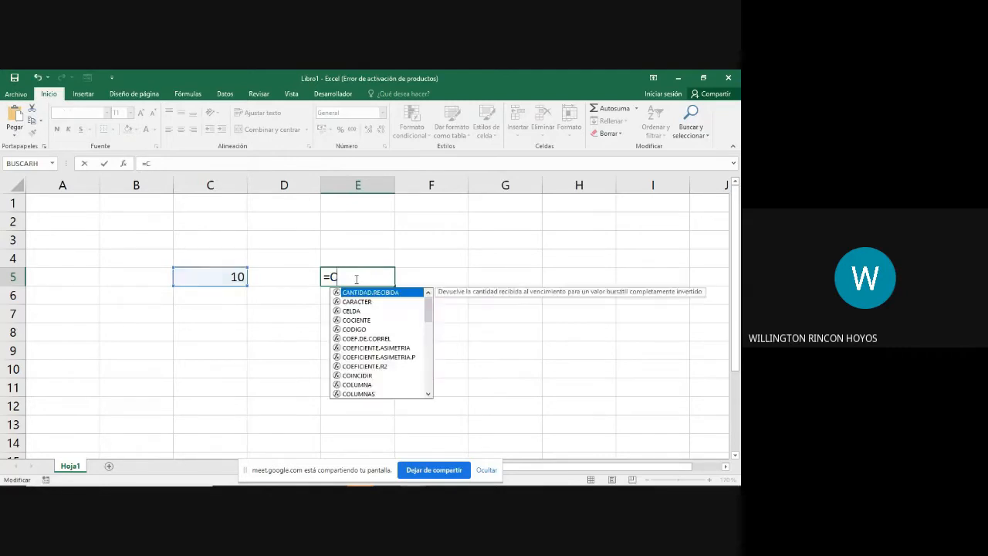
key(BackSpace)
key(Escape)
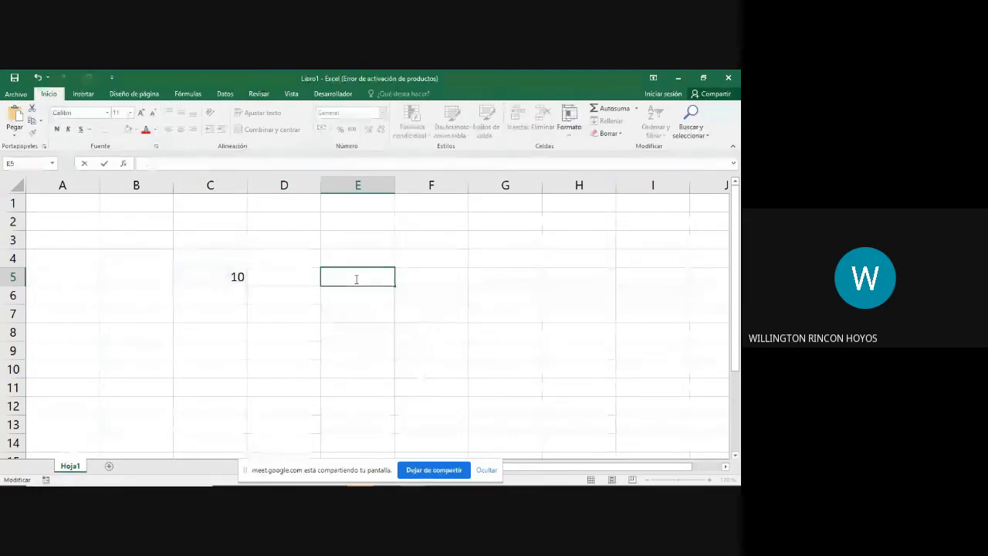
key(Return)
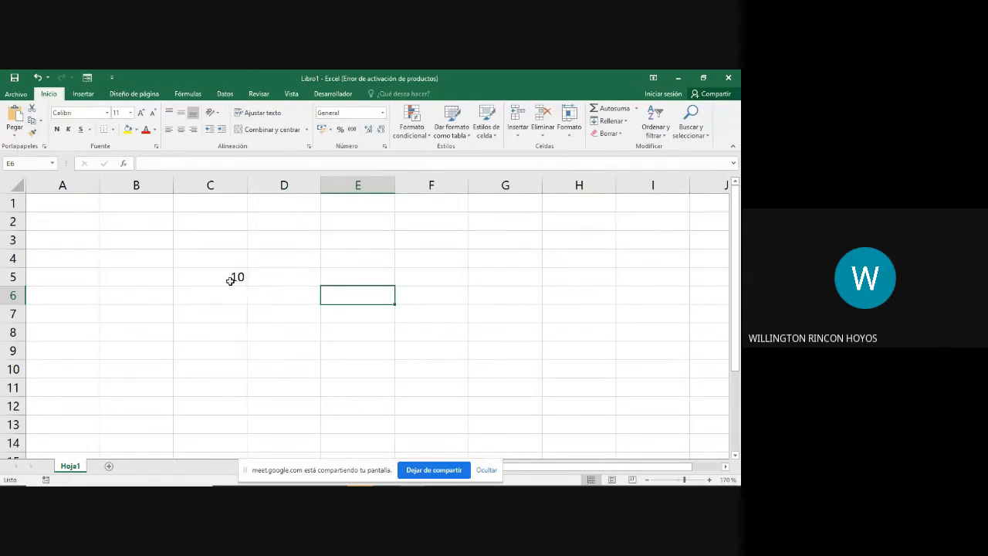
click(228, 279)
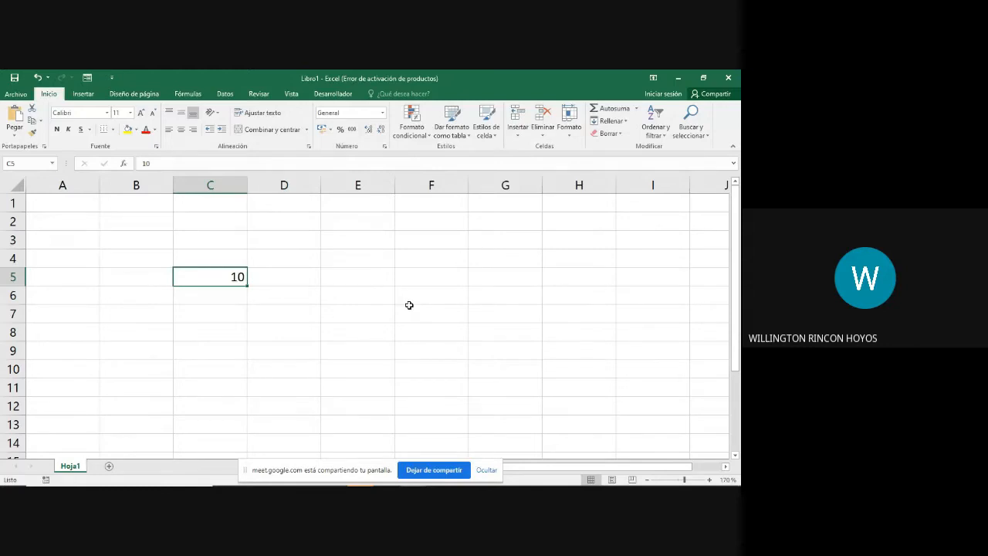
key(Right)
key(Left)
key(Right)
key(Right)
key(Right)
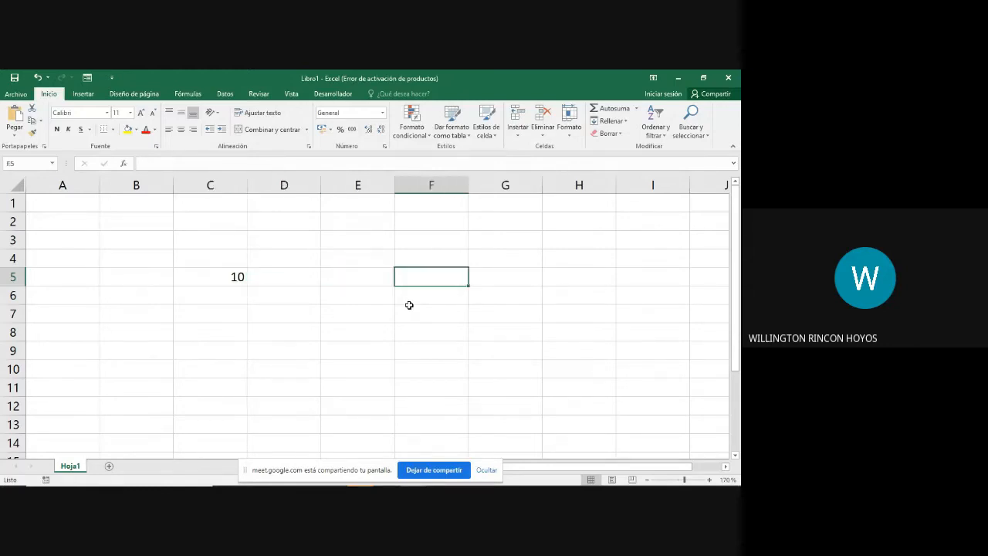
text(10)
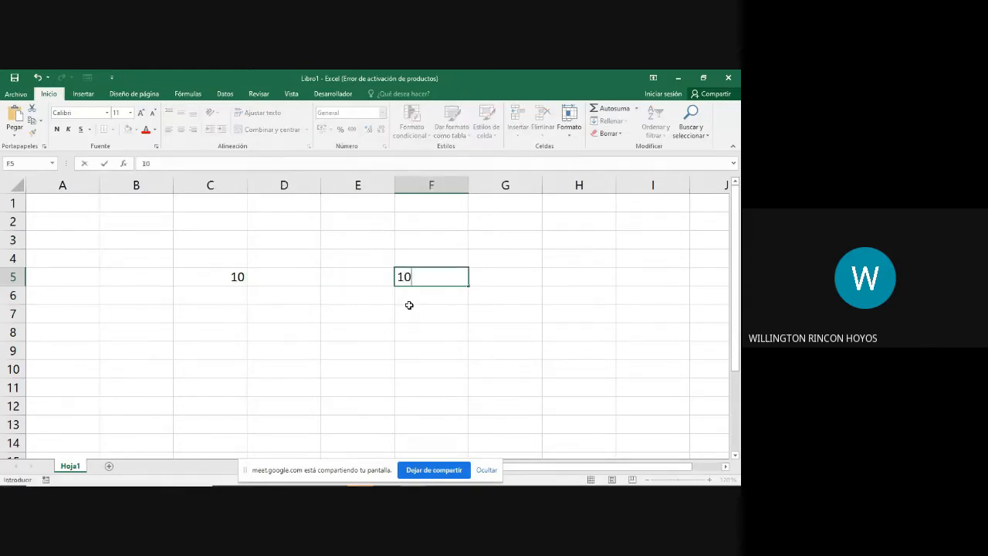
key(BackSpace)
key(BackSpace)
text(10)
key(BackSpace)
key(BackSpace)
key(Return)
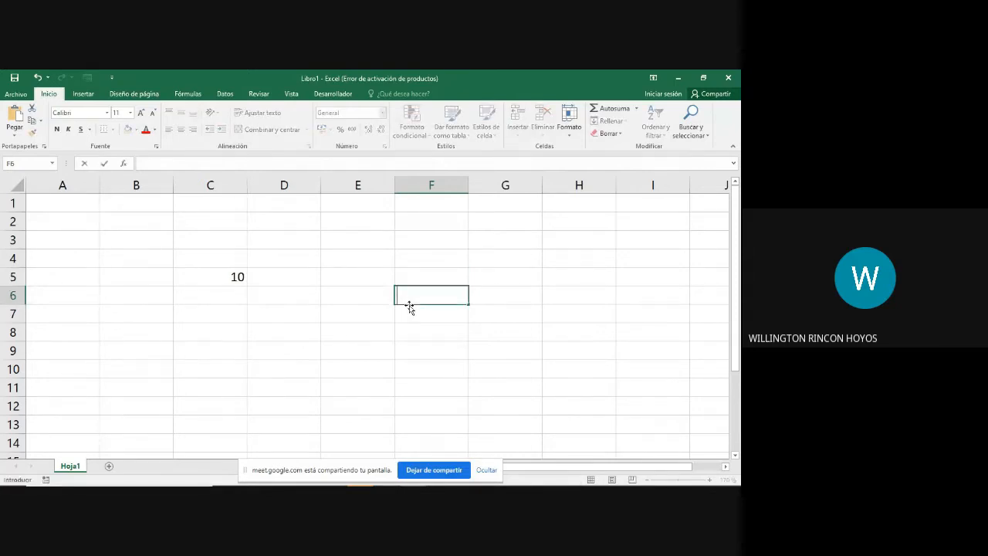
Step: Clear the value 10 from cell C5
key(Up)
key(Up)
key(Left)
key(Left)
key(Left)
key(Down)
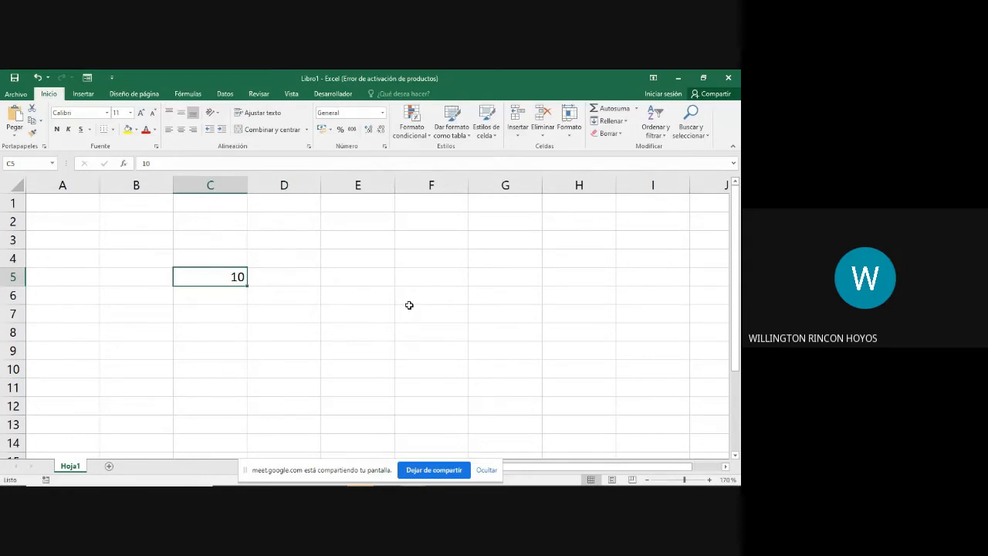
key(Delete)
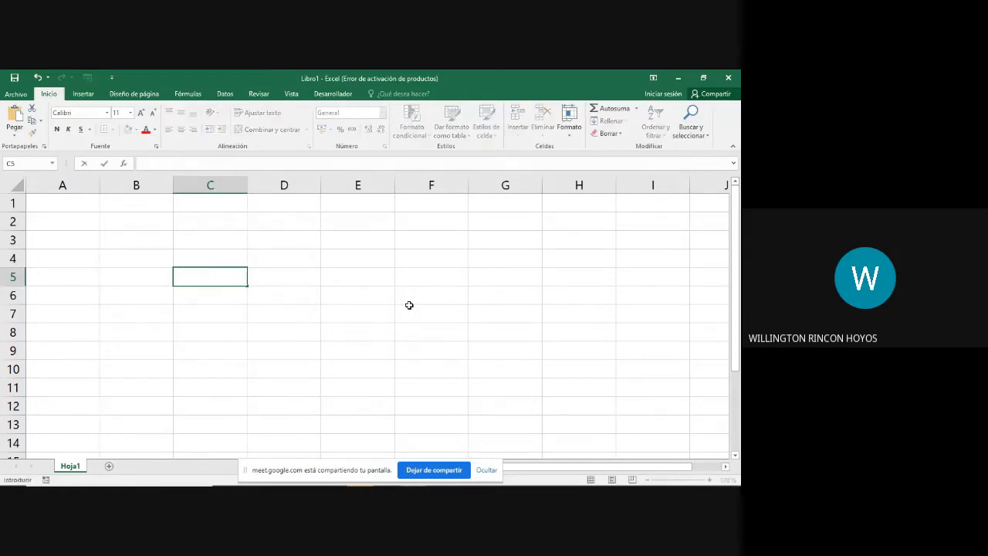
Step: Move through cells D10, D5, G5, G72 and E75 to F74, checking how the active cell's reference changes
key(Down)
key(Down)
key(Down)
key(Down)
key(Down)
key(Right)
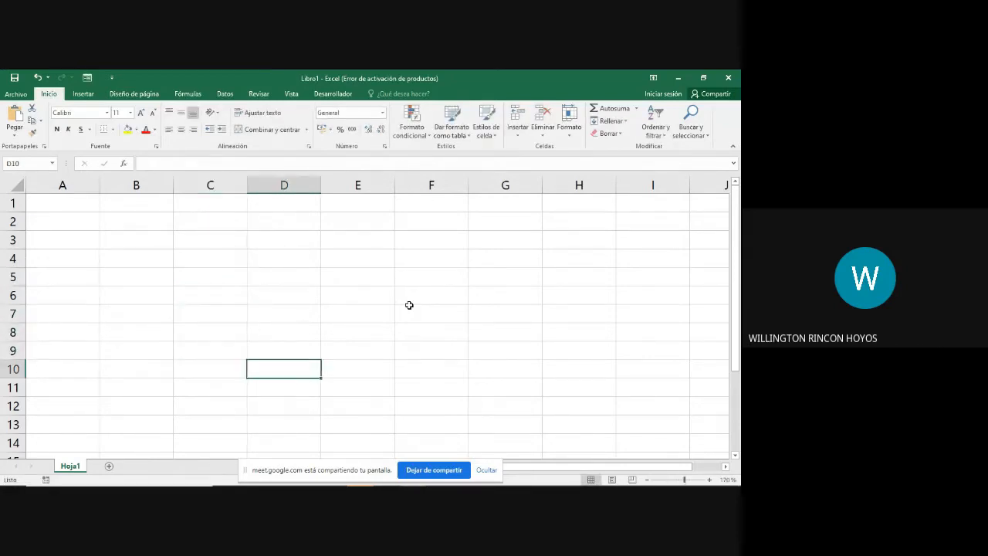
key(Up)
key(Up)
key(Up)
key(Up)
key(Up)
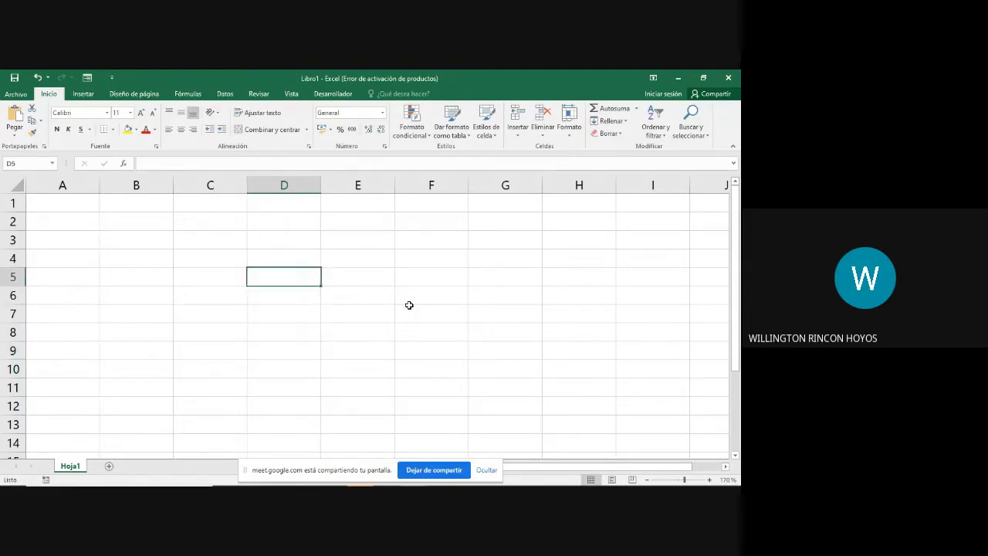
key(Right)
key(Right)
key(Right)
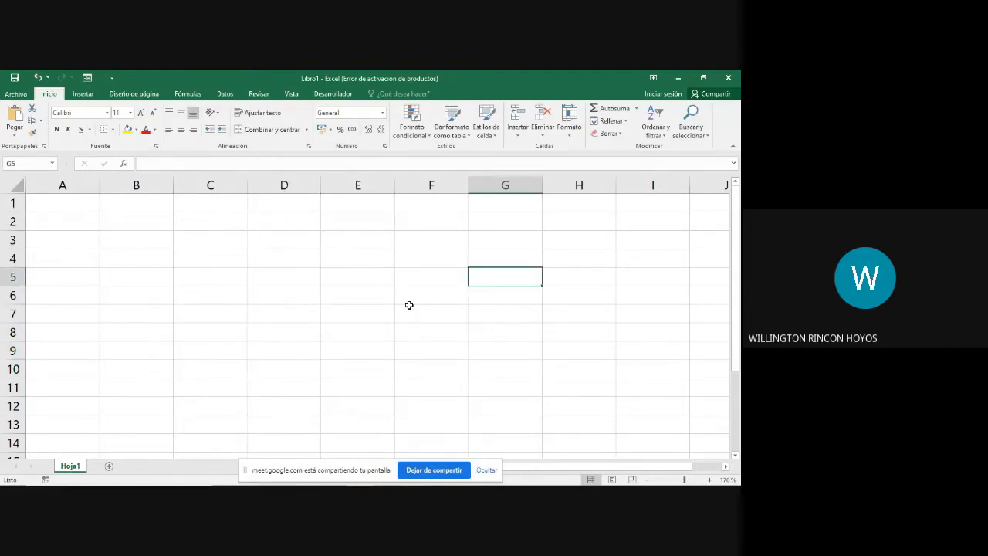
key(Down)
key(Down)
key(Down)
key(Down)
key(Down)
key(Down)
key(Down)
key(Down)
key(Down)
key(Down)
key(Down)
key(Down)
key(Down)
key(Down)
key(Down)
key(Down)
key(Down)
key(Down)
key(Down)
key(Down)
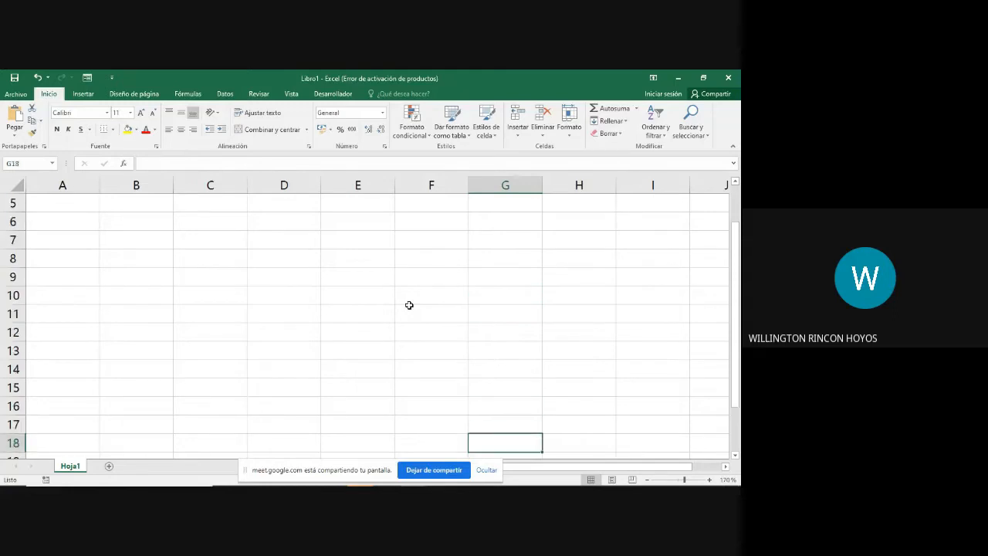
key(Down)
key(Down)
key(Down)
key(Down)
key(Down)
key(Down)
key(Down)
key(Down)
key(Down)
key(Down)
key(Down)
key(Down)
key(Down)
key(Down)
key(Down)
key(Down)
key(Down)
key(Down)
key(Down)
key(Down)
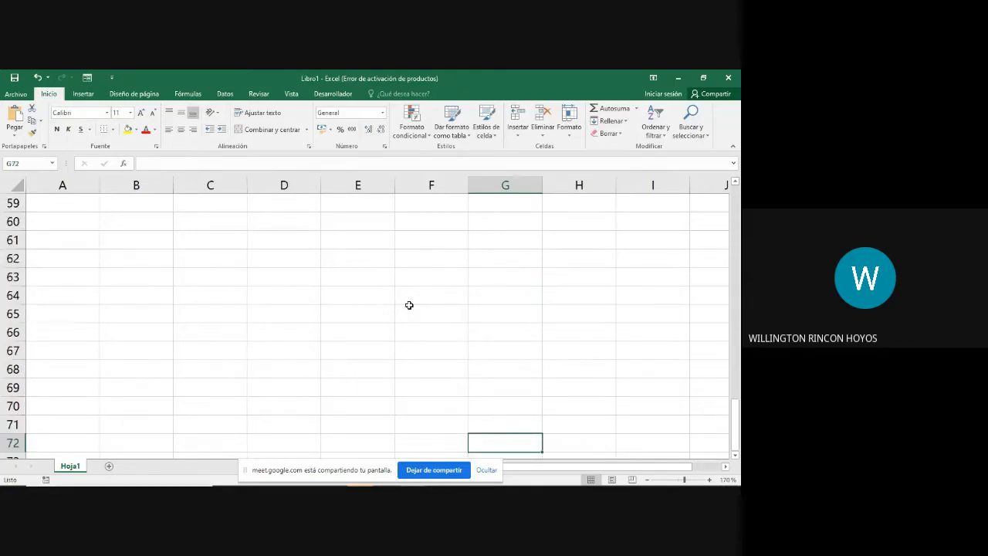
key(Left)
key(Left)
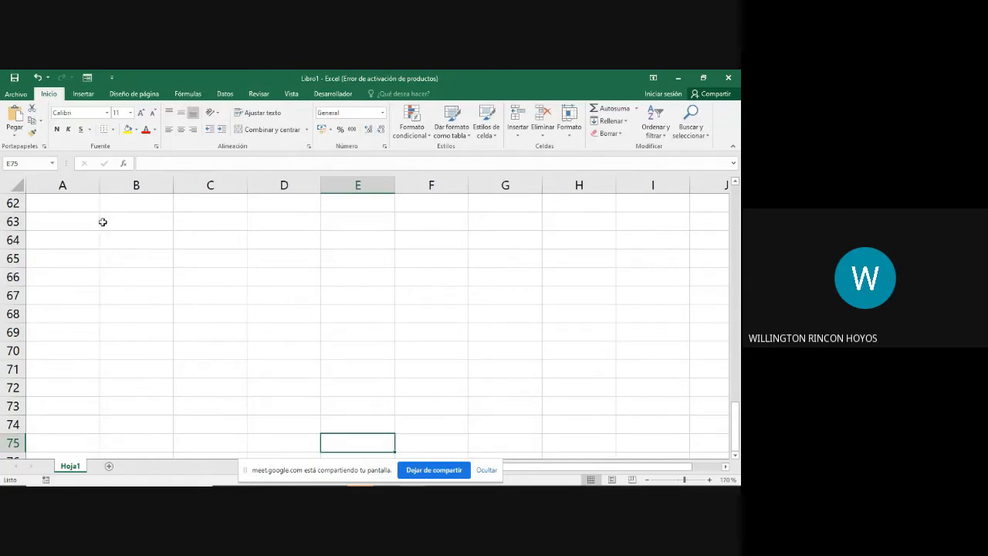
click(32, 164)
click(31, 166)
click(422, 424)
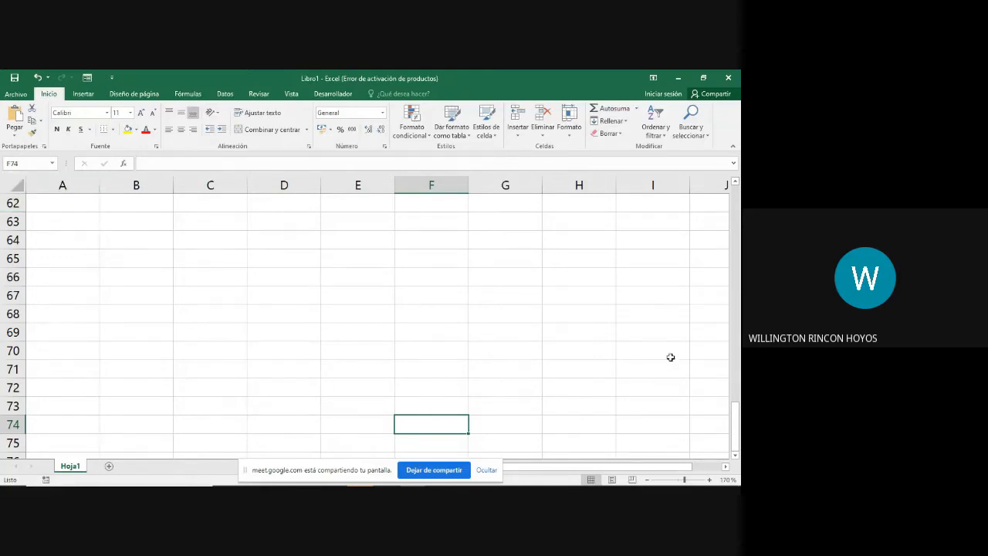
Step: Move the active cell from F74 through E77 and B71 to N64, following its column and row reference
key(Down)
key(Down)
key(Down)
key(Left)
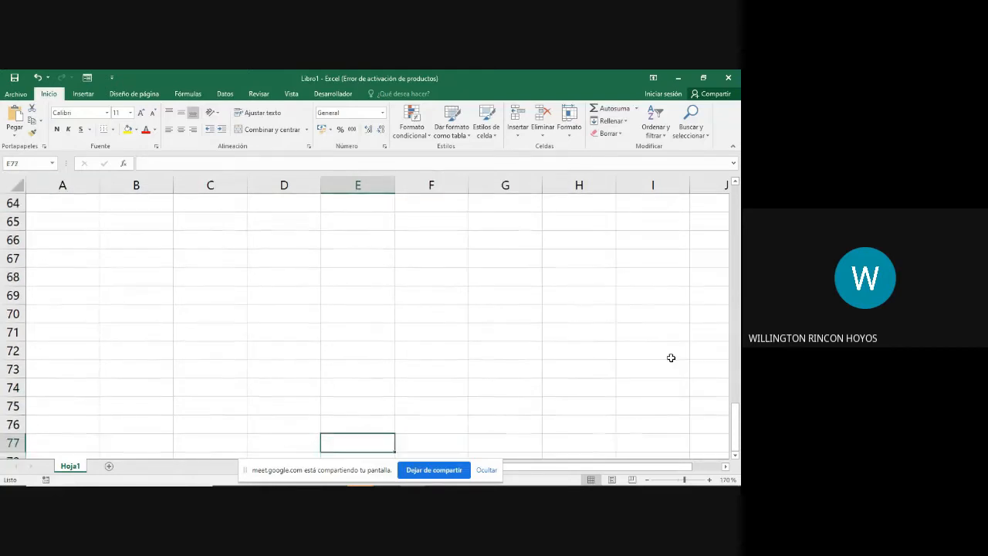
key(Left)
key(Left)
key(Left)
key(Left)
key(Up)
key(Up)
key(Up)
key(Up)
key(Up)
key(Up)
key(Right)
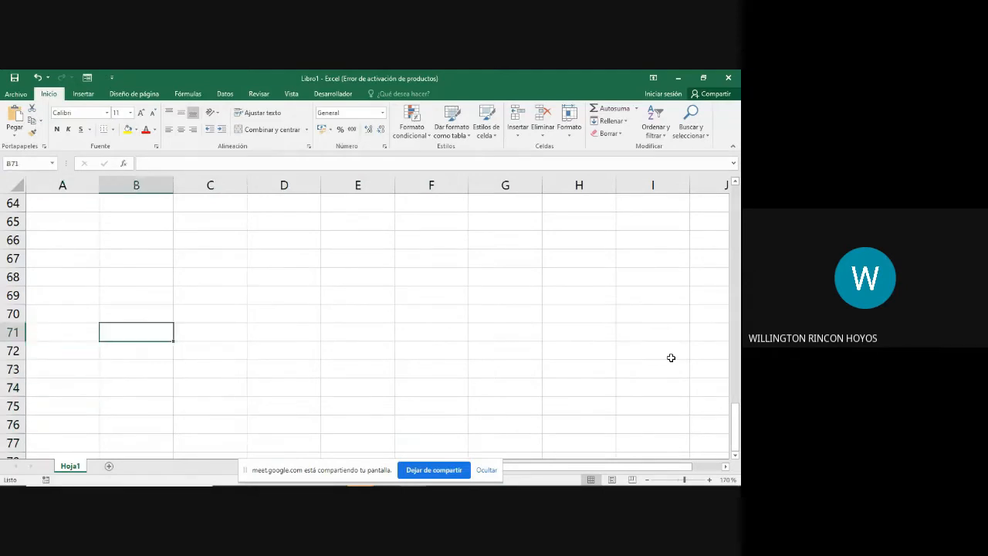
key(Right)
key(Right)
key(Right)
key(Right)
key(Right)
key(Right)
key(Right)
key(Right)
key(Right)
key(Right)
key(Right)
key(Right)
key(Up)
key(Up)
key(Up)
key(Up)
key(Up)
key(Up)
key(Up)
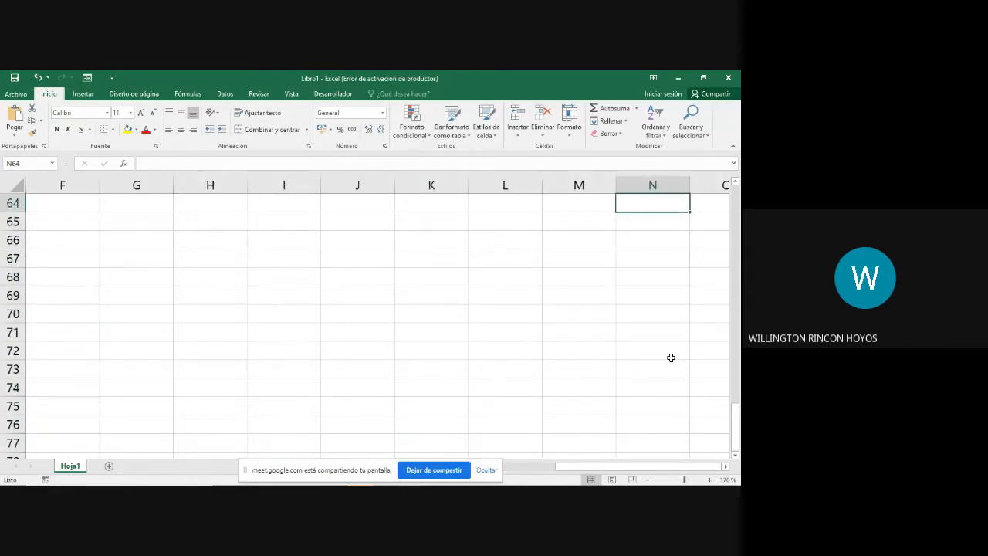
Step: Follow the cell reference through E69, E70 and B71 to G71, and dismiss the e-mail notification
key(Left)
key(Left)
key(Left)
key(Left)
key(Left)
key(Left)
key(Left)
key(Left)
key(Left)
key(Down)
key(Down)
key(Down)
key(Down)
key(Down)
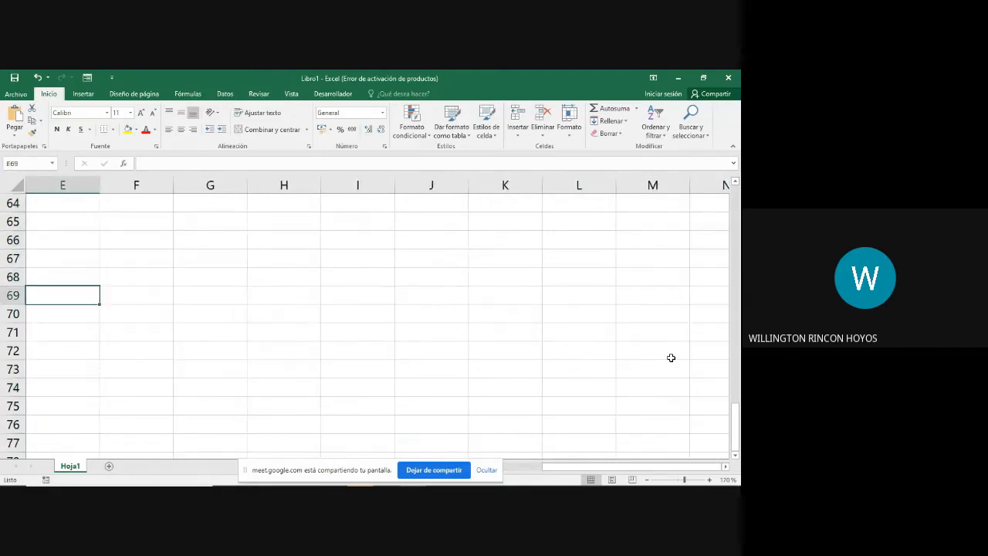
key(Down)
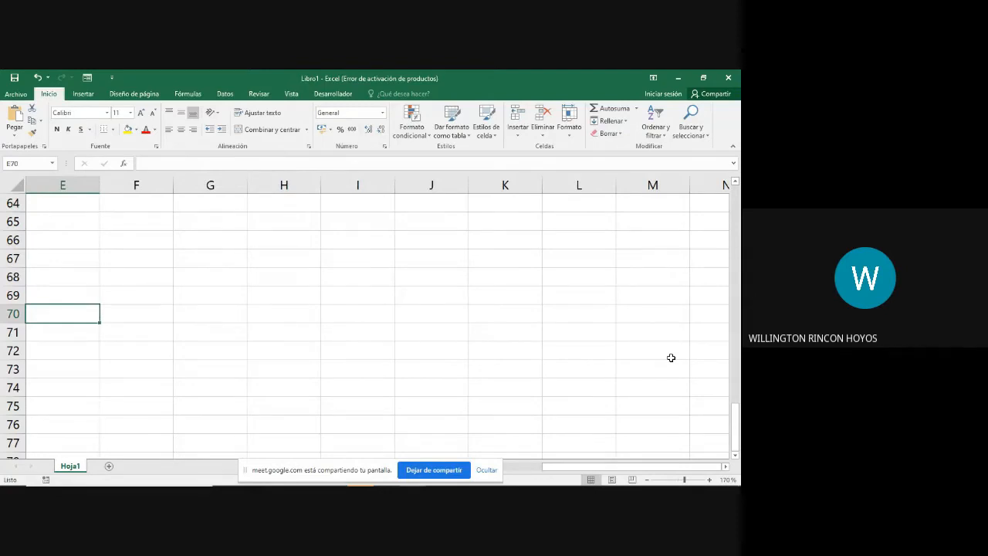
key(Down)
key(Left)
key(Left)
key(Left)
key(Left)
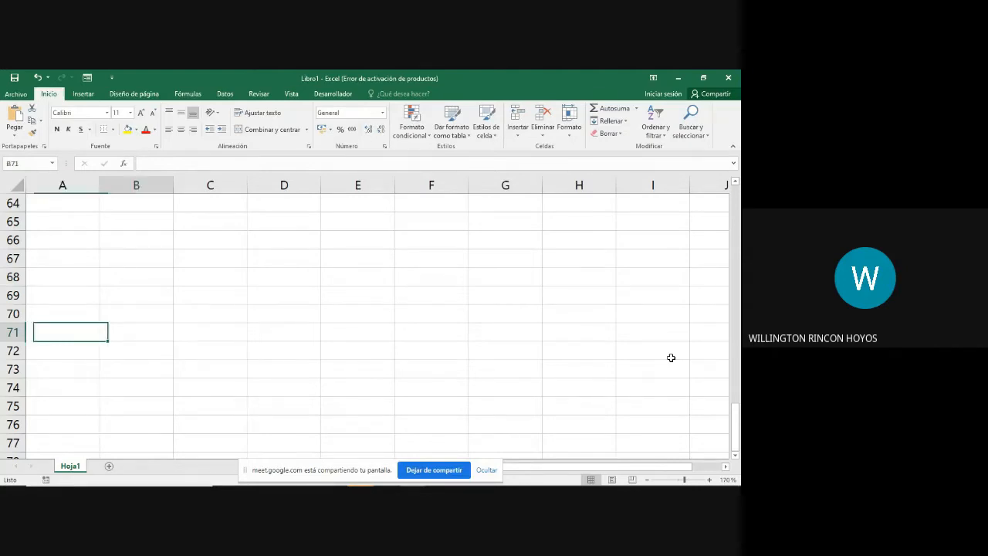
key(Right)
key(Right)
key(Right)
key(Right)
key(Right)
key(Right)
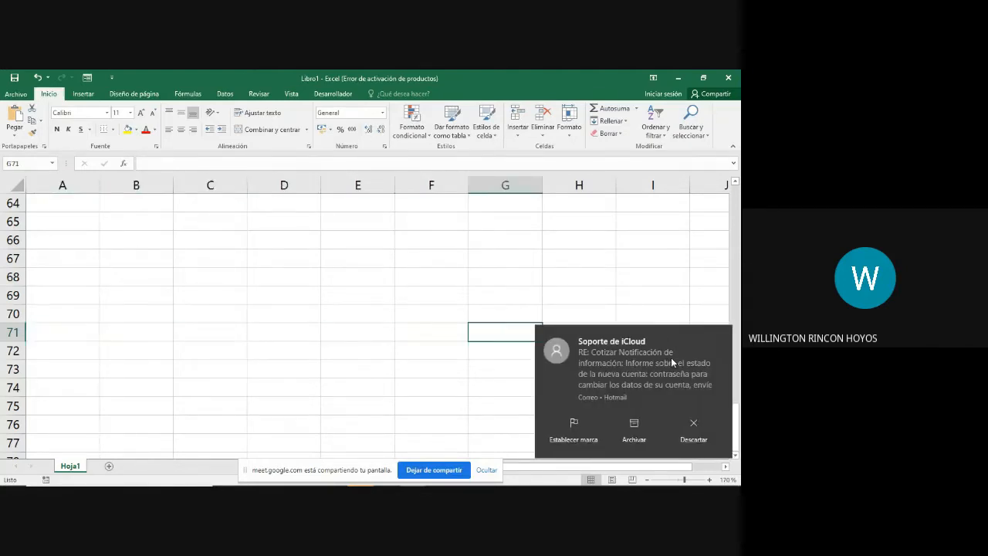
click(720, 334)
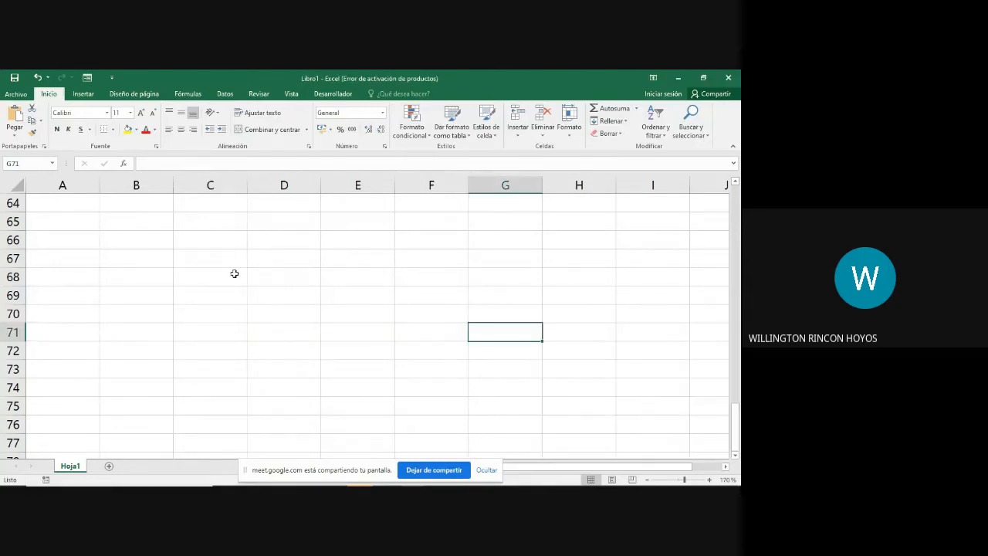
Step: Return to the first rows of column B and enter 1000000 in cell B3
click(128, 225)
key(Up)
key(Up)
key(Up)
key(Up)
key(Up)
key(Up)
key(Up)
key(Up)
key(Up)
key(Up)
key(Up)
key(Up)
key(Up)
key(Up)
key(Up)
key(Up)
key(Up)
key(Up)
key(Up)
key(Up)
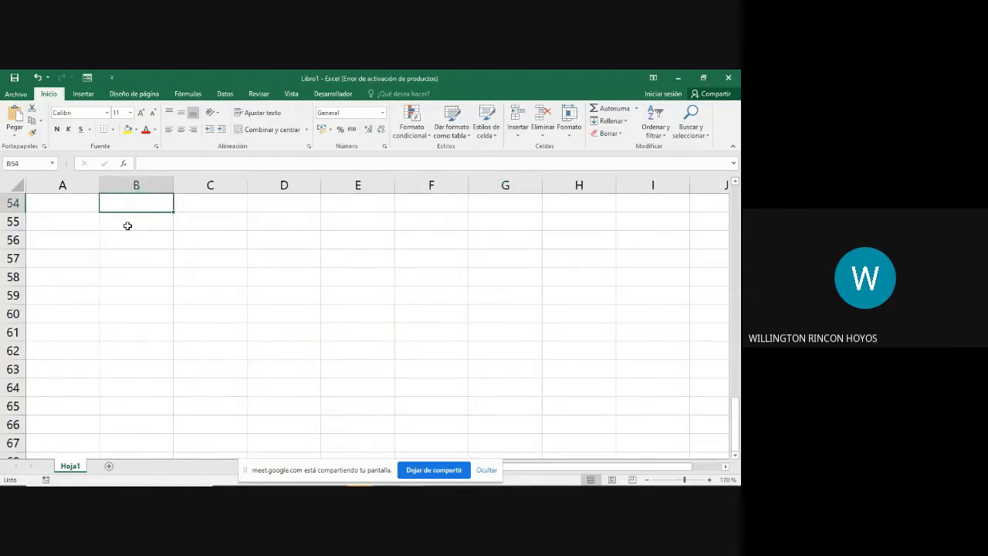
key(Up)
key(Up)
key(Up)
key(Up)
key(Up)
key(Up)
key(Up)
key(Up)
key(Up)
key(Up)
key(Up)
key(Up)
key(Up)
key(Up)
key(Up)
key(Up)
key(Up)
key(Up)
key(Up)
key(Up)
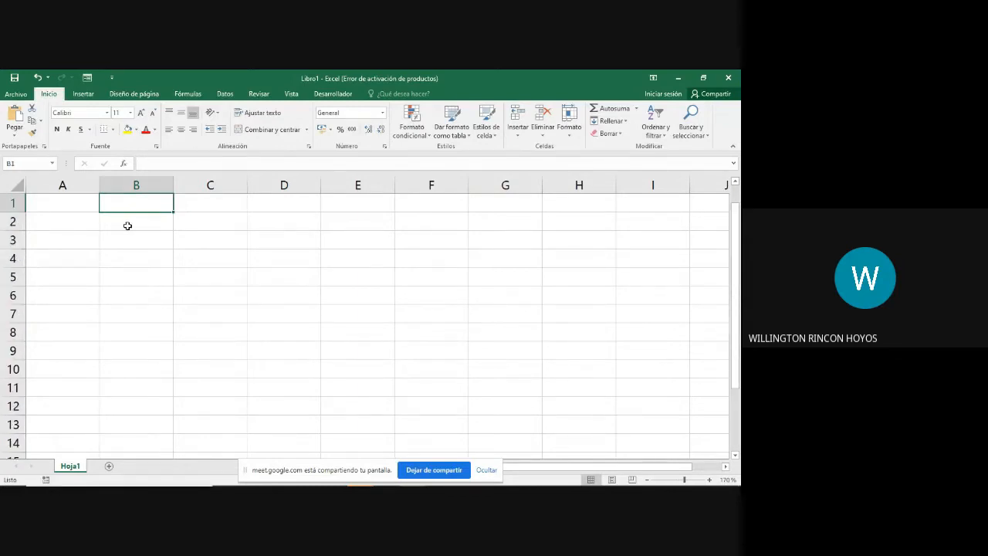
key(Down)
key(Down)
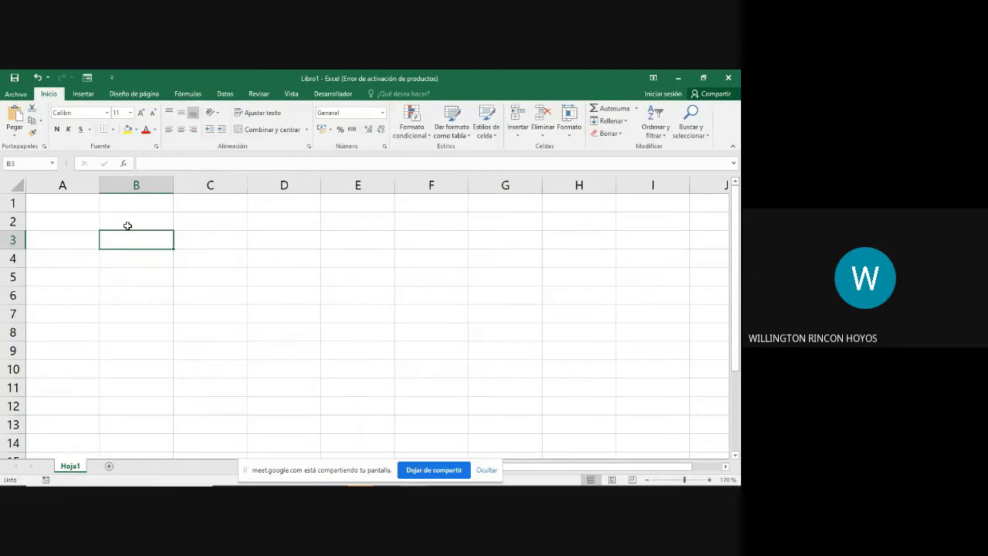
key(Down)
key(Down)
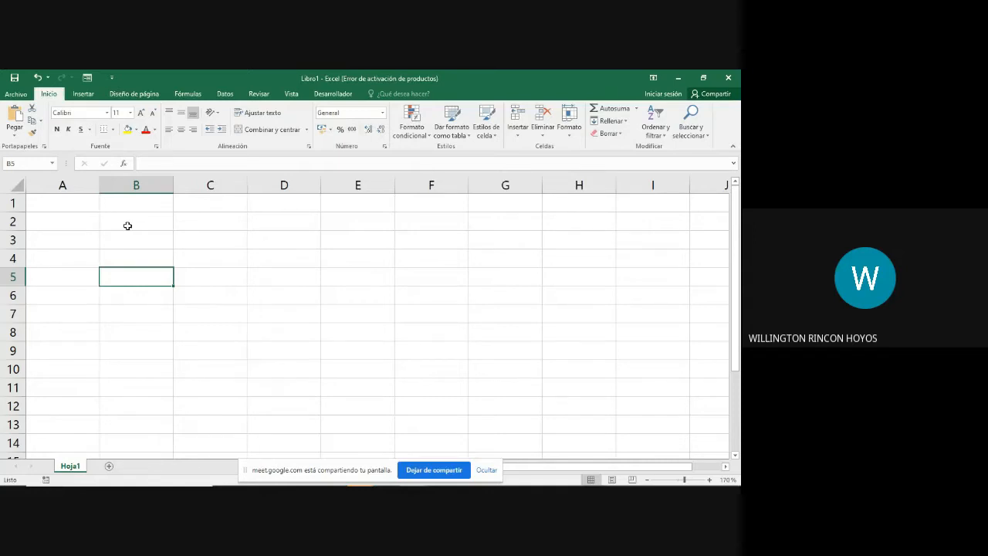
key(Up)
key(Up)
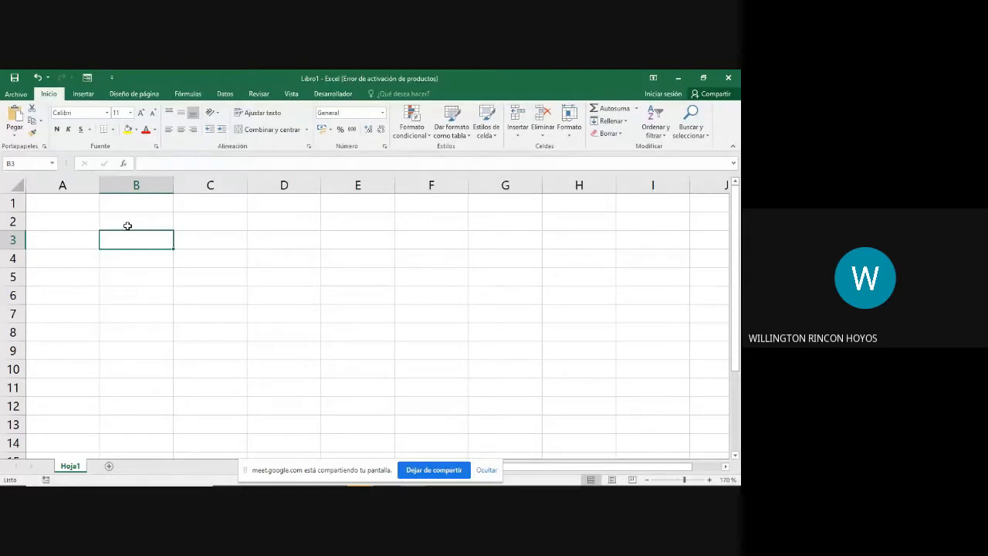
text(1)
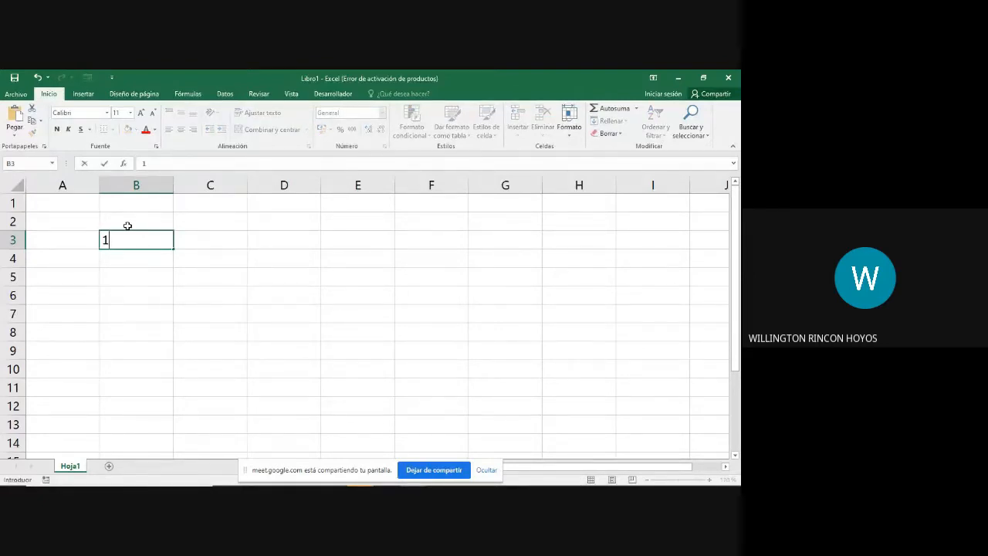
text(000000)
key(Return)
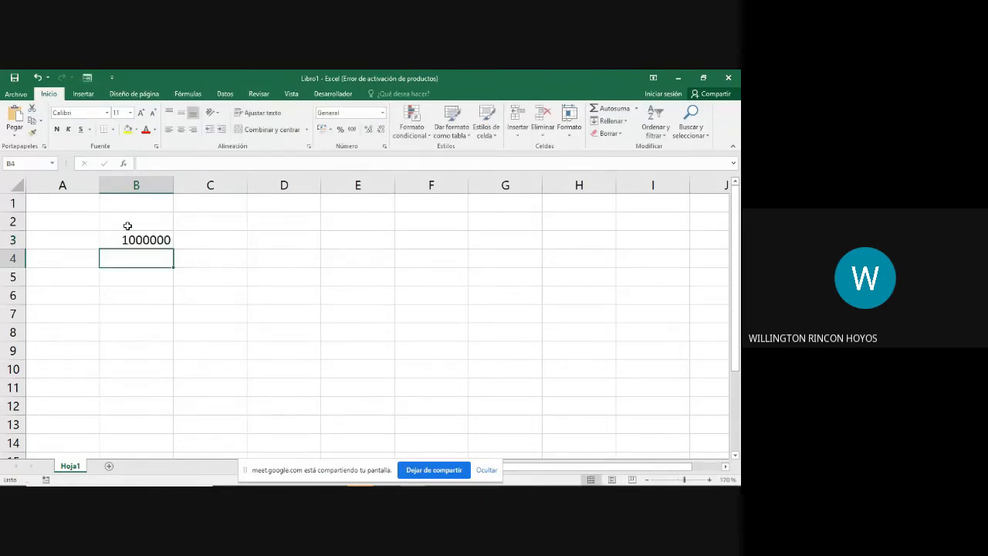
Step: Enter the heading salario in cell B2, above the salary amount
key(Up)
key(Right)
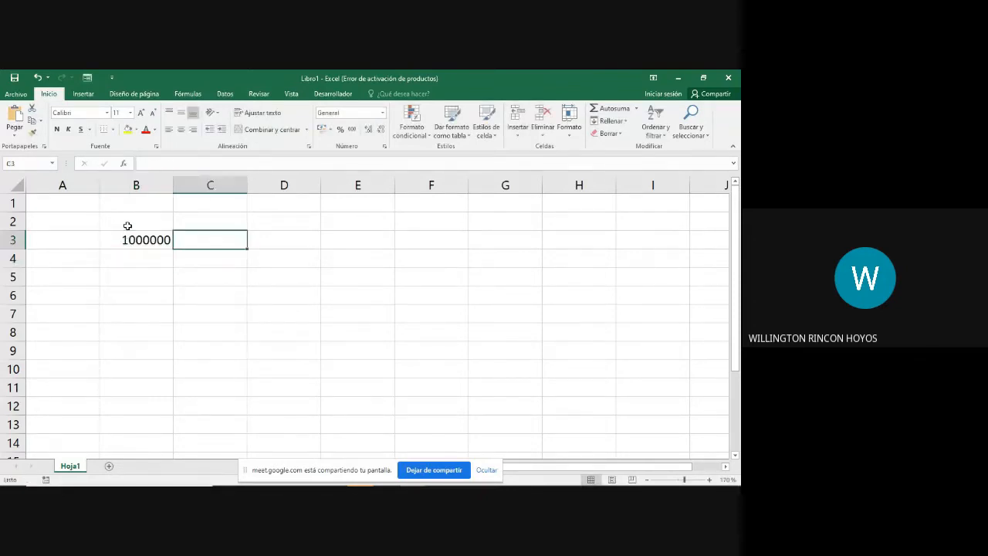
key(Right)
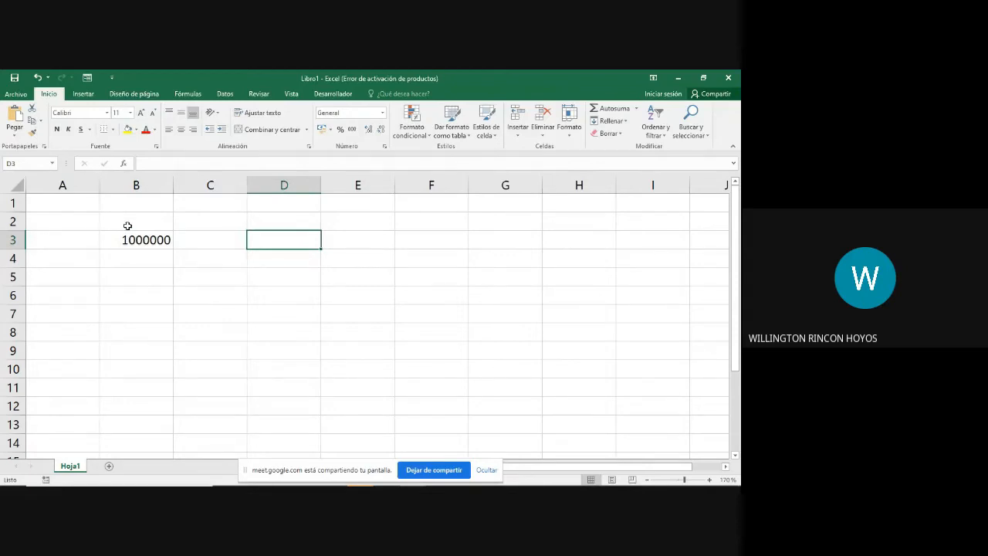
key(Left)
key(Up)
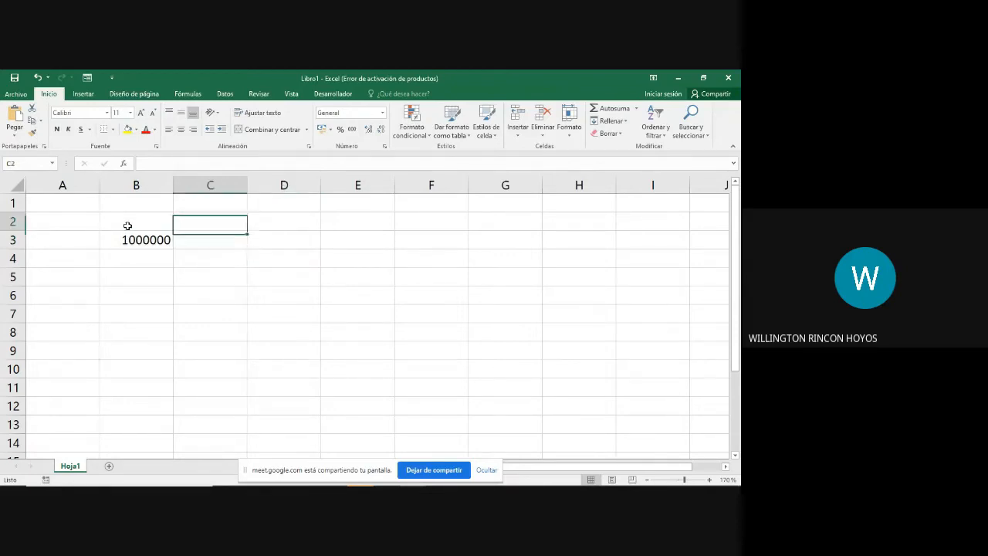
key(Left)
text(salra)
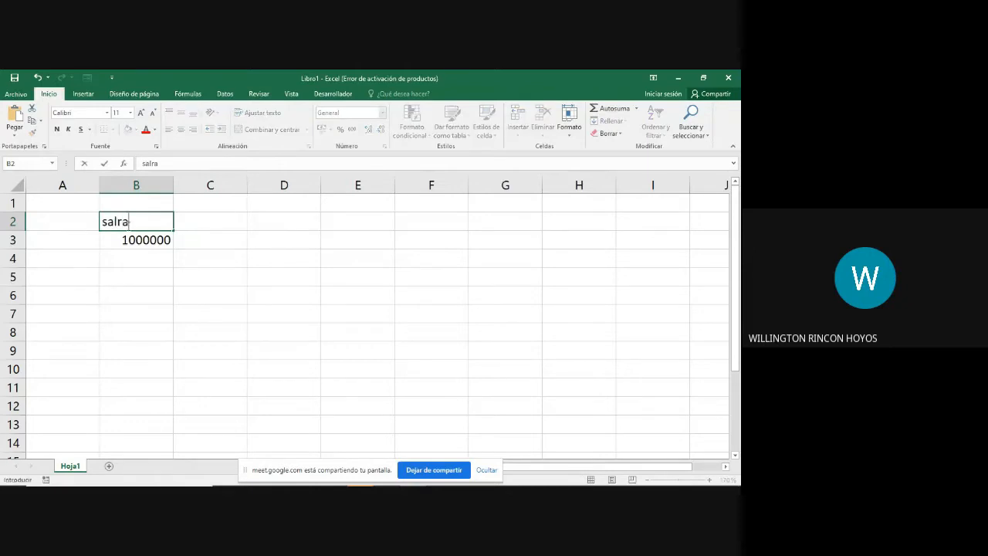
key(BackSpace)
key(BackSpace)
text(ario)
key(Tab)
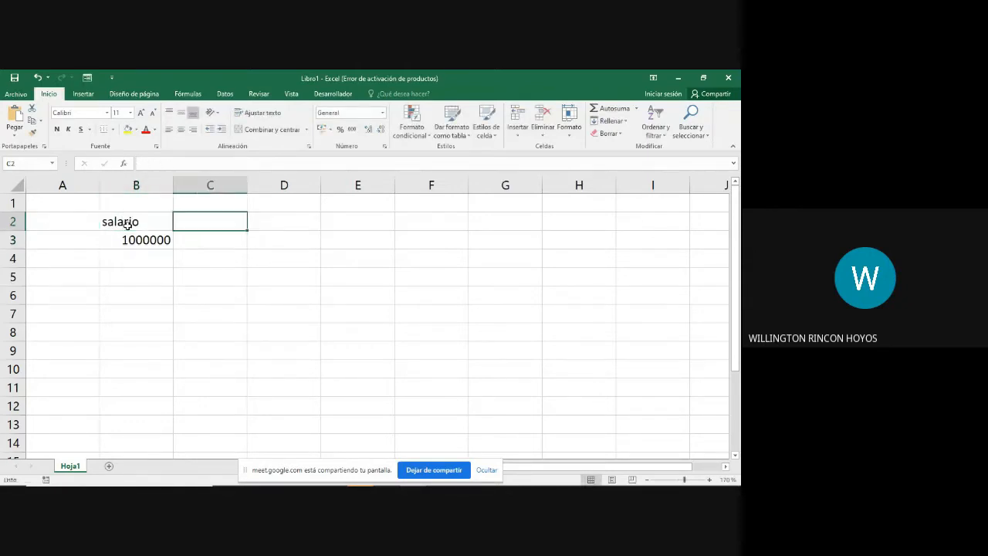
Step: Add the heading comision in cell C2 and enter 150000 beneath it in C3
text(comisoon)
key(BackSpace)
key(BackSpace)
key(BackSpace)
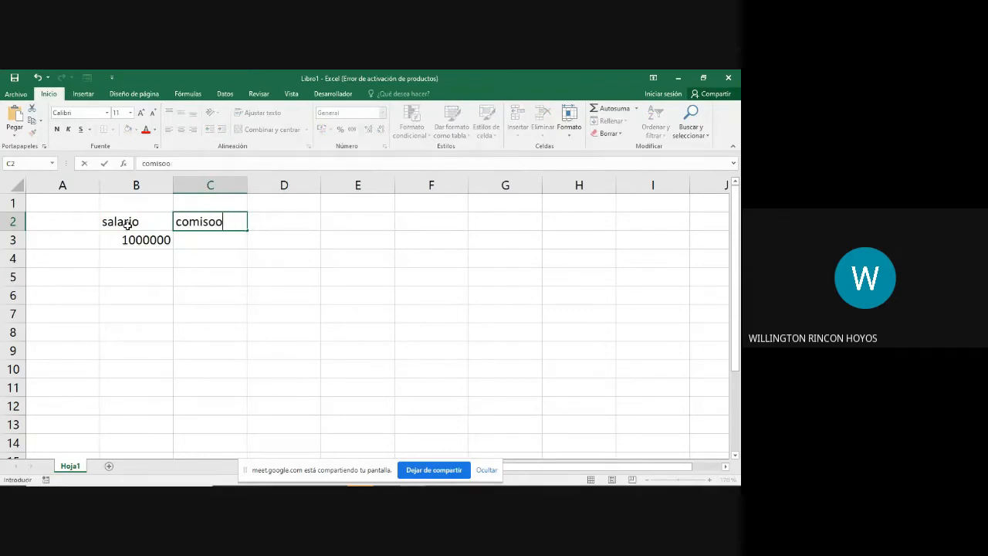
text(ion)
key(Return)
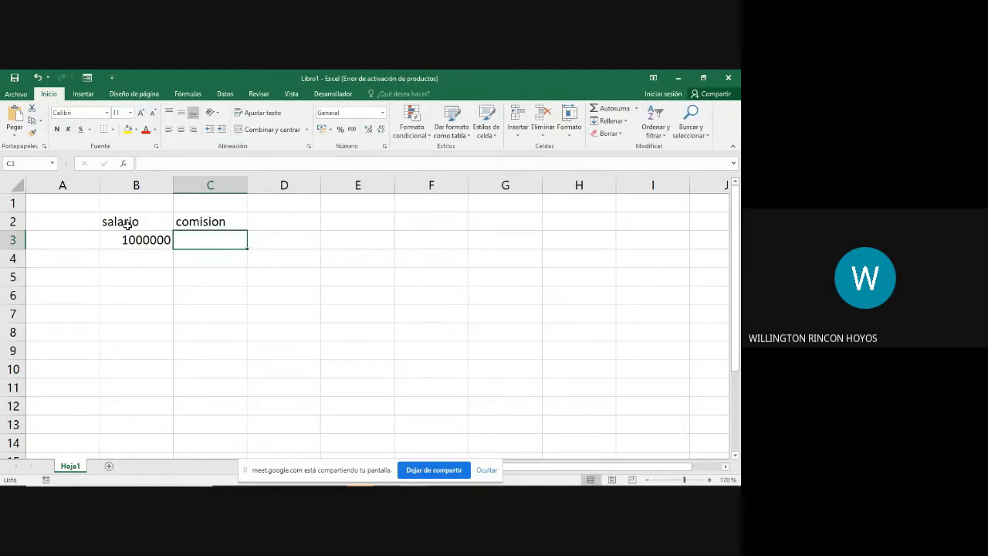
text(1500000)
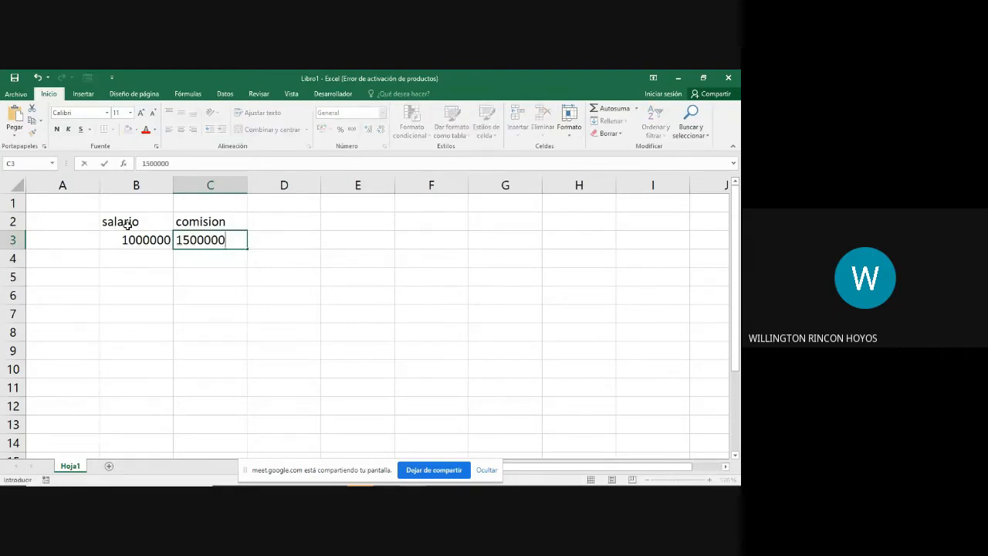
key(BackSpace)
key(Return)
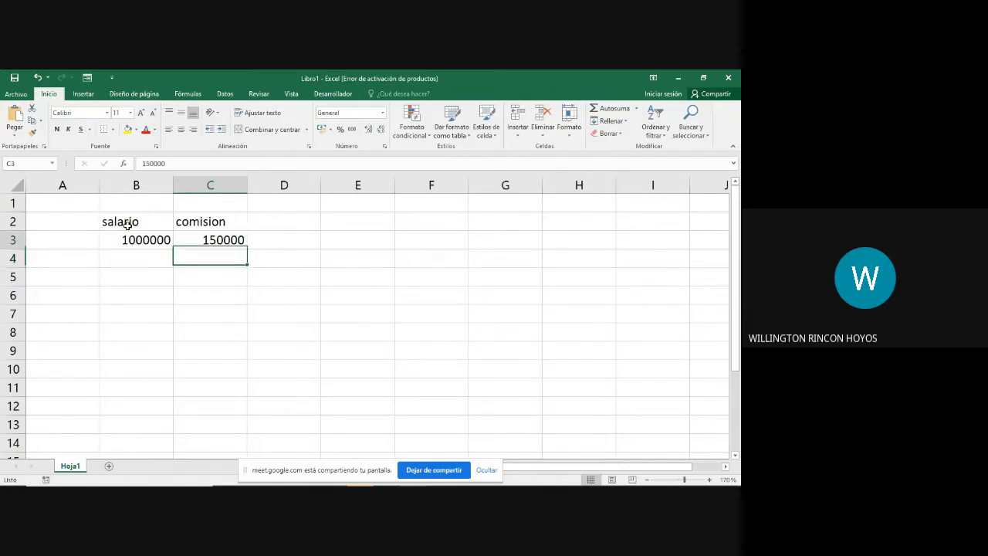
Step: Enter the heading salario total in cell D2
key(Up)
key(Up)
key(Right)
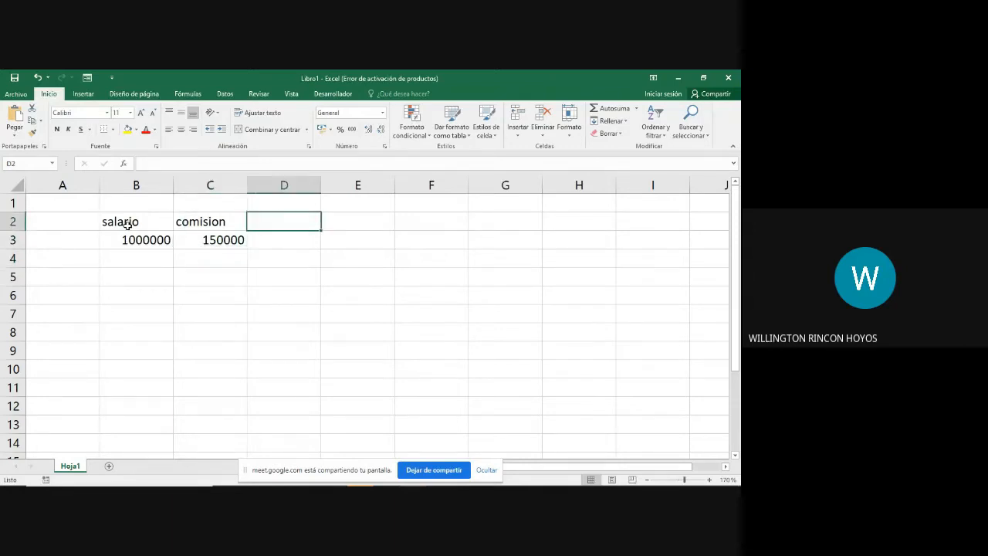
text(sala)
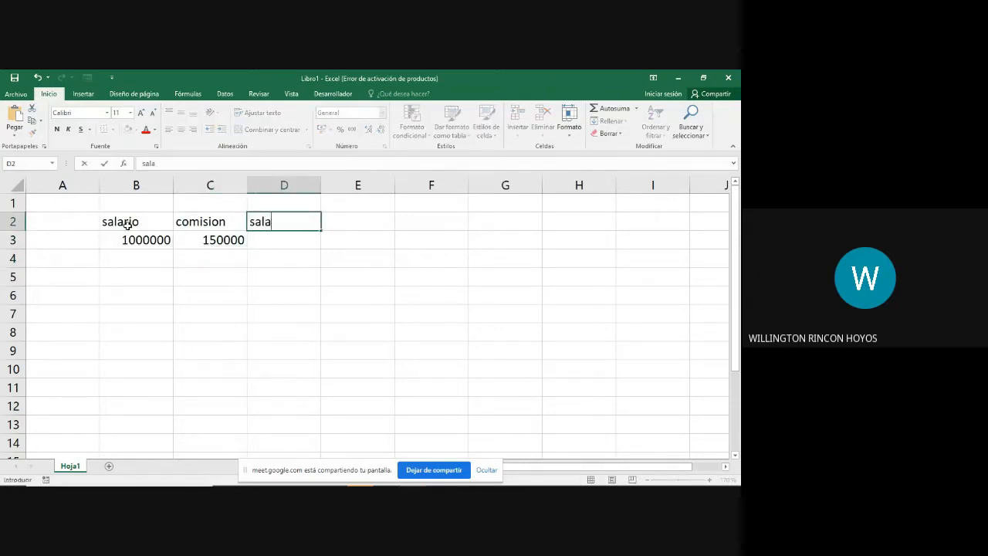
text(rio toatl)
key(BackSpace)
key(BackSpace)
key(BackSpace)
text(tal)
key(Return)
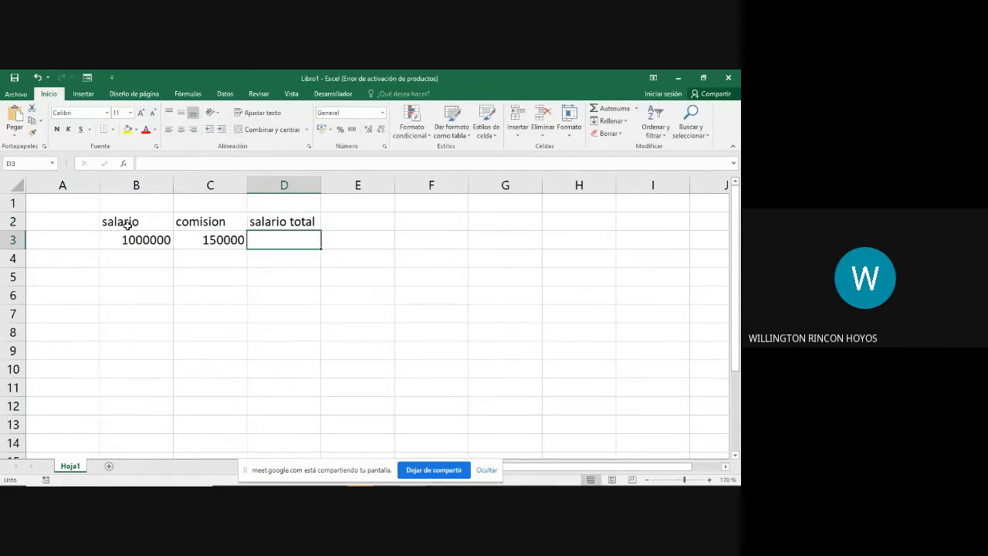
Step: Enter 1150000 as a fixed total in cell D3, and clear the cell again
text(1150000)
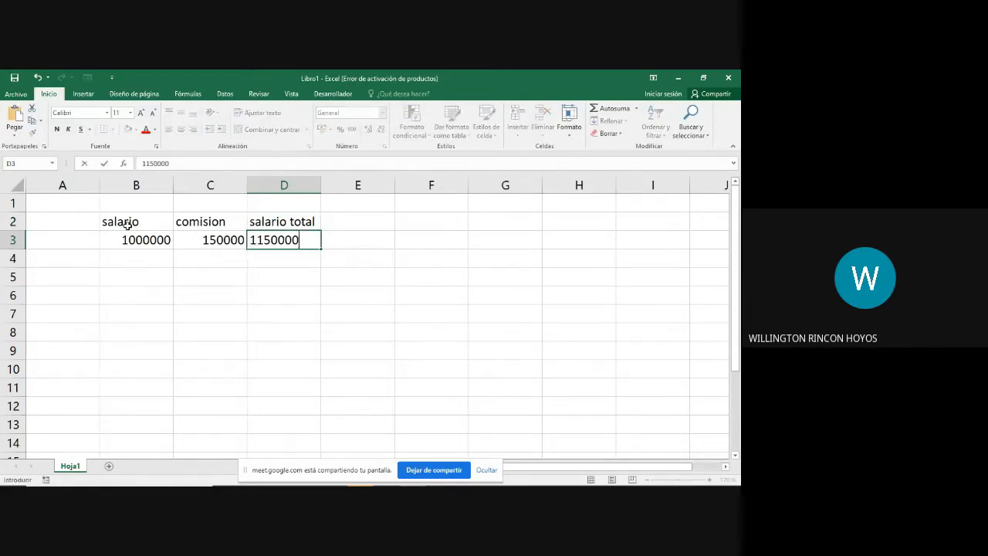
key(Return)
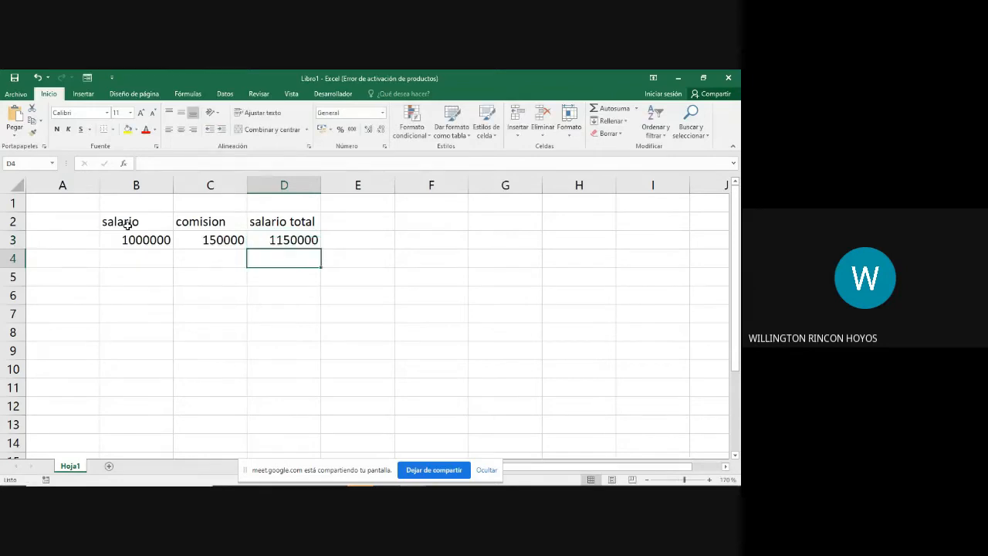
key(Up)
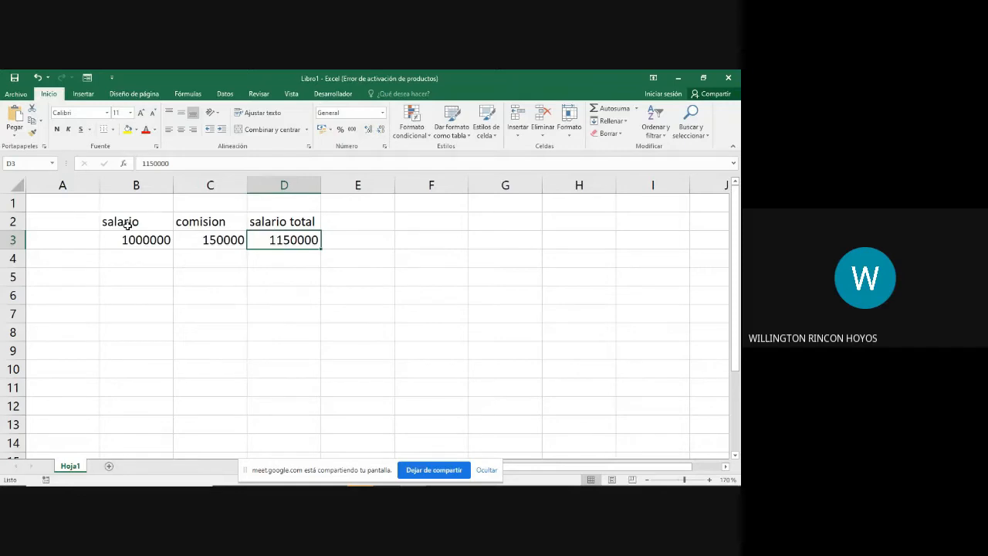
key(BackSpace)
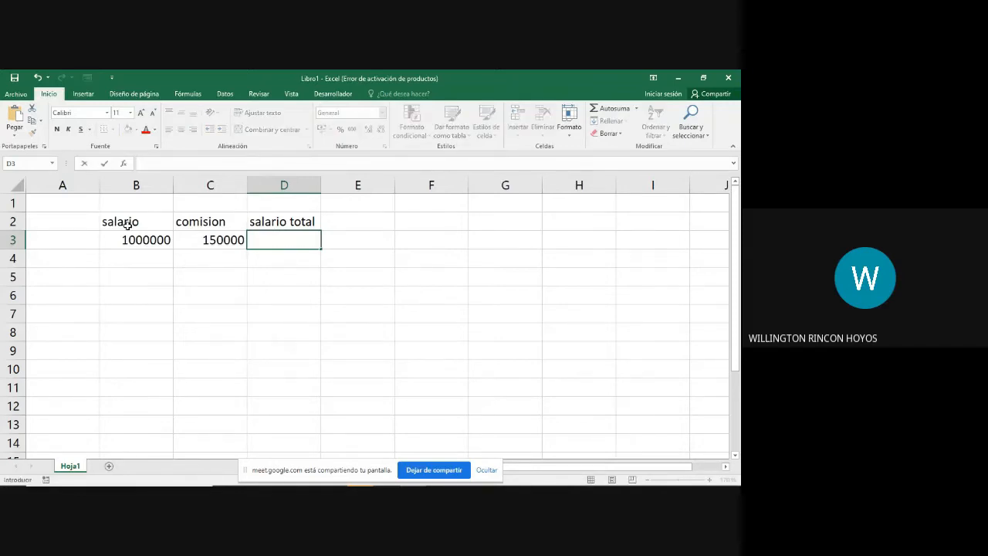
key(Return)
key(Up)
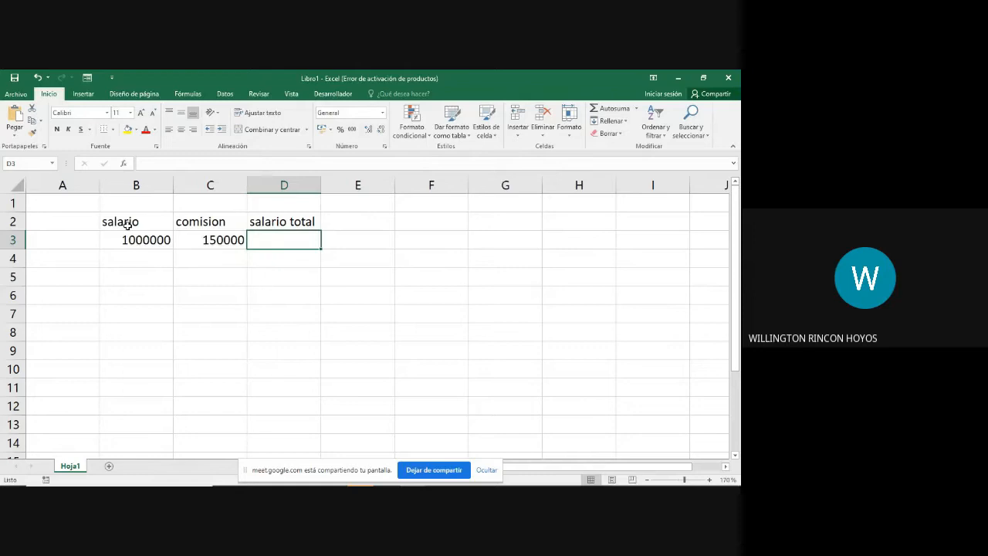
Step: Enter the formula =B3 in cell D3 so the total refers to the salary cell
text(=)
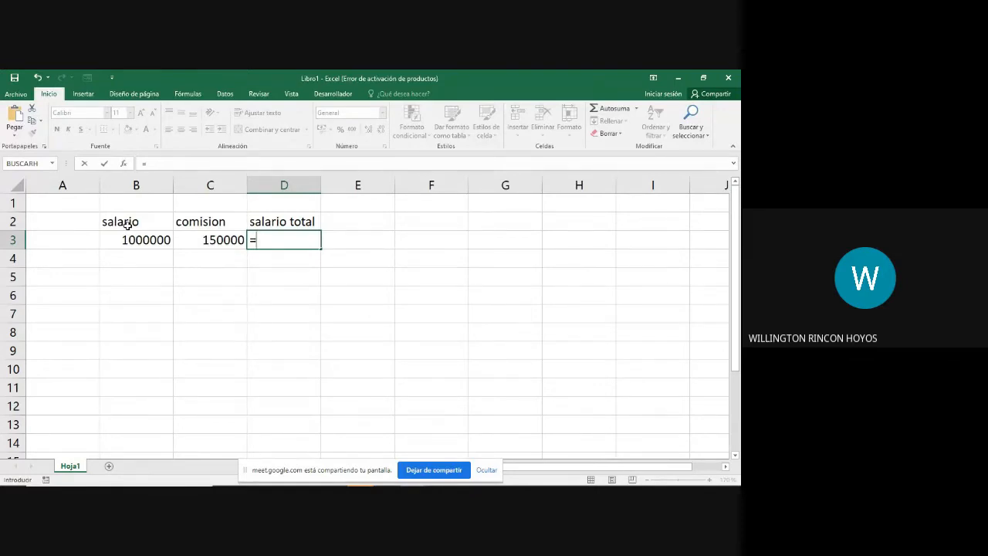
key(Return)
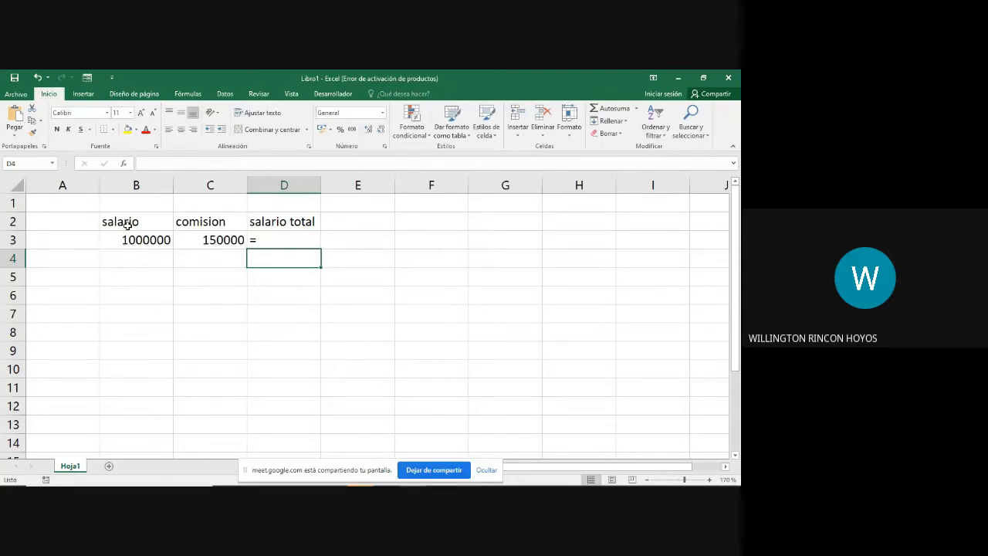
key(Up)
key(F2)
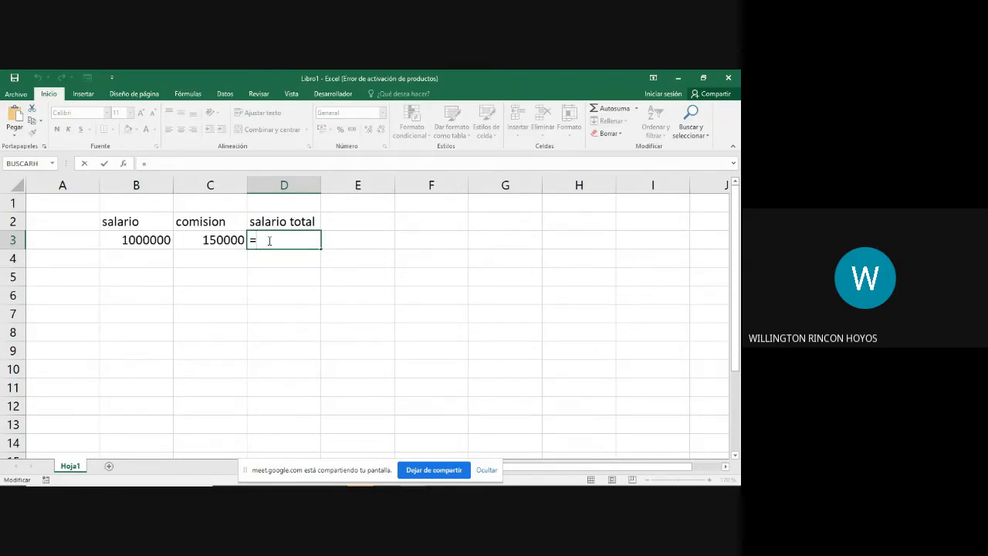
click(144, 241)
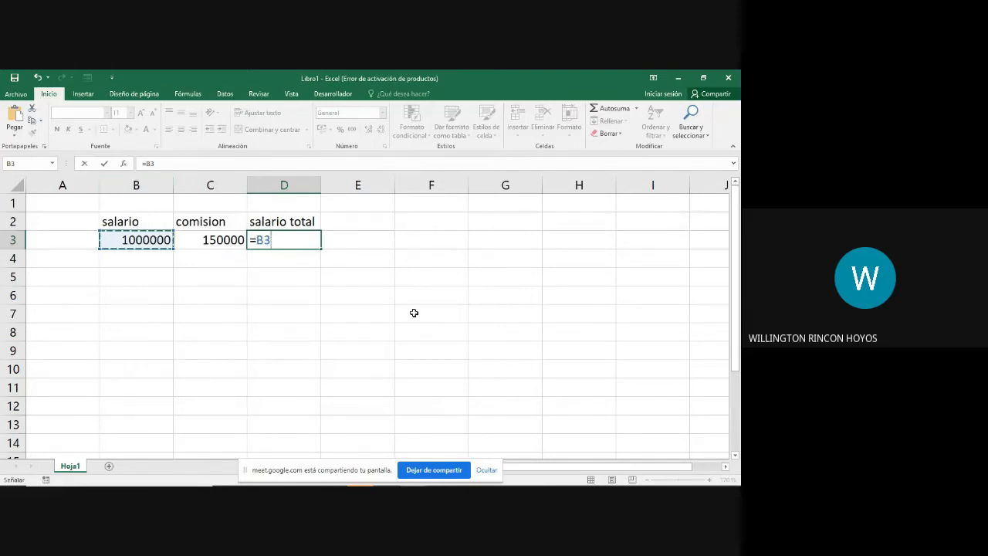
key(Return)
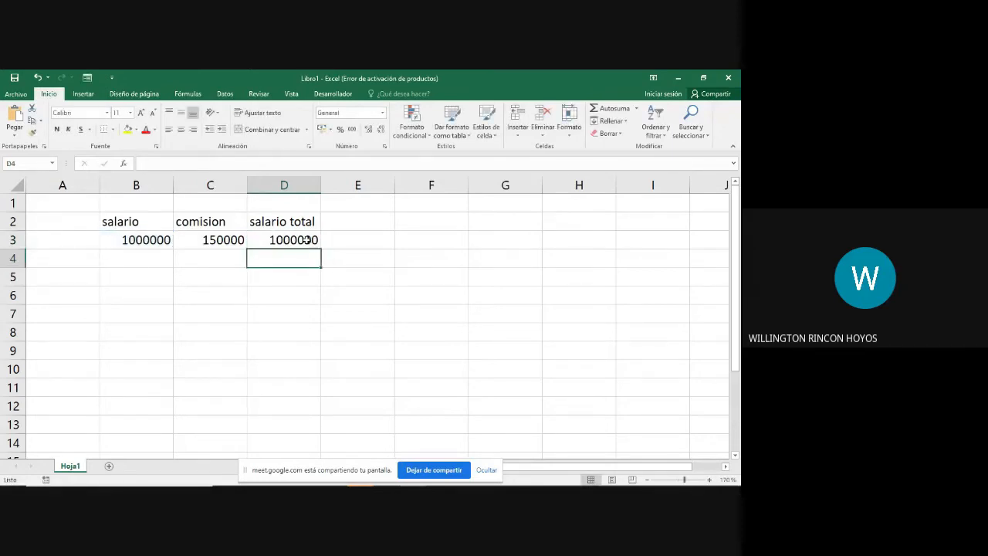
Step: Set the salary in cell B3 to 1200000 to test the reference used by the total
click(123, 240)
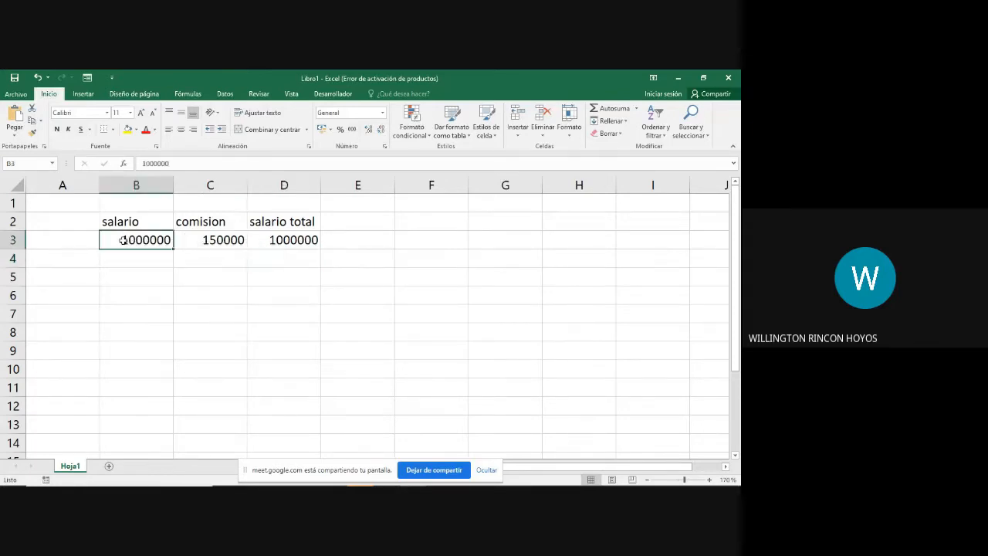
text(12)
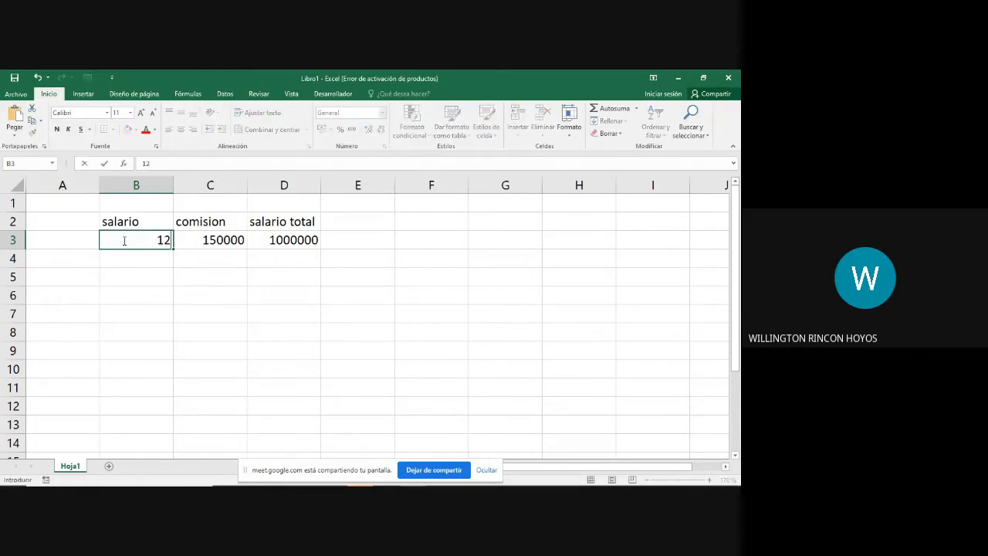
text(00000)
key(Return)
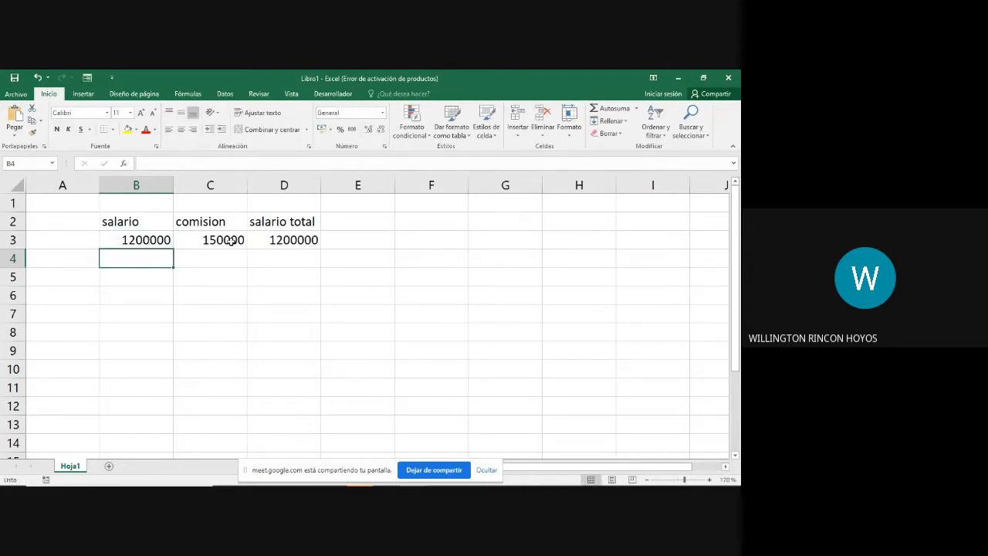
Step: Extend the formula in cell D3 to =B3+C3 so it adds the commission to the salary
double_click(293, 240)
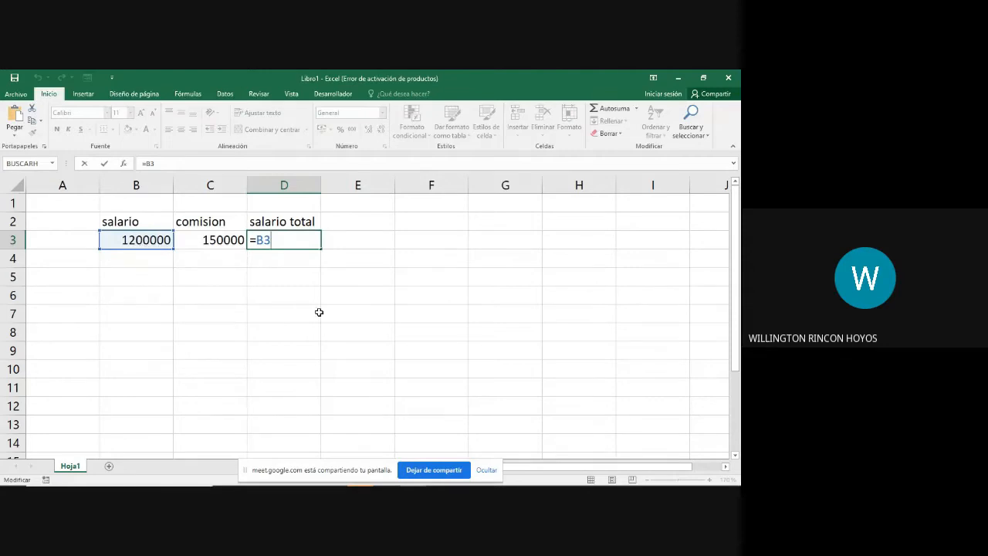
text(+)
click(208, 242)
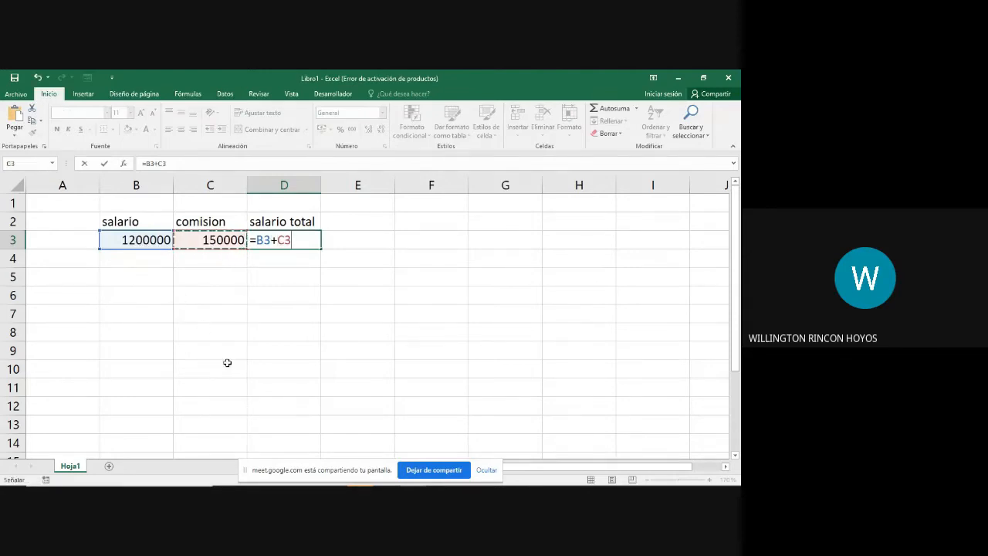
key(Return)
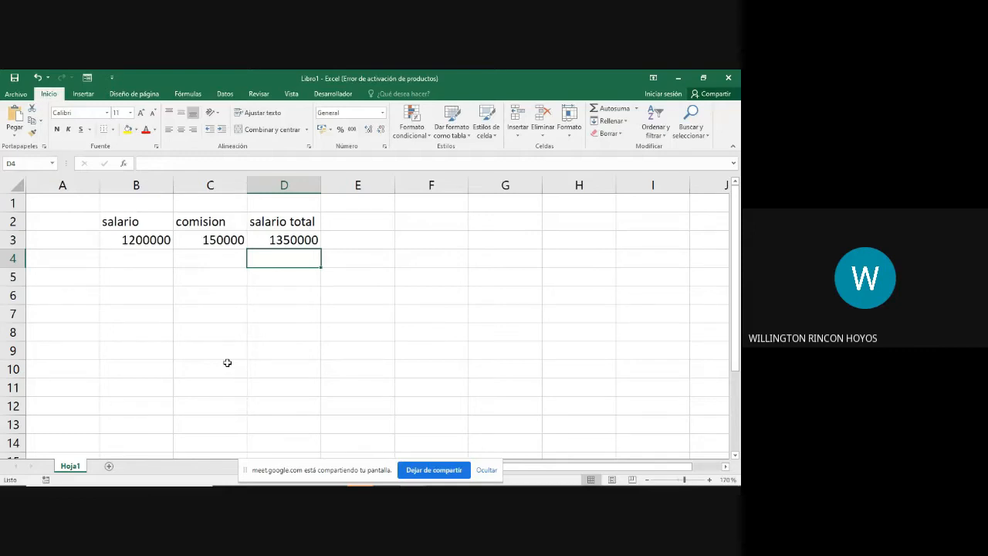
Step: Replace the sum formula in cell D3 with the fixed number 1350000
key(Up)
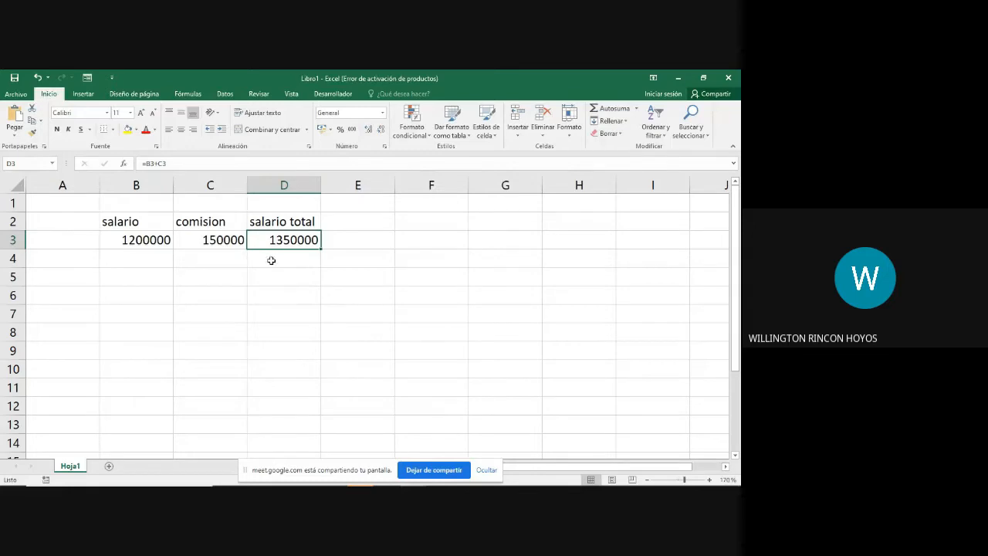
text(1350000)
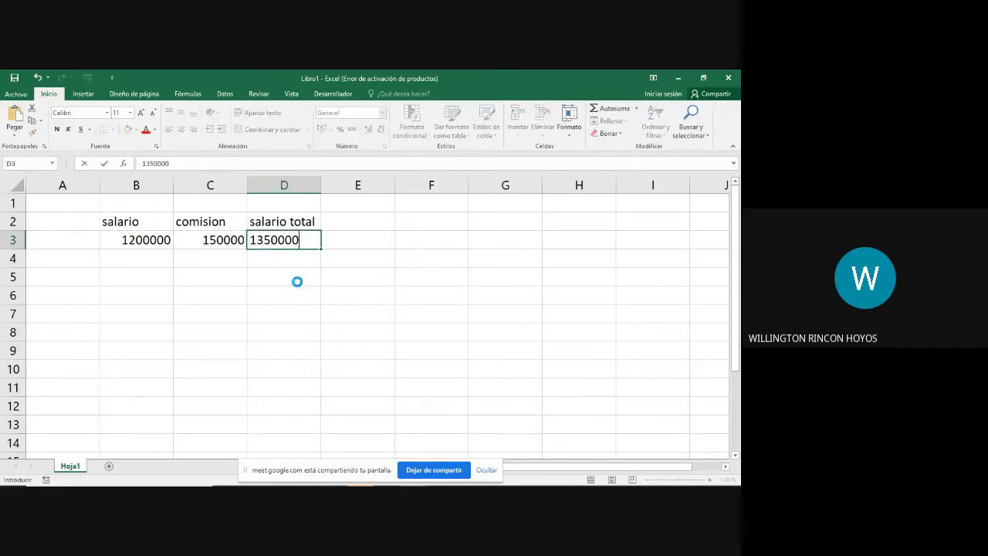
key(Return)
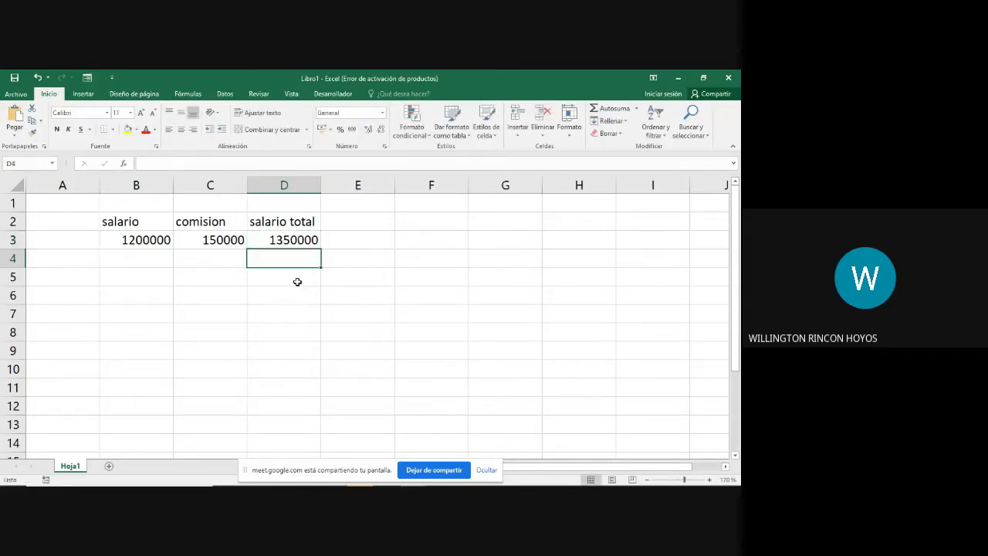
Step: Set the salary in cell B3 to 1000000 to test how the fixed total responds
key(Up)
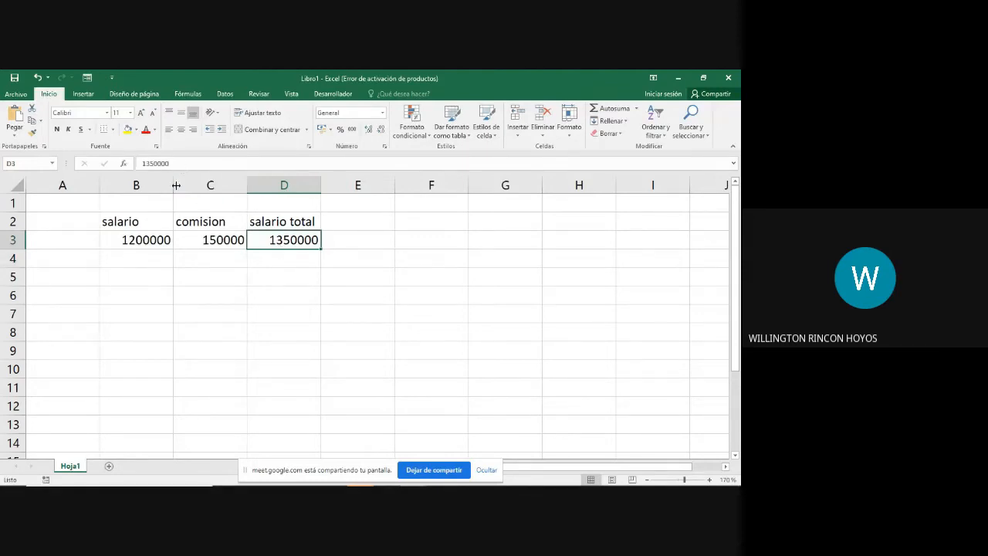
click(117, 239)
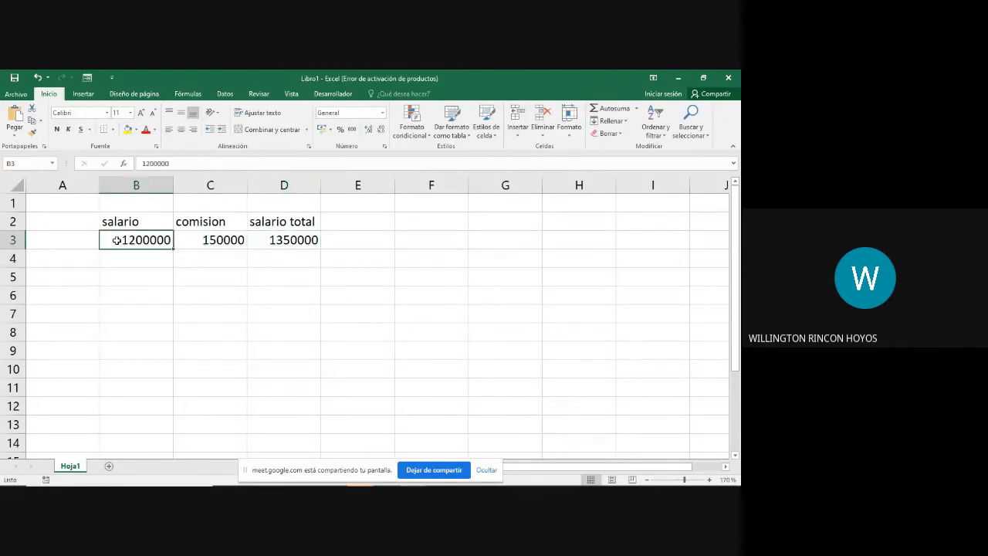
text(1000000)
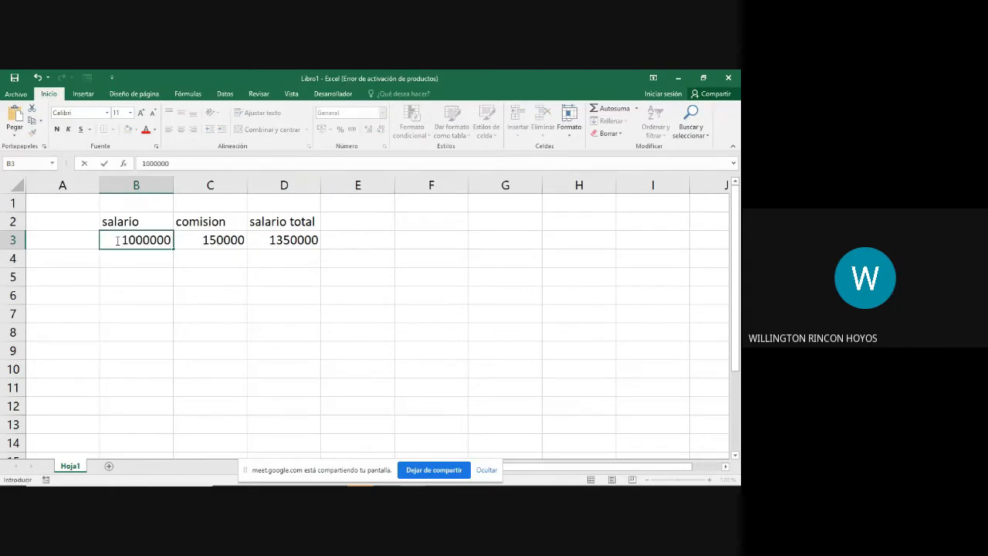
key(Return)
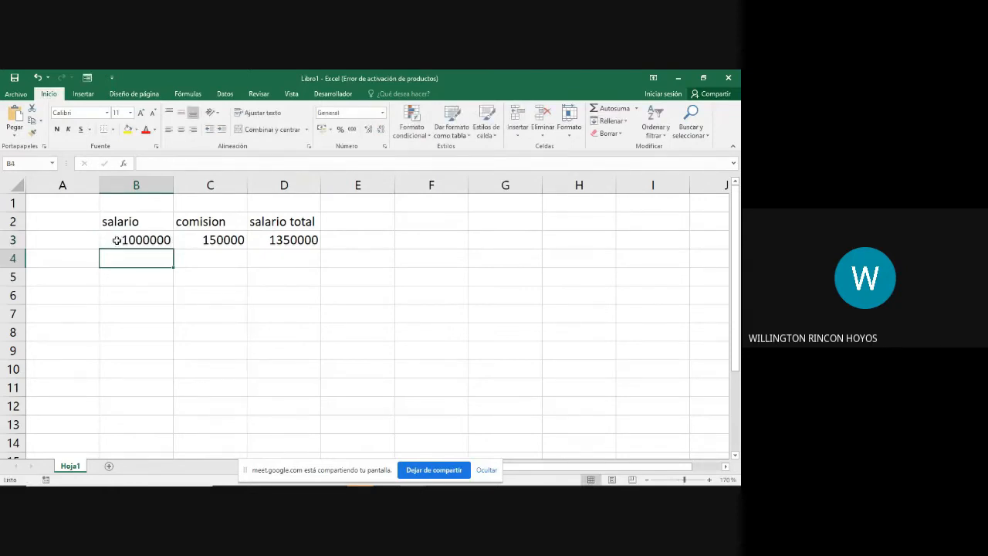
Step: Replace the fixed total in cell D3 with the formula =B3+C3
click(284, 241)
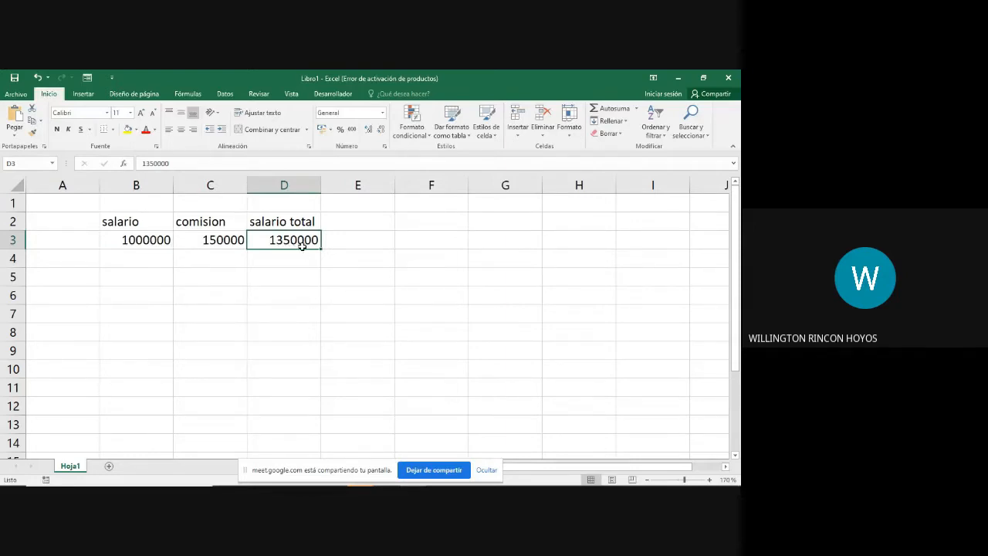
text(=)
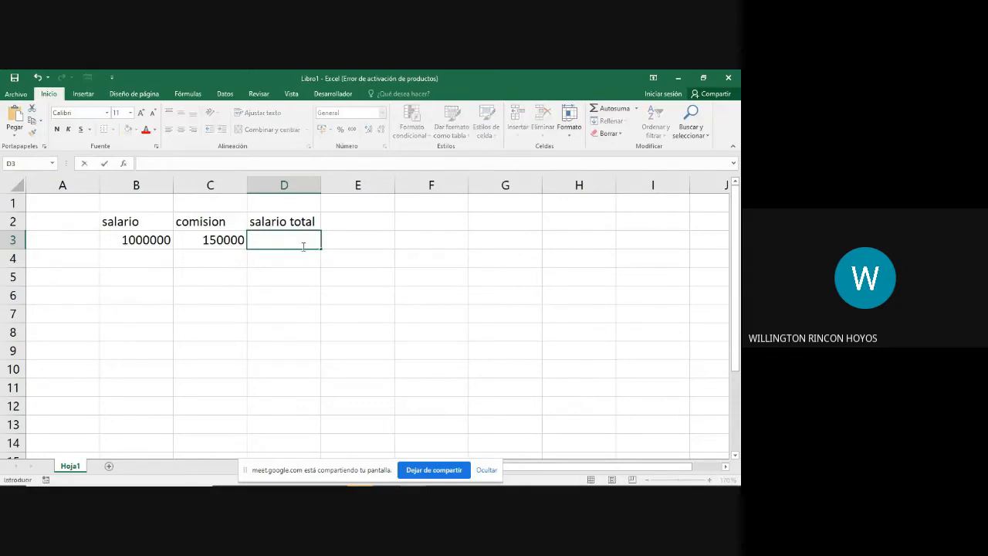
click(122, 239)
text(+)
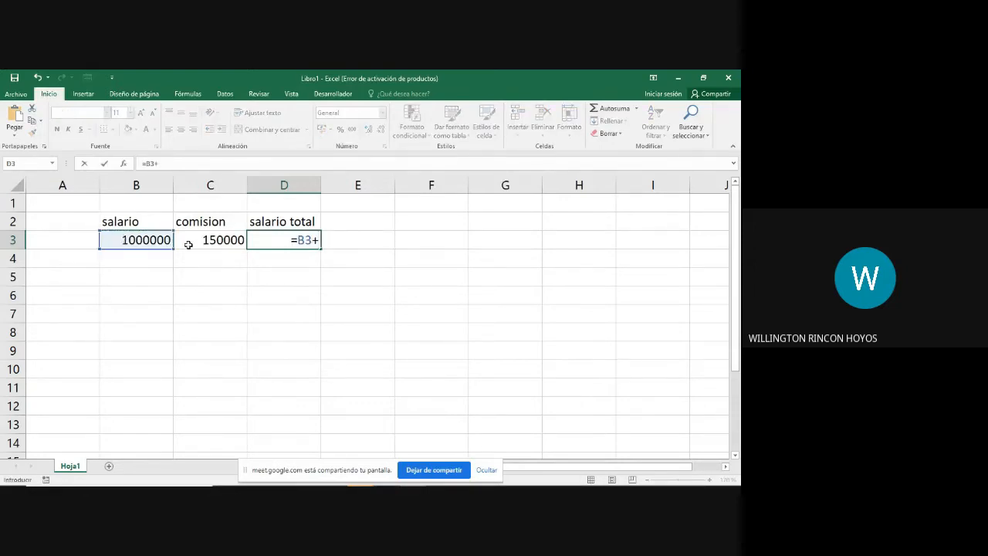
click(209, 240)
key(Return)
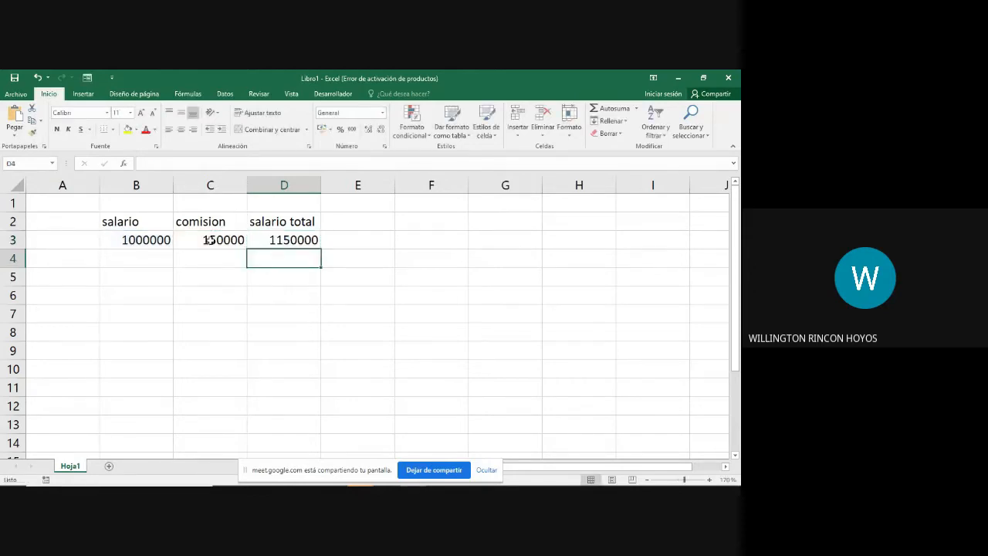
Step: Set the salary in cell B3 to 1100000 to test the total formula
click(135, 240)
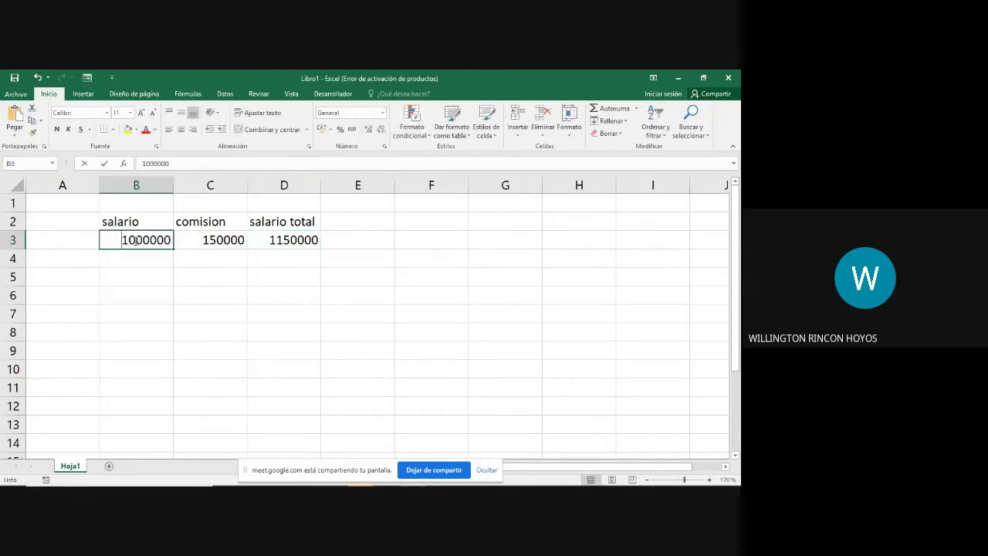
double_click(135, 240)
key(BackSpace)
text(1)
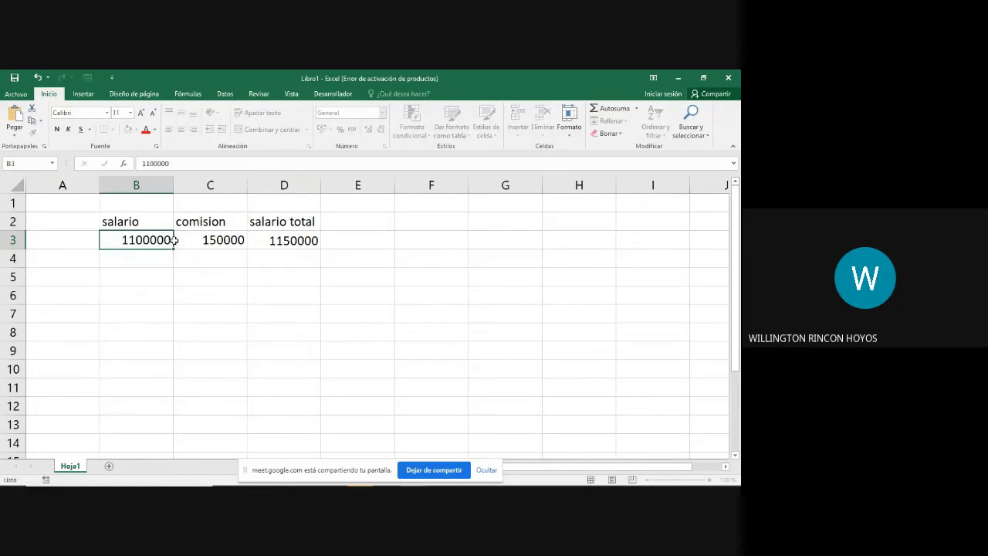
key(Return)
Step: Set the commission in cell C3 to 200000 to test the total formula
click(216, 243)
double_click(216, 243)
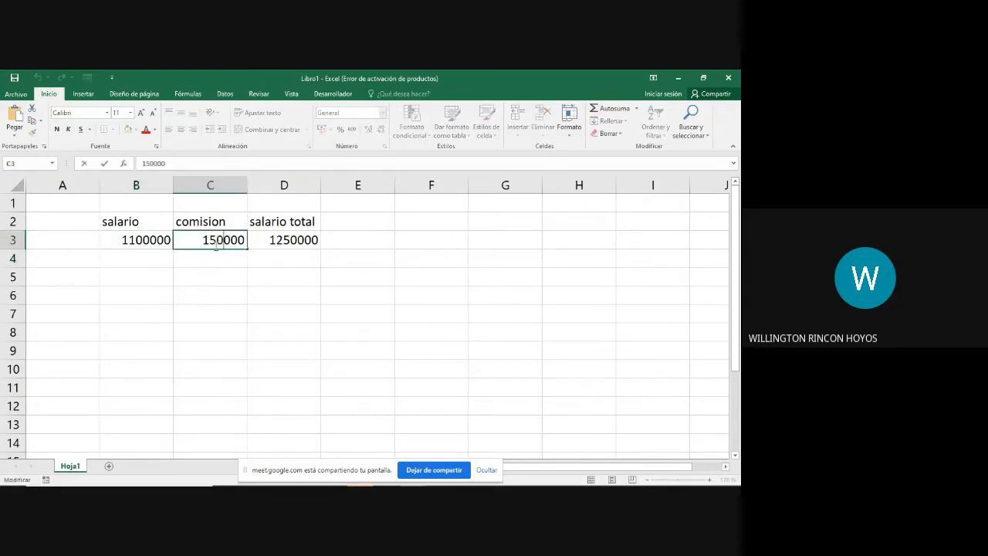
key(BackSpace)
key(BackSpace)
key(BackSpace)
text(200)
key(Return)
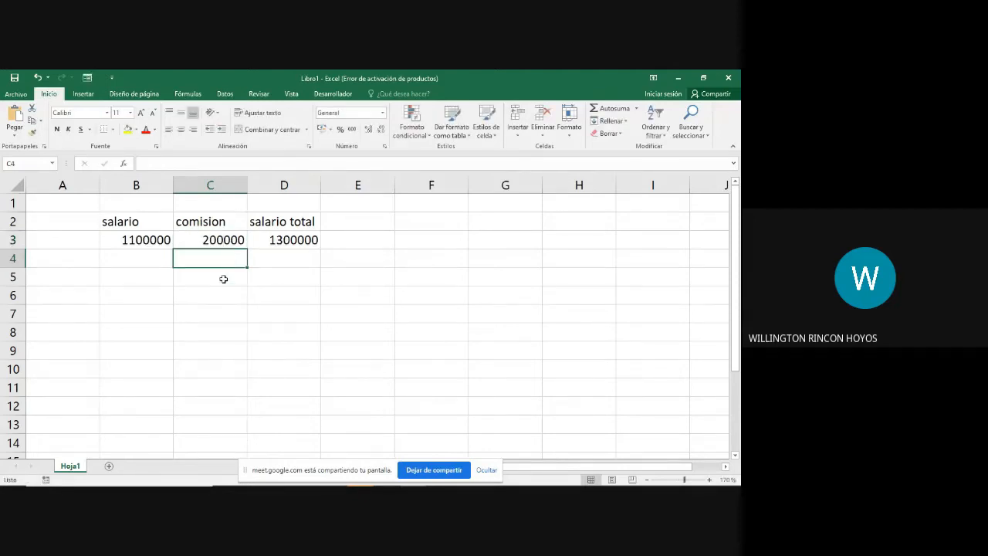
Step: Examine the salary and commission cells and the formula behind the total in cell D3
drag(230, 239, 154, 237)
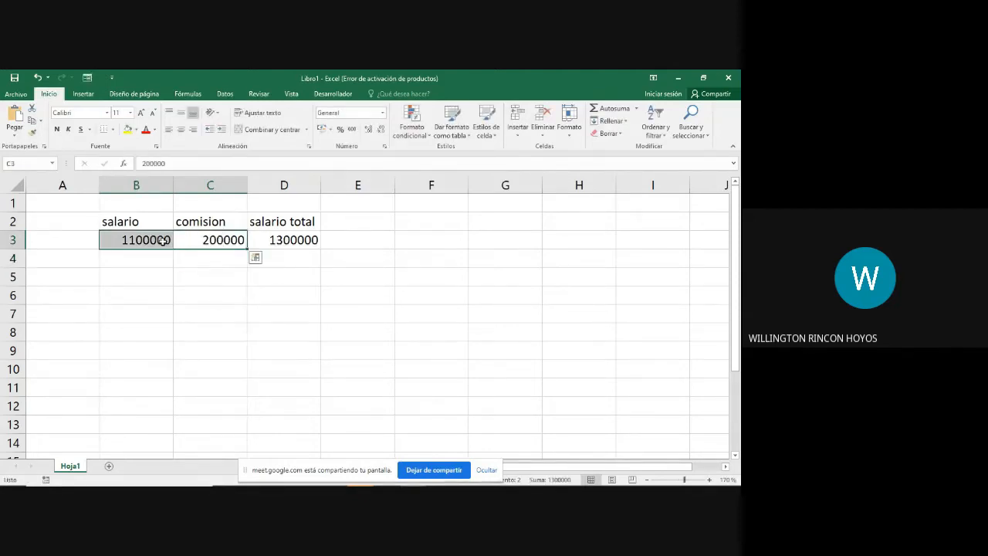
click(296, 240)
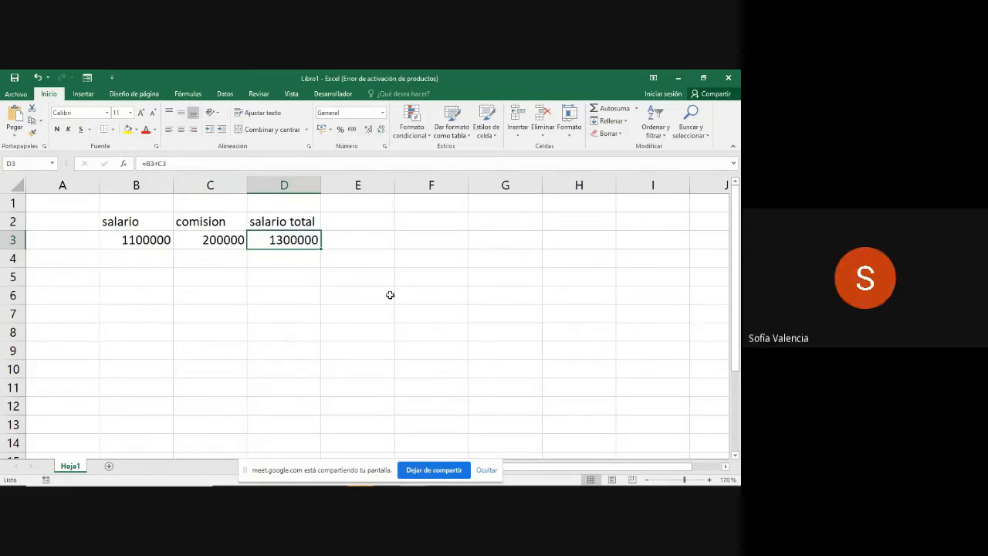
click(297, 264)
click(297, 242)
double_click(297, 242)
click(290, 258)
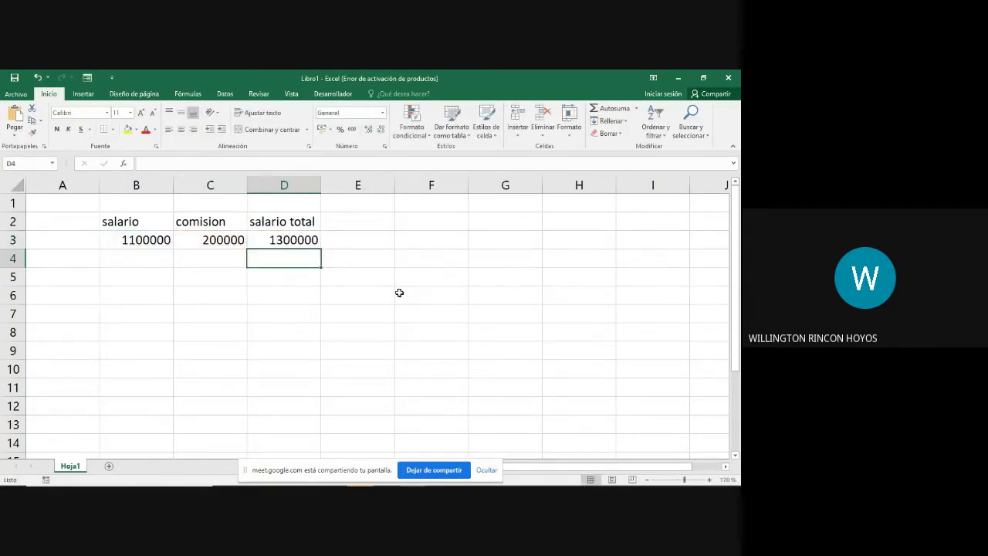
Step: Enter the formula =B3-C3 in cell E3 to subtract the commission from the salary
key(Up)
key(Right)
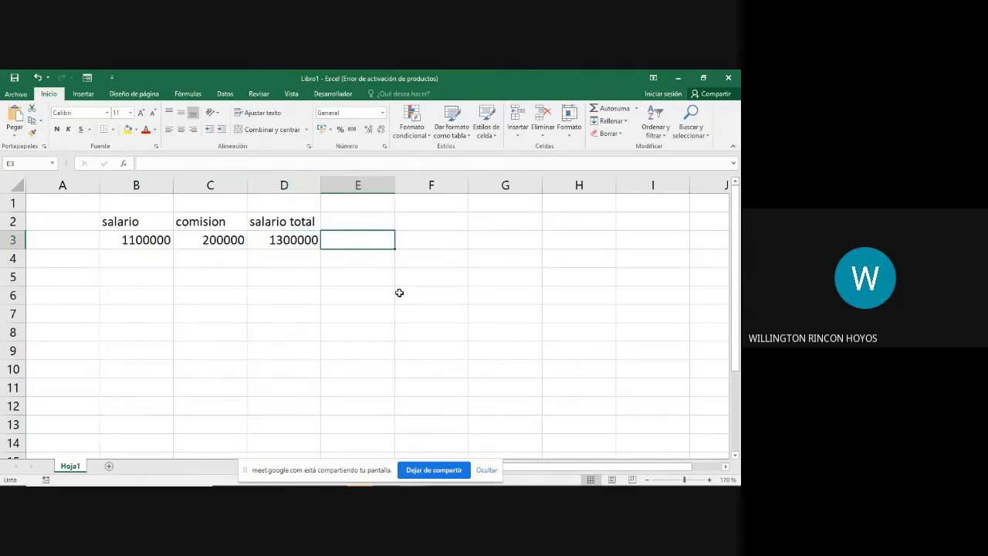
text(=)
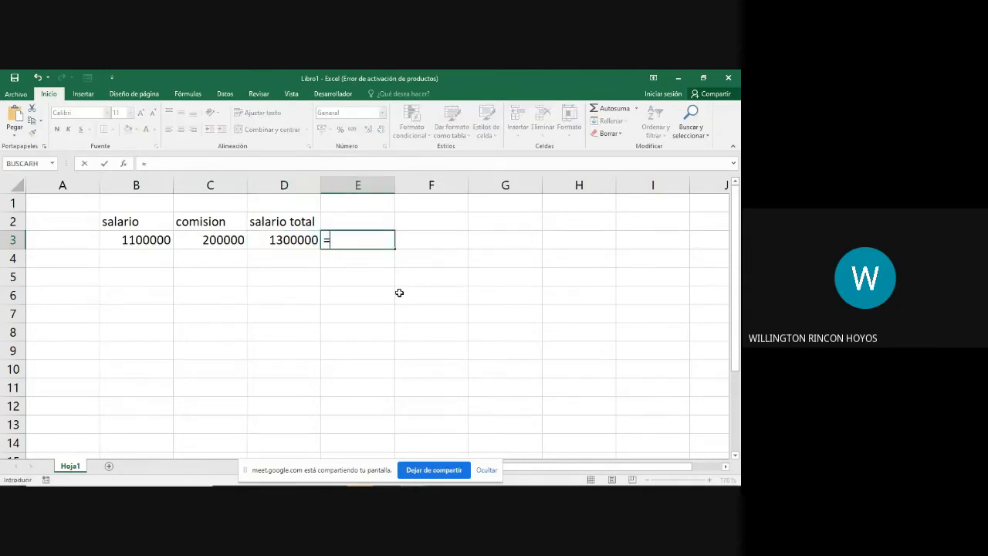
click(142, 242)
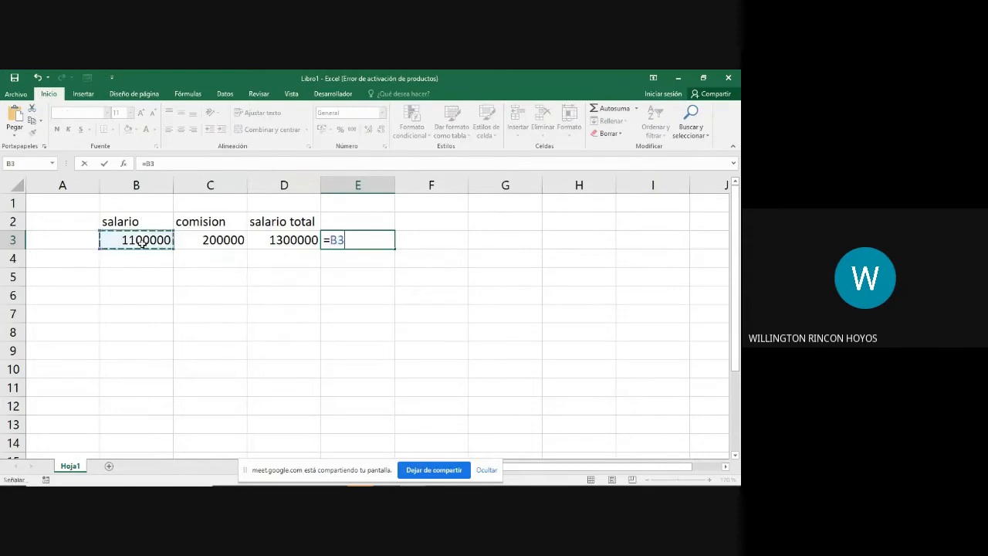
text(-)
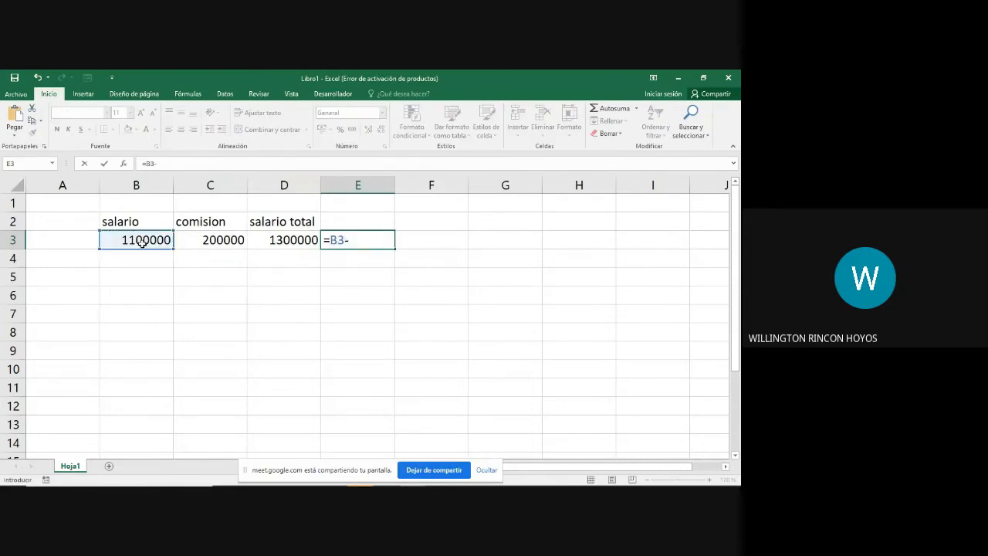
click(199, 239)
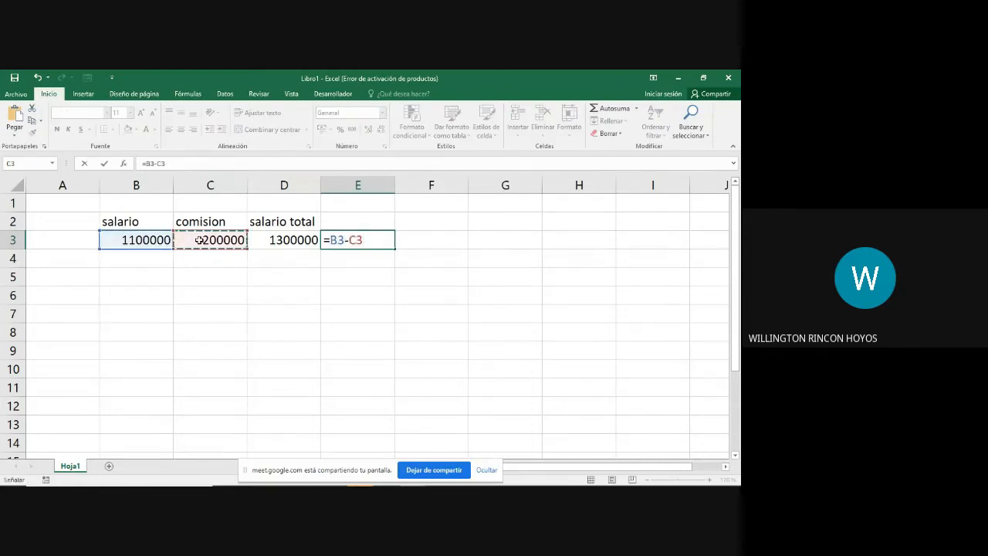
key(Return)
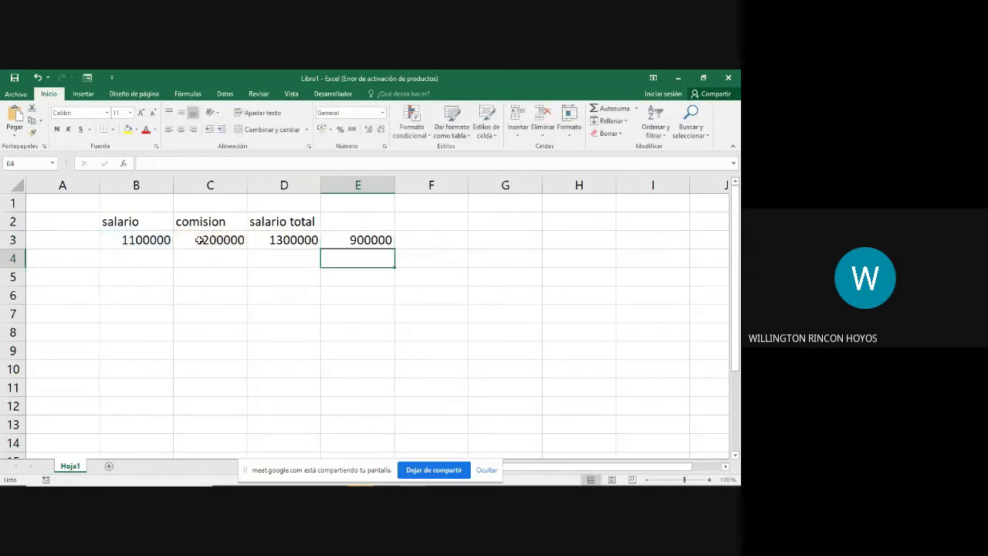
Step: Set the commission in cell C3 to 100000 to test how the sum and the subtraction respond
drag(155, 243, 205, 241)
click(208, 243)
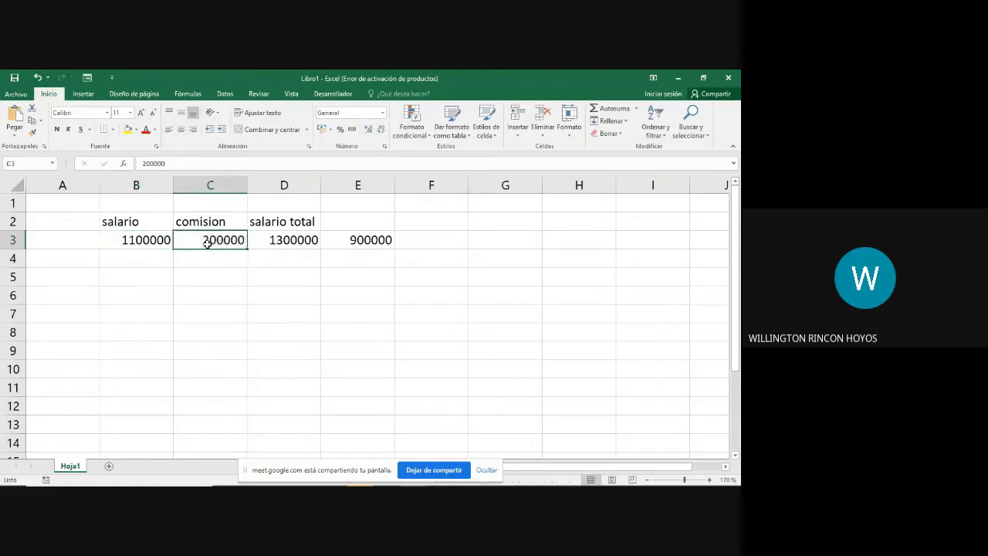
click(291, 240)
click(363, 240)
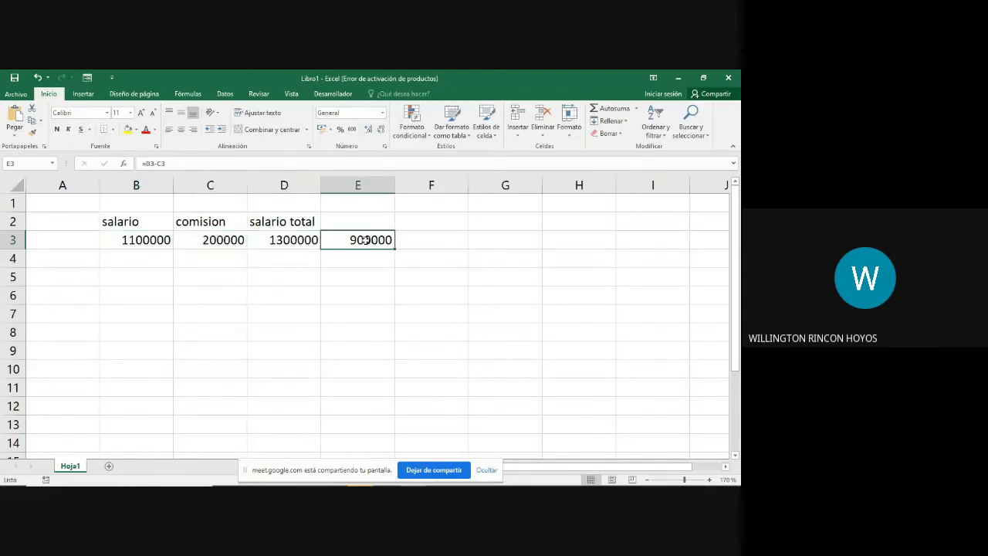
click(211, 240)
double_click(211, 240)
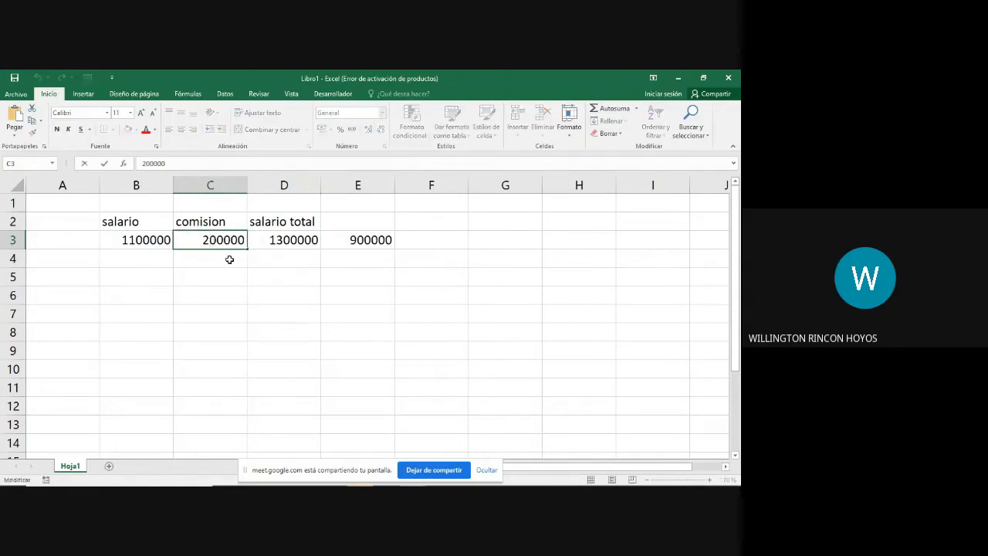
key(BackSpace)
text(1)
key(Return)
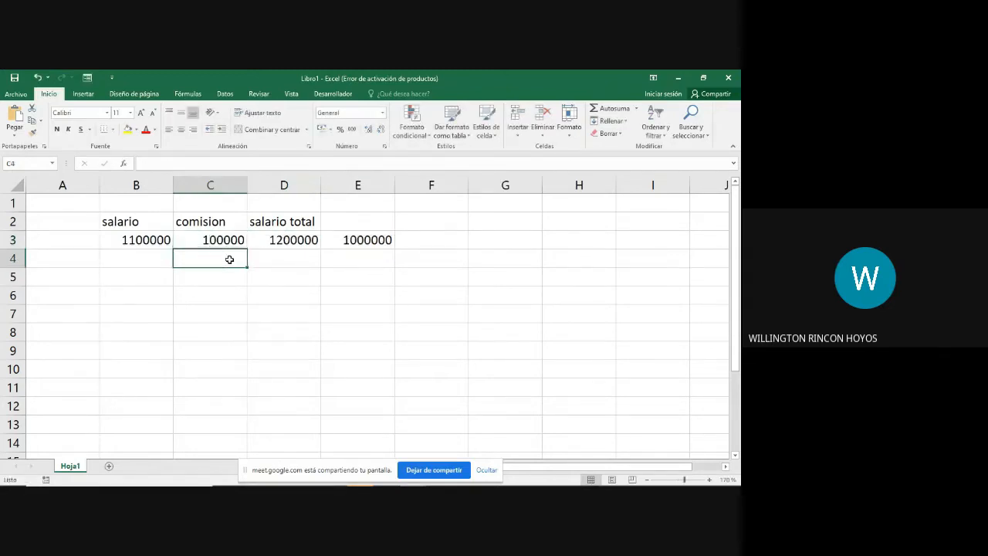
Step: Inspect the cell references used by the formulas in cells D3 and E3
click(294, 240)
double_click(294, 239)
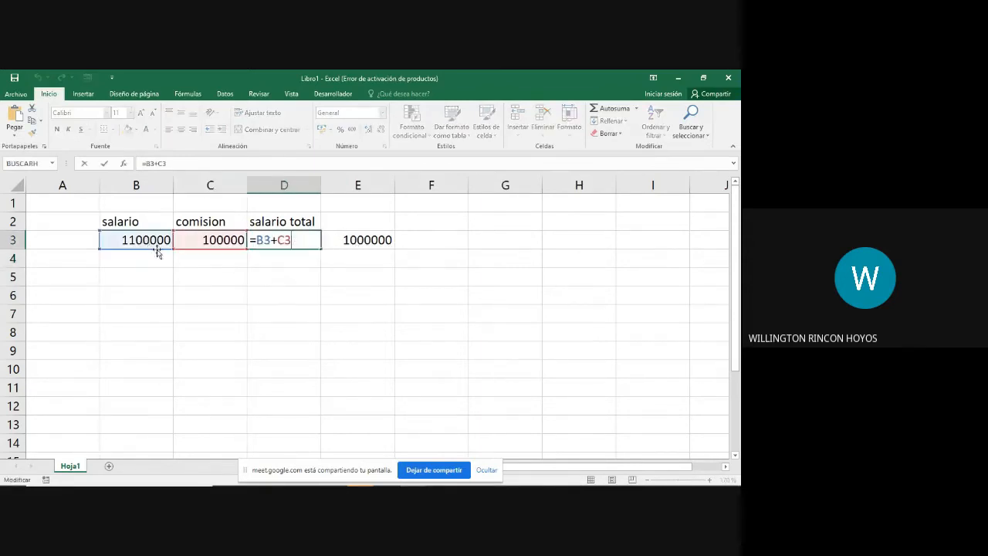
click(374, 240)
double_click(374, 239)
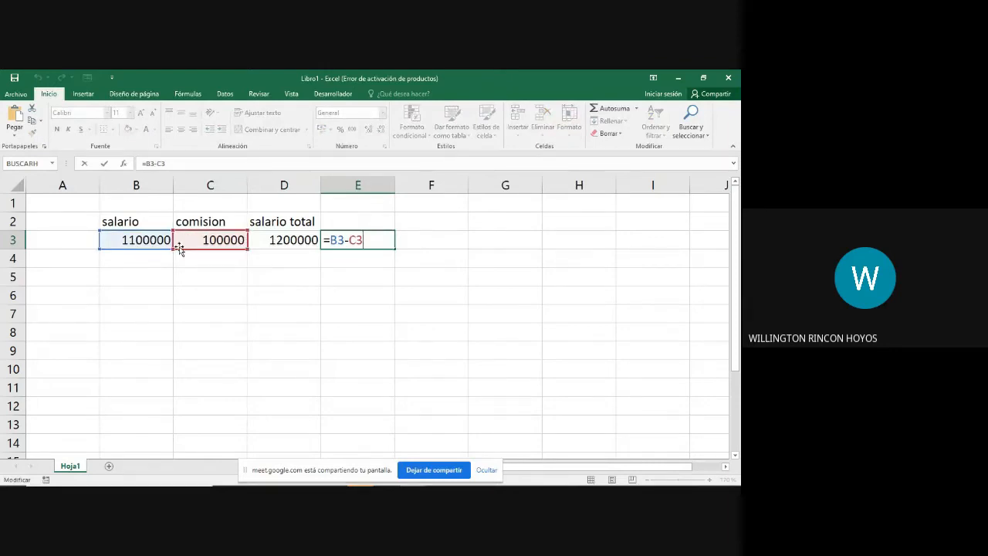
click(338, 281)
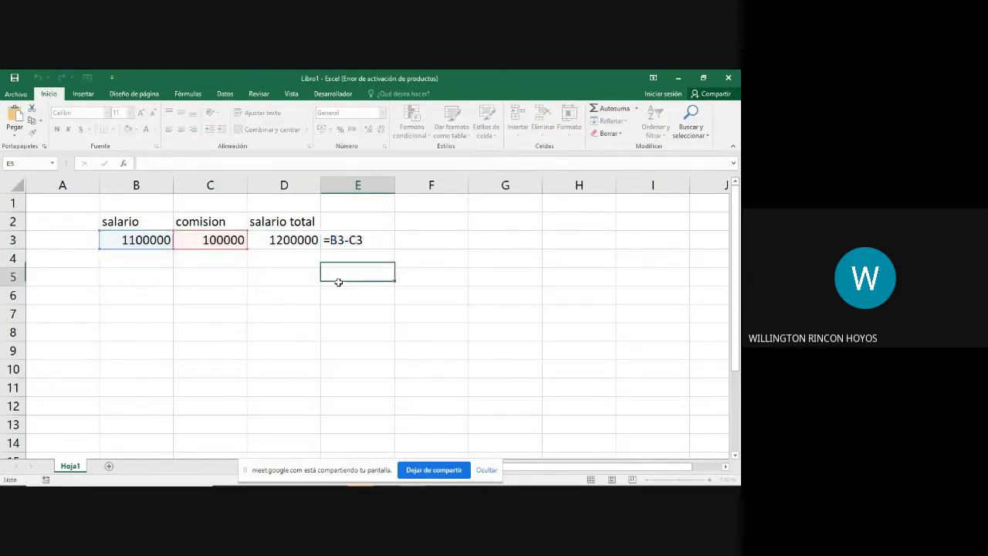
click(358, 240)
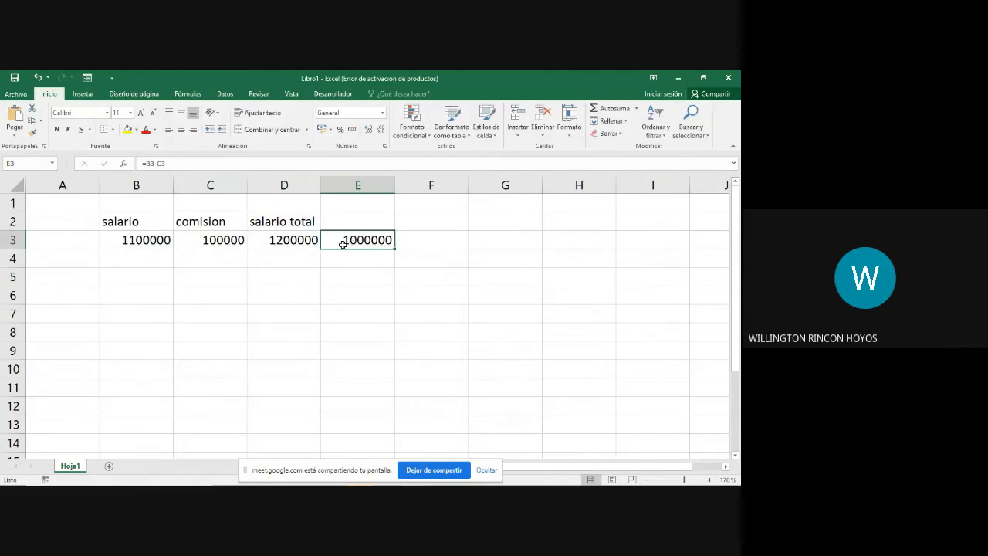
double_click(359, 241)
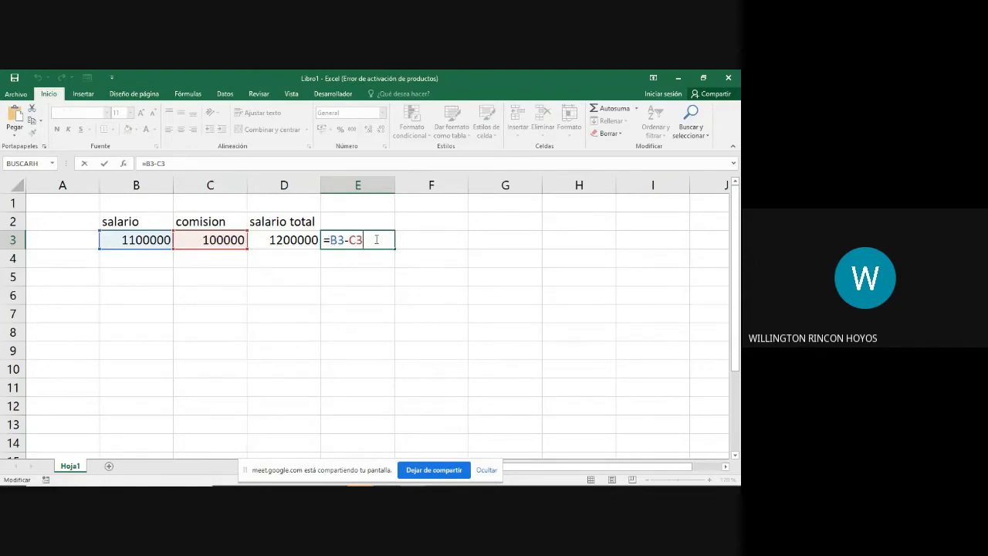
key(Return)
key(Up)
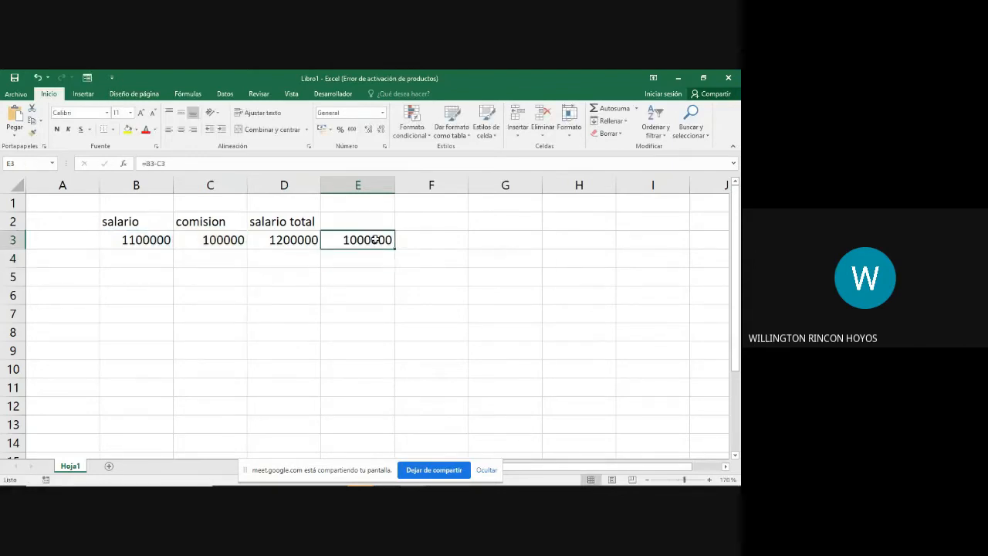
Step: Try a reference to the salary cell B3 in the empty cell F3 and clear the entry
key(Right)
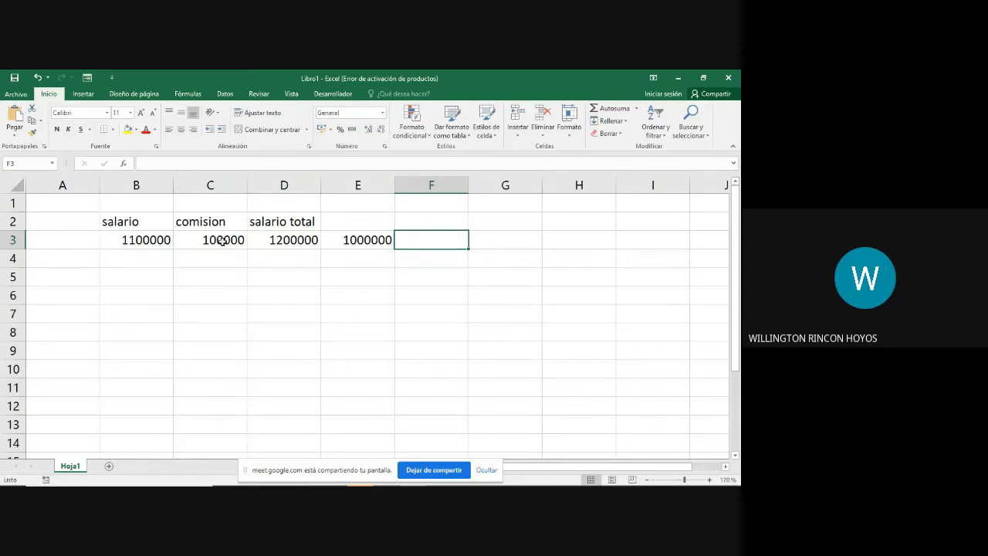
click(160, 240)
click(426, 238)
click(149, 239)
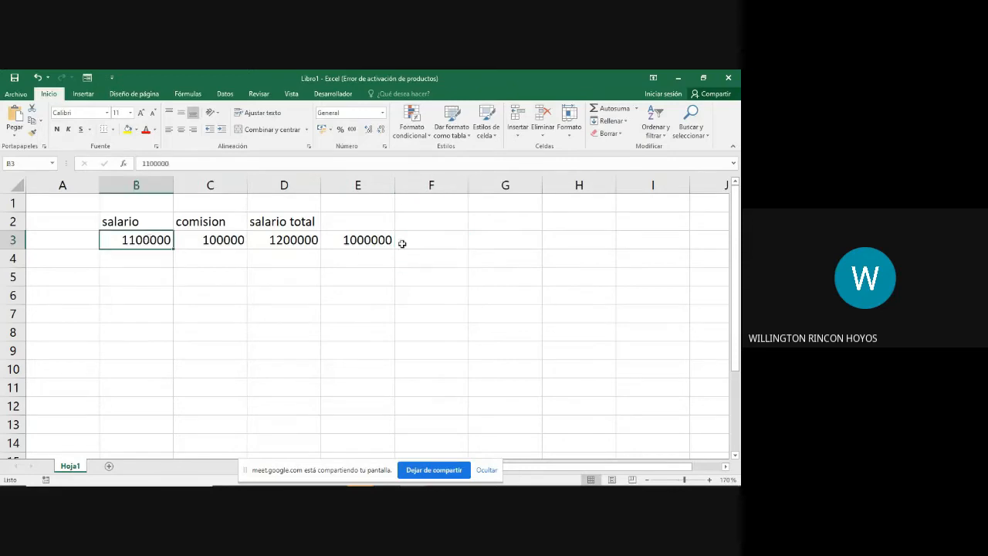
click(425, 245)
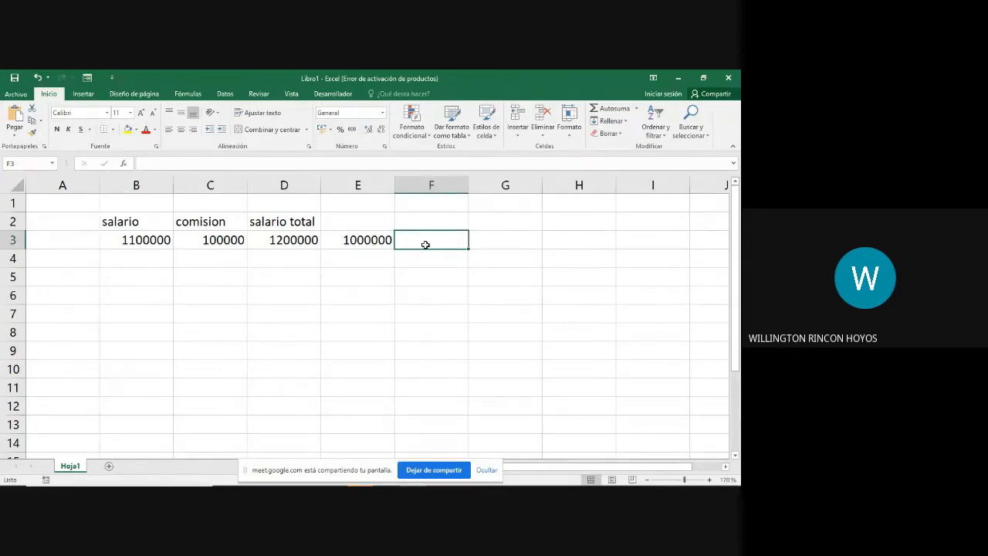
text(h)
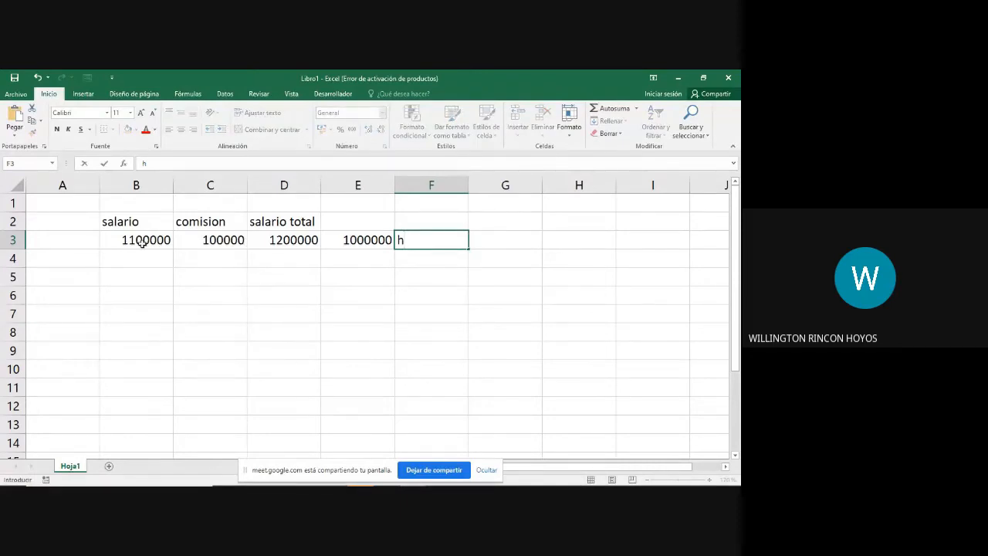
click(141, 242)
click(427, 240)
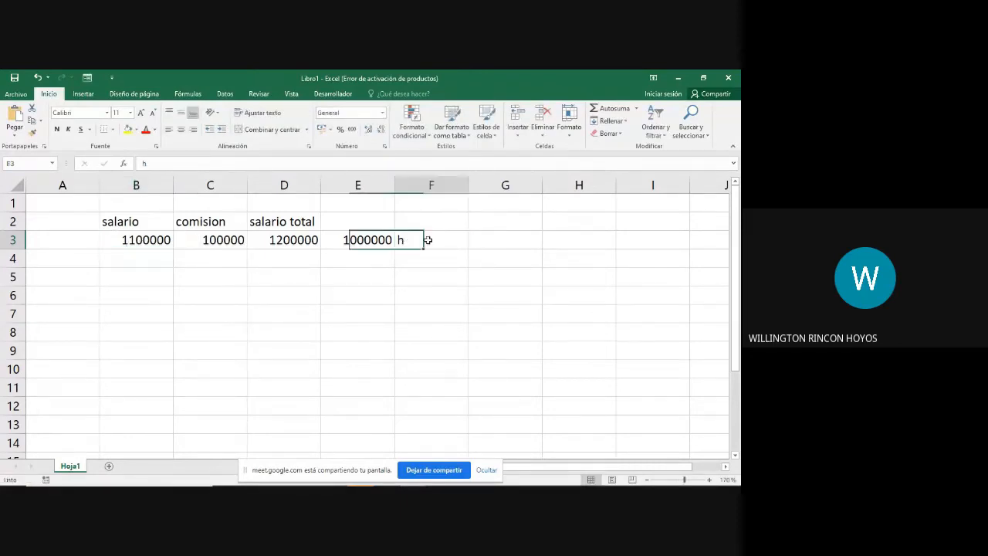
double_click(427, 240)
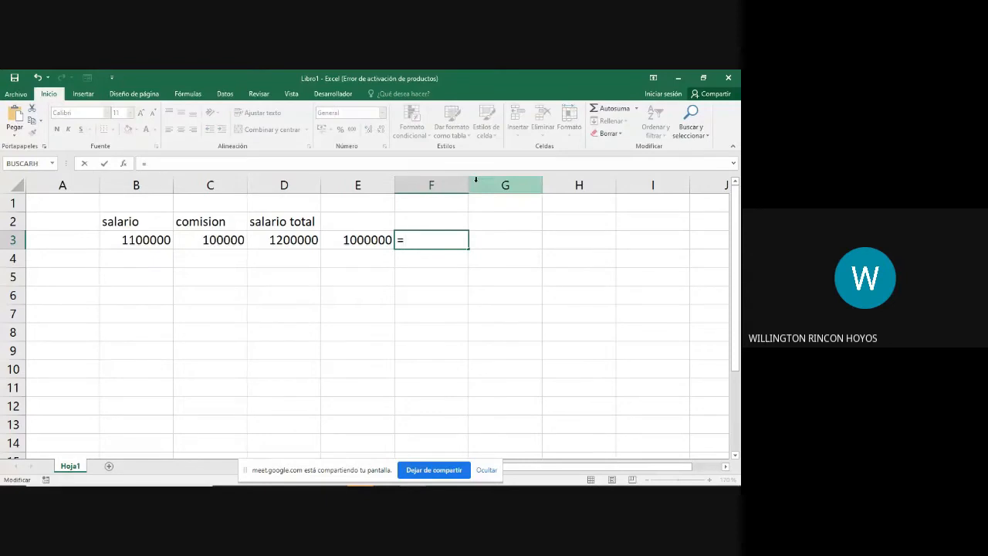
click(130, 239)
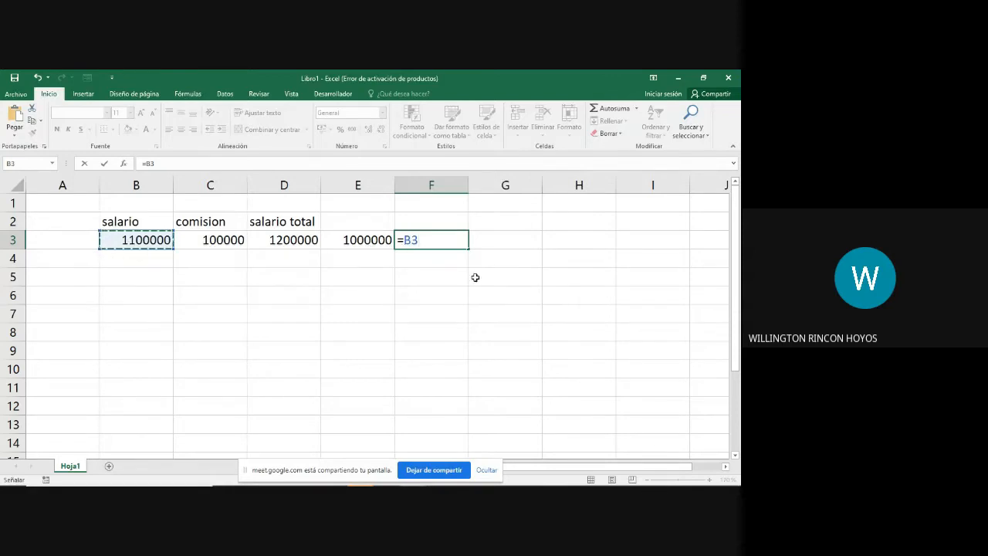
key(BackSpace)
key(BackSpace)
key(BackSpace)
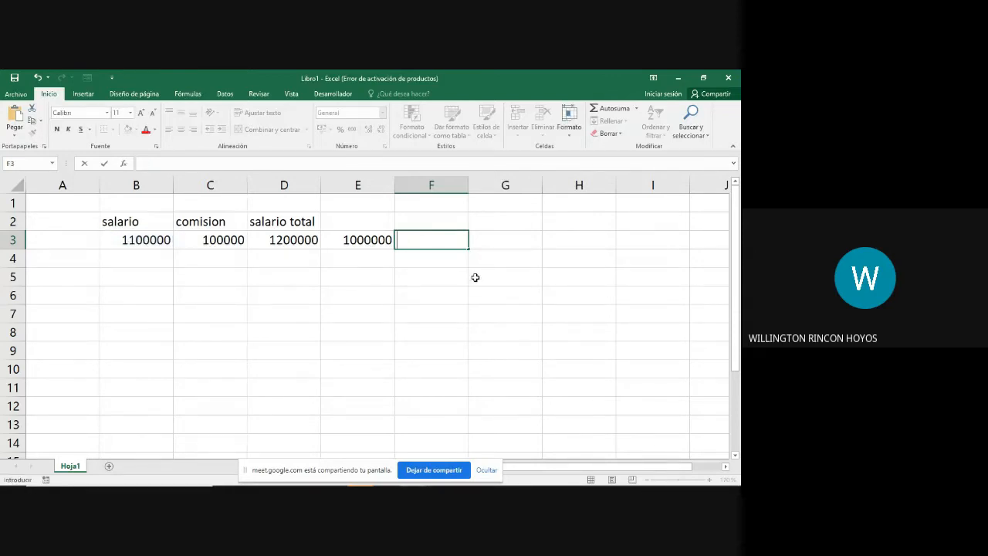
Step: Enter the heading "salario menos comision" in cell E2 above the subtraction result
key(Return)
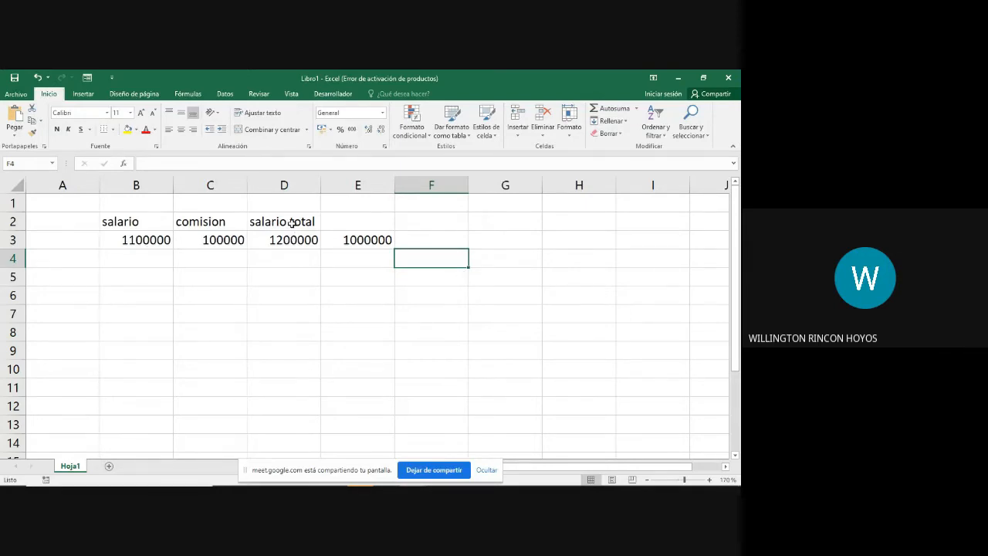
click(365, 221)
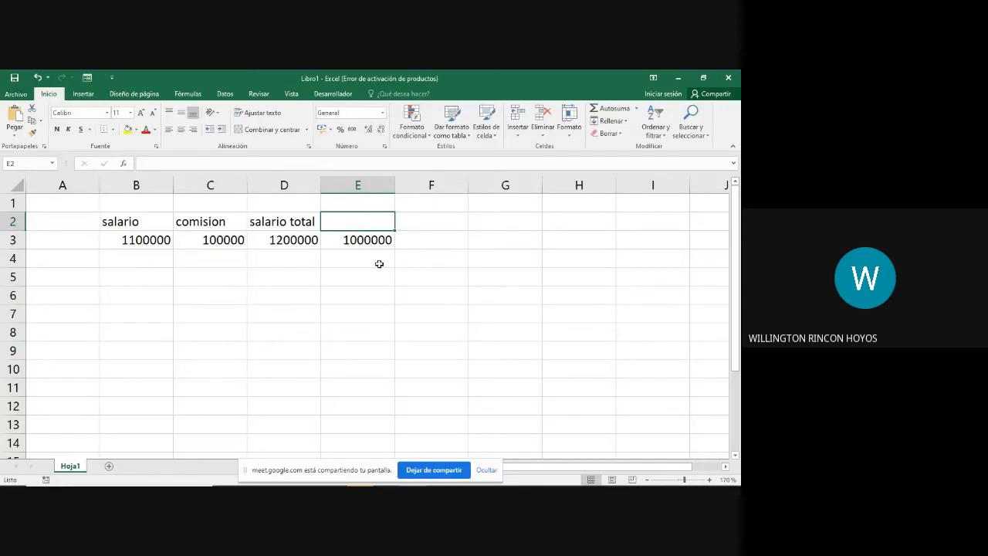
text(salar)
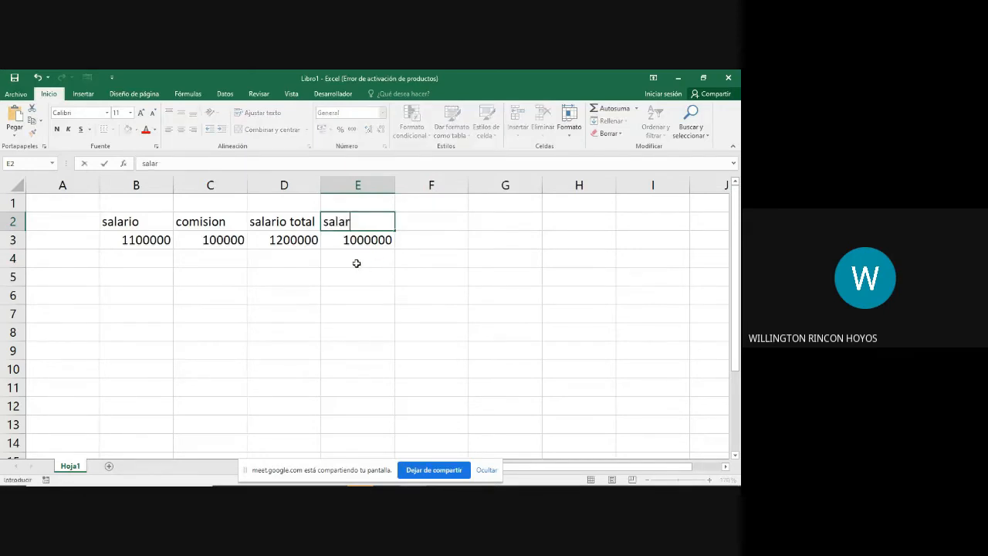
text(io menos comisoon)
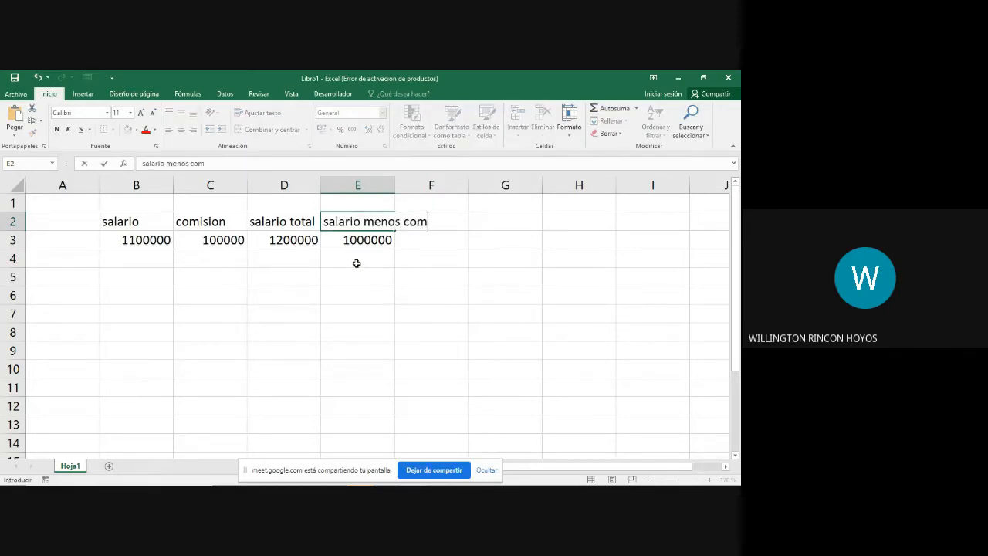
key(BackSpace)
key(BackSpace)
key(BackSpace)
text(ion)
key(Return)
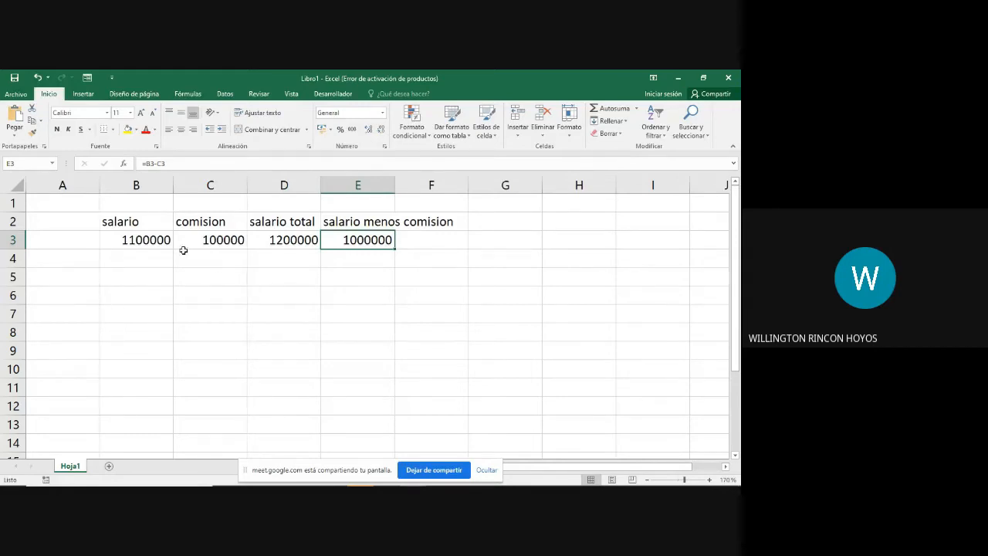
Step: Widen column E to fit its full heading
click(128, 260)
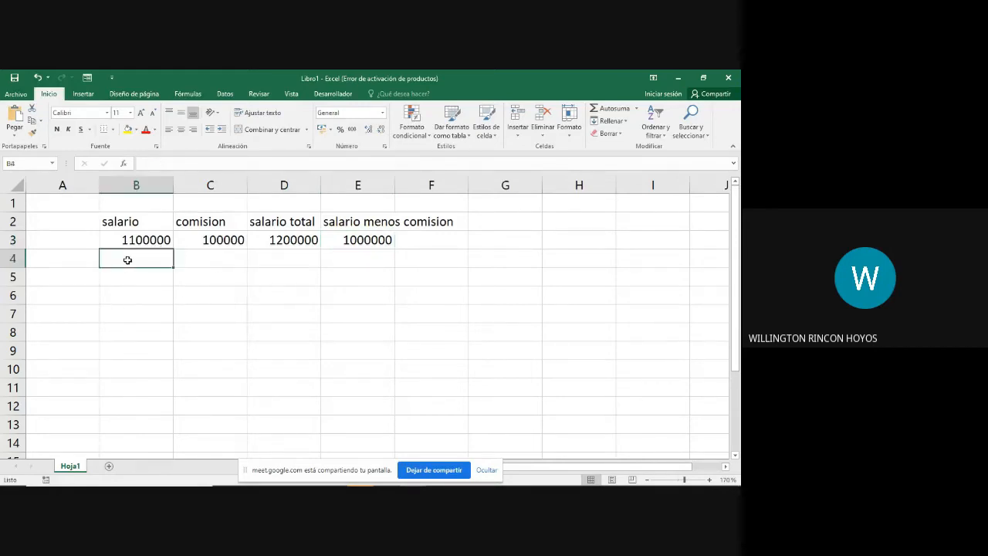
click(157, 318)
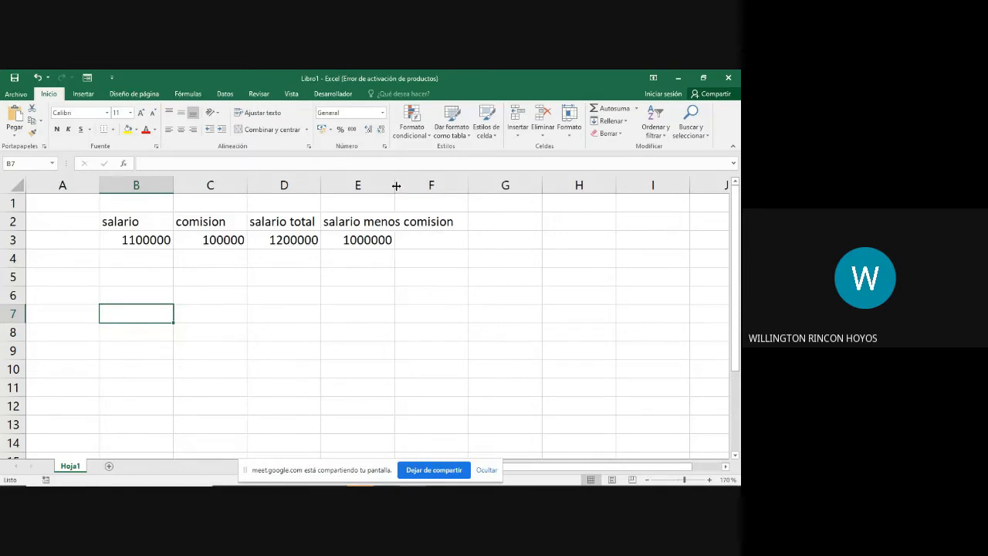
drag(396, 185, 465, 186)
Step: Add the heading "descuento 20%" in cell F2 and widen column F to fit it
click(474, 221)
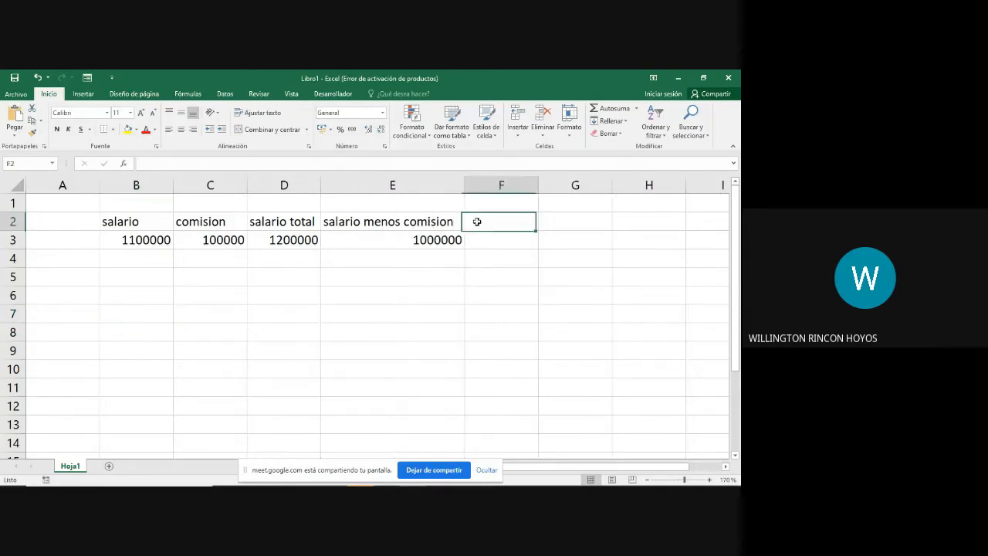
text(descuent)
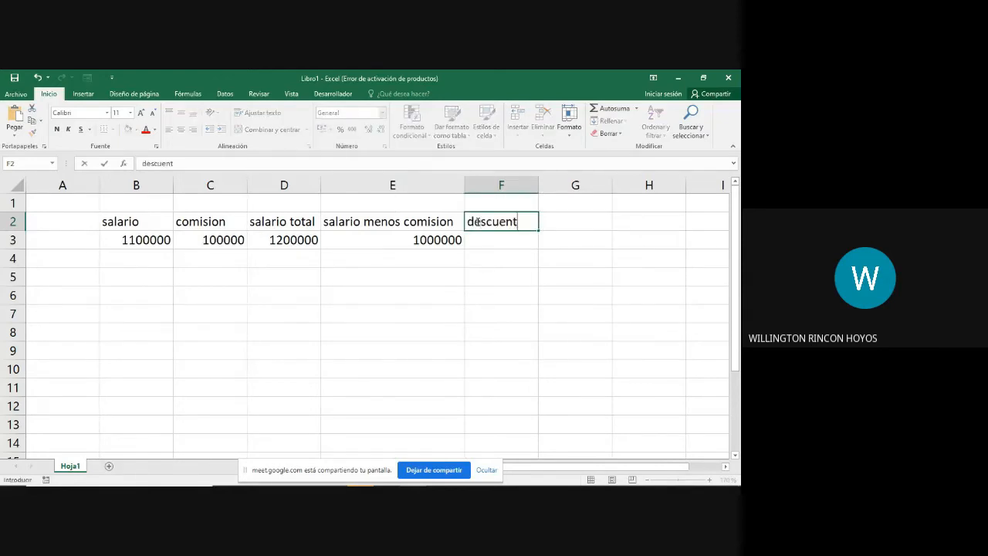
text(o 20%)
key(Return)
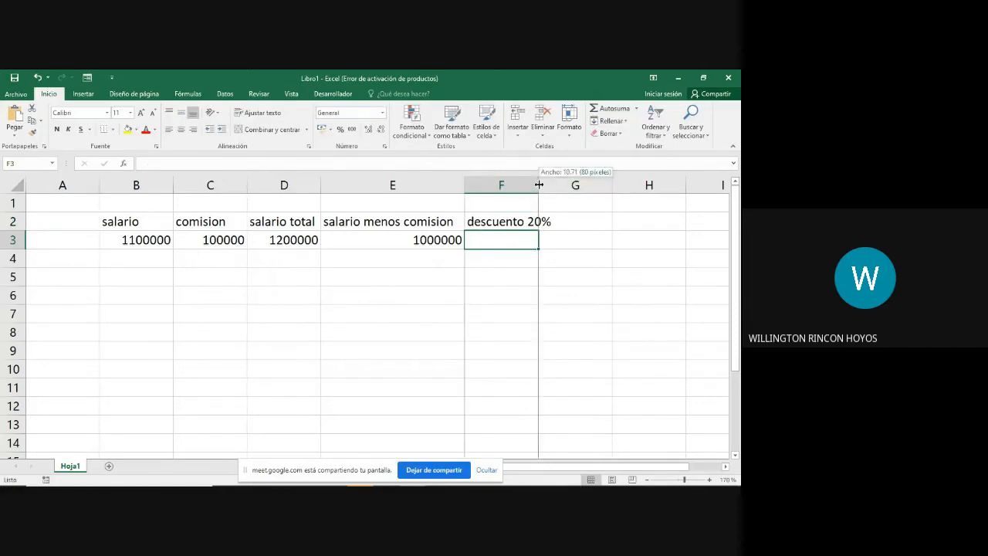
drag(538, 185, 552, 185)
click(513, 223)
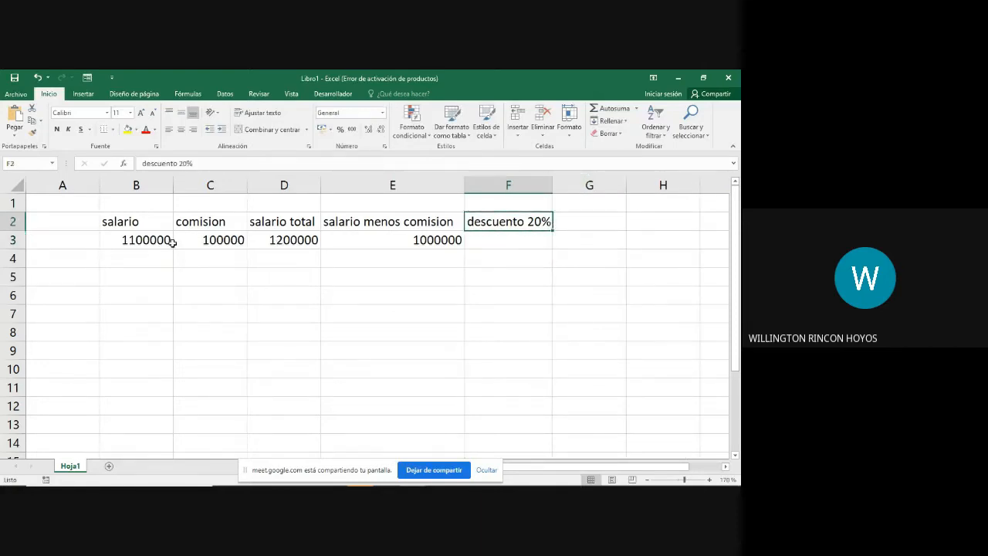
click(130, 240)
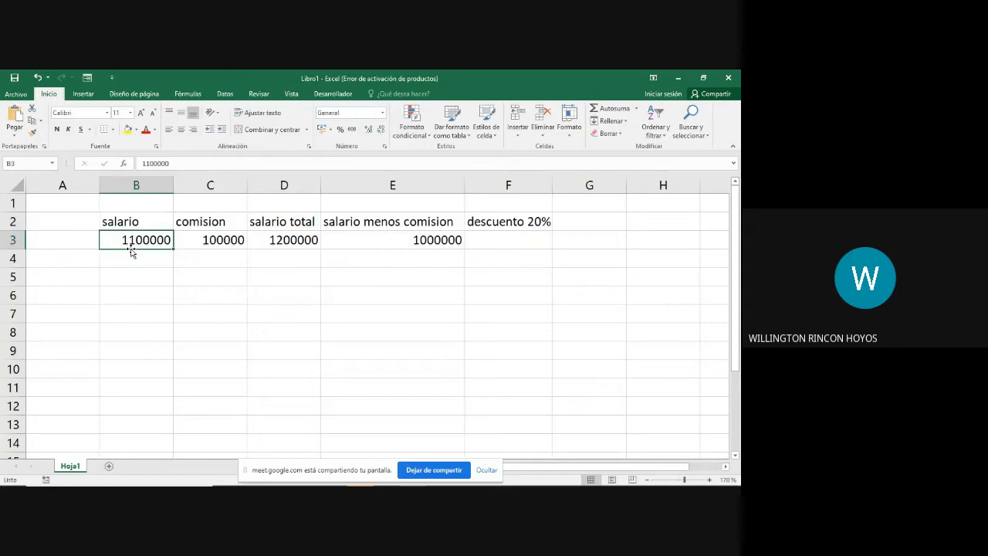
Step: Enter the label "consulta medico general" in the empty cell C21, well below the salary example
scroll(202, 322, down, 5)
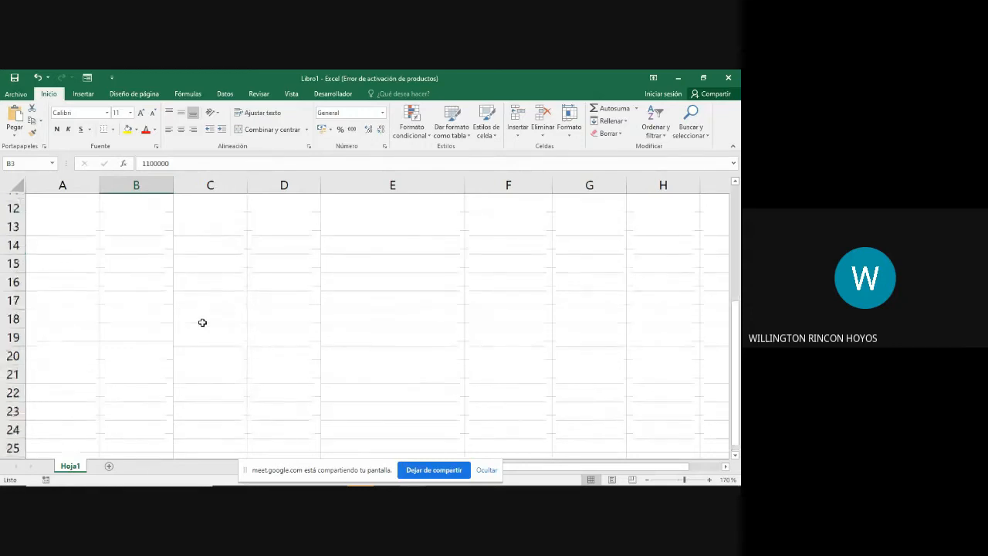
scroll(202, 322, up, 5)
scroll(200, 322, down, 3)
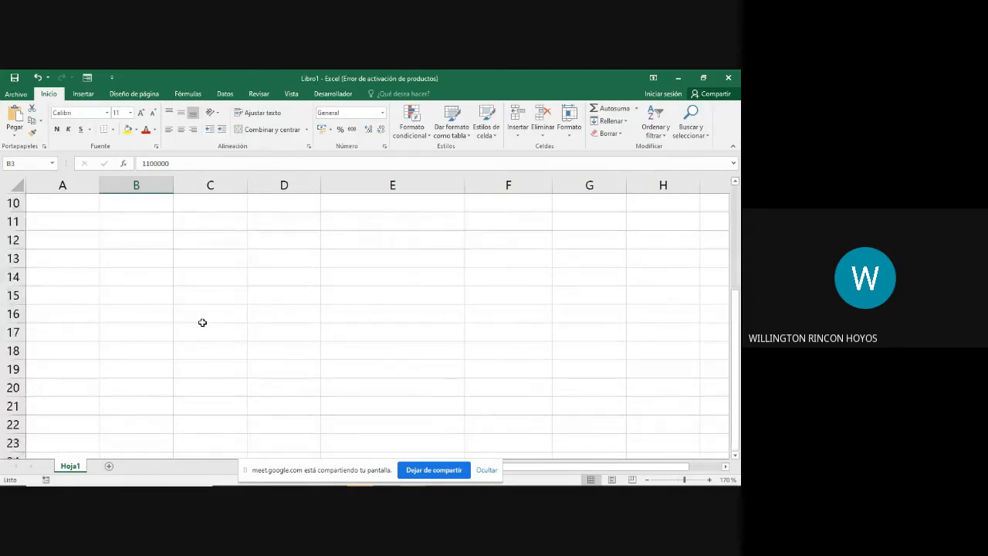
click(221, 407)
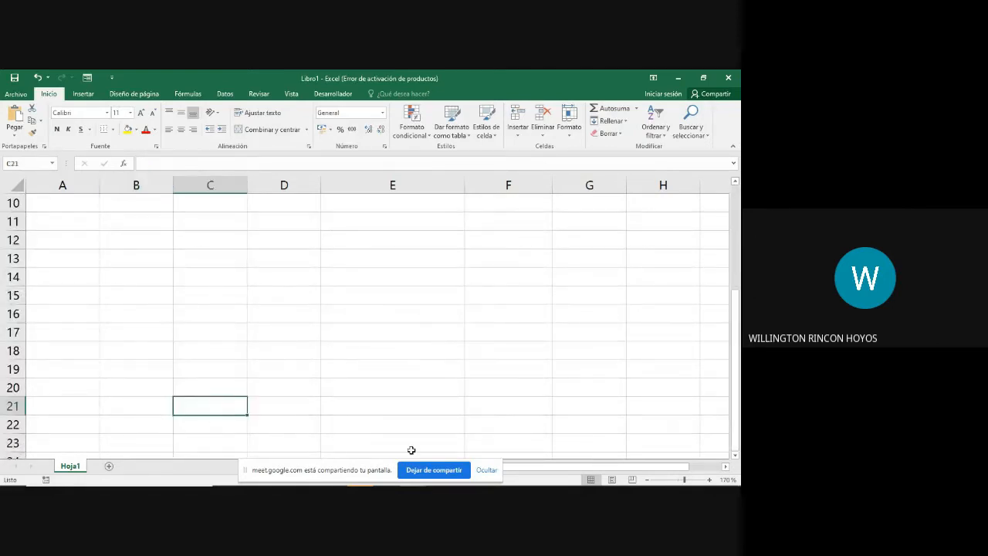
key(Down)
key(Up)
text(cons)
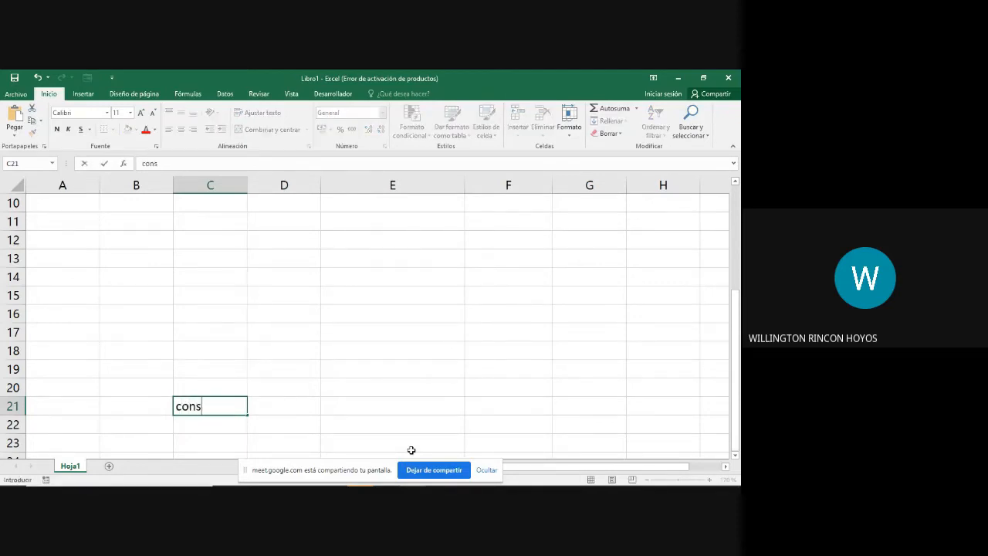
text(ulta medico genrale)
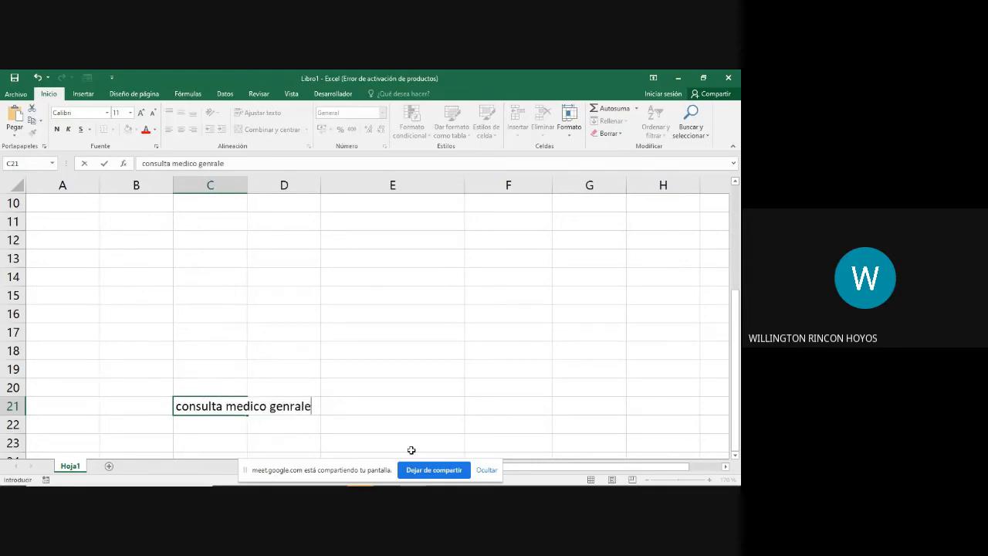
key(BackSpace)
key(BackSpace)
key(BackSpace)
key(BackSpace)
text(eral)
key(Return)
Step: Enter 150 in D21 beside the general consultation label and widen column C to fit its text
key(Up)
key(Right)
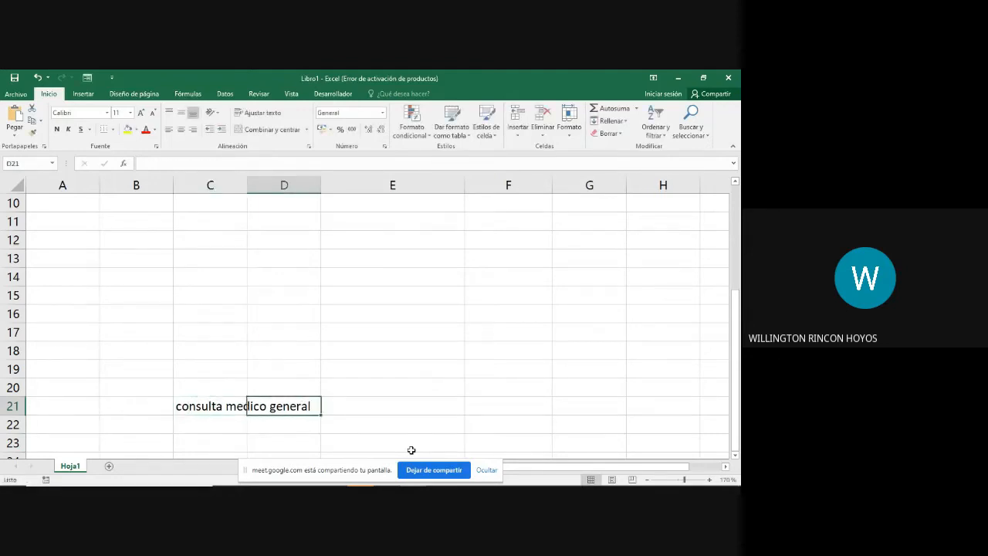
text(150)
key(Return)
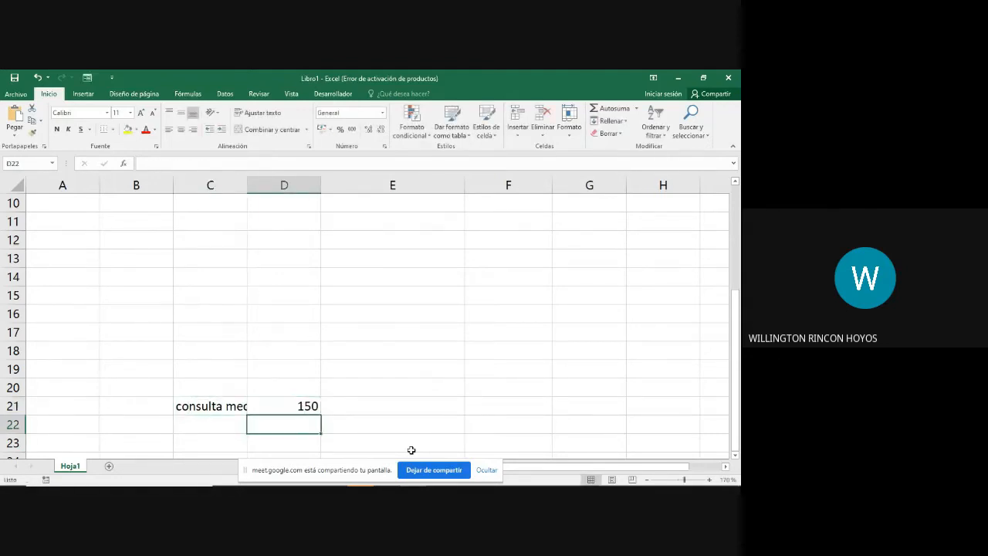
key(Left)
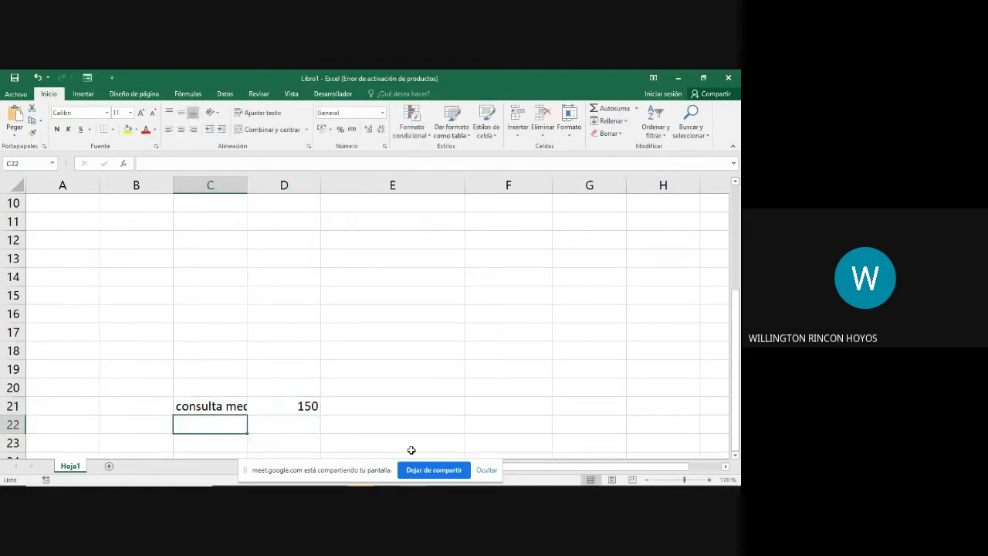
double_click(247, 185)
Step: Add the service "ortopedia" in C22 with a quantity of 50 in D22
text(or)
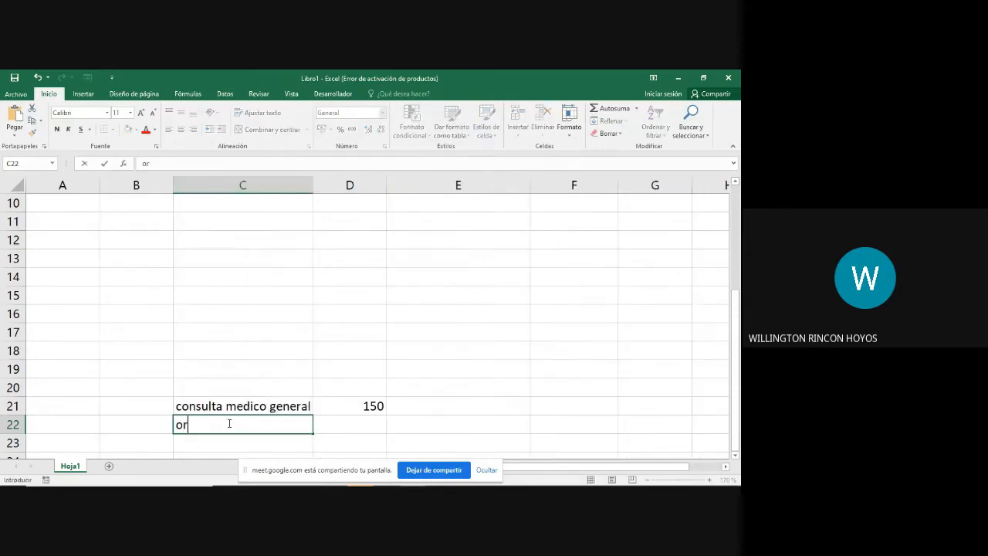
text(topedia)
key(Return)
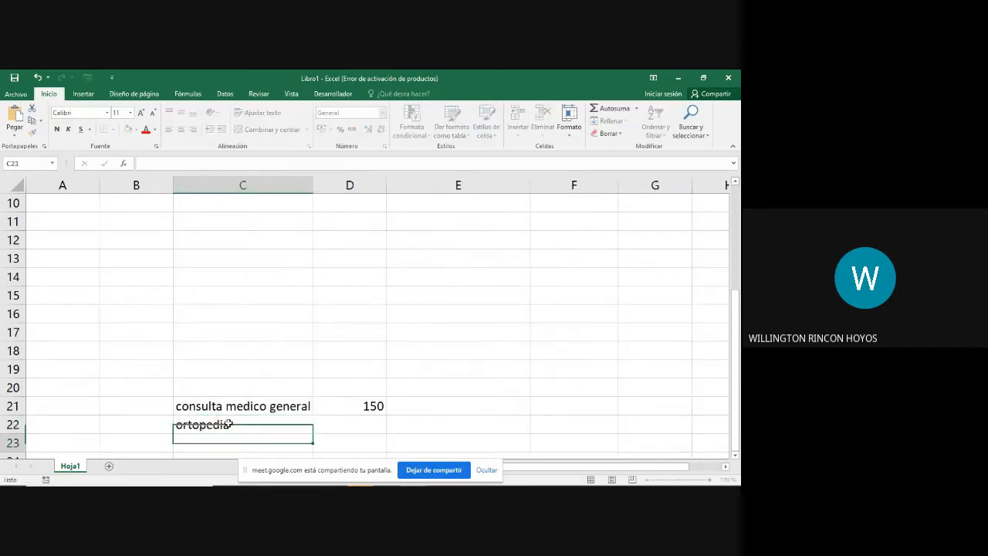
key(Up)
key(Right)
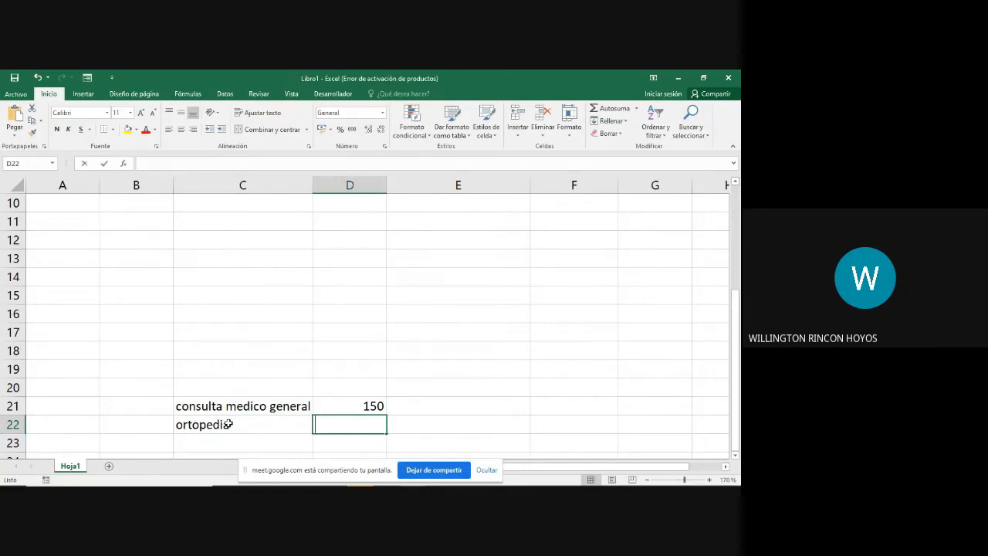
text(50)
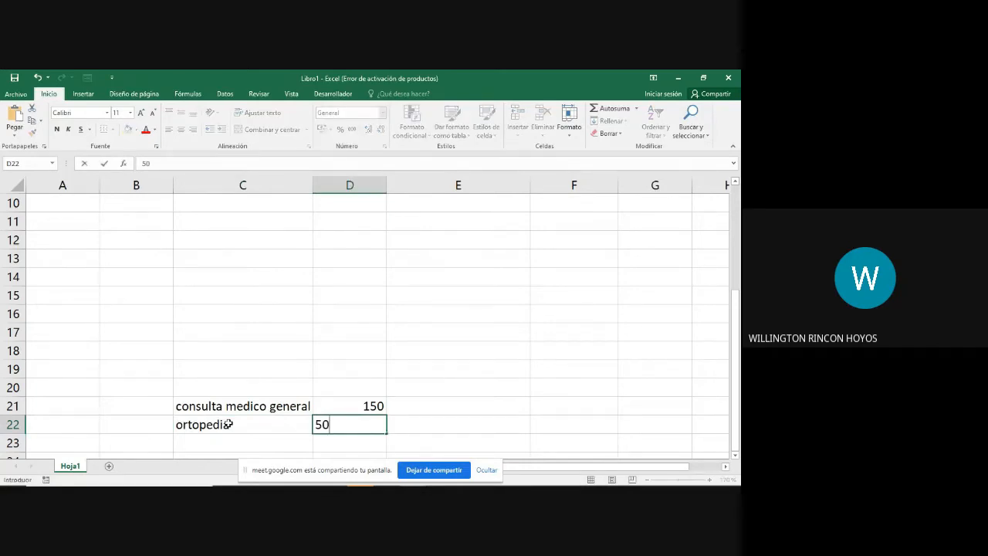
key(Return)
Step: Add the service "odontologia" in C23 with a quantity of 100 in D23
key(Left)
text(odontologia)
key(Return)
key(Up)
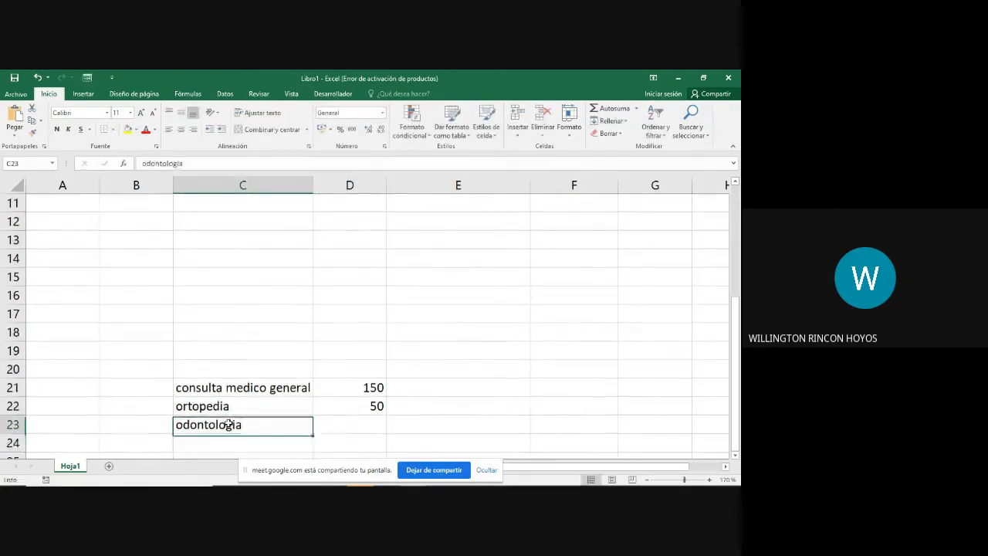
key(Right)
text(1000)
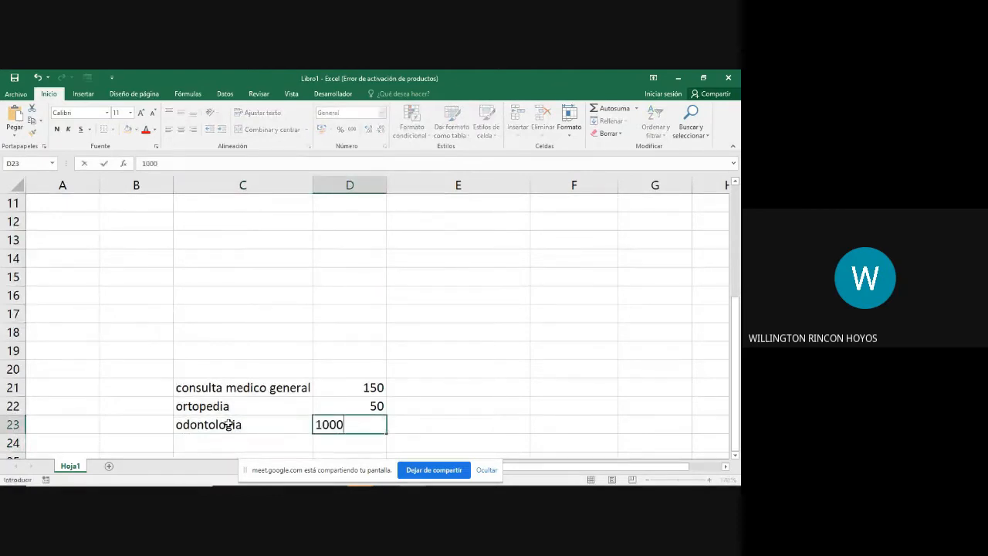
key(BackSpace)
key(Return)
Step: Enter the label "ginecoobstetricia" in cell C24 below odontologia
key(Down)
key(Left)
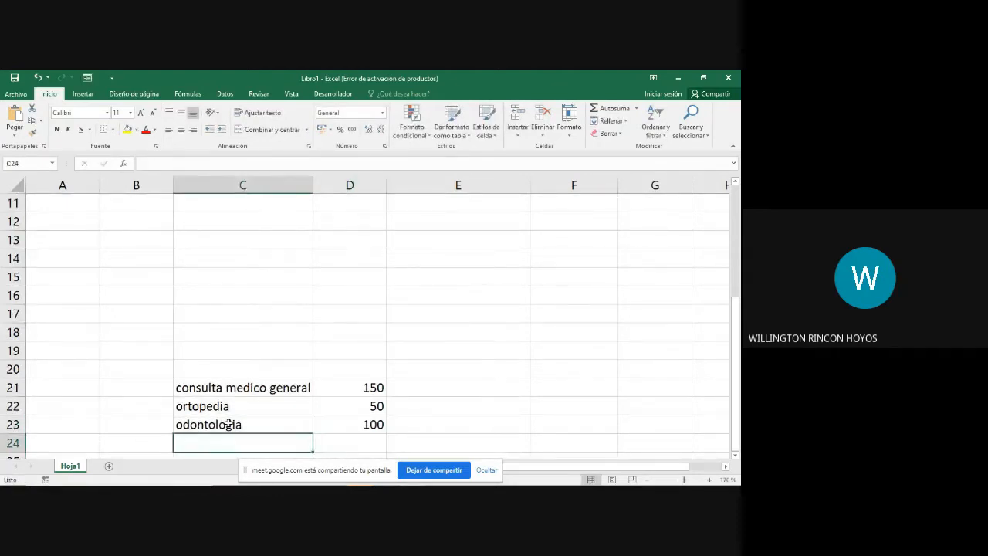
key(Right)
key(Down)
key(Up)
key(Left)
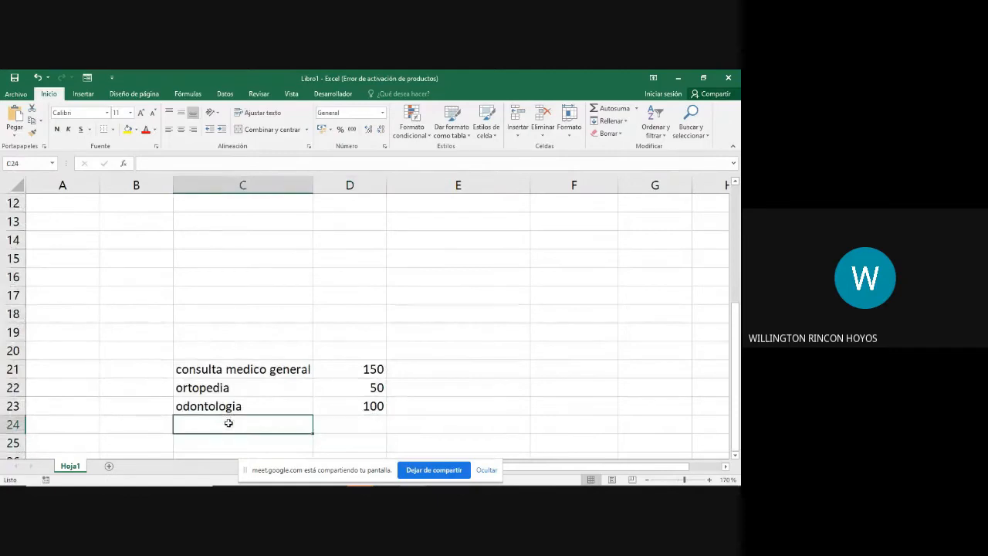
text(ginecoobste)
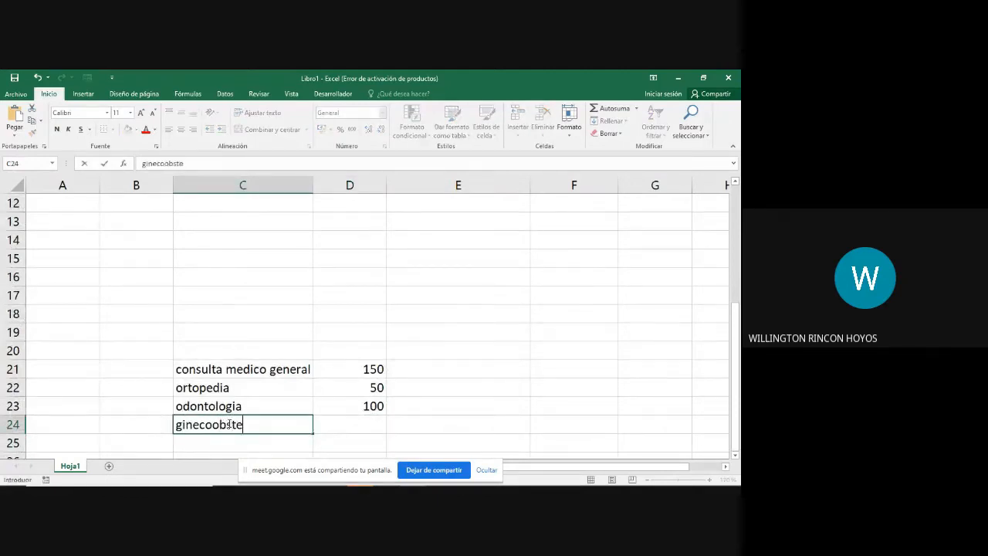
text(tricia)
key(Return)
Step: Enter a quantity of 20 in D24 for ginecoobstetricia
key(Up)
key(Right)
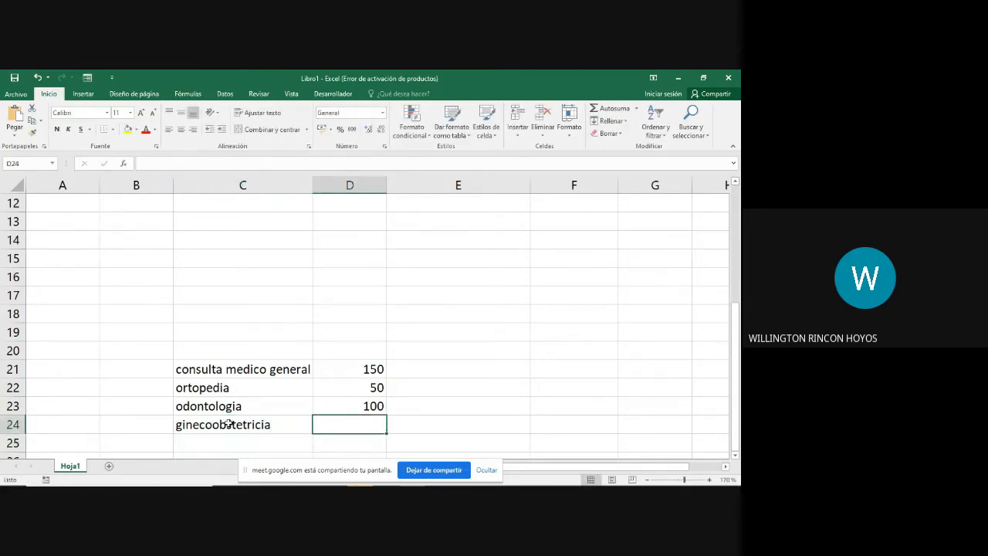
text(20)
key(Up)
key(Up)
key(Up)
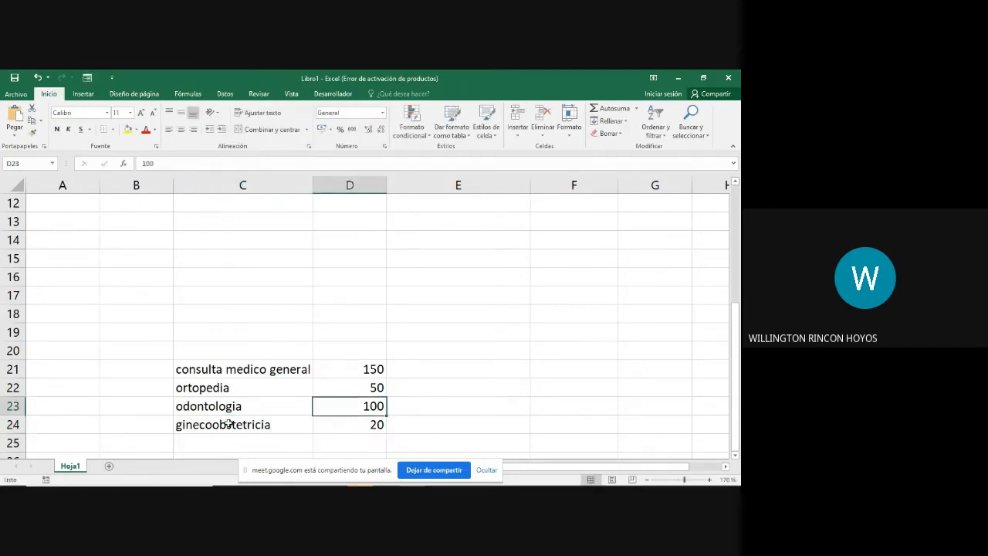
Step: Total the four service quantities D21:D24 in cell D25 with AutoSum and select the total to inspect its formula
key(shift+Down)
key(shift+Down)
key(shift+Down)
key(shift+Down)
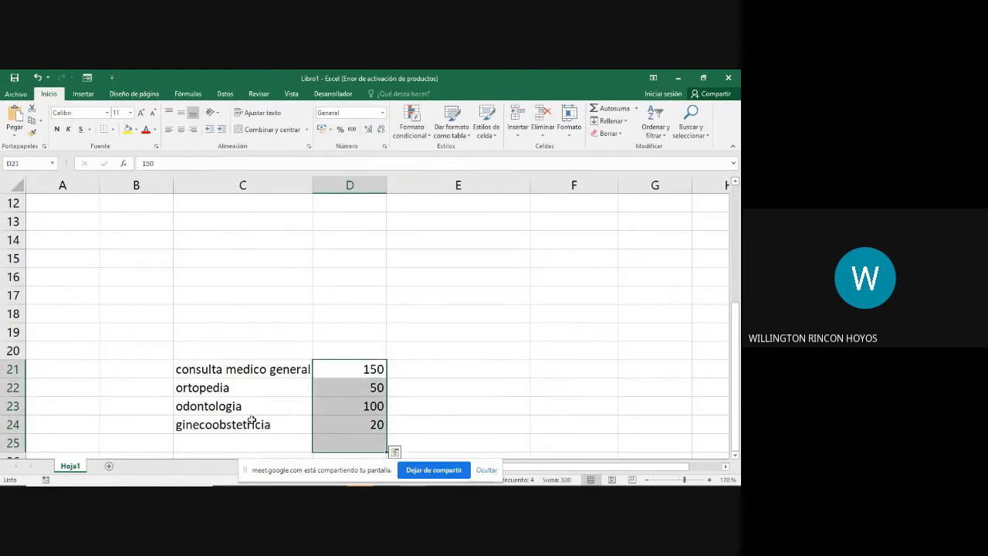
click(616, 113)
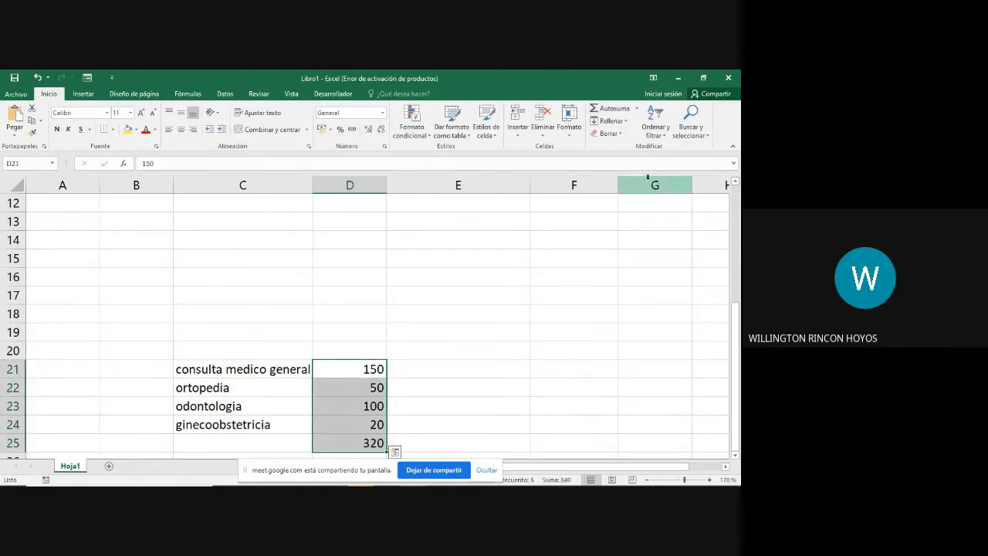
click(347, 442)
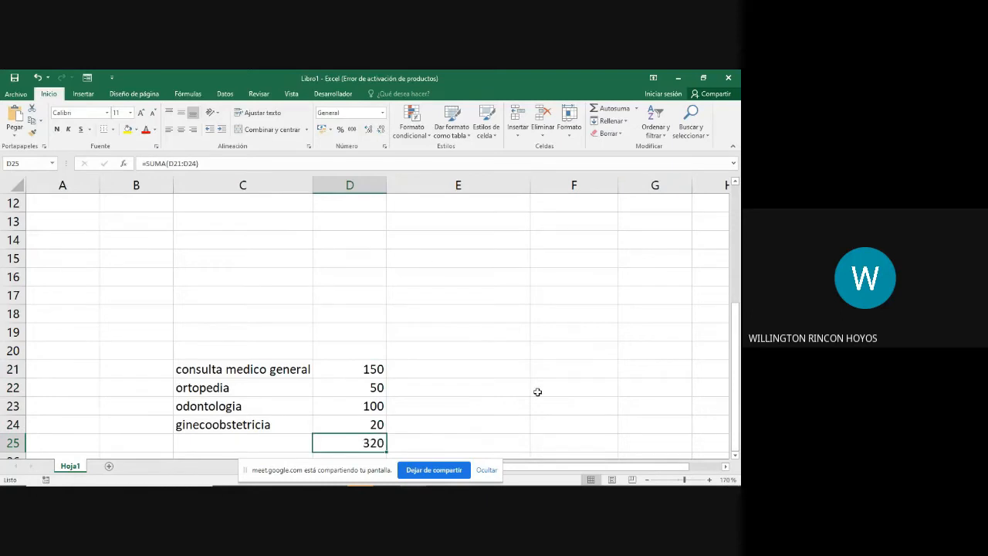
Step: Label the sum row "total de consultas" in cell C25
scroll(501, 394, down, 1)
scroll(463, 386, down, 1)
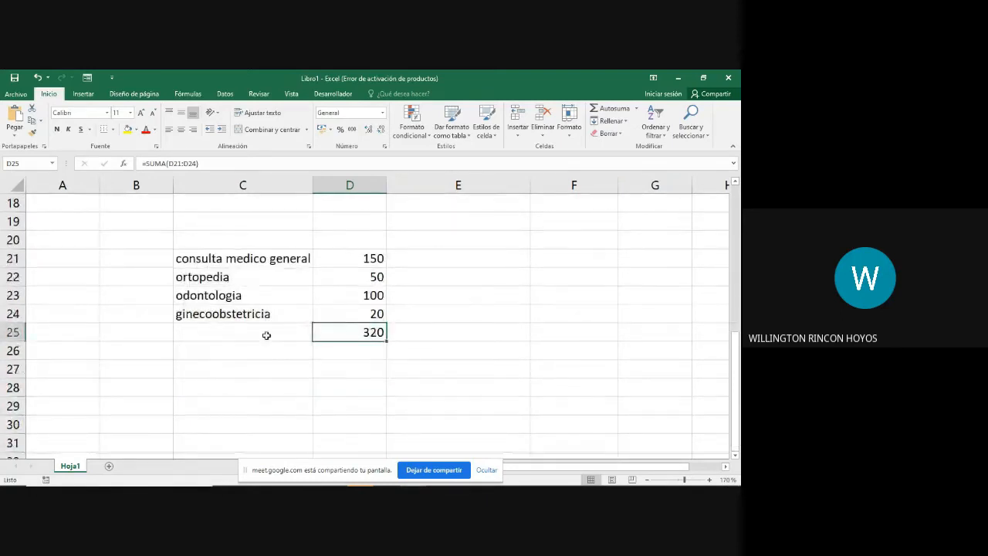
click(215, 336)
text(total de co)
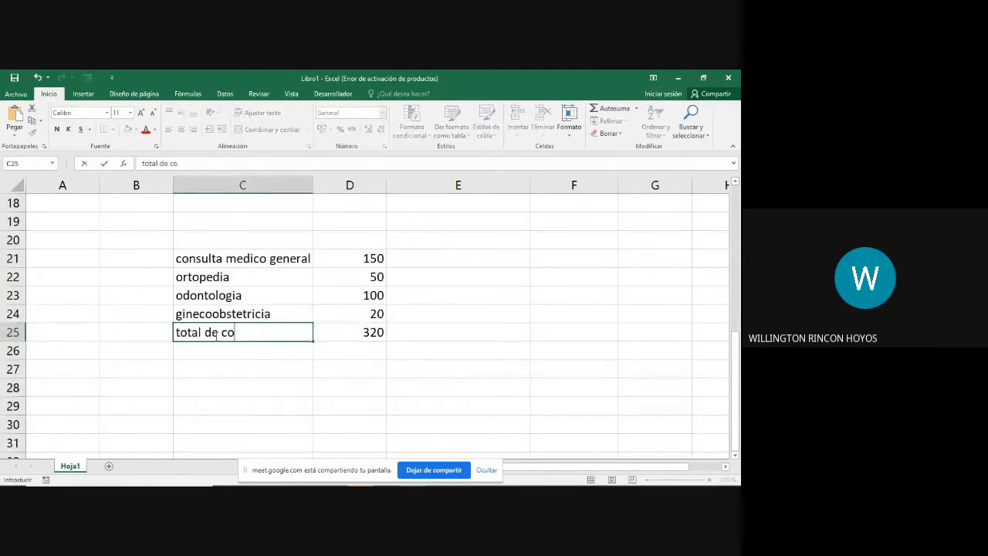
text(nsultas)
key(Return)
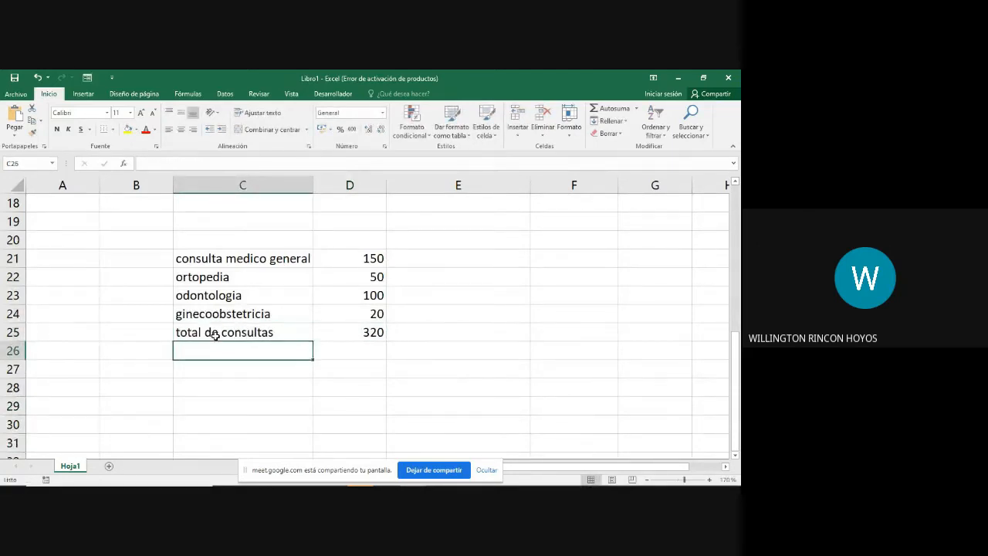
Step: Divide the general consultations by the total in cell E21 with the typed-value formula =150/320
click(374, 334)
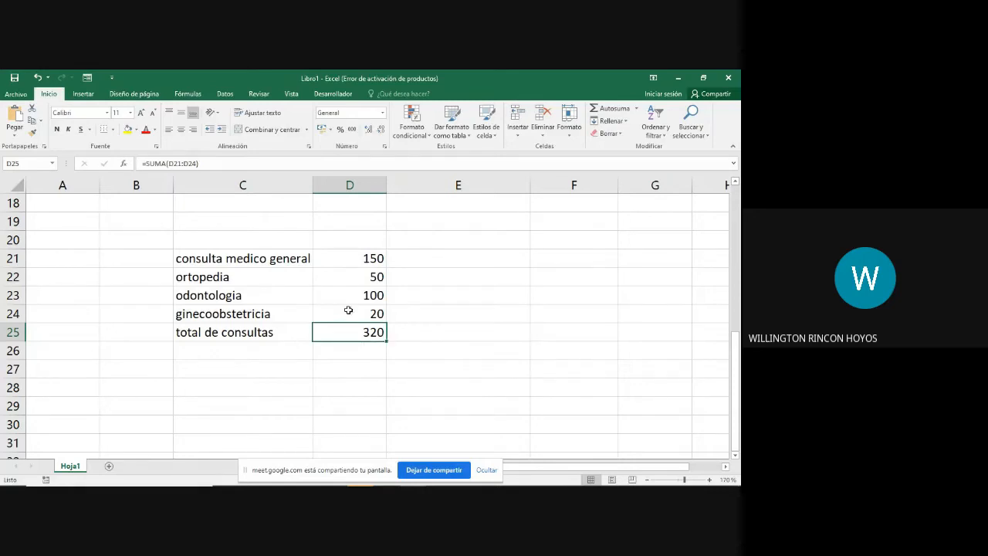
click(349, 258)
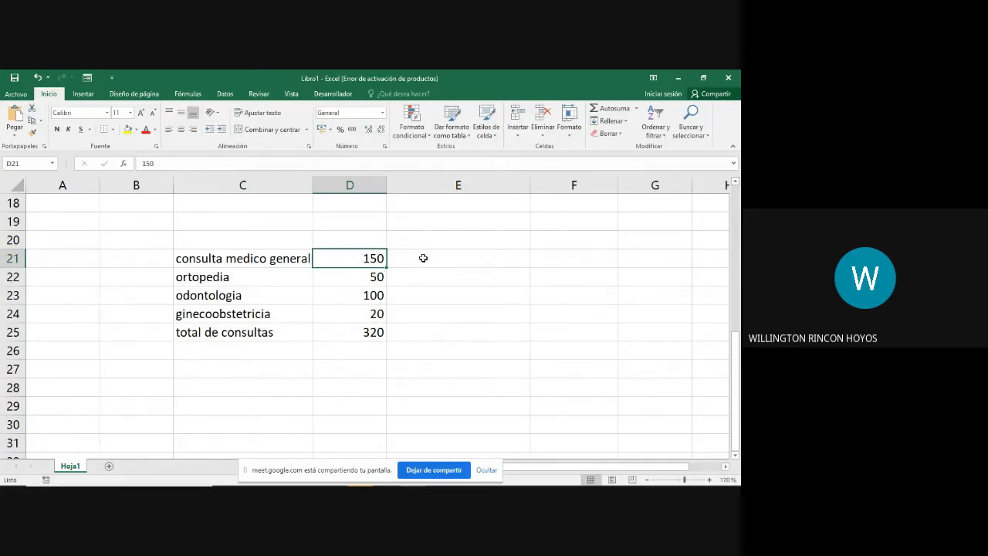
click(423, 258)
text(=)
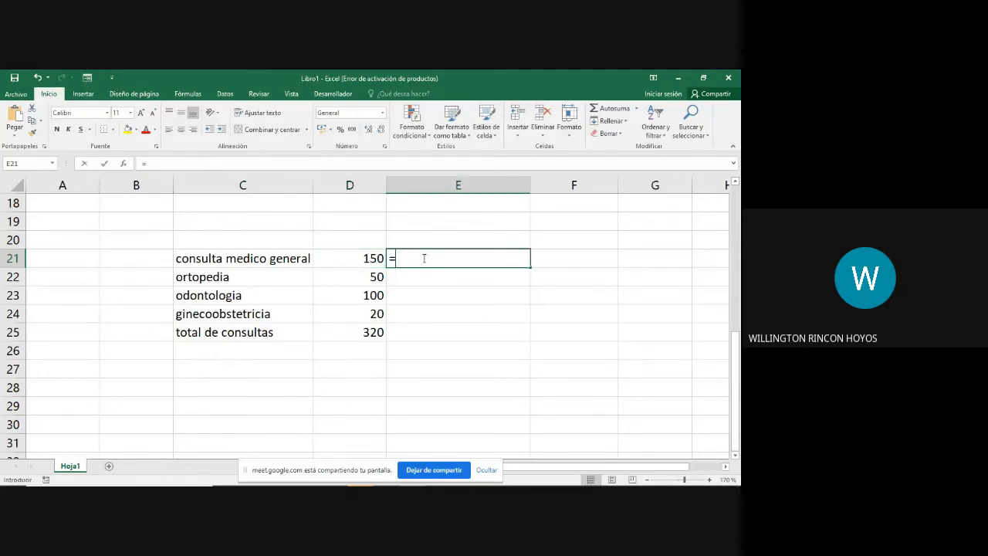
text(150)
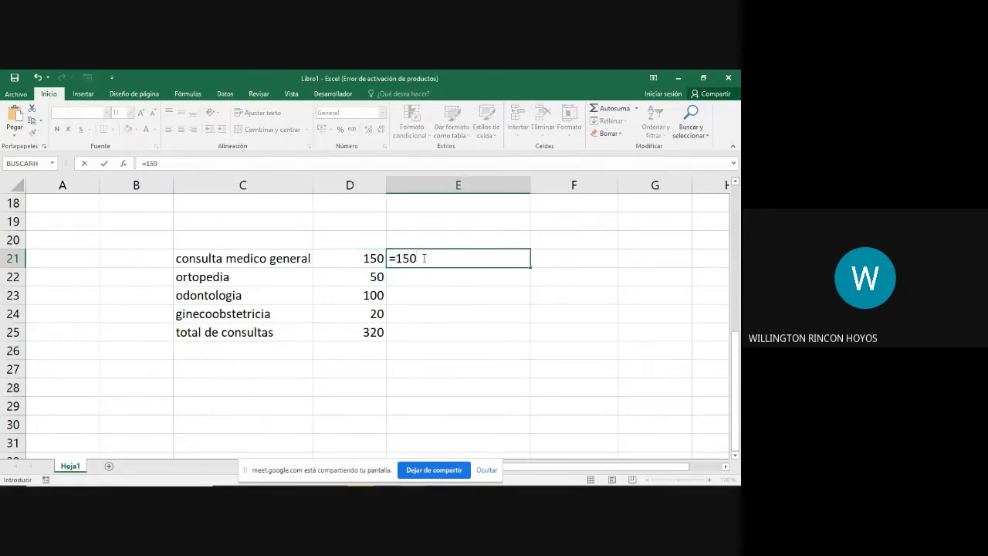
text(/320)
key(Return)
Step: Extend the formula in E21 to =150/320*100 to express the share as a percentage
click(490, 257)
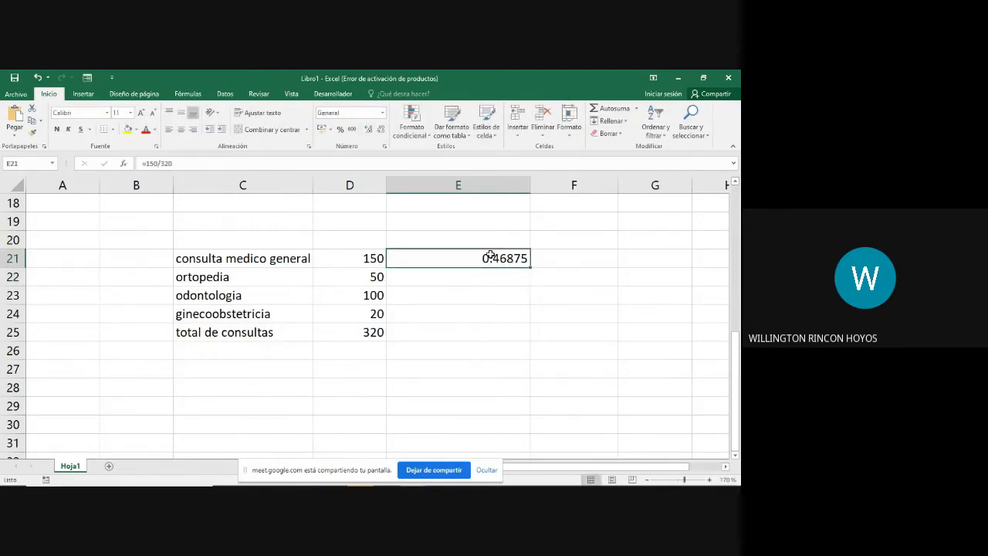
double_click(490, 257)
text(*100)
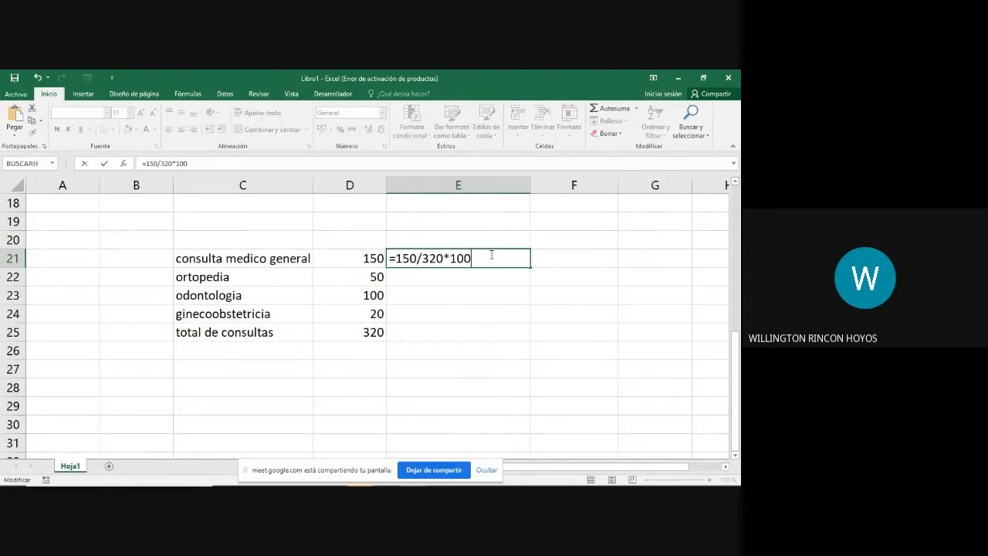
key(Return)
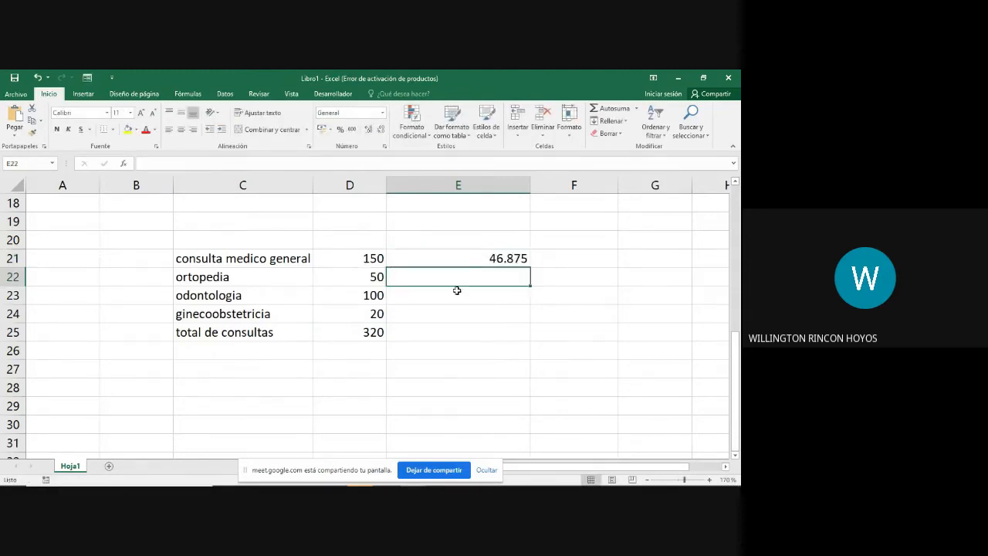
Step: Calculate the ortopedia percentage in cell E22 with the formula =50/320*100
text(=)
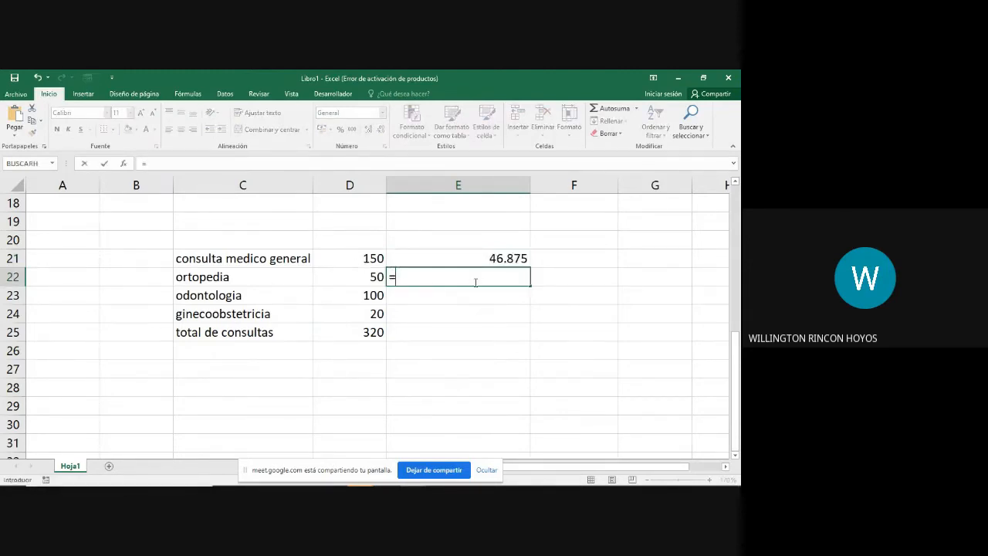
text(50/320)
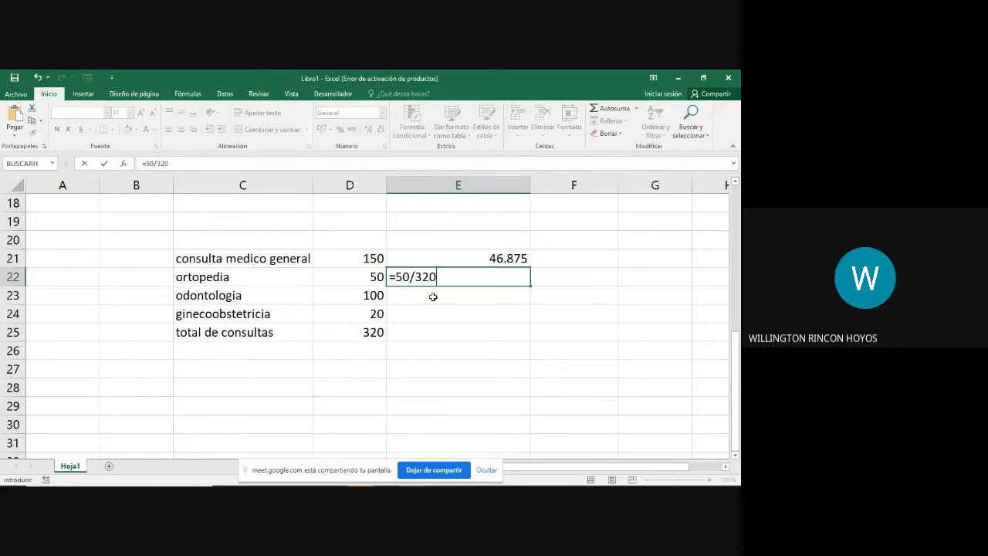
text(*100)
key(Return)
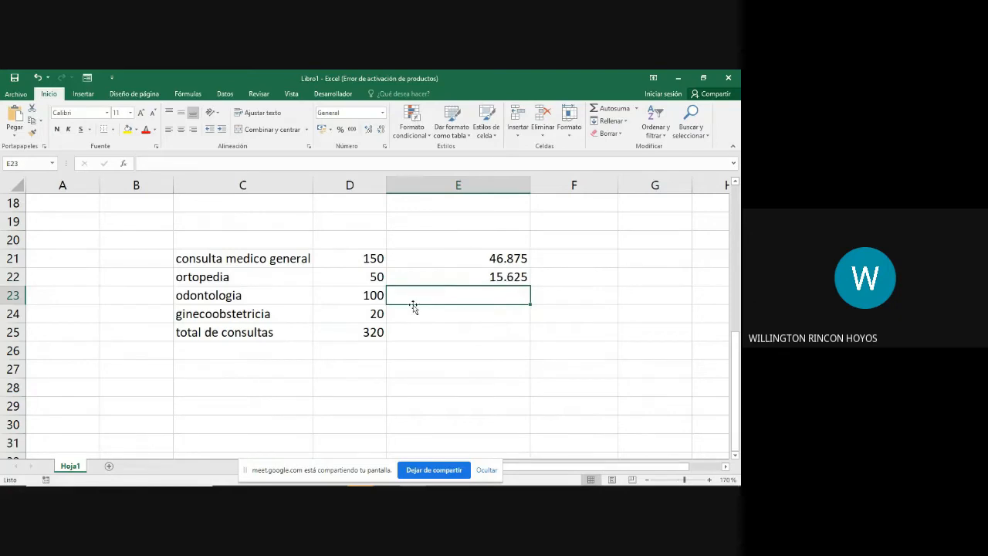
Step: Calculate the odontologia percentage in cell E23 with the formula =100/320*100
text(=)
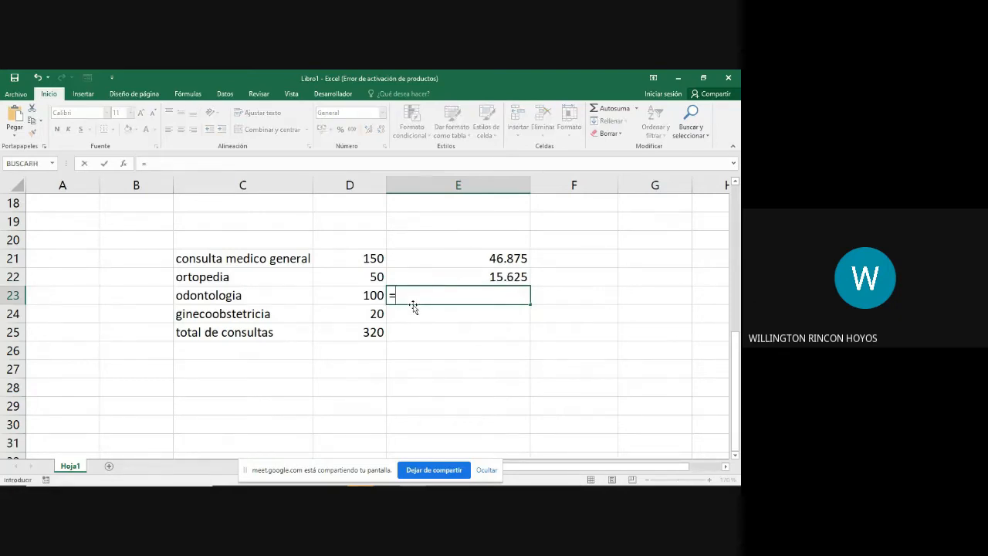
text(100/320*100)
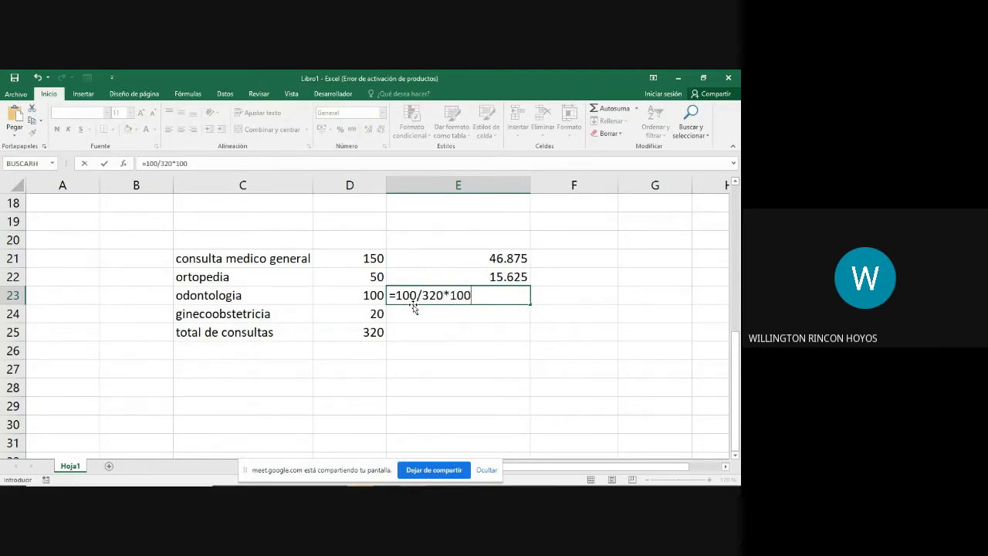
key(Return)
Step: Calculate the ginecoobstetricia percentage in cell E24 with the formula =20/320*100
text(=)
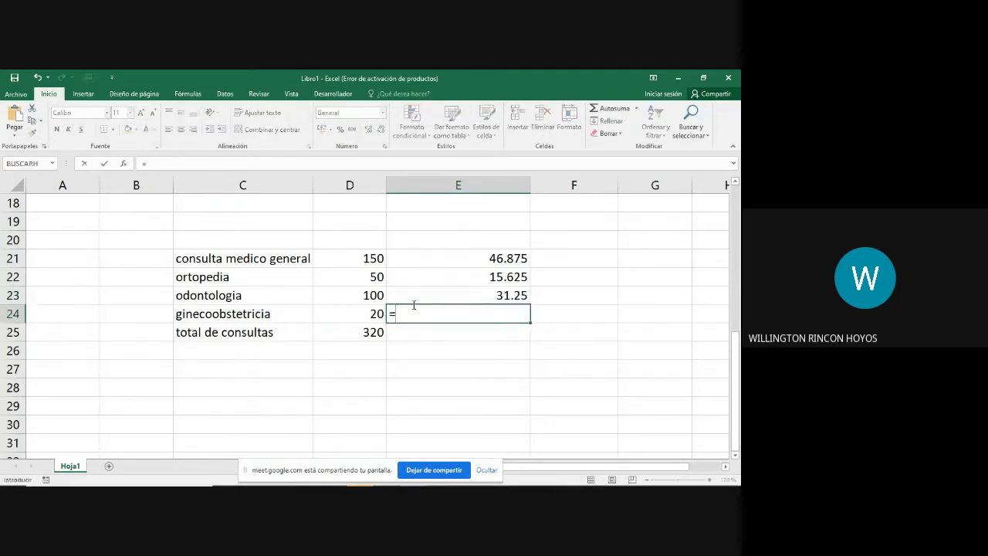
text(20/320*1)
key(Right)
text(0)
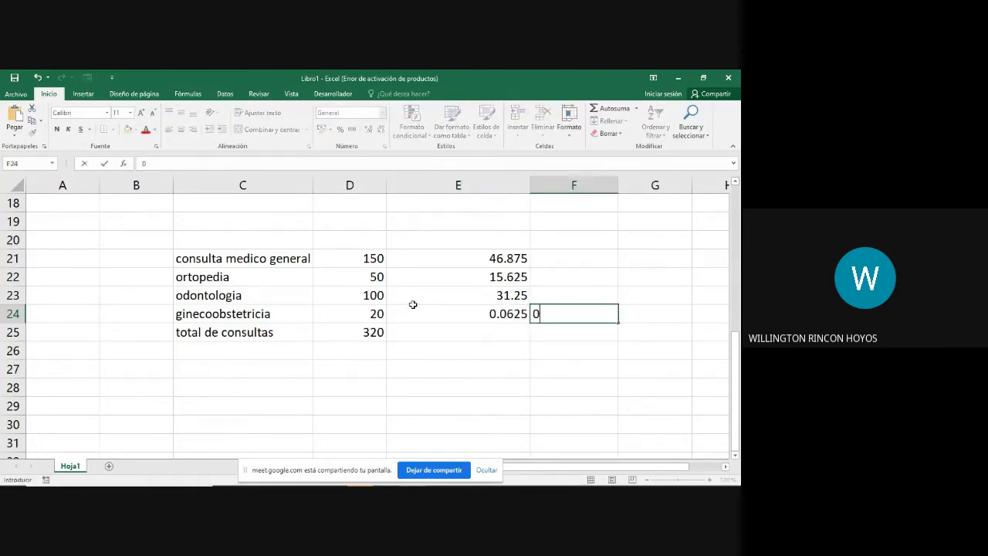
key(Return)
click(413, 305)
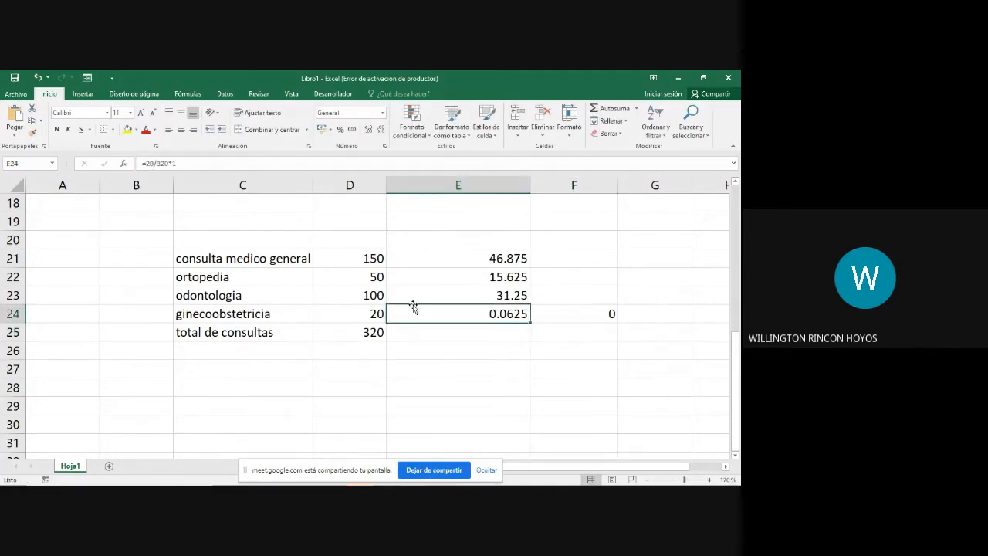
key(F2)
text(00)
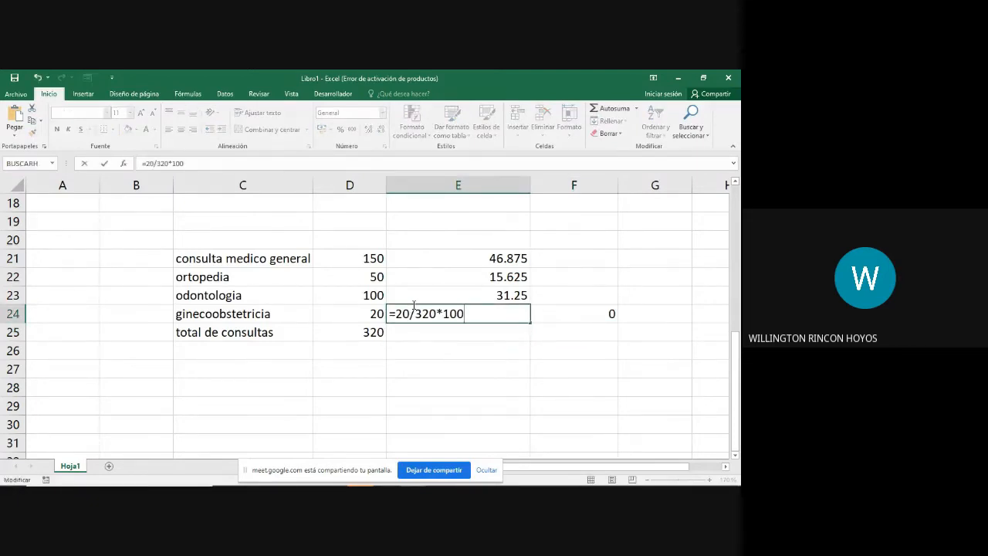
key(Return)
Step: Total the percentages E21:E24 in cell E25 with AutoSum and compare them with the consultations total in D25
drag(513, 257, 513, 326)
click(605, 108)
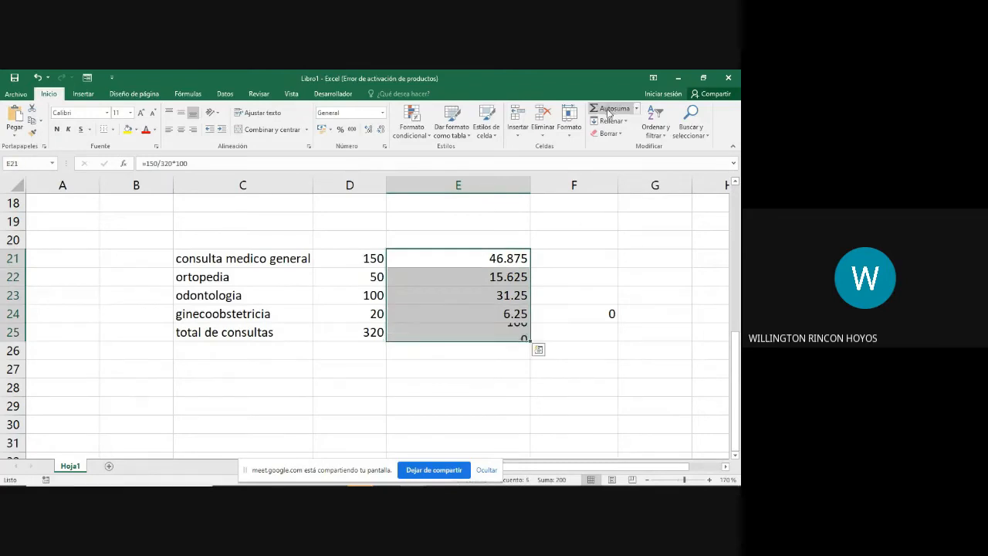
click(513, 332)
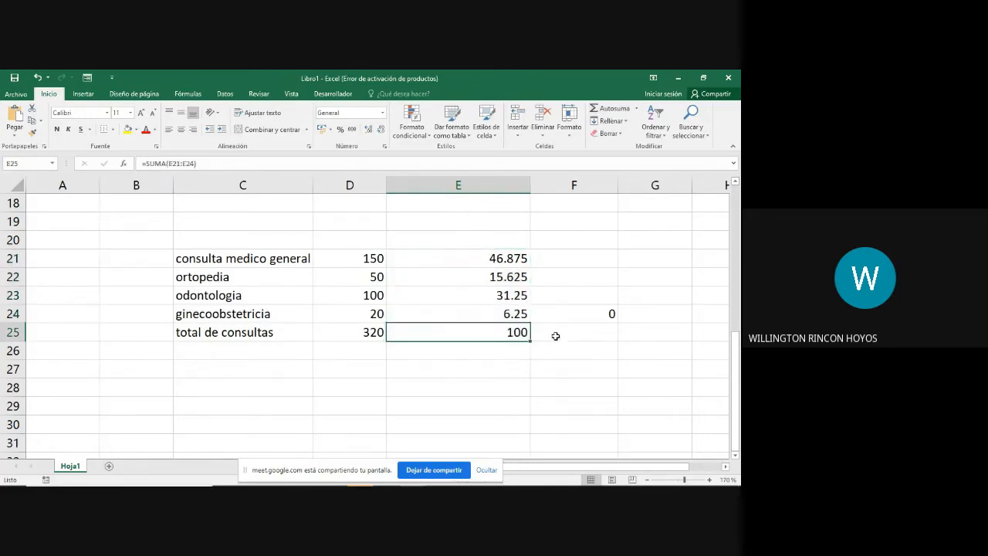
click(349, 336)
click(461, 334)
drag(496, 260, 491, 306)
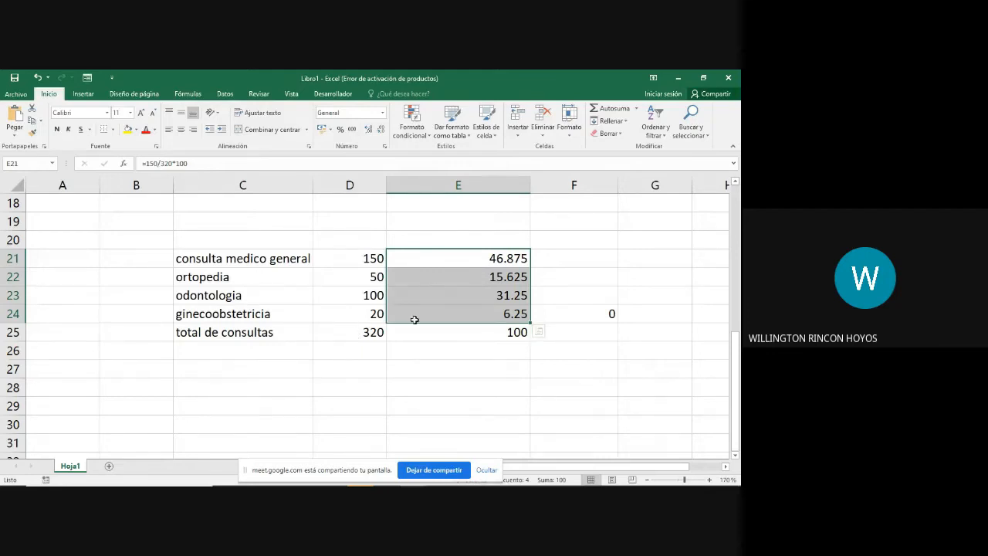
click(355, 333)
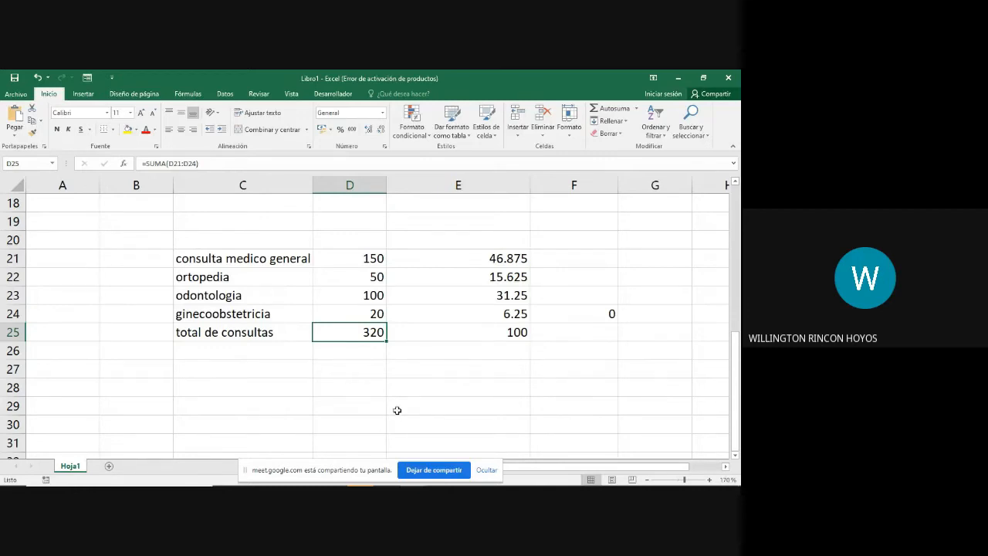
Step: Calculate the 20% discount on the salary in cell F3 with the formula =B3*20/100
scroll(397, 406, up, 6)
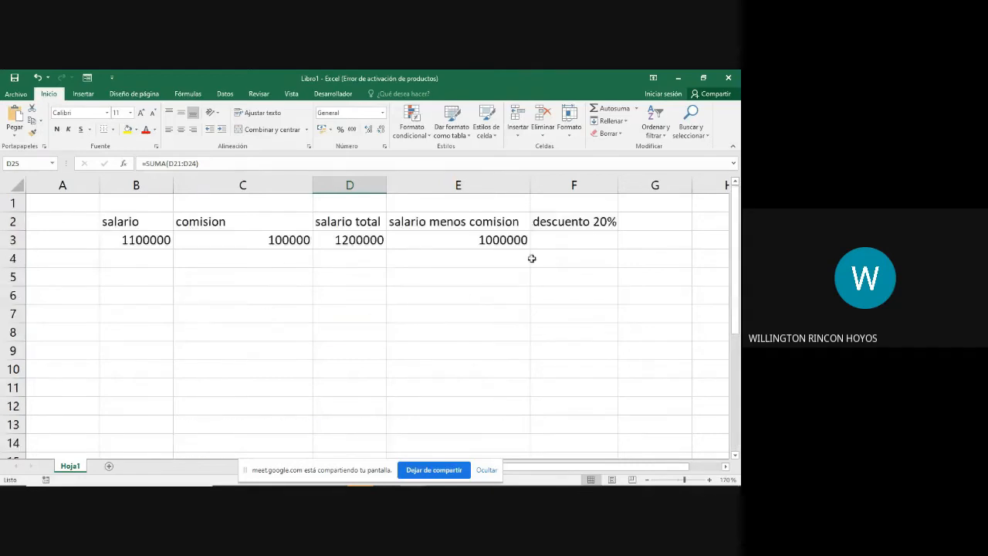
click(599, 221)
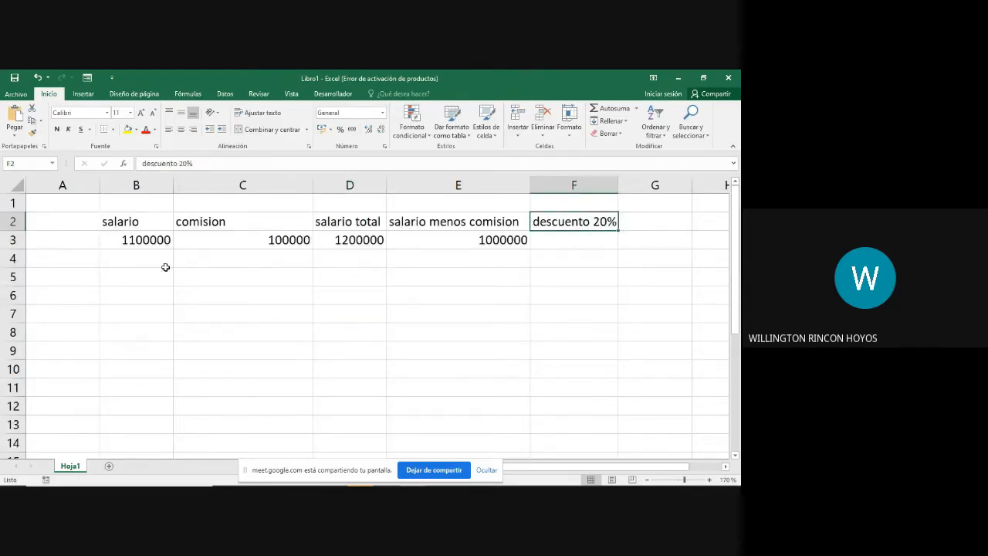
click(577, 246)
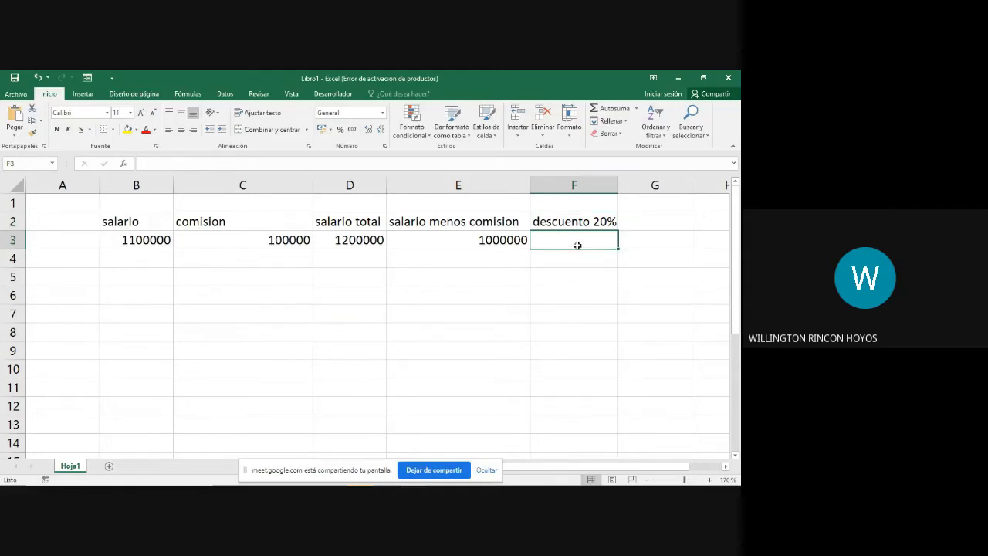
double_click(577, 245)
text(=)
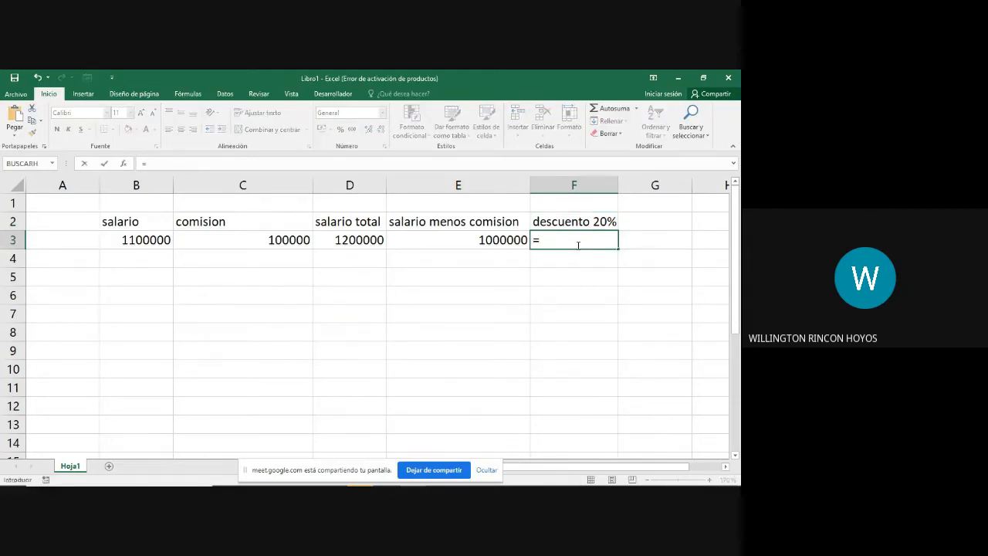
click(133, 241)
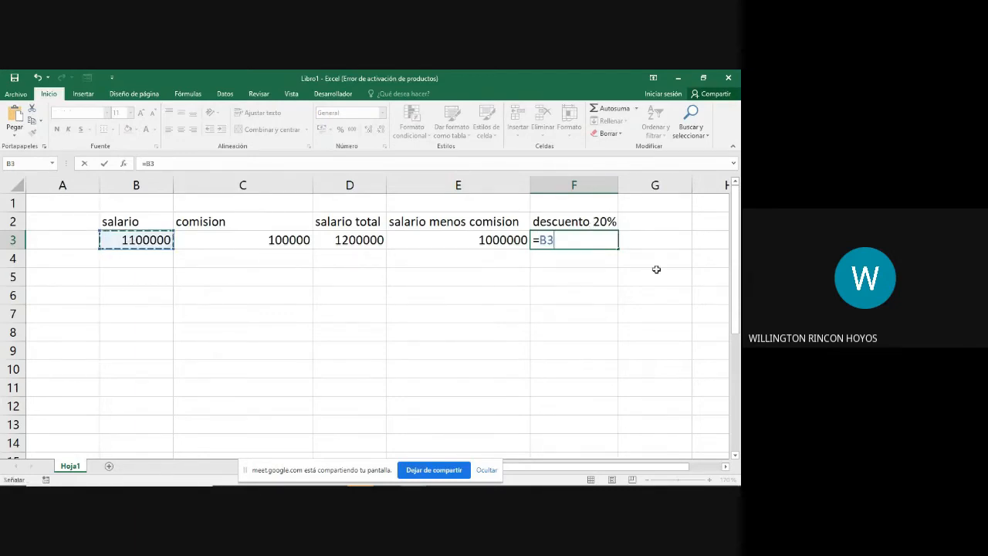
text(*20)
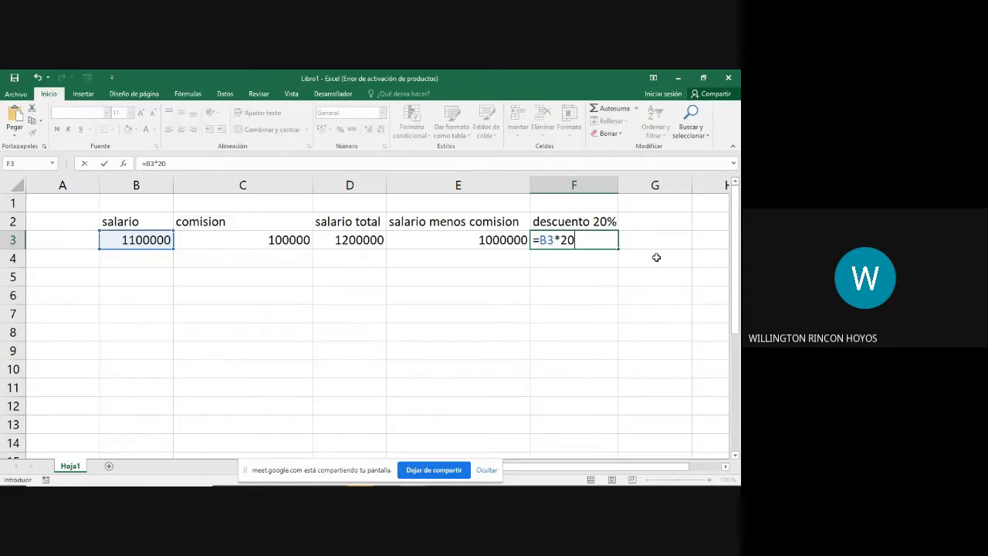
text(/100)
key(Return)
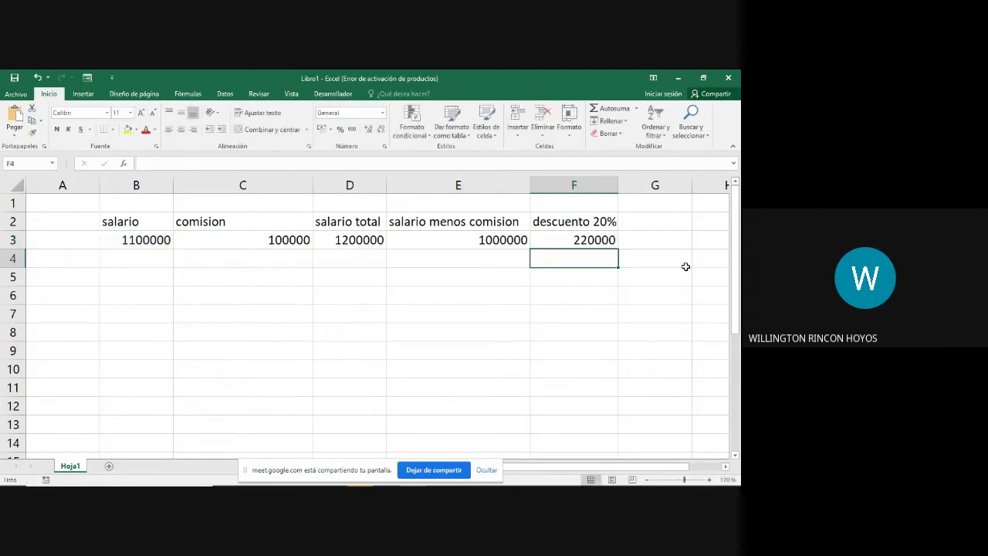
Step: Rewrite the discount formula in F3 as =B3*20, referencing the salary cell and omitting the division by 100
click(591, 239)
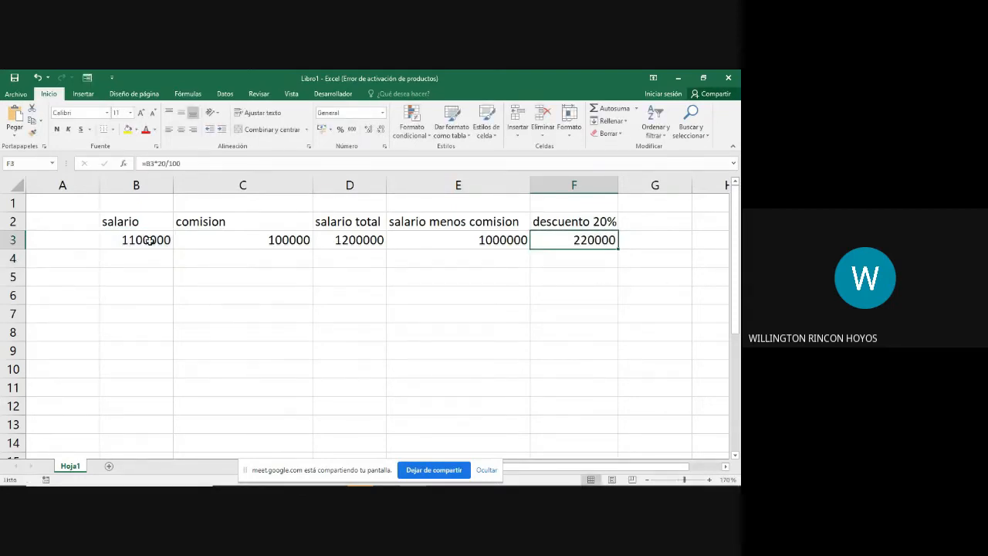
double_click(588, 242)
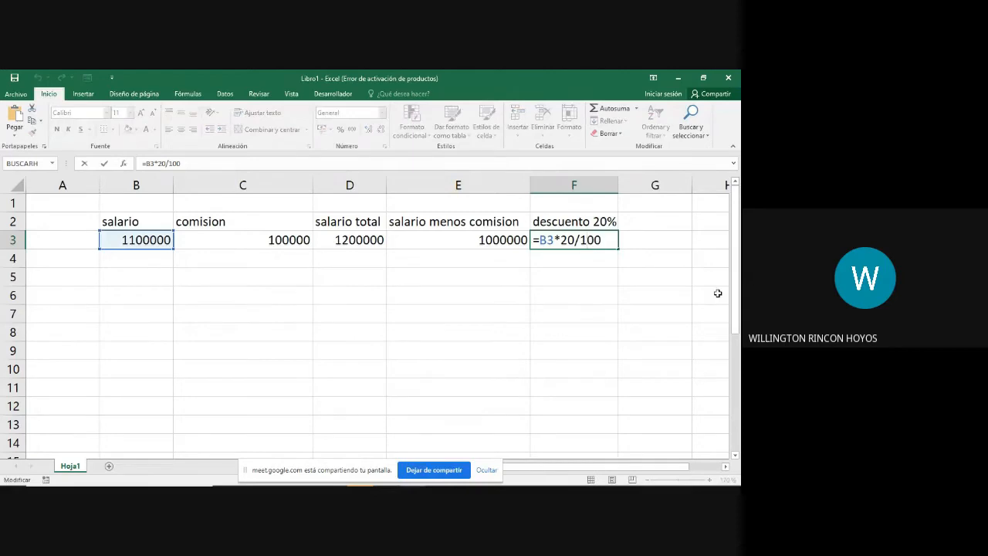
key(Right)
key(Right)
key(BackSpace)
key(BackSpace)
key(BackSpace)
key(BackSpace)
key(BackSpace)
key(BackSpace)
key(BackSpace)
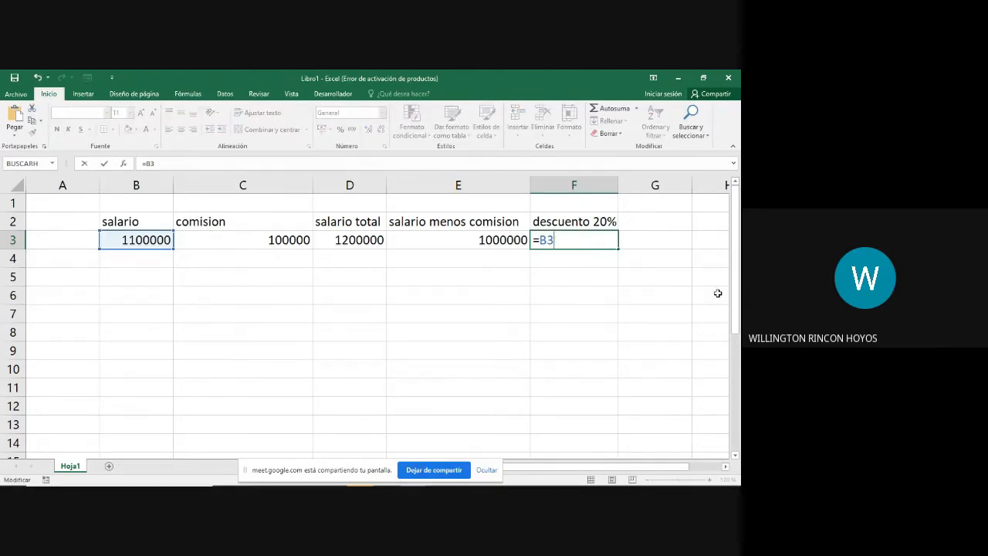
key(BackSpace)
key(BackSpace)
click(147, 240)
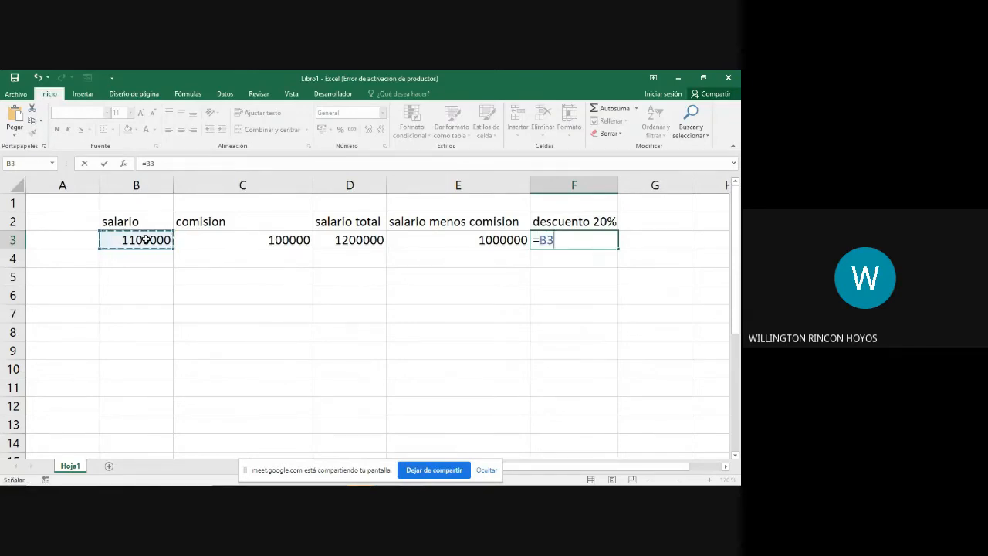
text(*20)
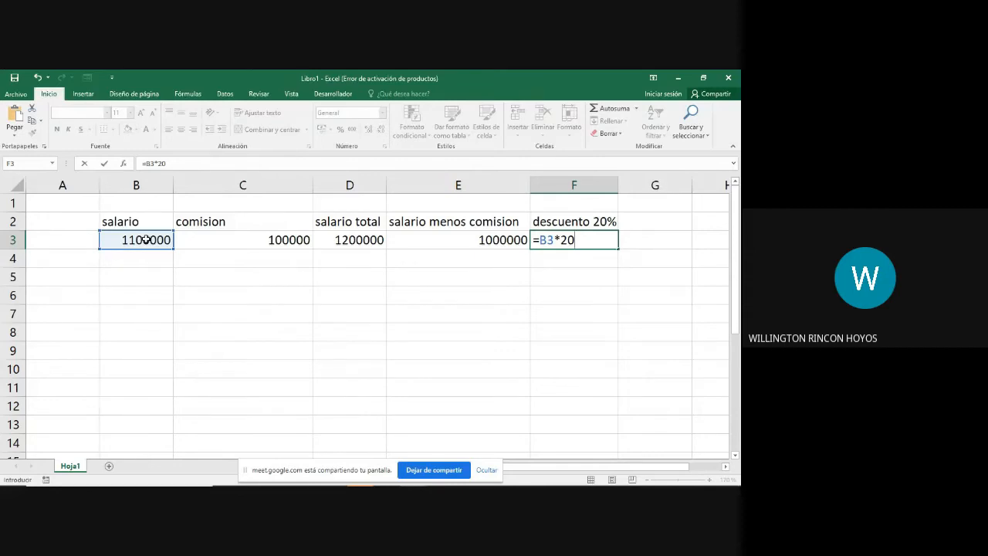
key(ctrl+Return)
key(Return)
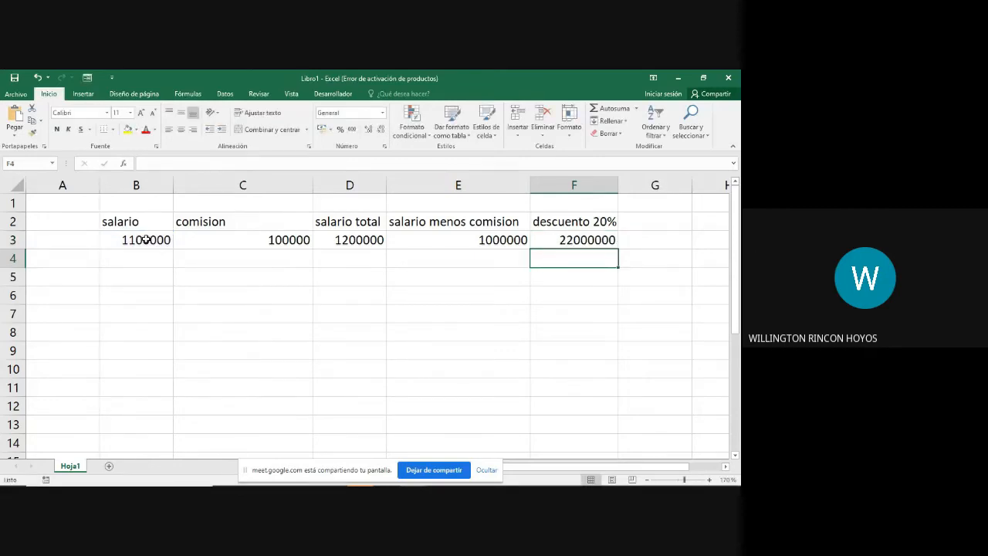
Step: Extend the discount formula in F3 to =B3*20/100 and select the cell to review it
key(Up)
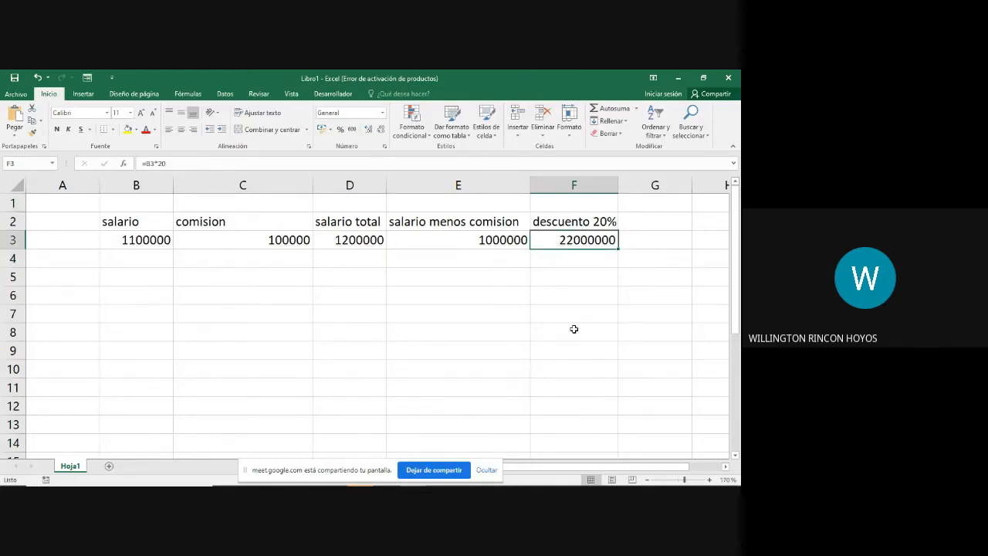
key(F2)
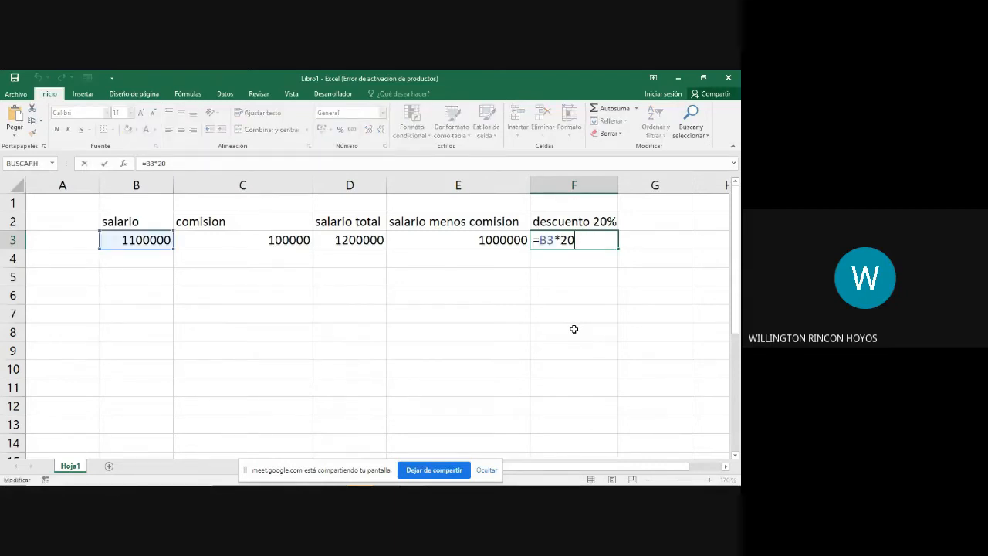
text(/100)
key(Return)
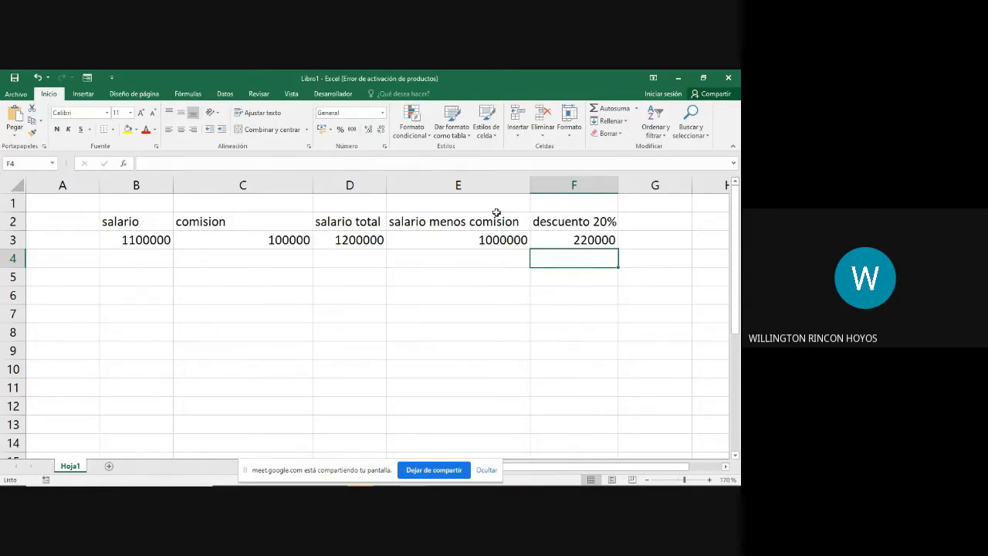
click(579, 240)
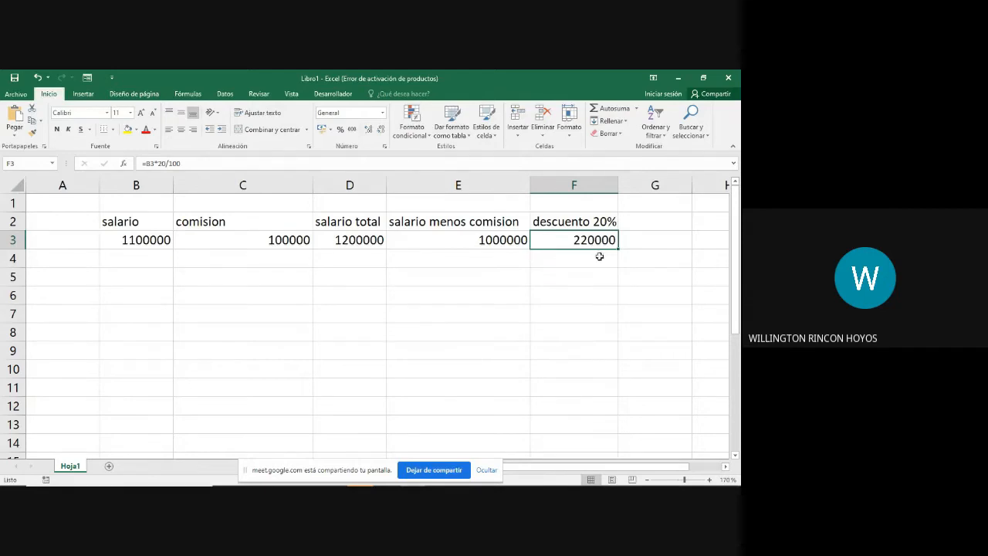
Step: Switch to the workbook 01 Listado de Aprendices Solucion.xlsx and examine the first row's health, pension, total discount and net salary cells
mouse_move(461, 473)
click(417, 480)
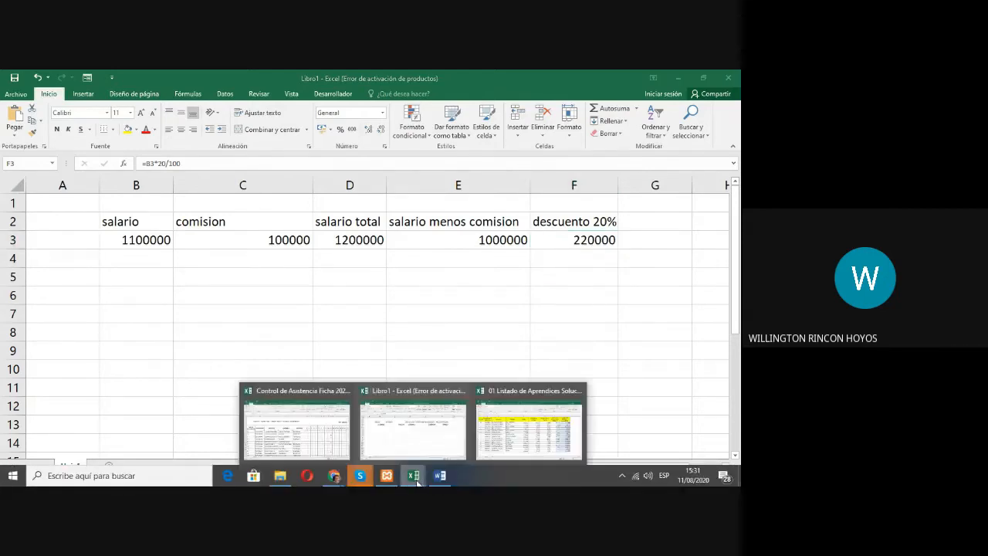
click(519, 440)
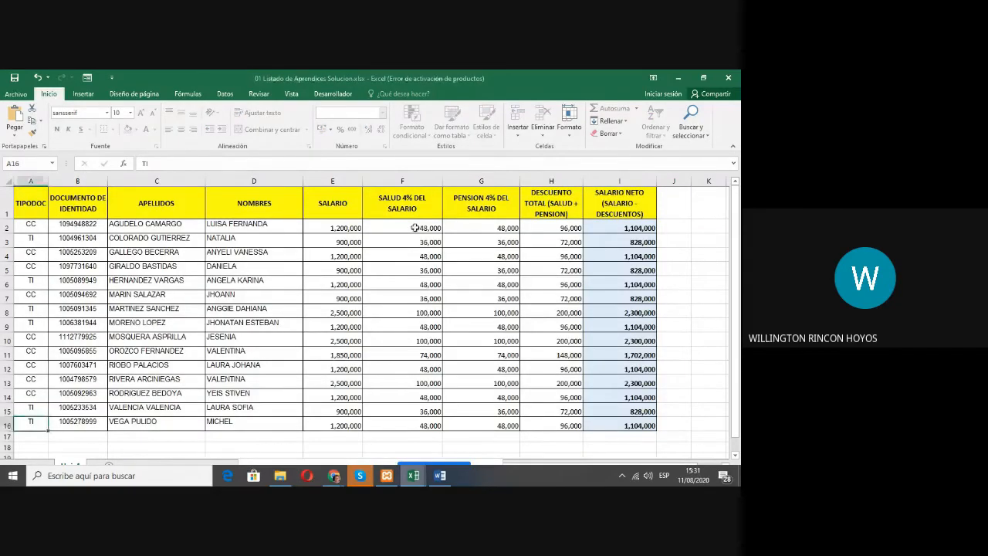
click(414, 227)
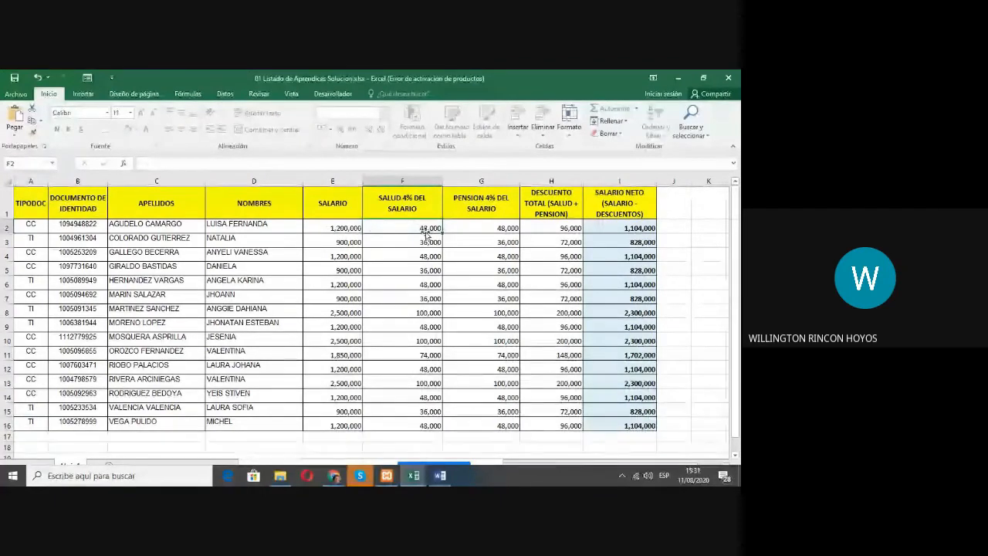
click(483, 225)
click(557, 226)
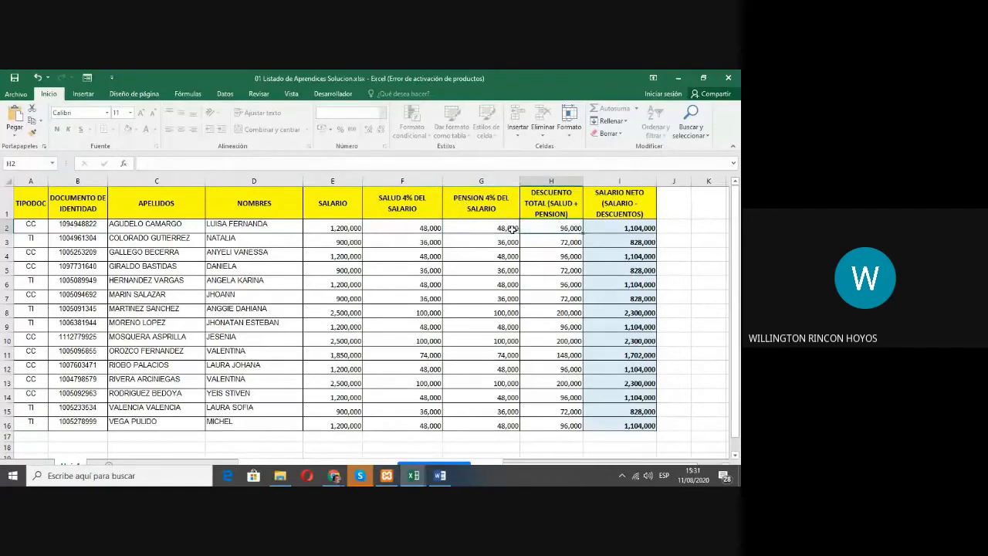
click(625, 229)
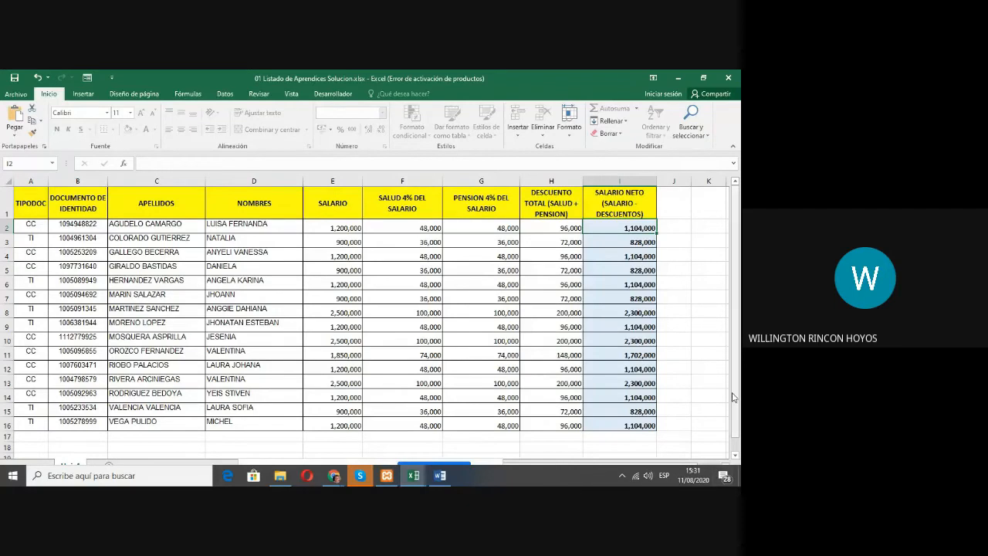
Step: Return to the workbook Libro1 and select the empty cell B5 below the salary
key(alt+Tab)
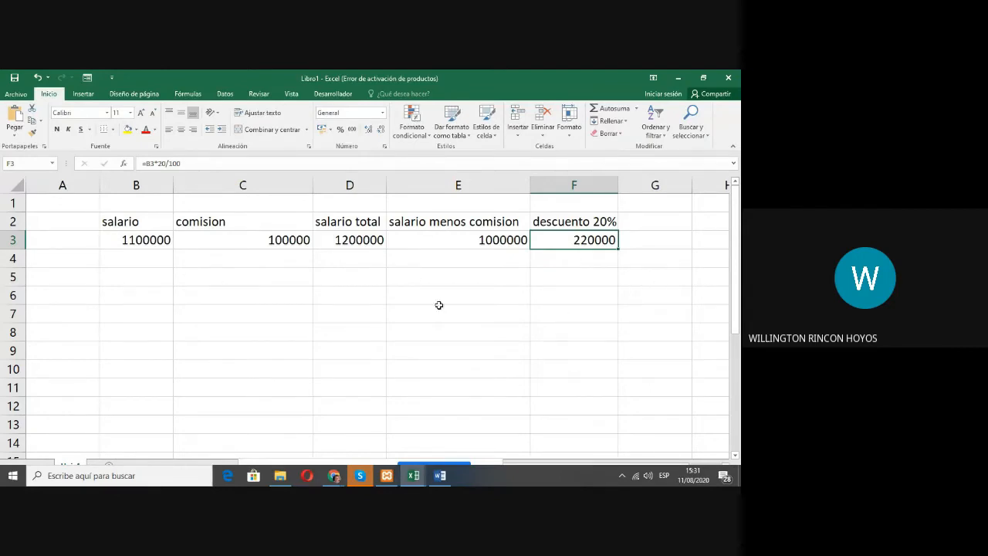
click(399, 288)
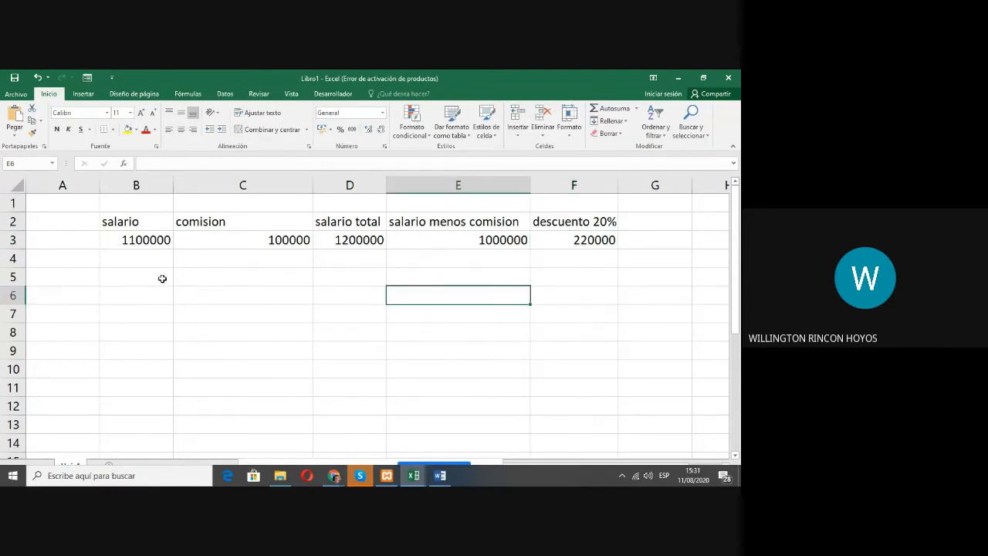
click(132, 277)
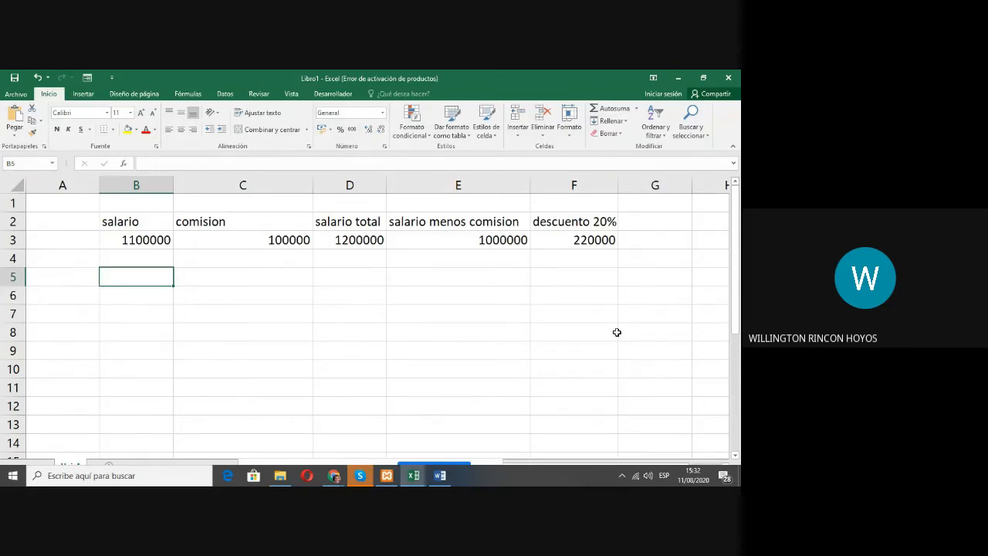
Step: Enter the numbers 10, 20, 30, 40 and 50 down cells B5 to B9
text(10)
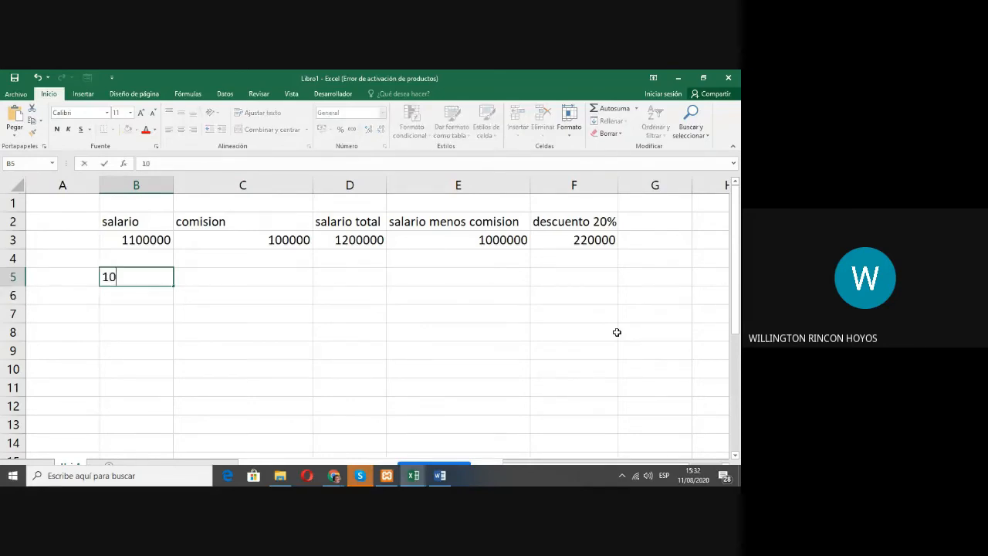
key(Return)
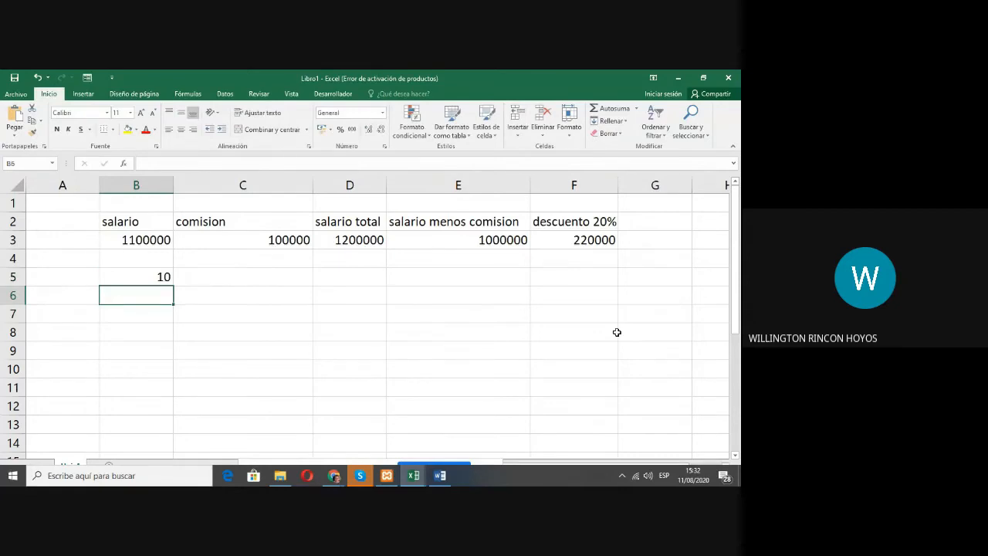
text(20)
key(Return)
text(3)
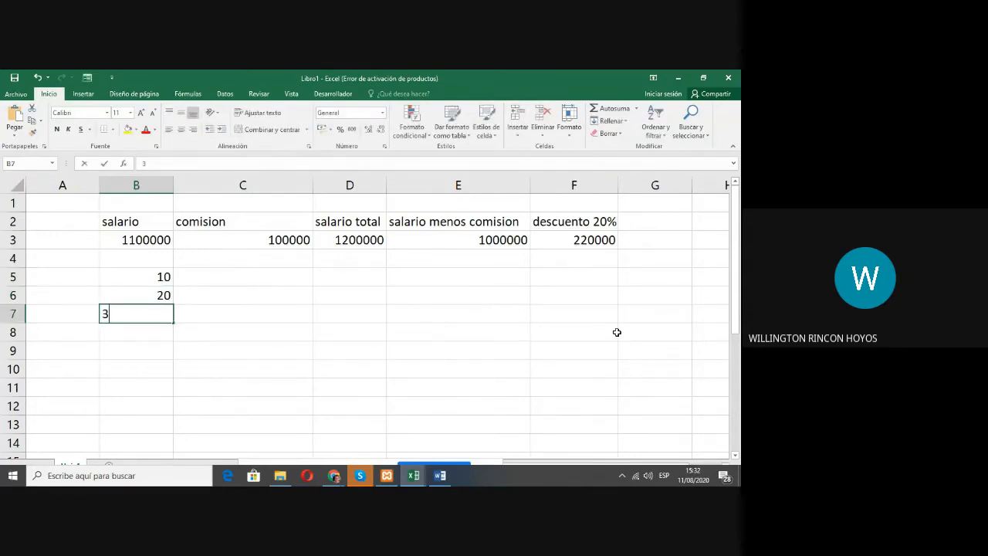
text(0)
key(Return)
text(40)
key(Return)
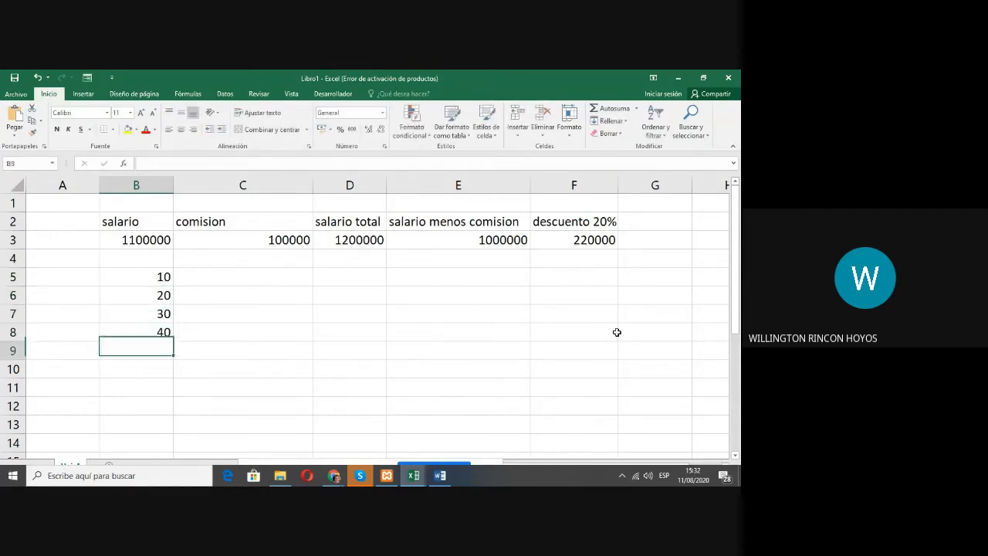
text(50)
key(Return)
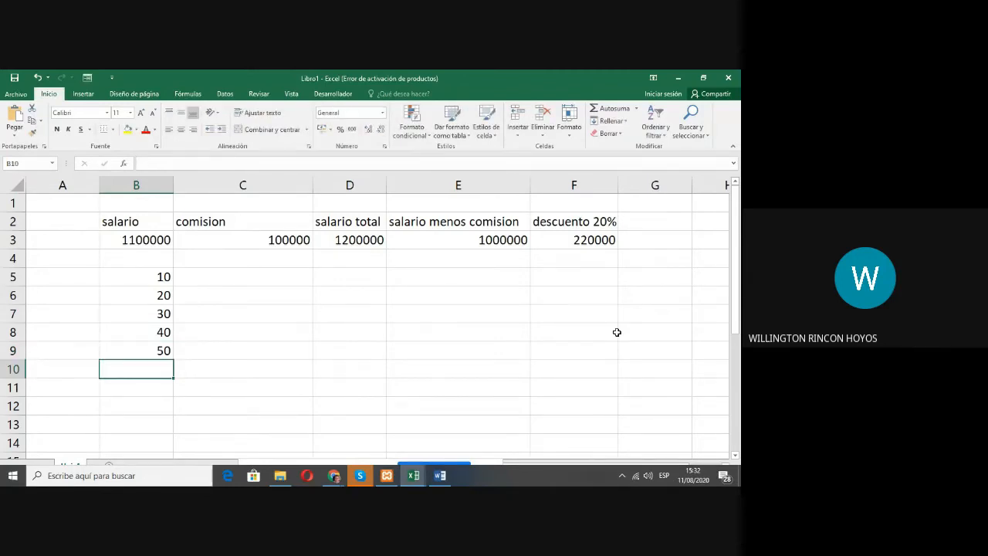
Step: Add the five numbers in B10 with the formula =B5+B6+B7+B8+B9, using cell references
text(=)
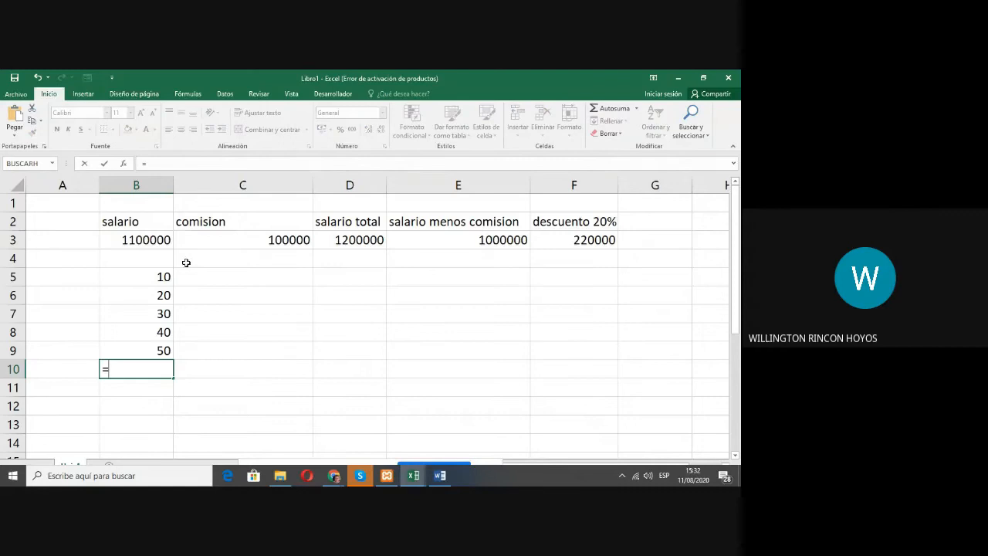
click(136, 275)
text(+)
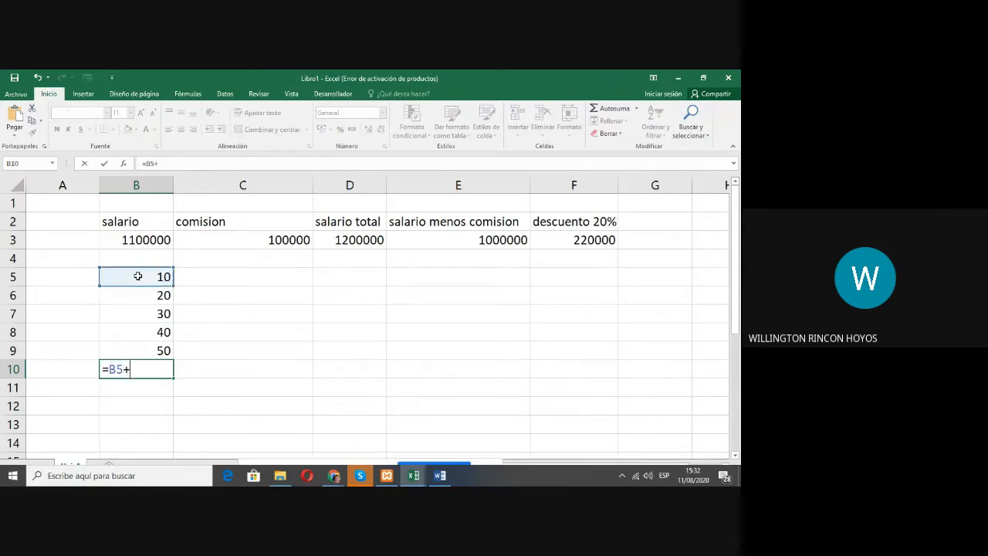
click(138, 292)
text(+)
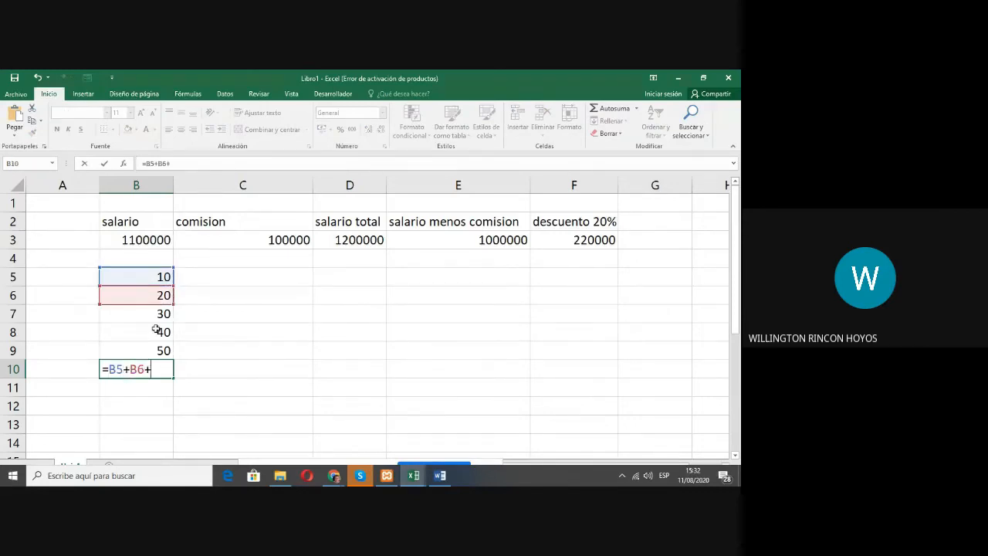
click(156, 313)
text(+)
click(156, 332)
text(+)
click(154, 350)
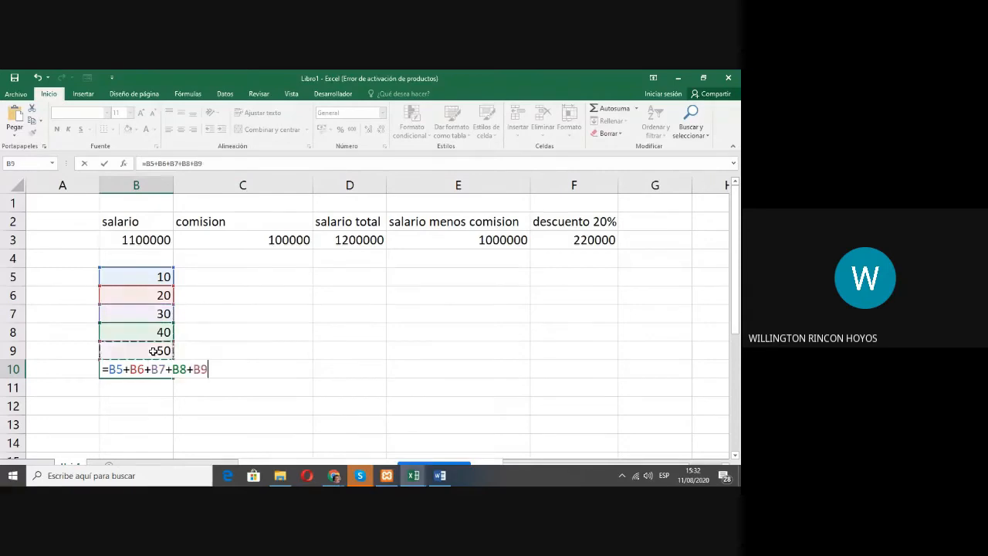
key(ctrl+Return)
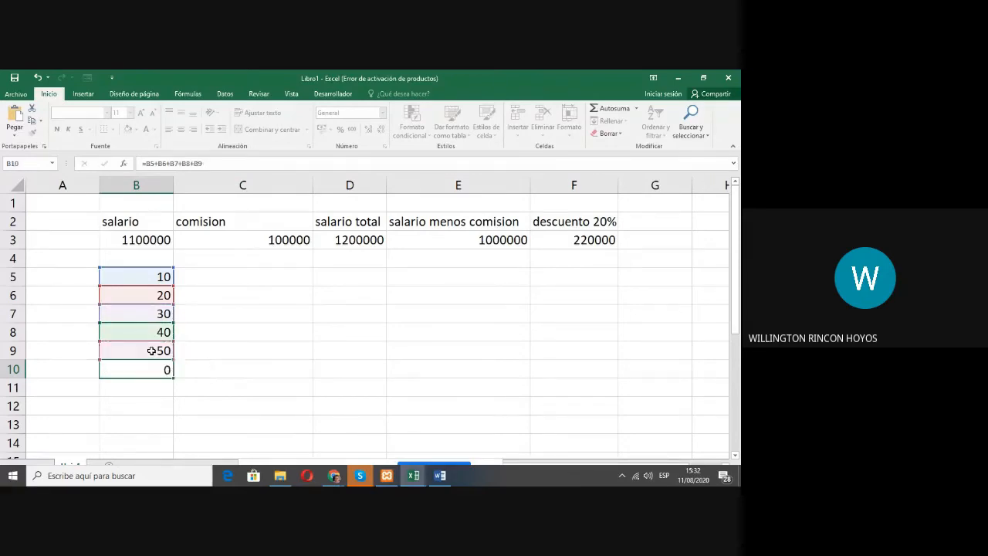
drag(161, 351, 161, 275)
click(140, 371)
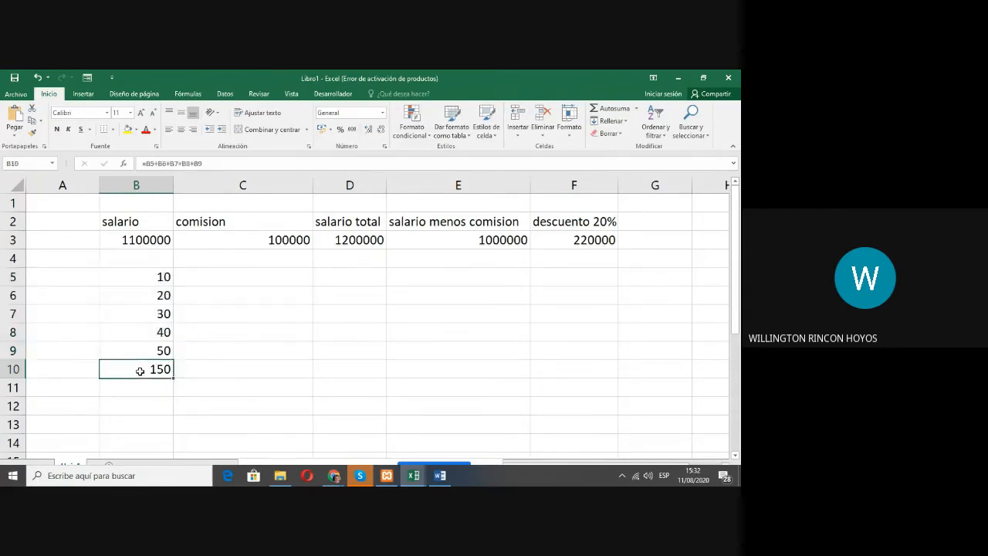
Step: Edit the formula in B10 to subtract the last number, making it =B5+B6+B7+B8-B9
double_click(139, 371)
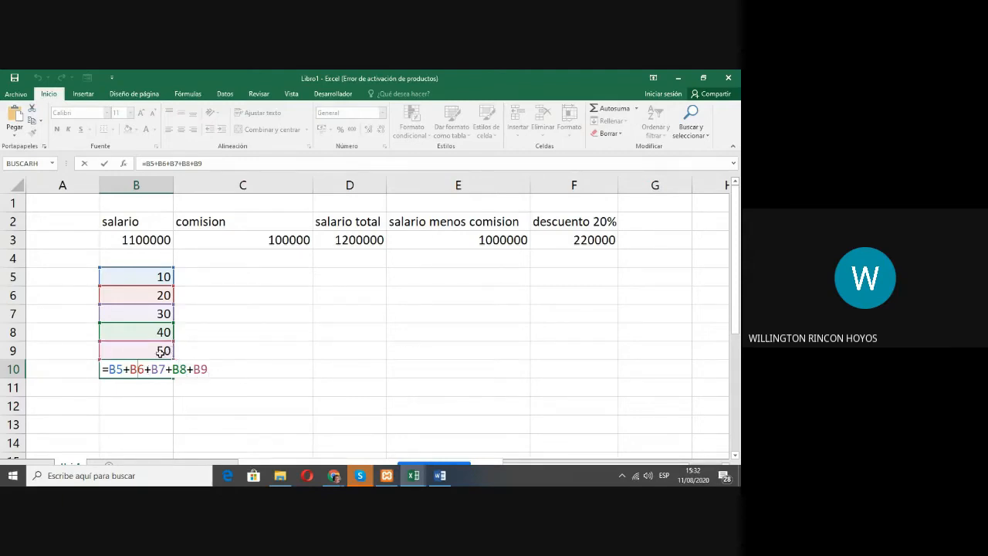
click(192, 369)
key(BackSpace)
text(-)
key(Return)
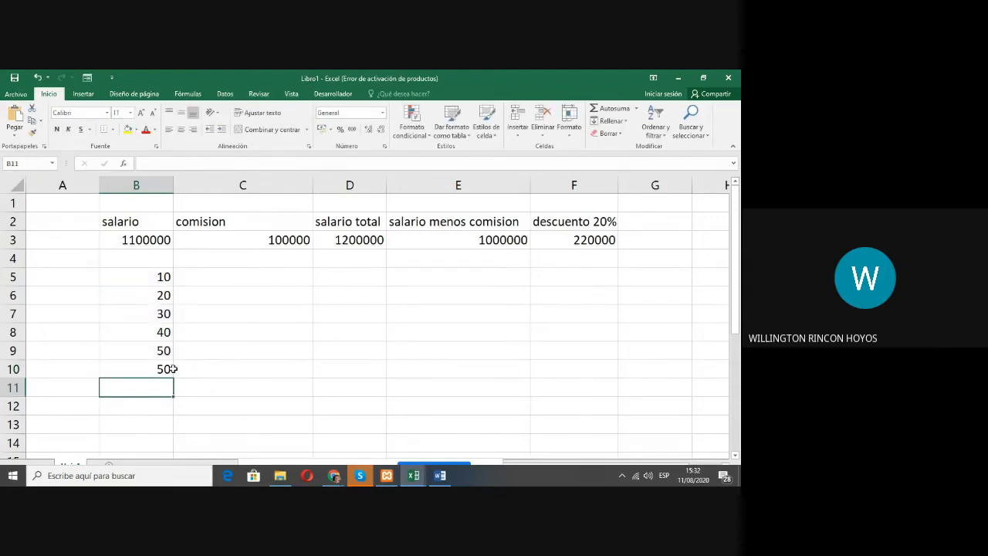
Step: Review the numbers in B5 to B8 and the cell references used in the B10 formula
click(168, 368)
click(163, 278)
drag(163, 294, 162, 331)
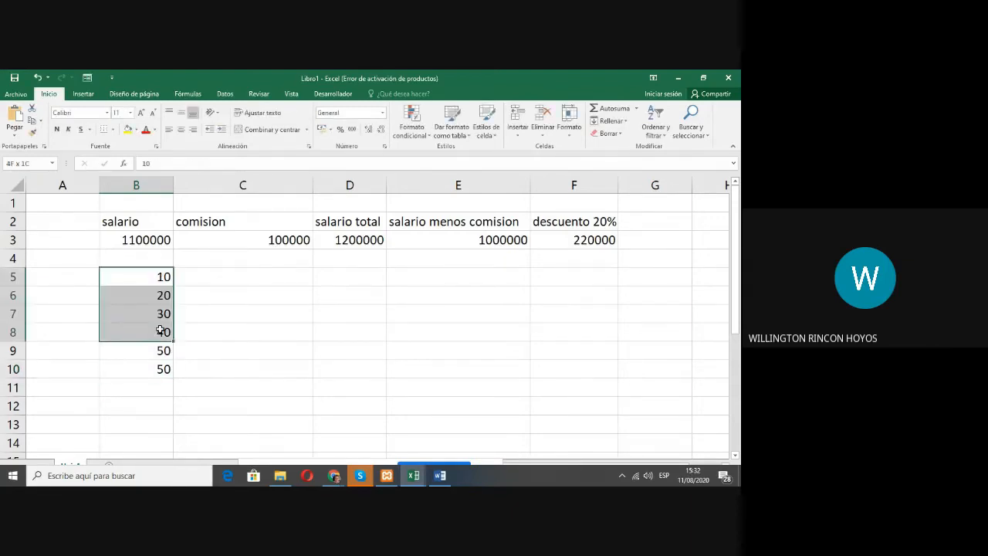
click(168, 368)
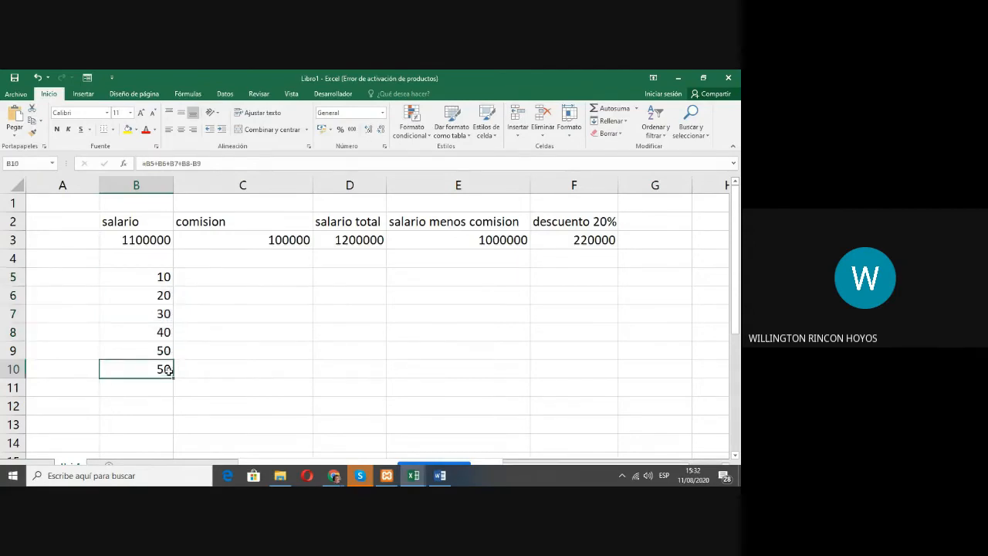
double_click(152, 367)
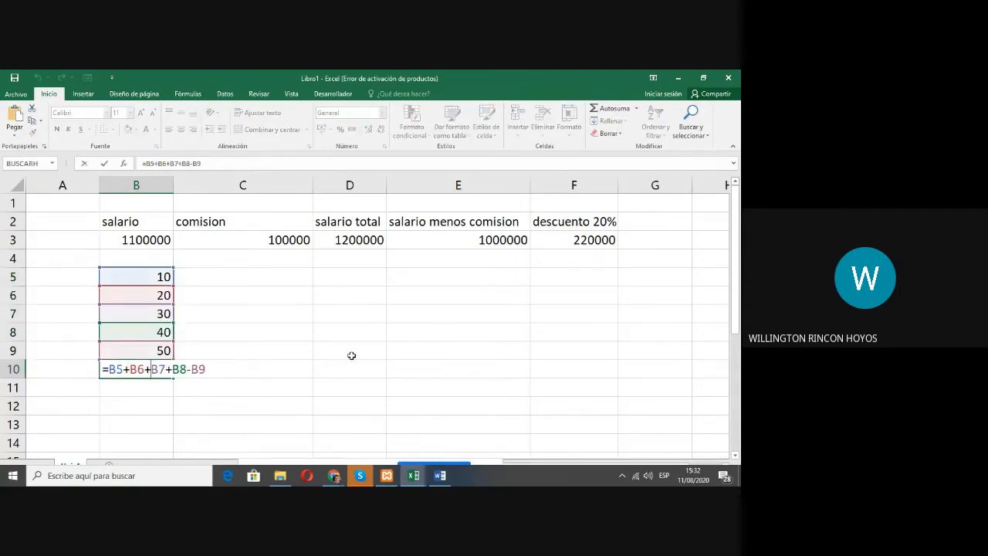
click(344, 308)
key(Escape)
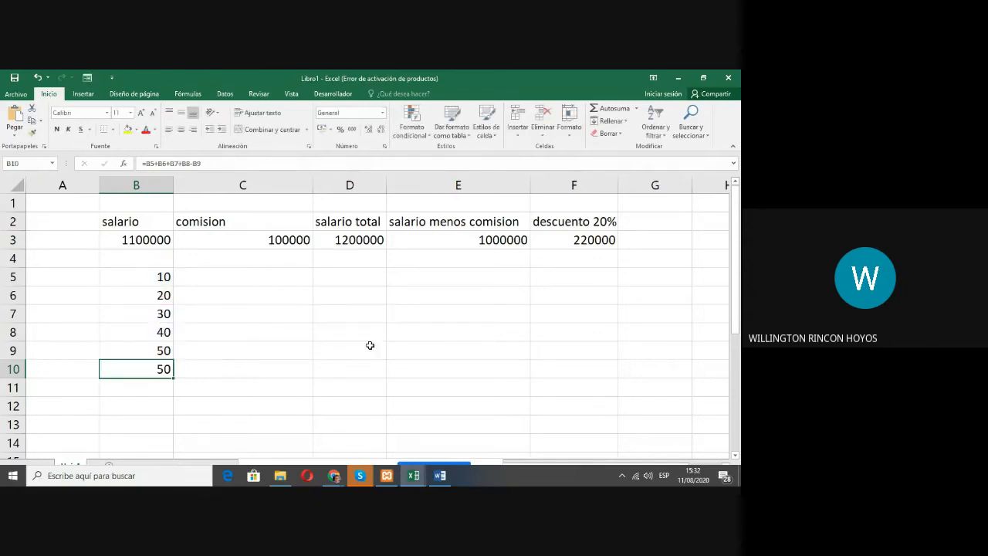
Step: Enter 10 in D7 and square it in D8 with the formula =D7*D7
click(366, 314)
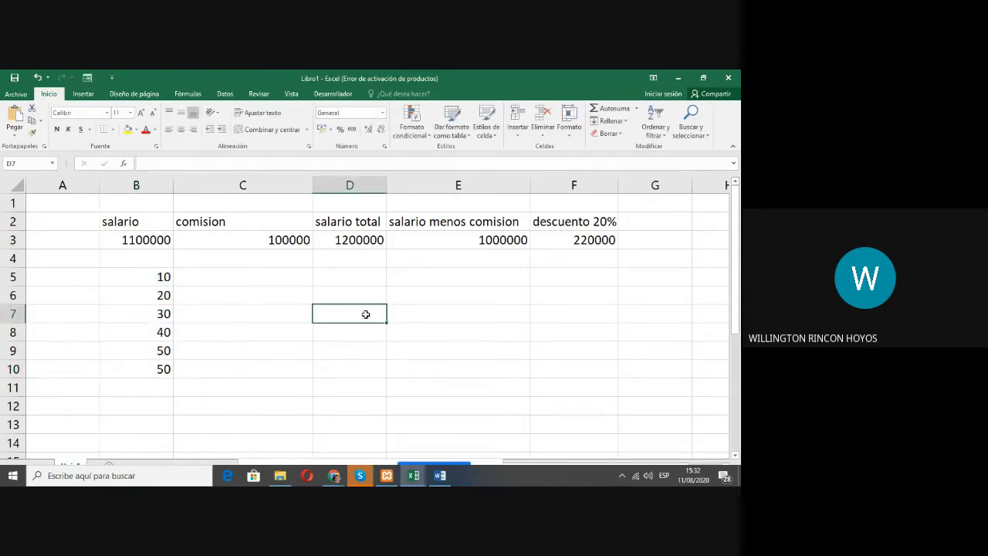
text(10)
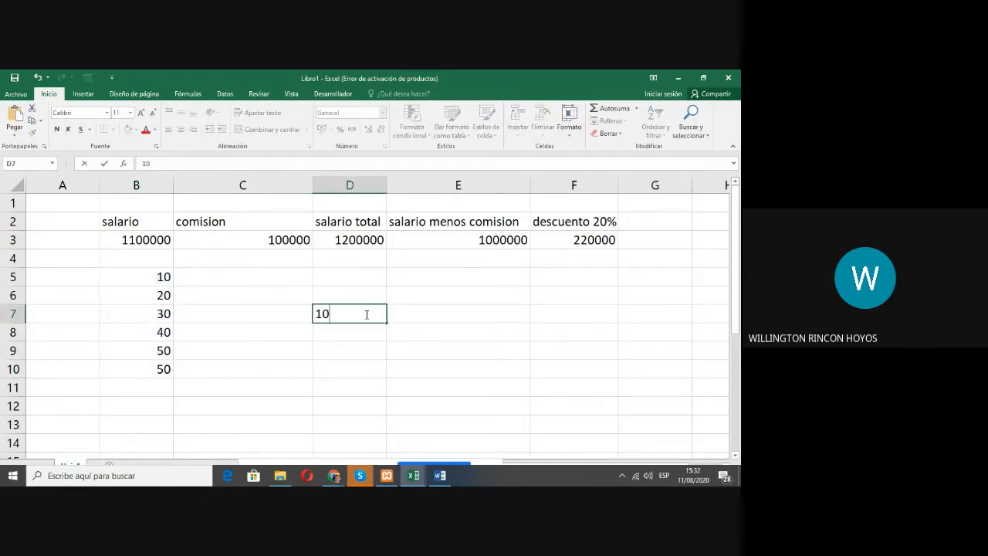
key(Return)
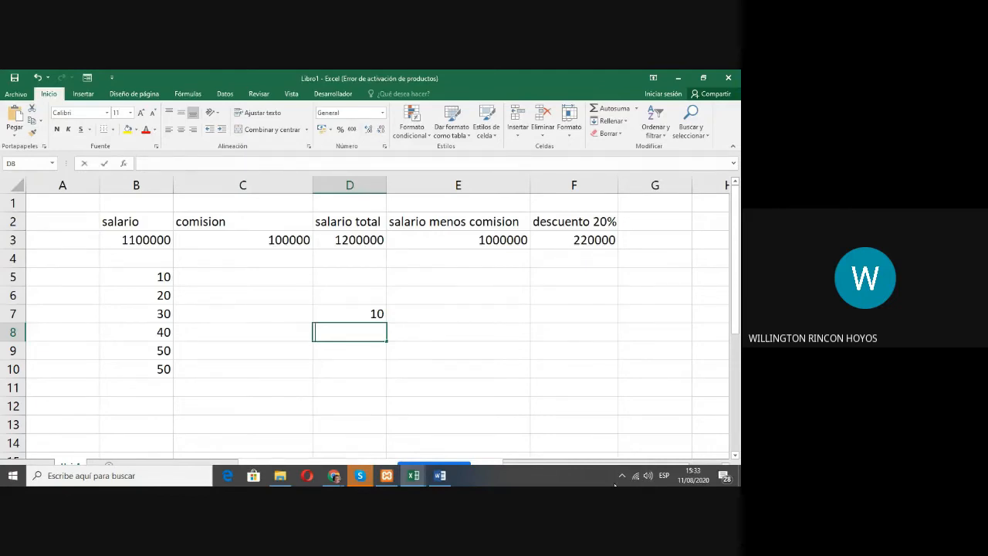
text(=)
click(364, 314)
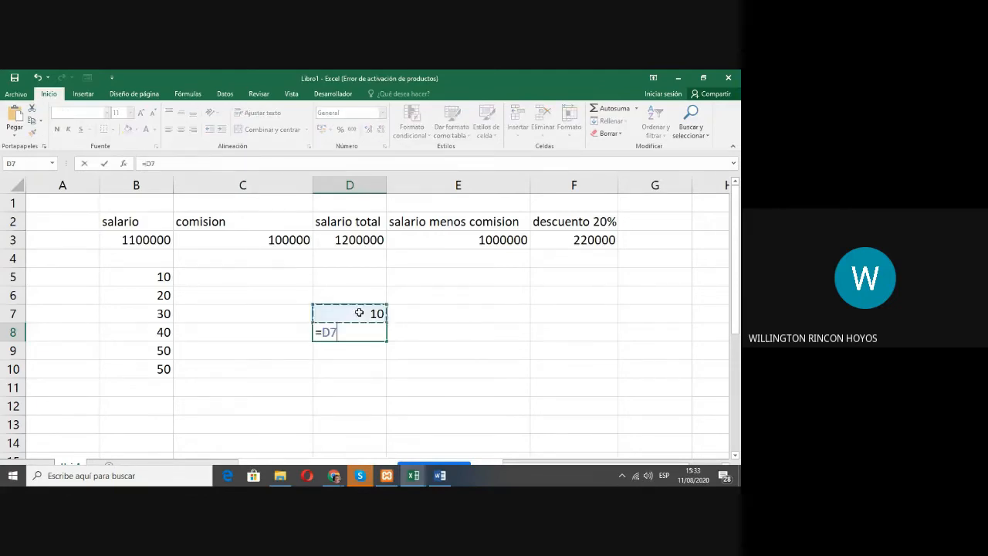
text(*)
click(359, 313)
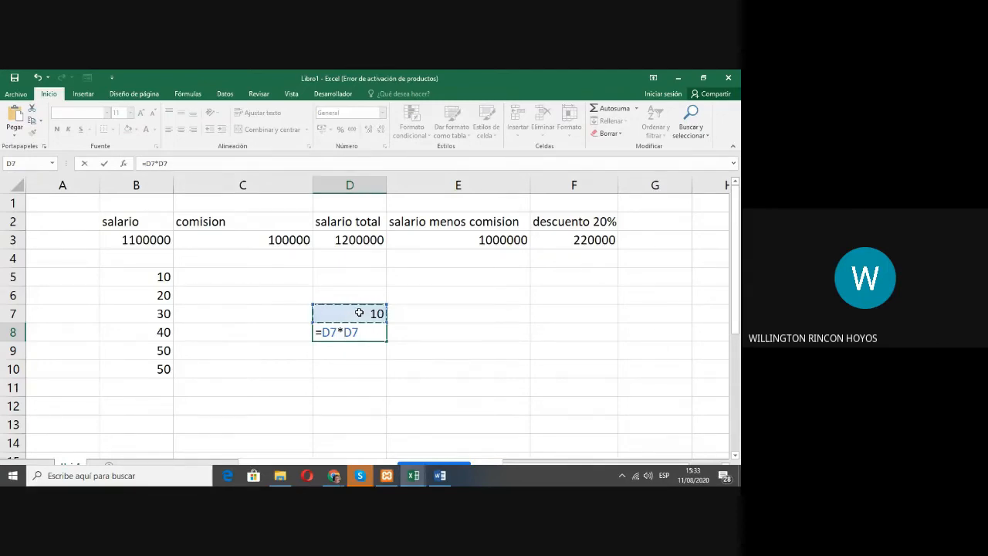
key(Return)
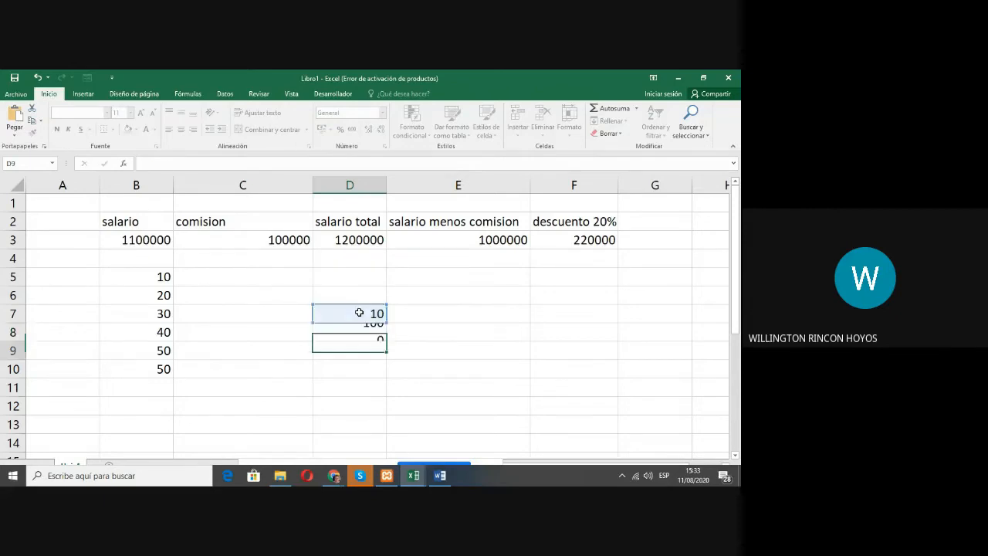
Step: Test the squaring formula by setting D7 to 20 and to 30
key(Up)
key(Up)
text(2)
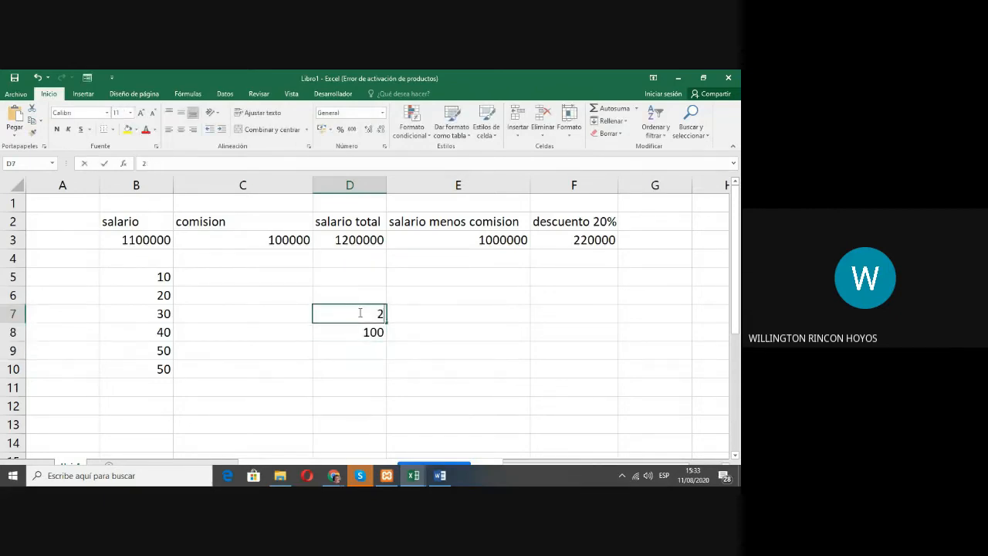
text(0)
key(Return)
key(Up)
text(30)
key(Return)
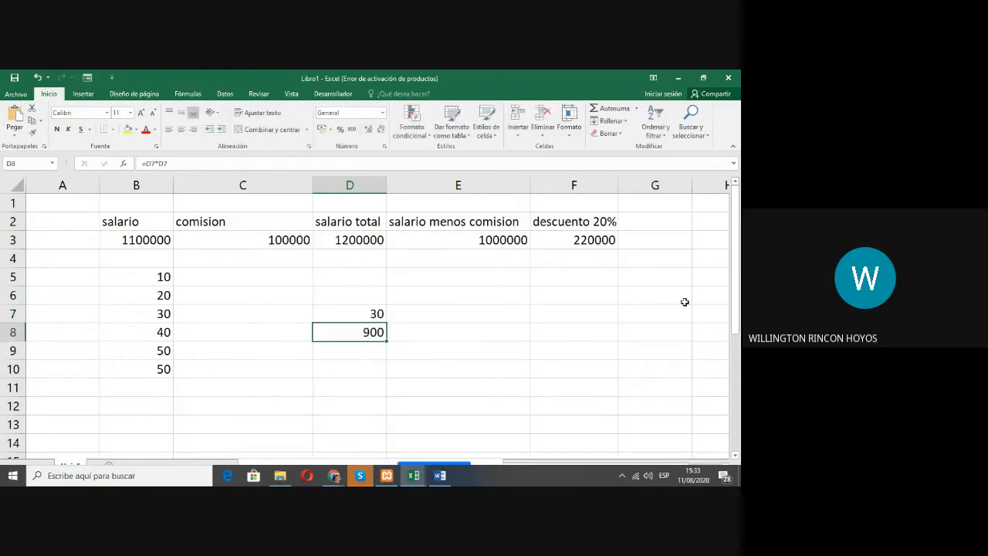
text(1)
key(ctrl+z)
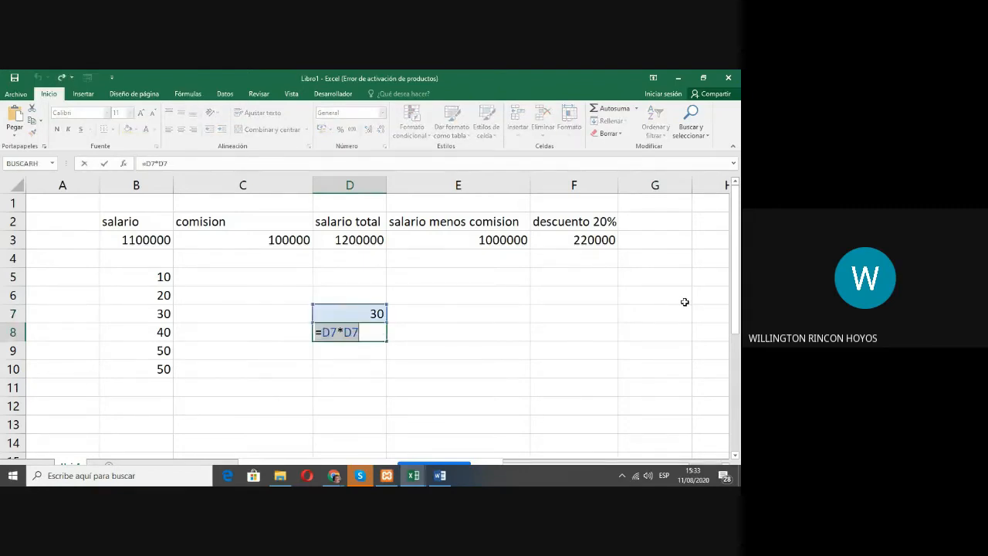
key(Escape)
Step: Test the squaring formula with 2 in D7, and replace that number with 5
key(Up)
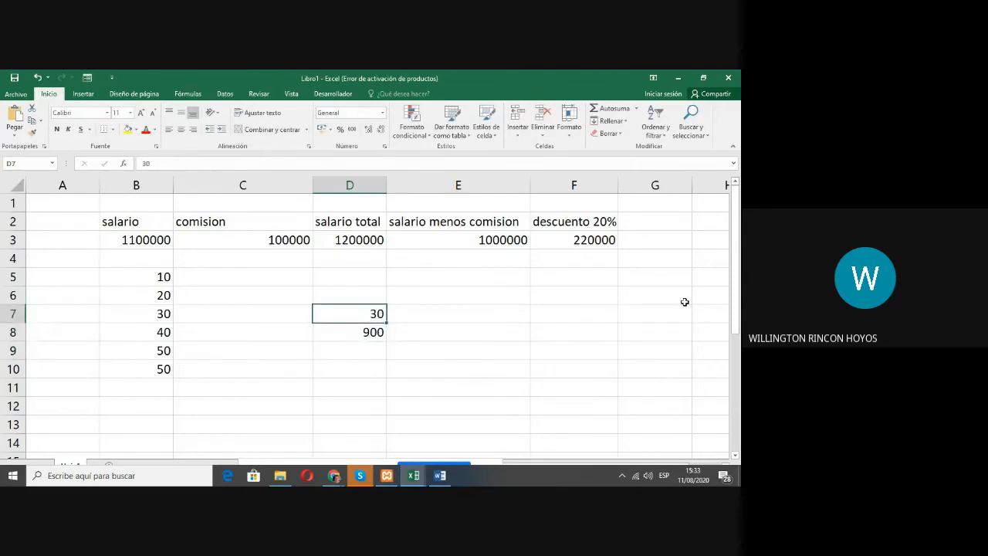
text(2)
key(Return)
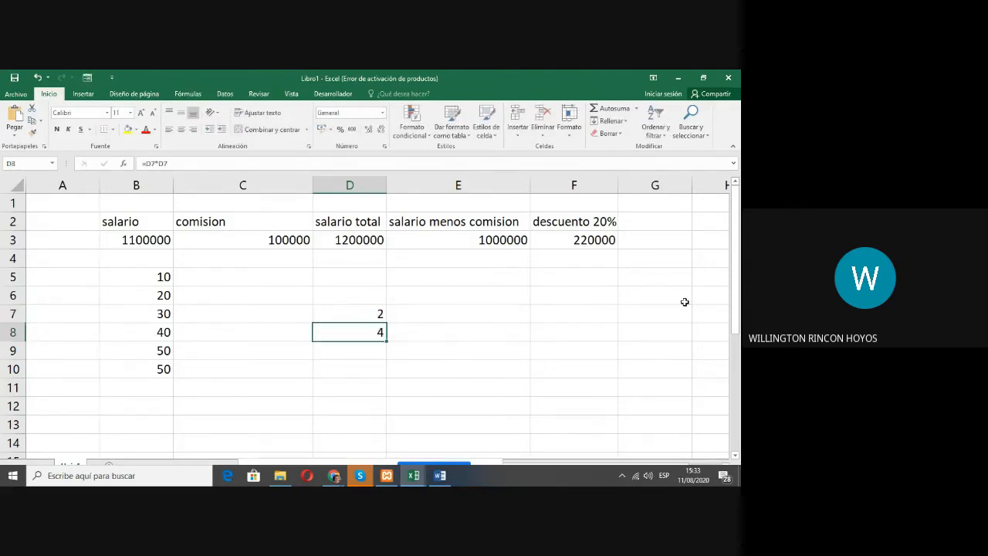
key(Up)
text(5)
key(Return)
Step: Show the squaring formula in D8 to examine its references to D7
key(Up)
key(Down)
key(F2)
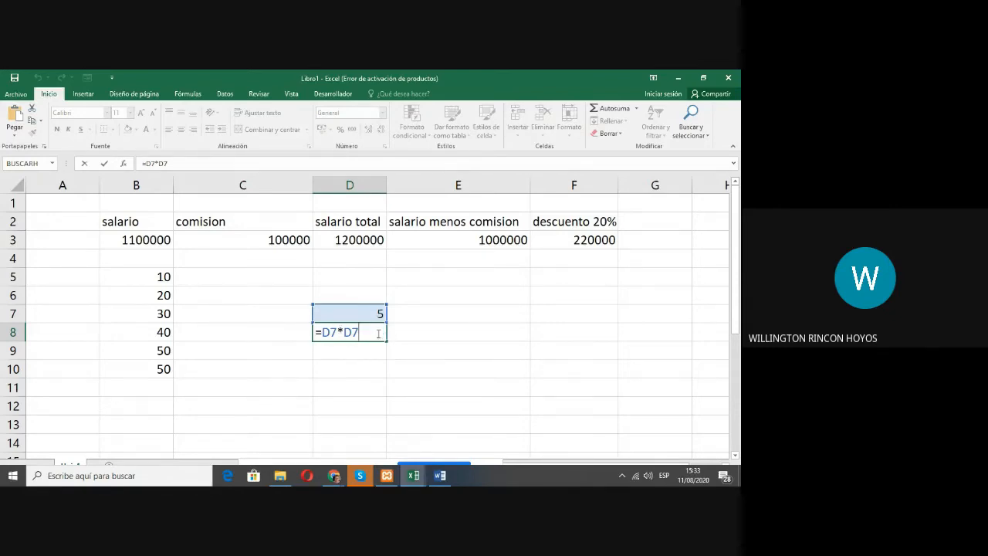
Step: Enter 100 in D10 and 50 in the adjacent cell E10
click(369, 373)
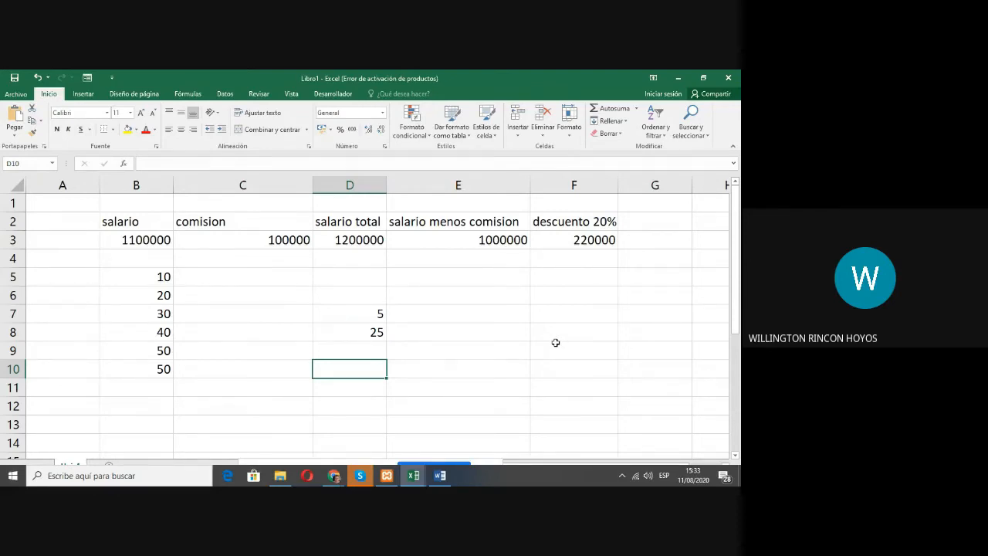
text(100)
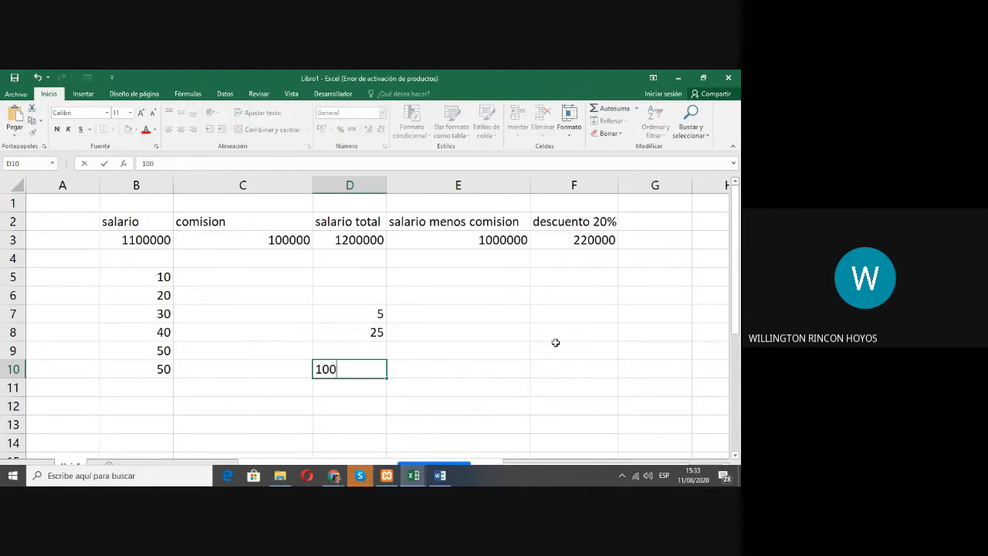
key(Return)
key(Up)
key(Right)
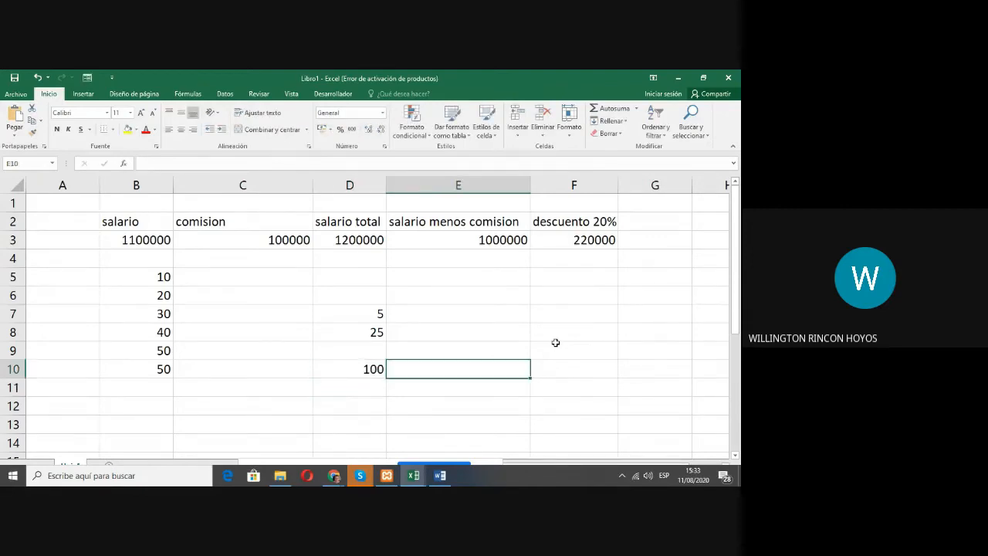
text(50)
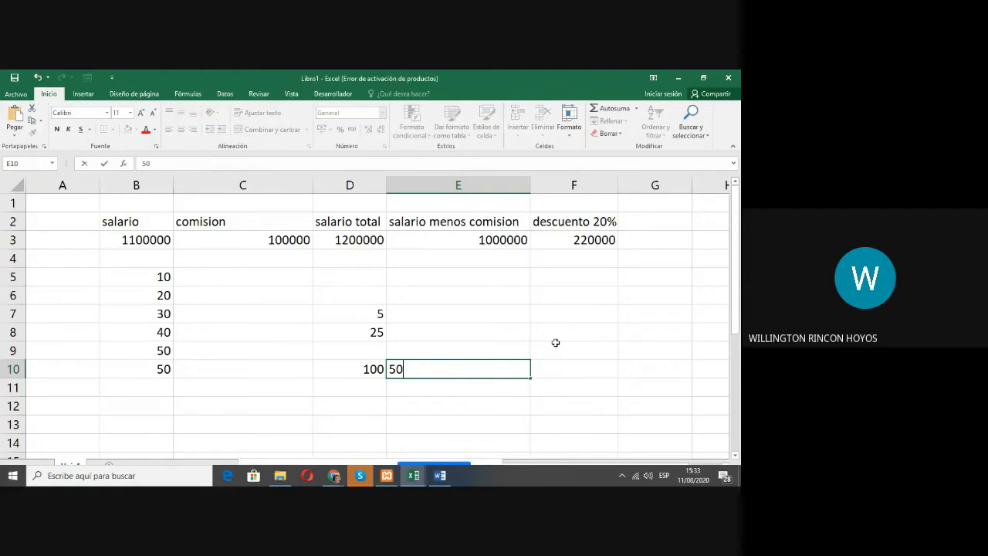
key(Return)
Step: Enter a formula in E11 that divides D10 by E10
text(=)
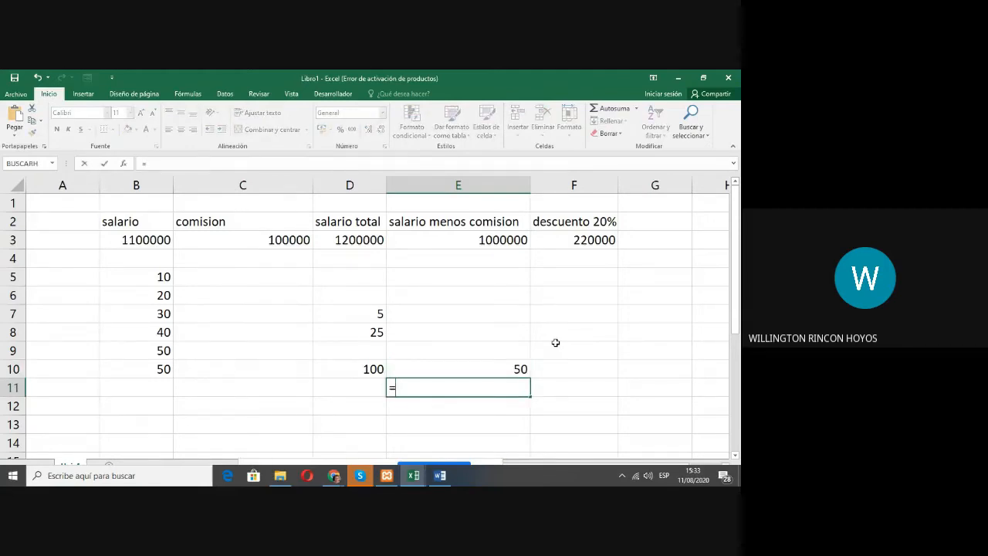
click(360, 370)
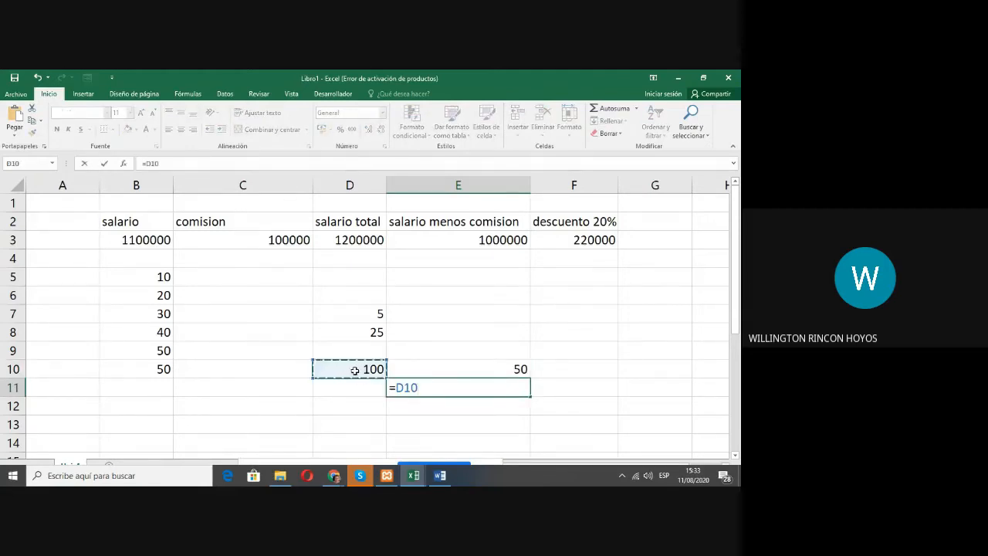
text(/)
click(488, 363)
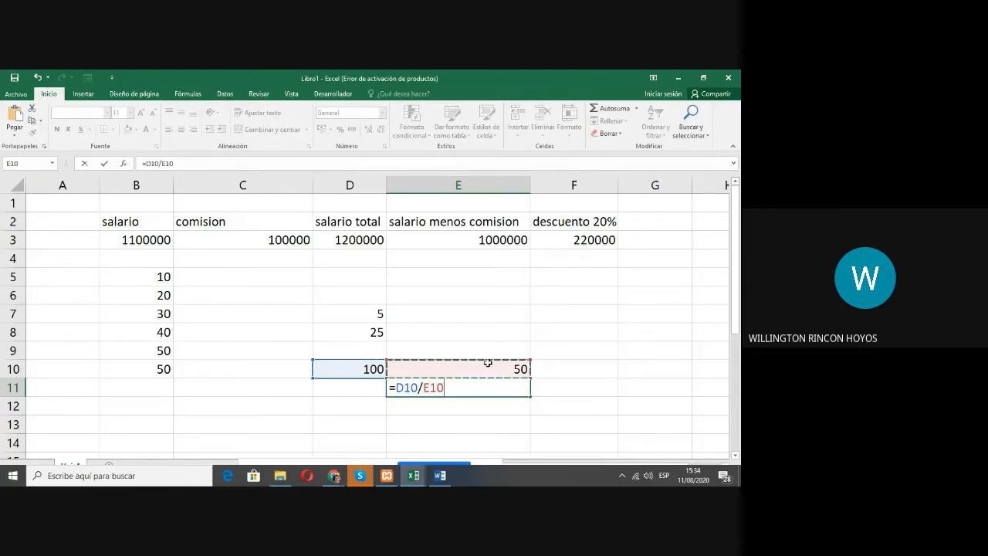
key(Return)
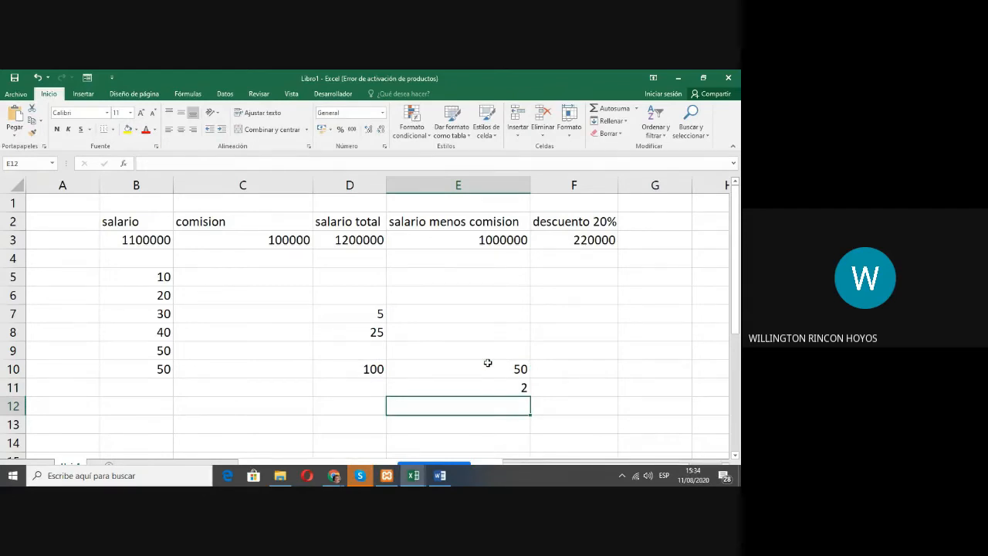
Step: Test the division formula by setting the divisor in E10 to 100 and to 20
key(Up)
key(Up)
text(100)
key(Return)
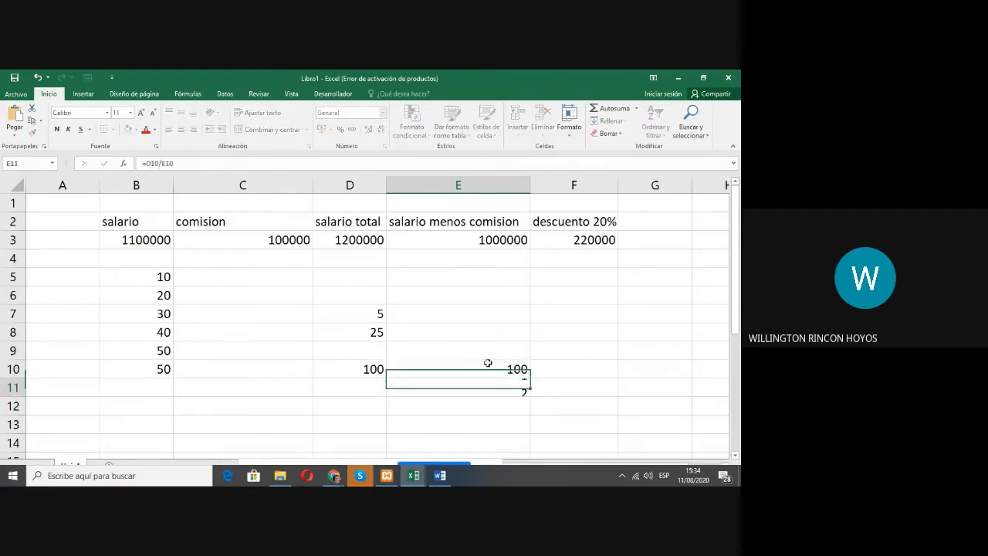
key(Up)
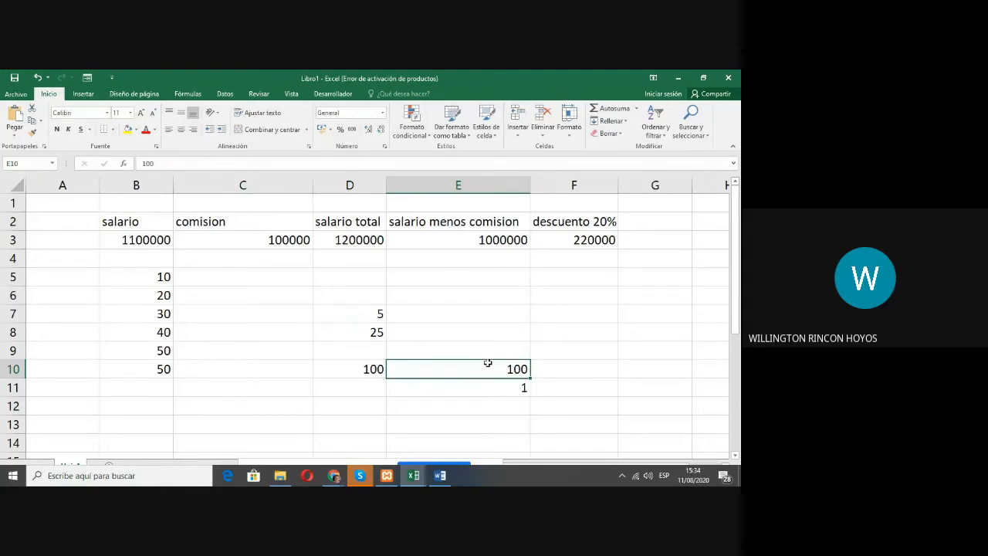
text(20)
key(Return)
text(1)
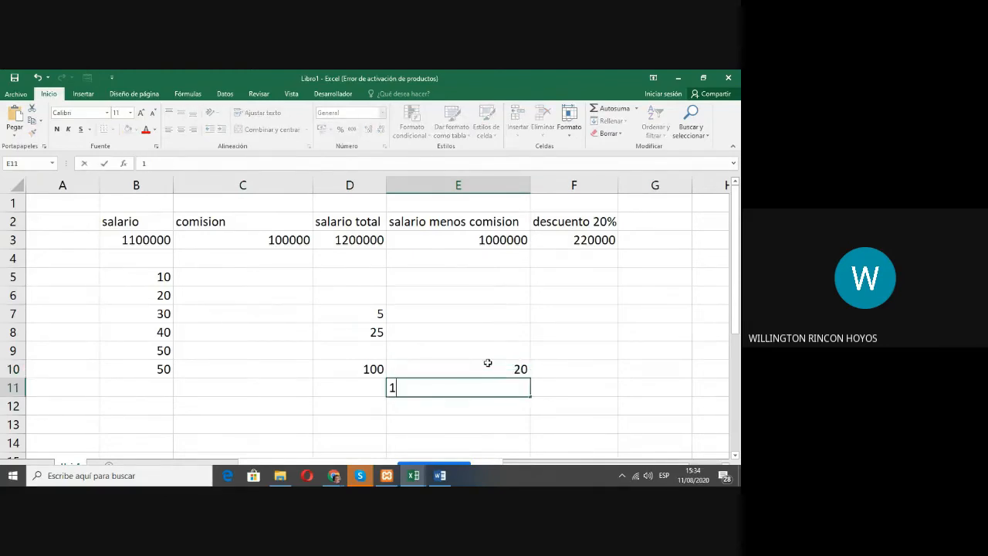
key(ctrl+z)
key(Escape)
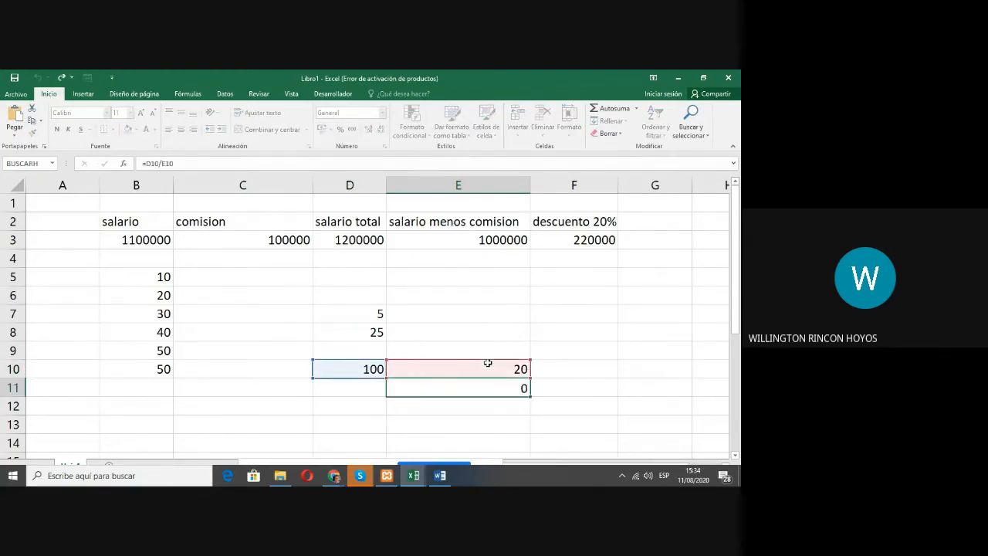
key(Up)
key(Down)
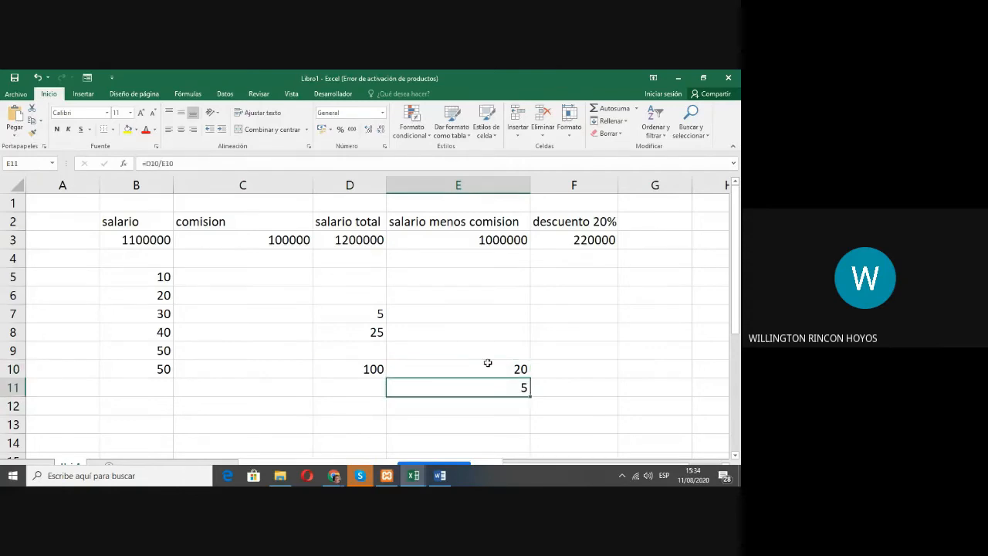
Step: Test the division formula with 10, 5 and 1 as the divisor in E10
key(Up)
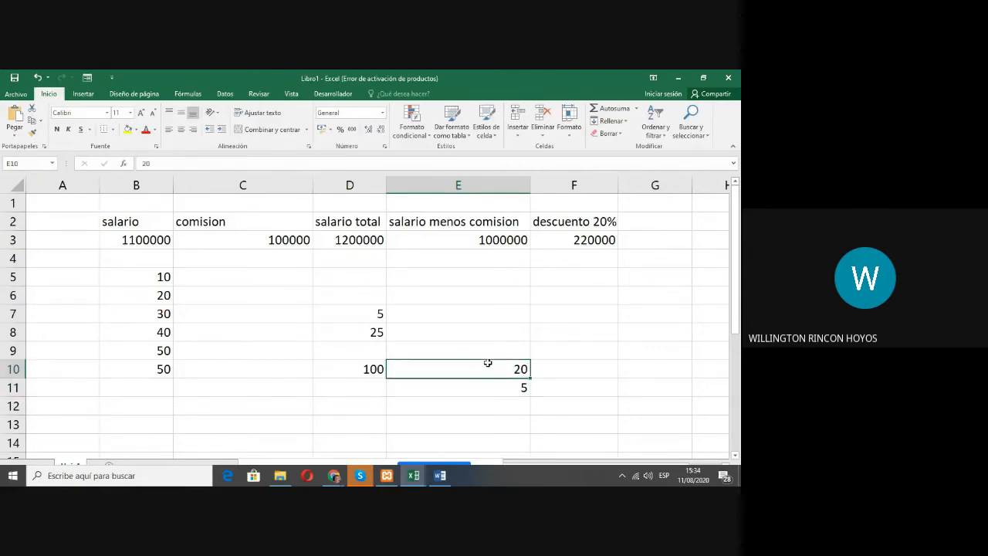
text(10)
key(Return)
key(Up)
text(5)
key(Return)
key(Up)
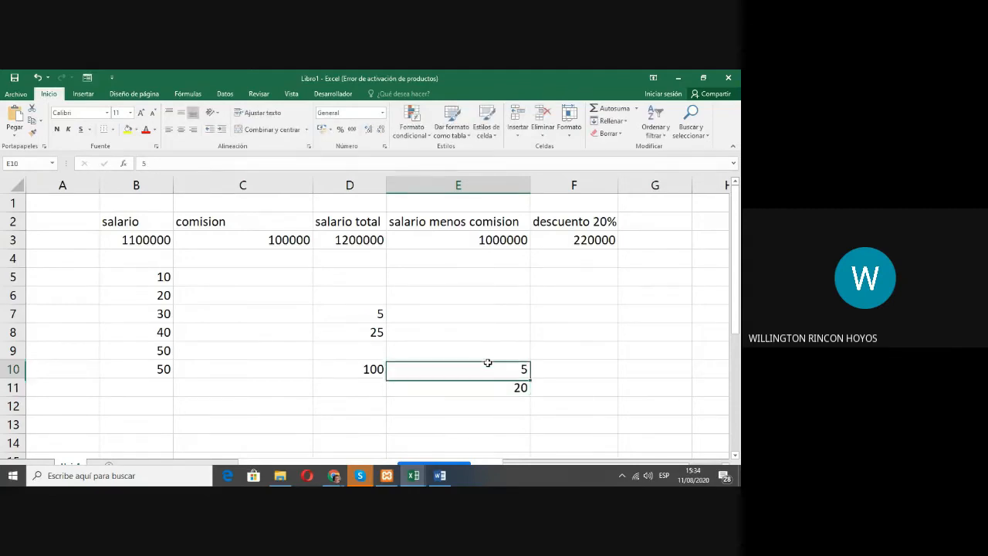
text(1)
key(Return)
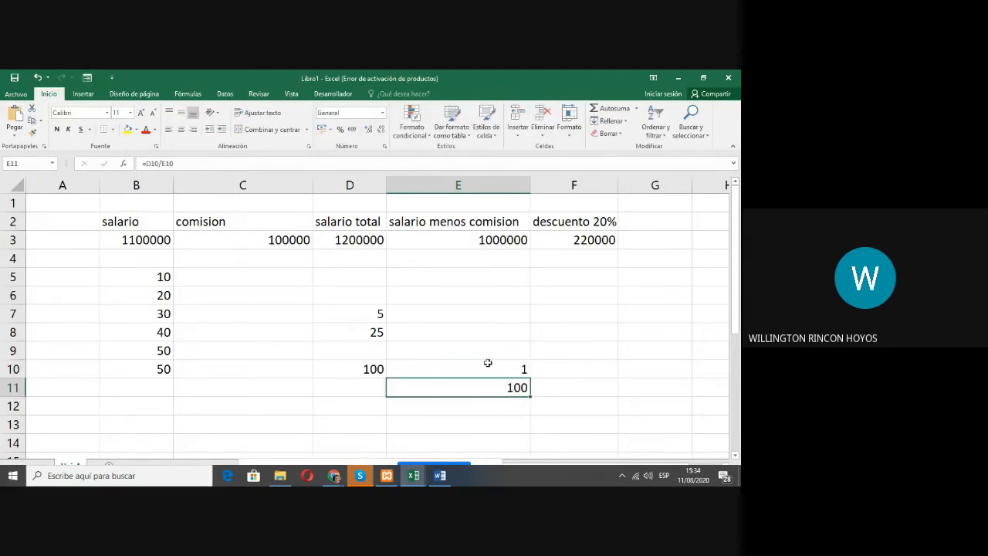
Step: Try a division by zero by setting E10 to 0, and check the divisor and the formula in E11
key(Up)
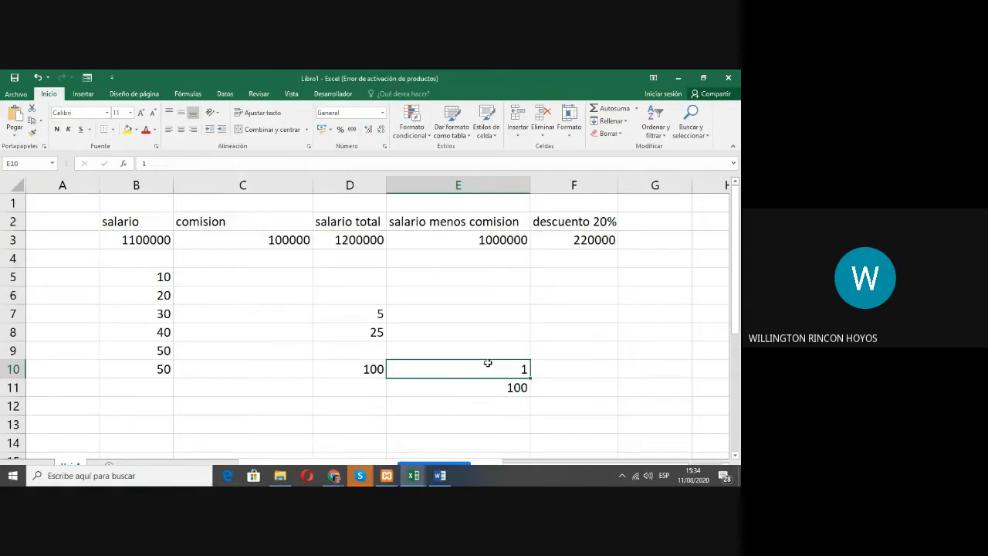
text(0)
key(Return)
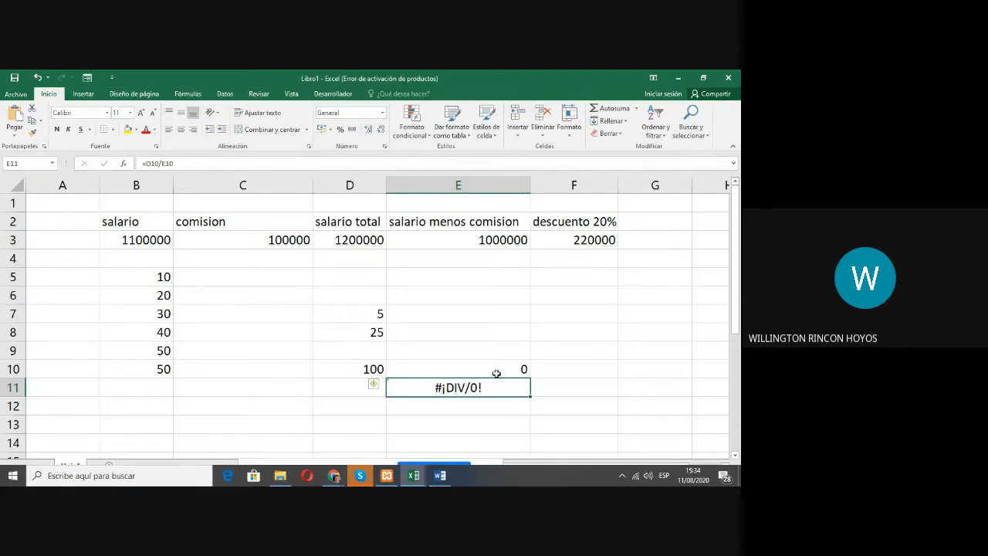
click(455, 369)
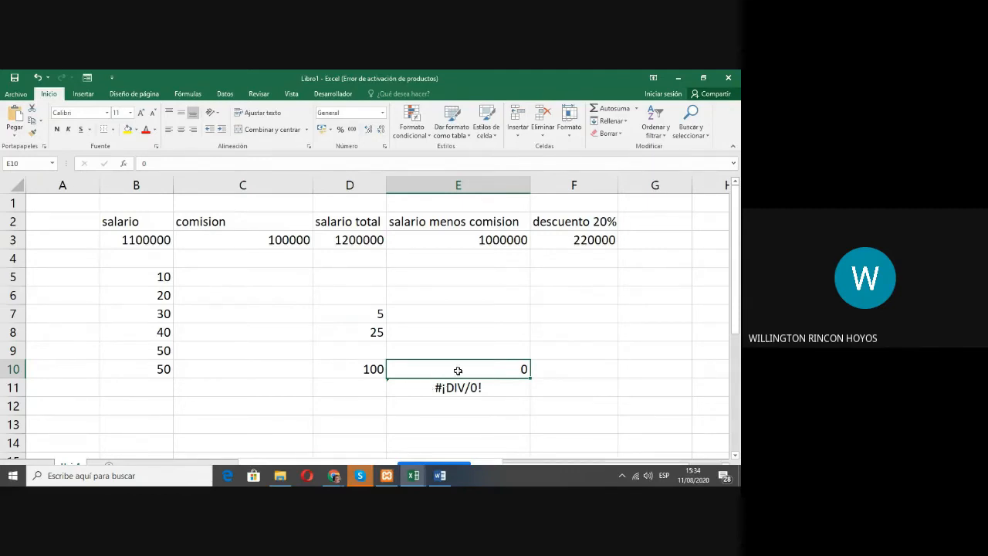
double_click(496, 371)
click(512, 386)
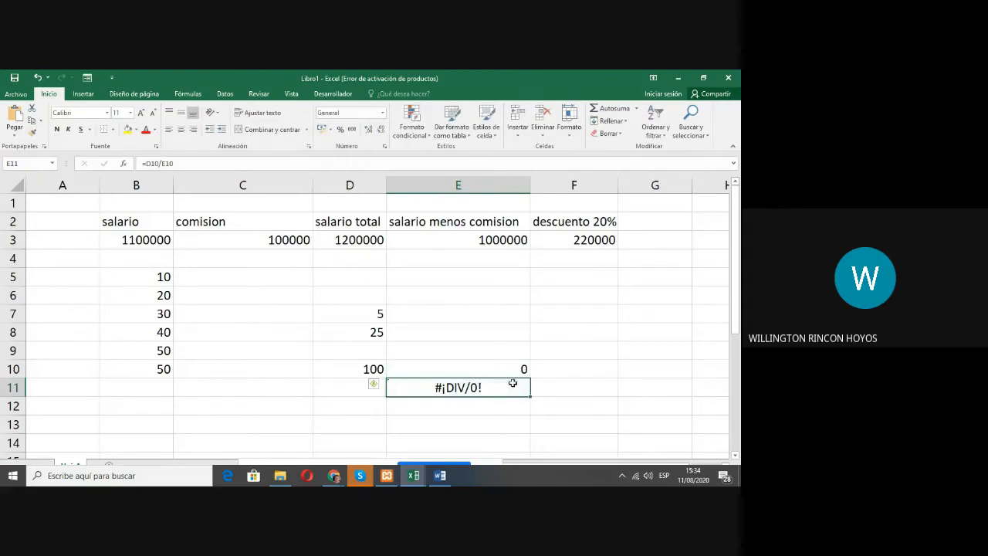
Step: Change the divisor in E10 to 0.1 and to 0.01 to test decimal divisors
double_click(520, 371)
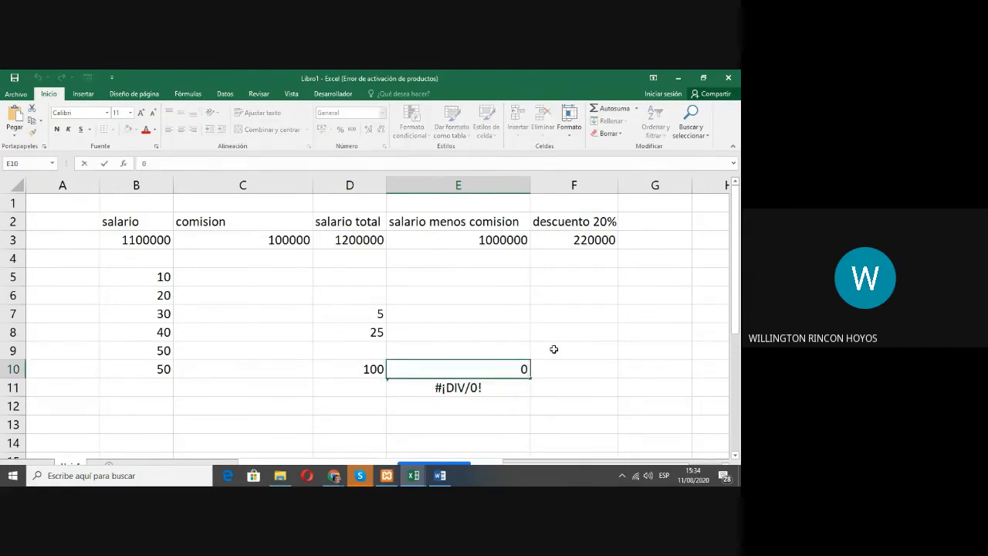
text(.1)
key(Return)
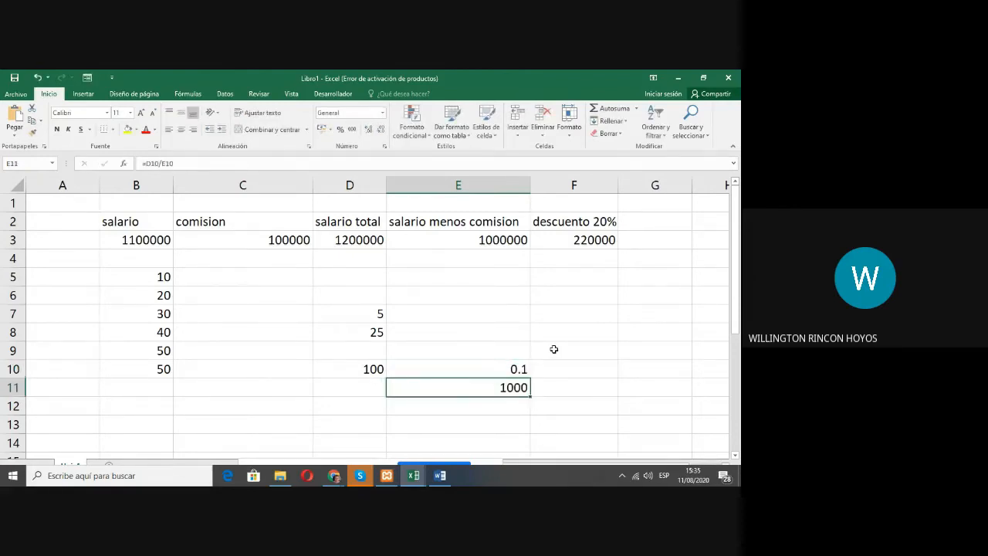
key(Up)
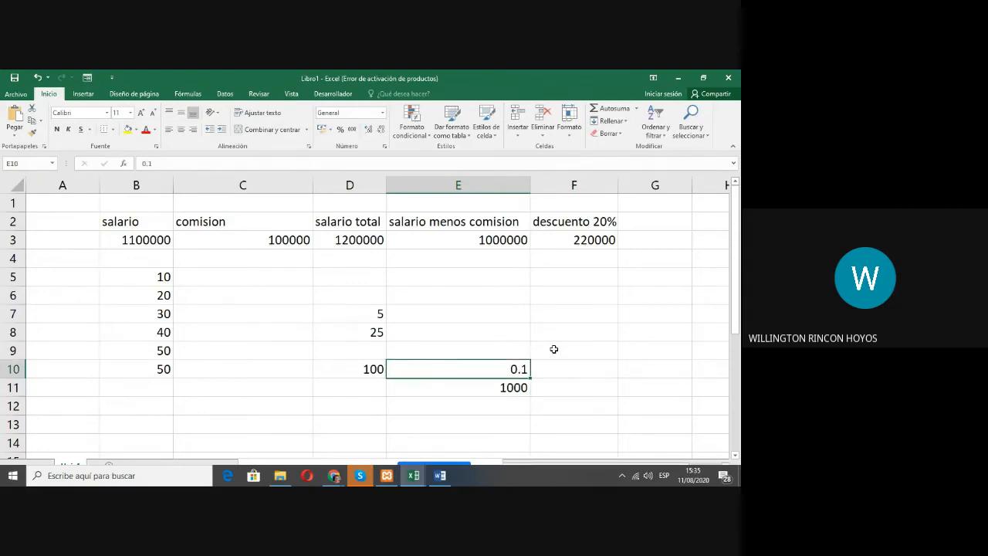
key(F2)
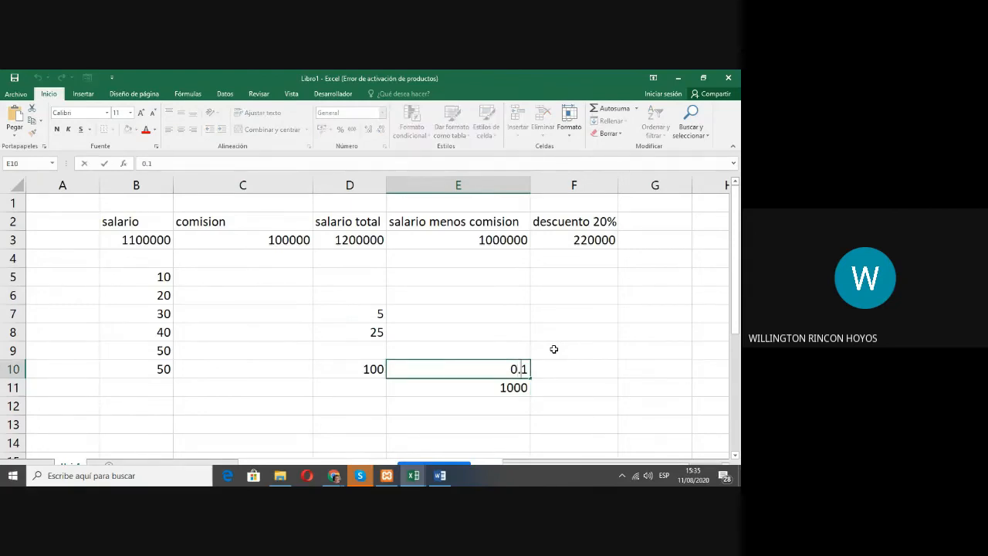
text(0)
key(Return)
Step: Reduce the divisor in E10 further to 0.00001 and to 0.000001
key(Up)
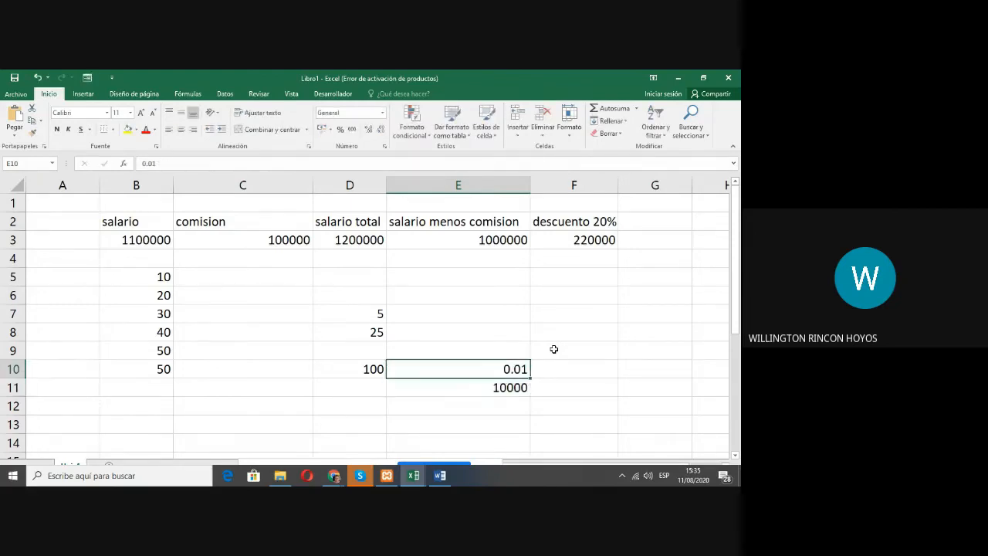
key(F2)
text(000)
key(Return)
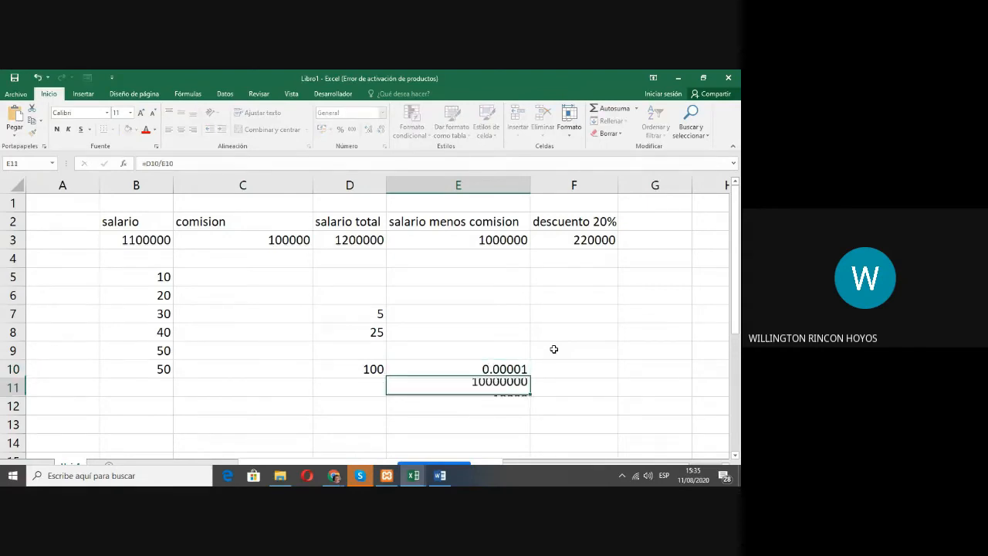
key(Up)
key(F2)
key(Left)
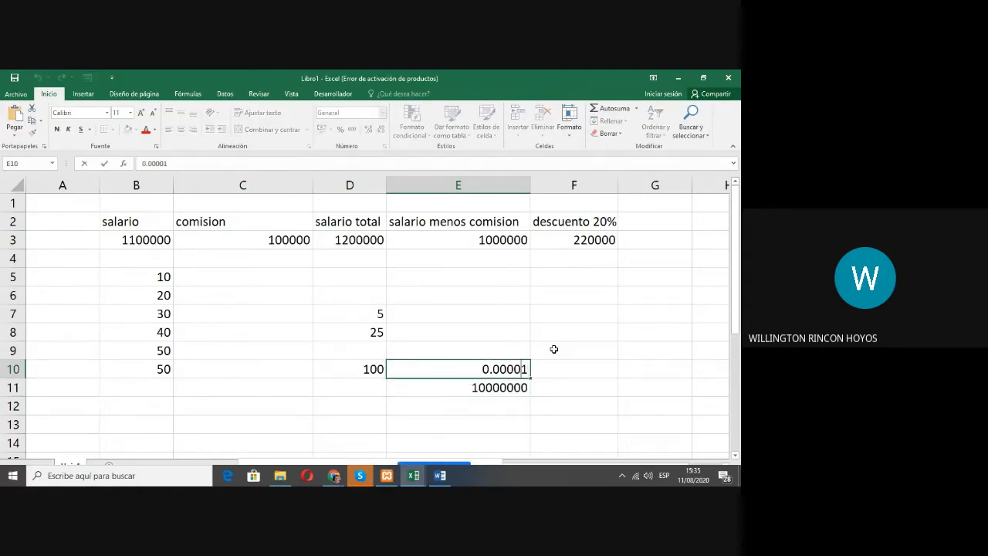
text(0)
key(Return)
Step: Extend the decimal divisor in E10 to 0.0000000001
key(Up)
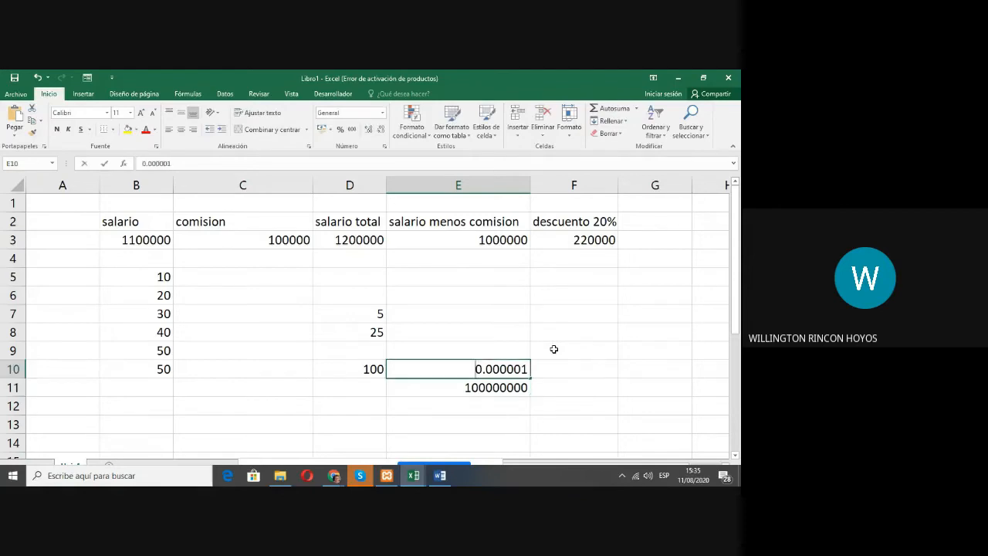
key(F2)
key(Left)
text(0)
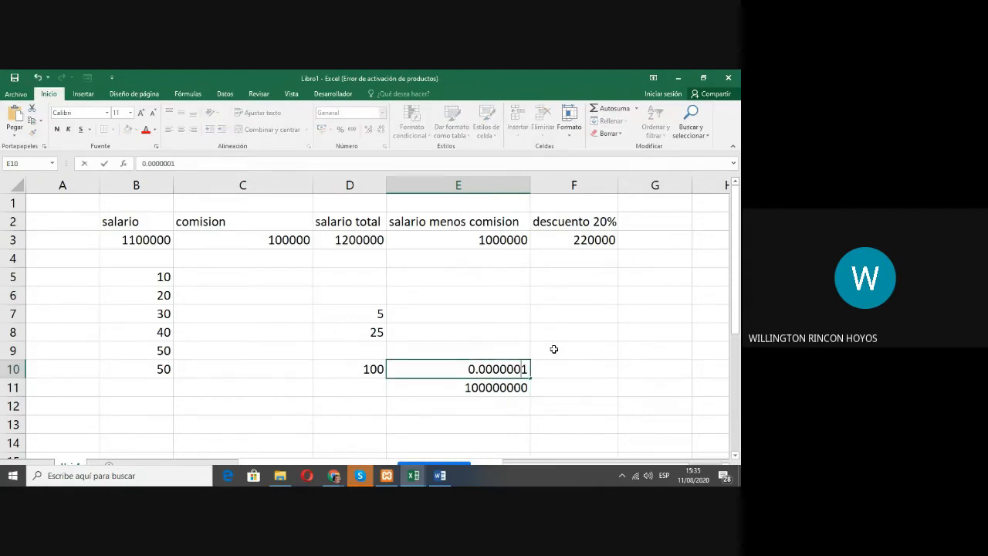
text(000)
key(Return)
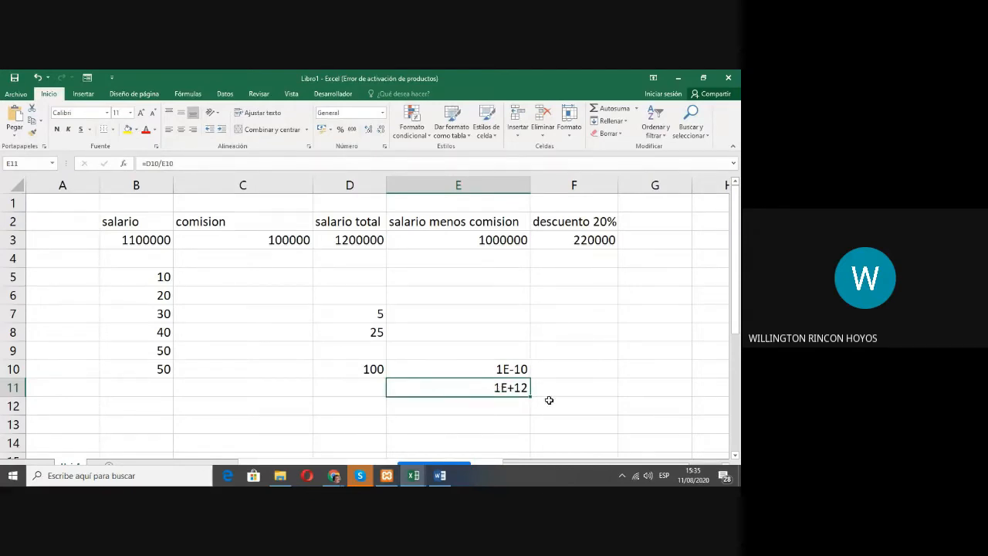
Step: Shorten the decimal divisor in E10 to 0 to demonstrate division by zero
double_click(514, 369)
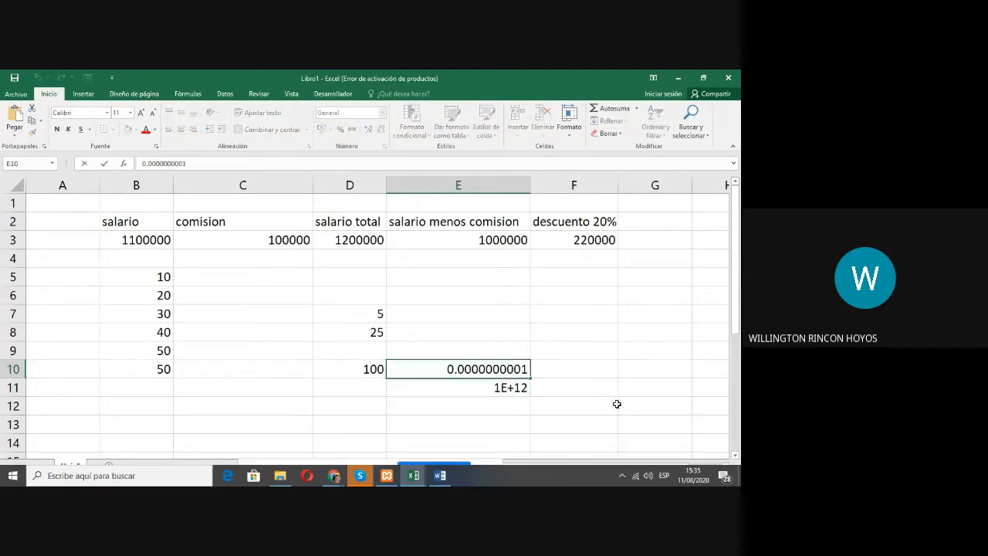
key(Right)
key(Right)
key(BackSpace)
key(BackSpace)
key(BackSpace)
key(BackSpace)
key(BackSpace)
key(BackSpace)
key(BackSpace)
key(BackSpace)
key(BackSpace)
key(BackSpace)
key(BackSpace)
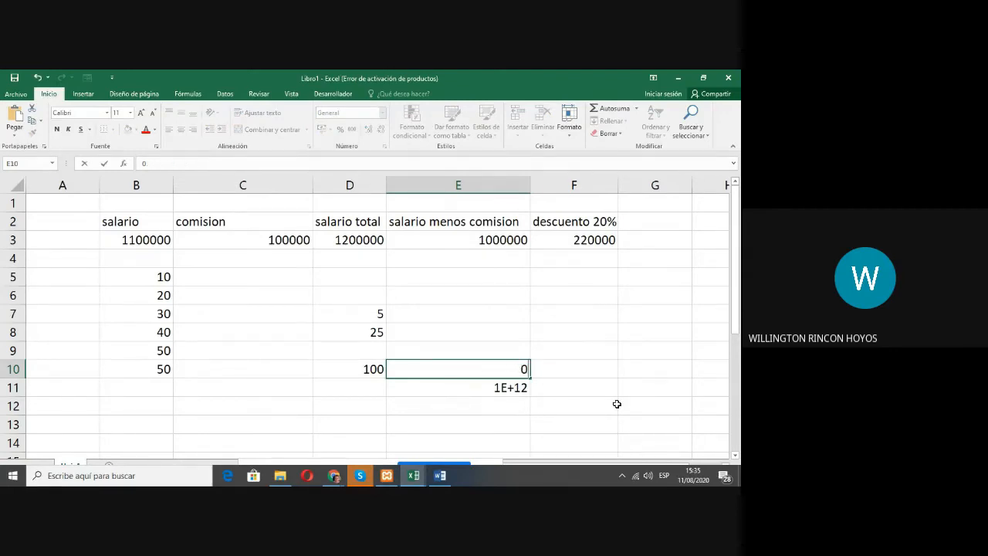
key(Return)
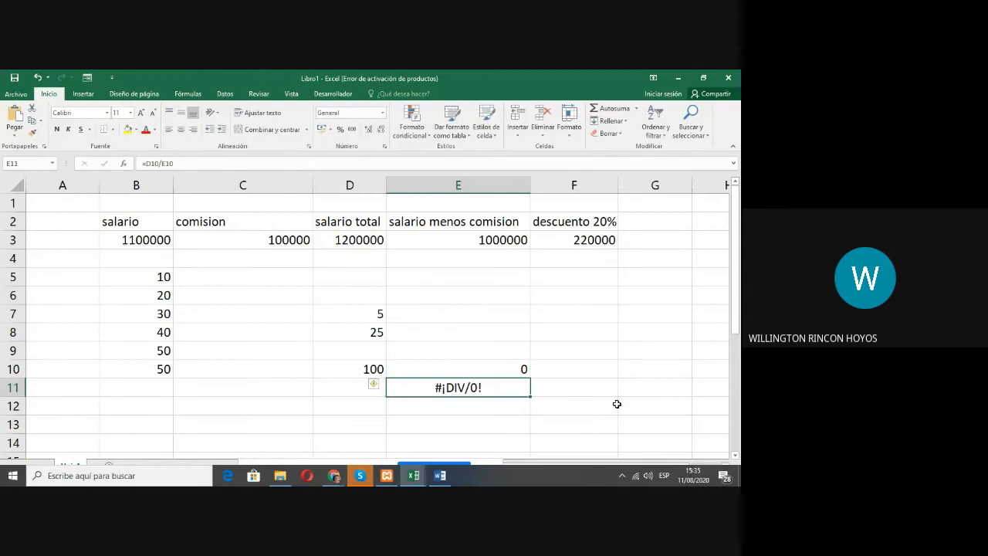
click(500, 372)
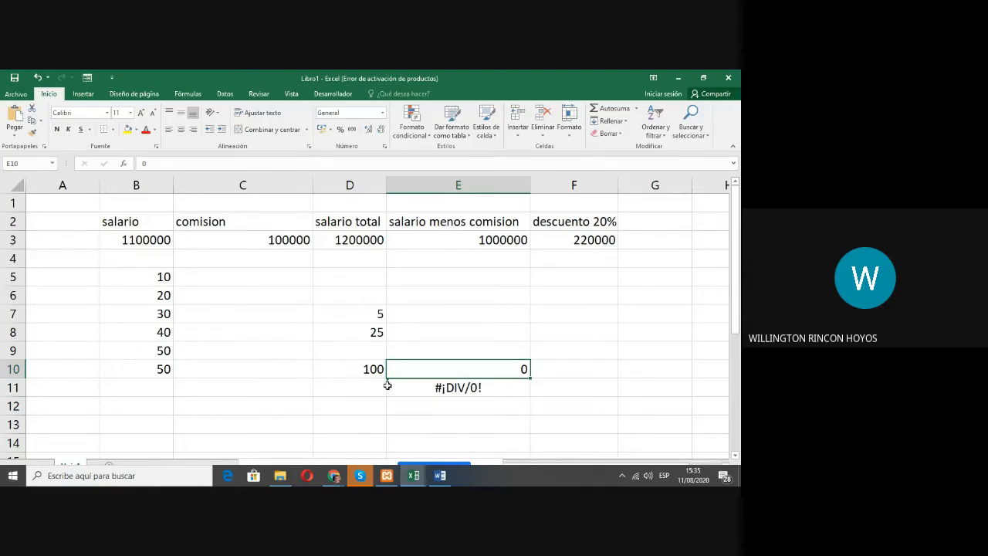
click(480, 279)
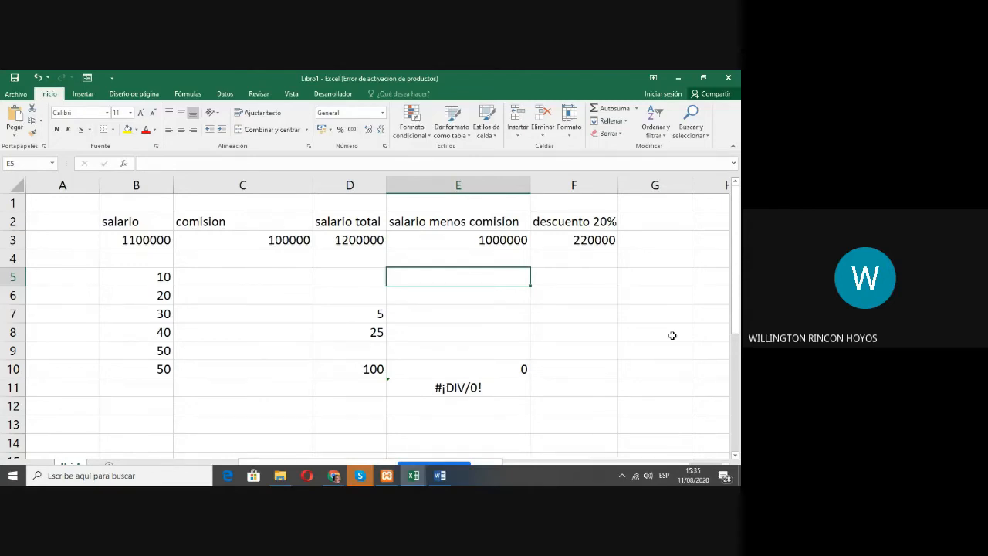
key(Down)
key(Down)
key(Down)
key(Down)
key(Down)
key(Down)
key(Down)
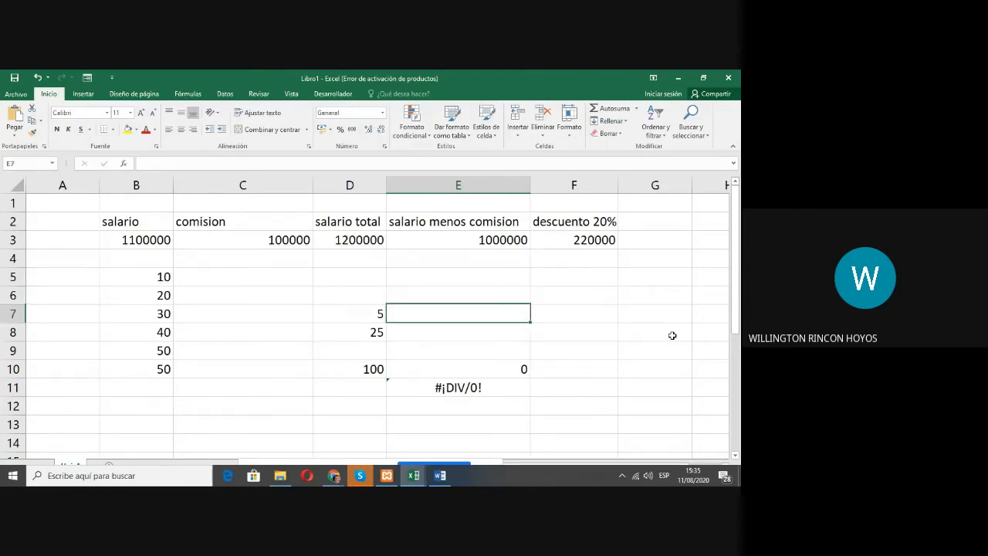
key(Left)
key(Left)
key(Left)
key(Left)
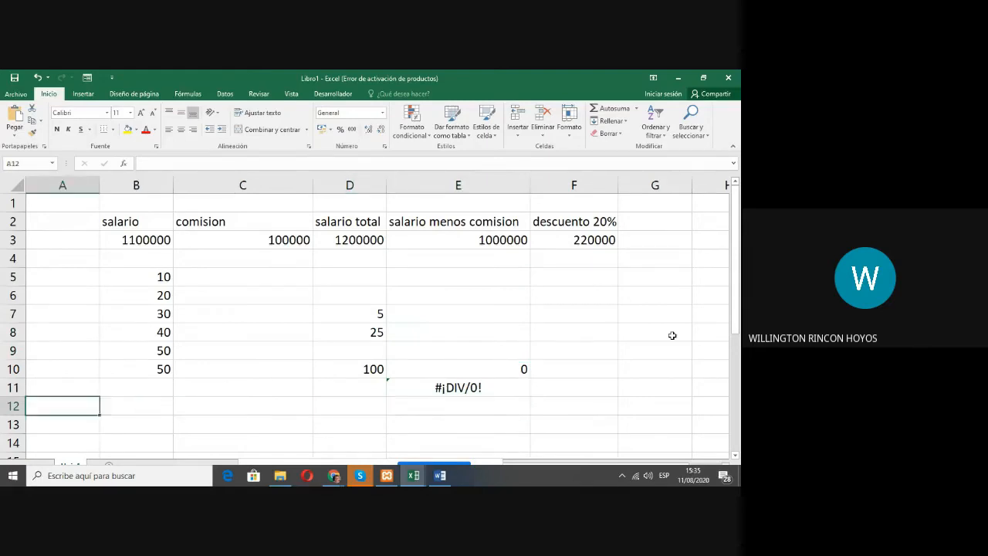
key(Down)
key(Down)
key(Down)
key(Down)
key(Down)
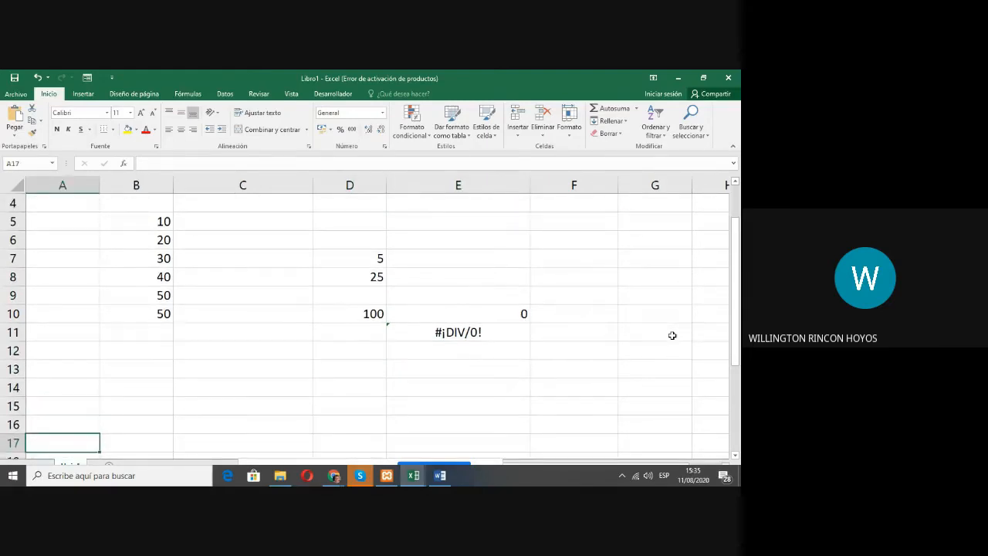
key(Up)
key(Up)
key(Up)
key(Up)
key(Up)
key(Up)
key(Up)
key(Up)
key(Up)
key(Up)
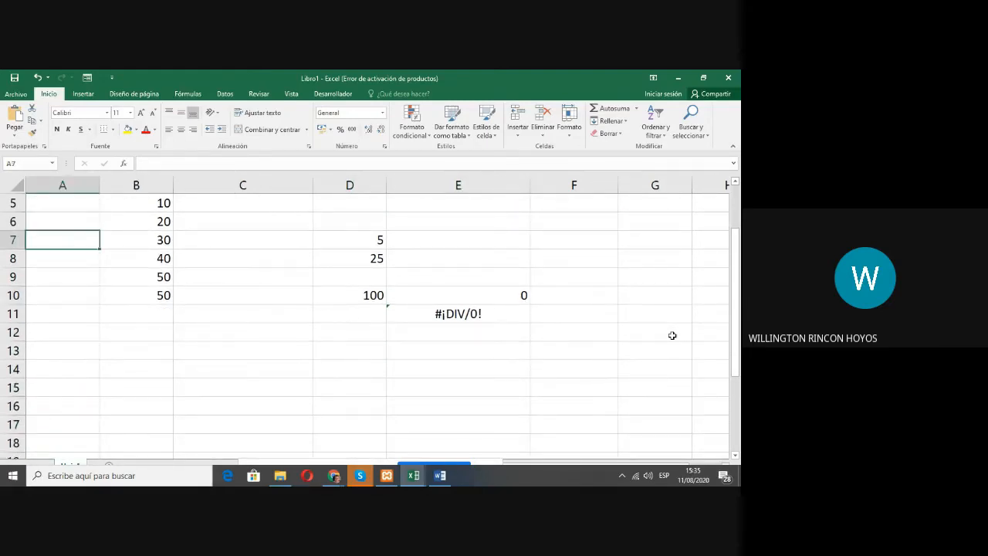
Step: Add a new worksheet to the workbook for the payroll exercise
click(14, 476)
click(16, 476)
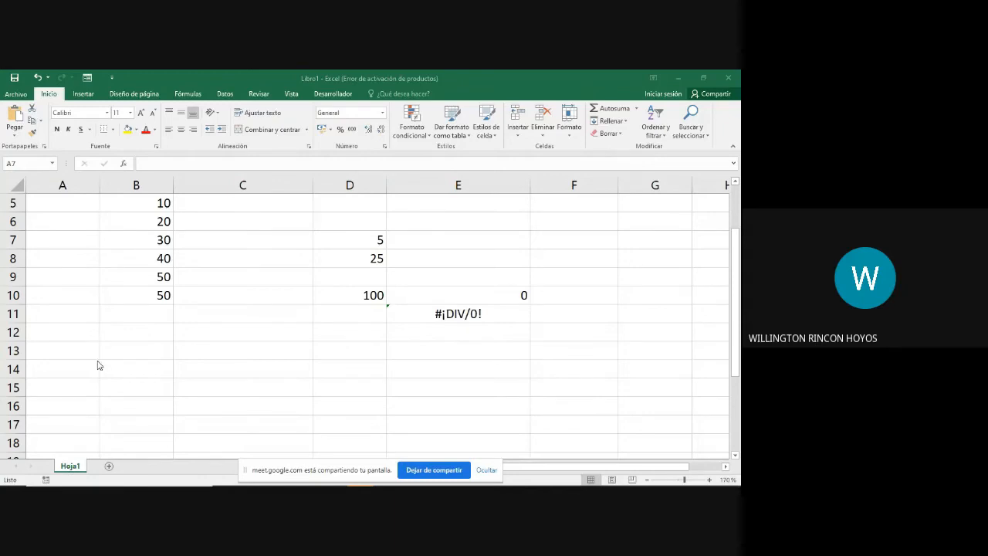
scroll(104, 341, up, 2)
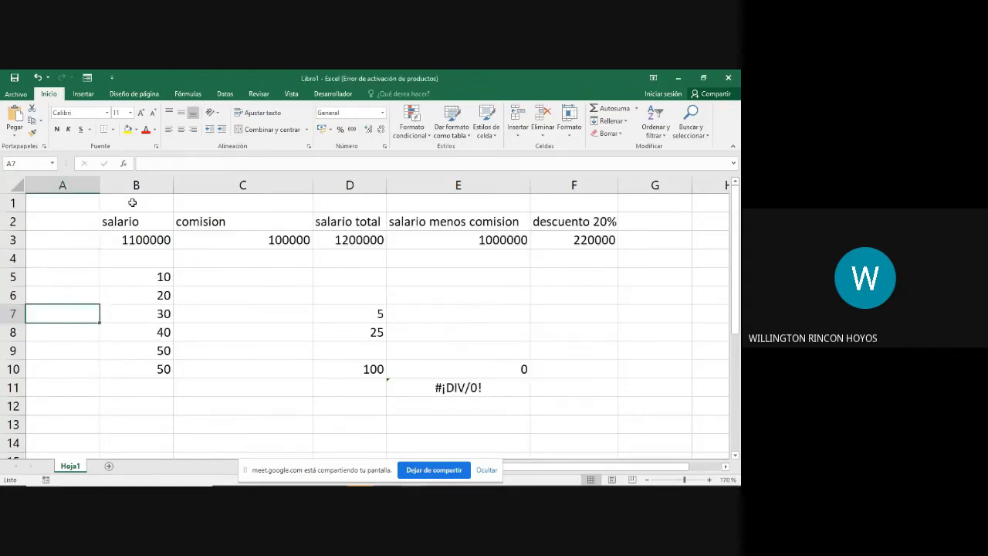
click(109, 467)
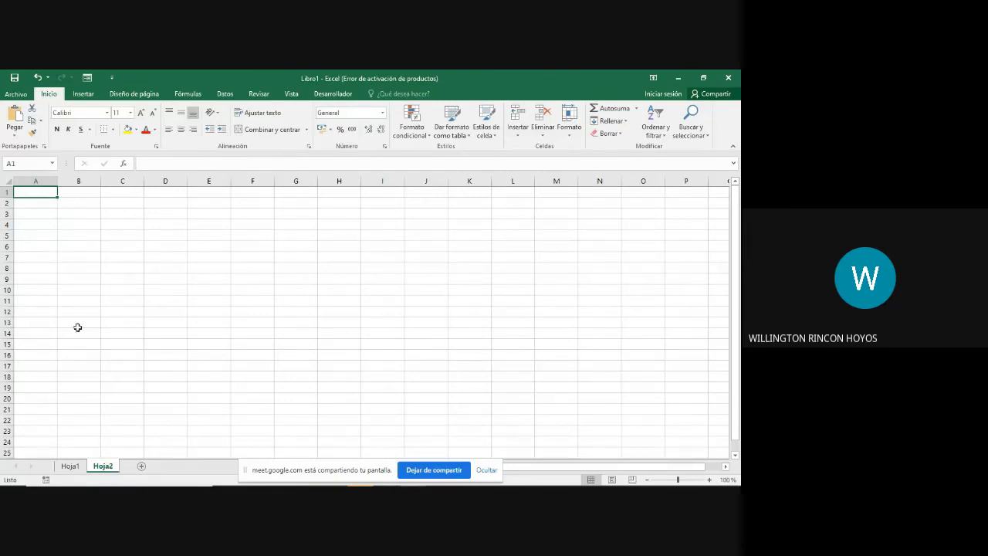
Step: Switch between Hoja1 and Hoja2 to compare the examples sheet with the blank one, finishing on Hoja2
click(70, 466)
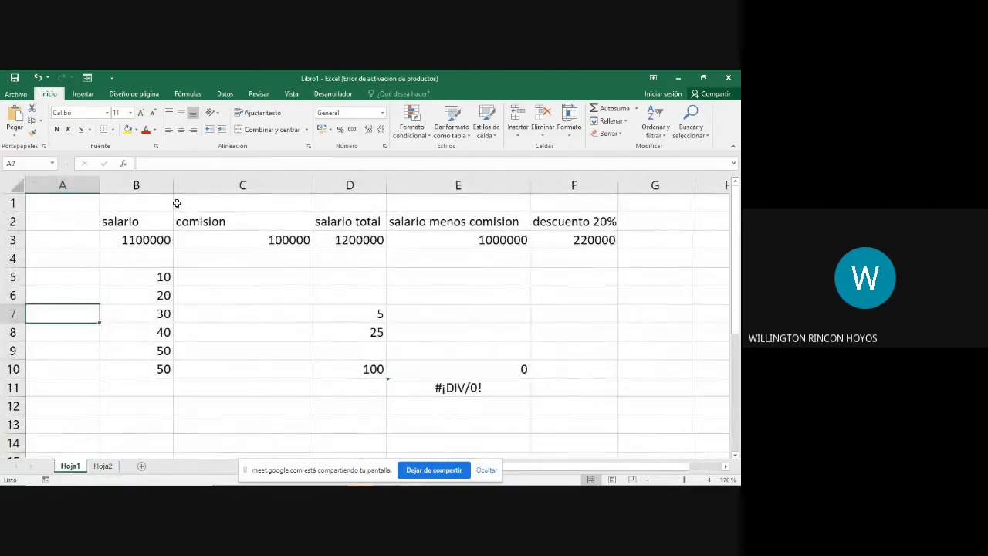
click(104, 466)
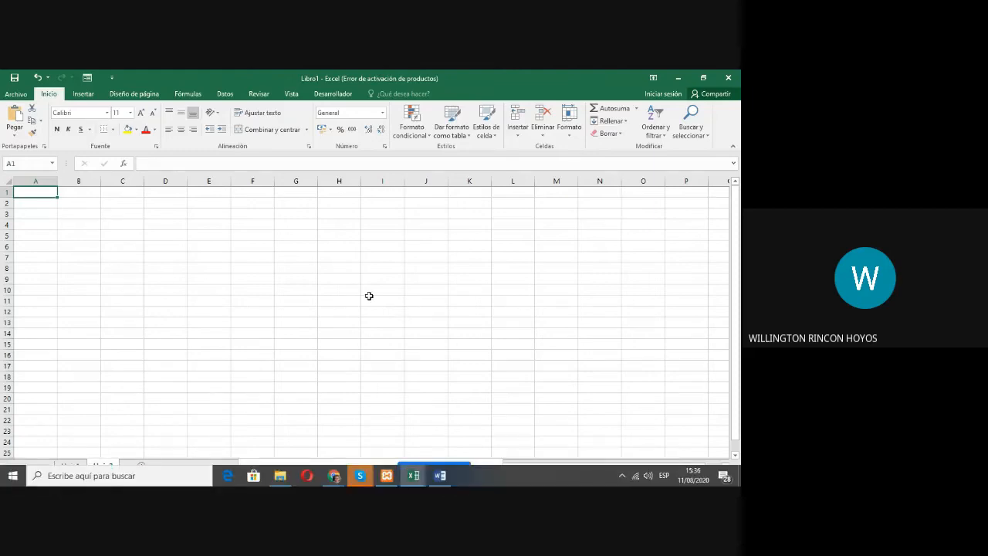
click(11, 476)
click(157, 483)
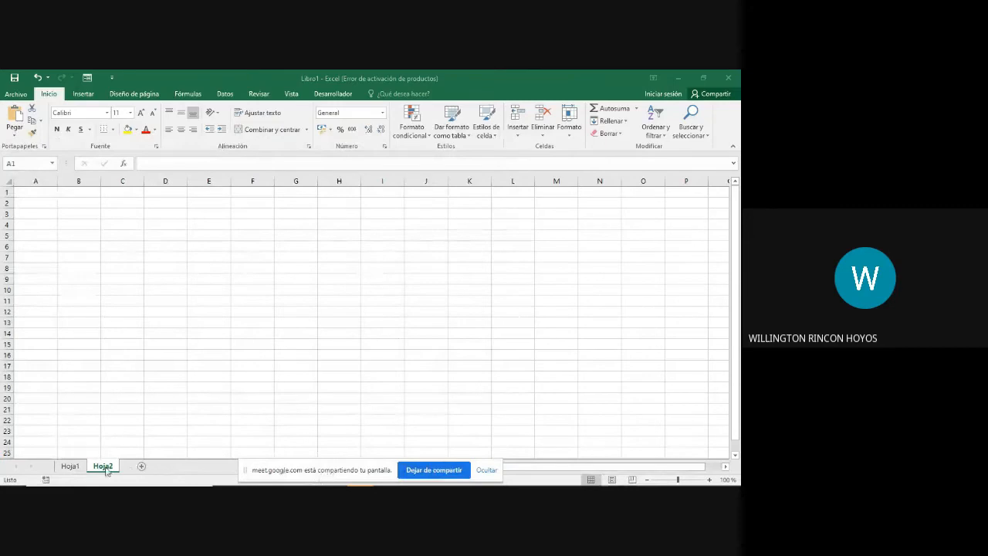
click(67, 467)
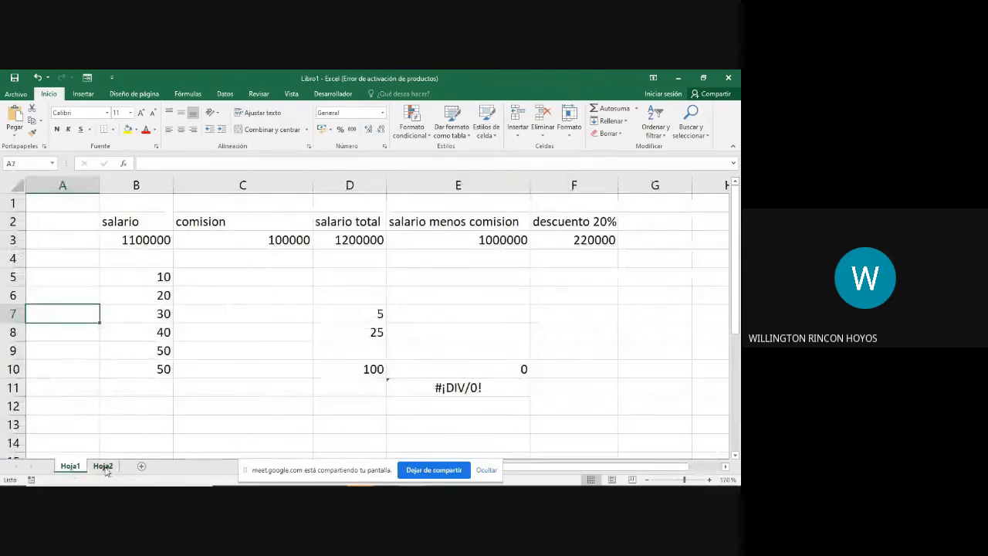
click(103, 467)
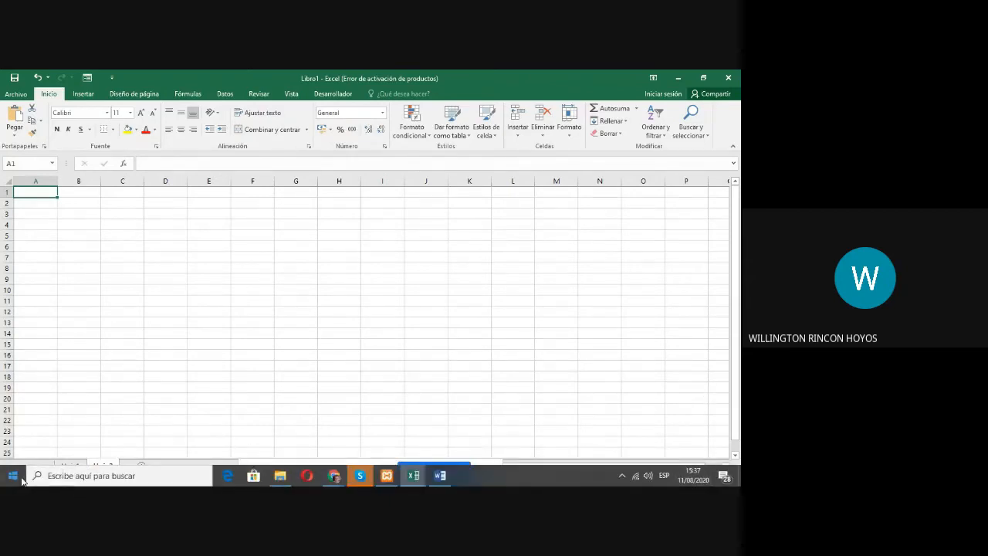
click(16, 476)
click(17, 480)
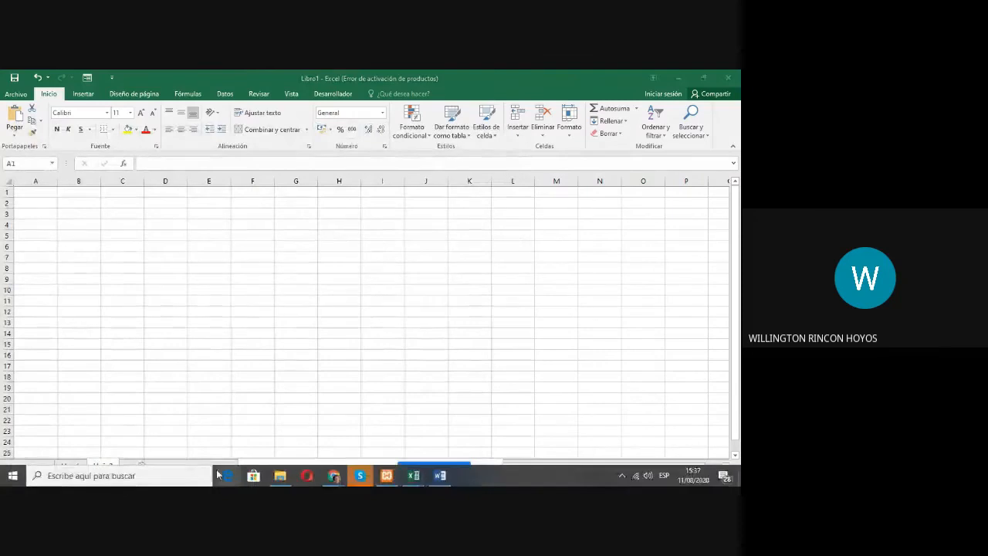
click(13, 476)
click(721, 406)
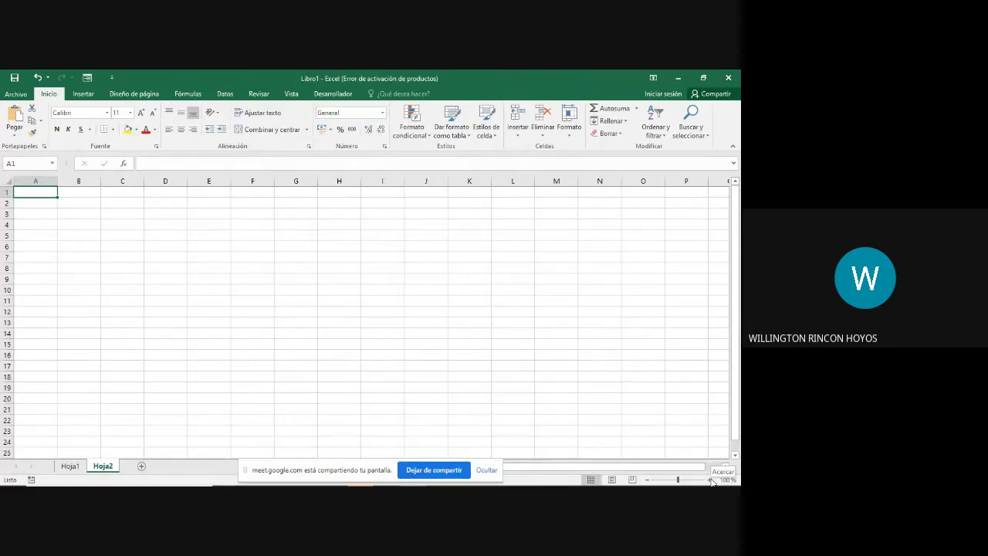
Step: Enter the uppercase header TIPO DE DOCUMENTO in cell A1 of Hoja2
click(711, 480)
click(711, 480)
click(710, 480)
click(710, 480)
click(710, 479)
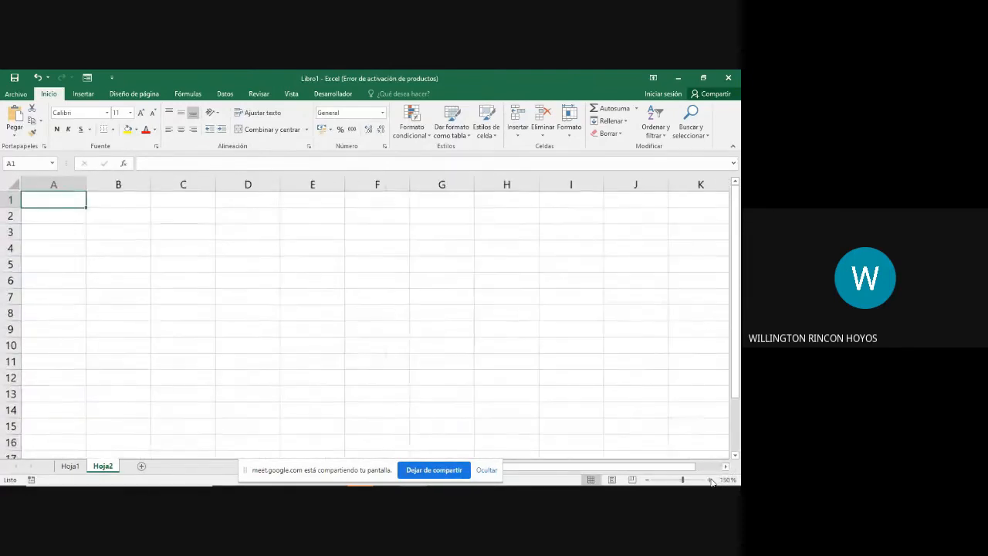
click(710, 480)
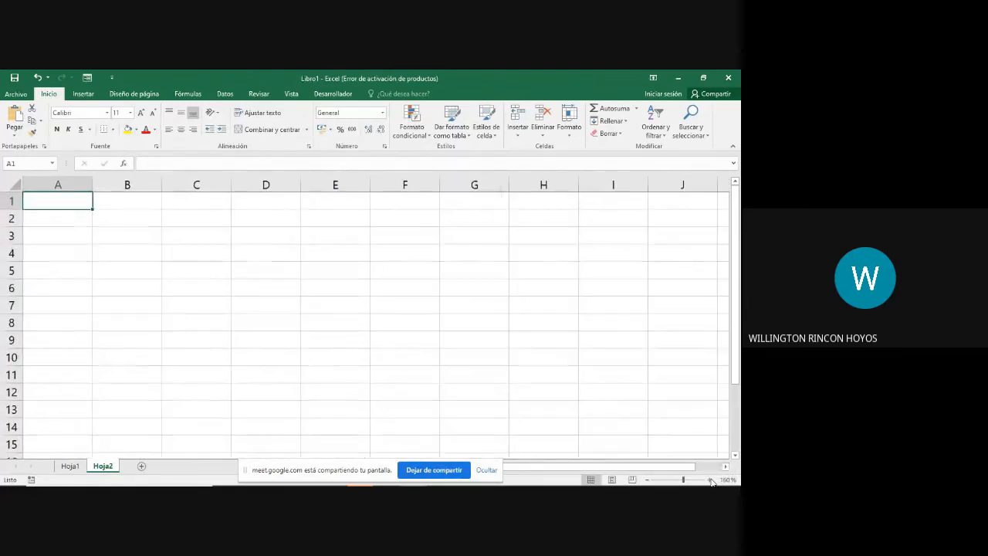
text(Tipo)
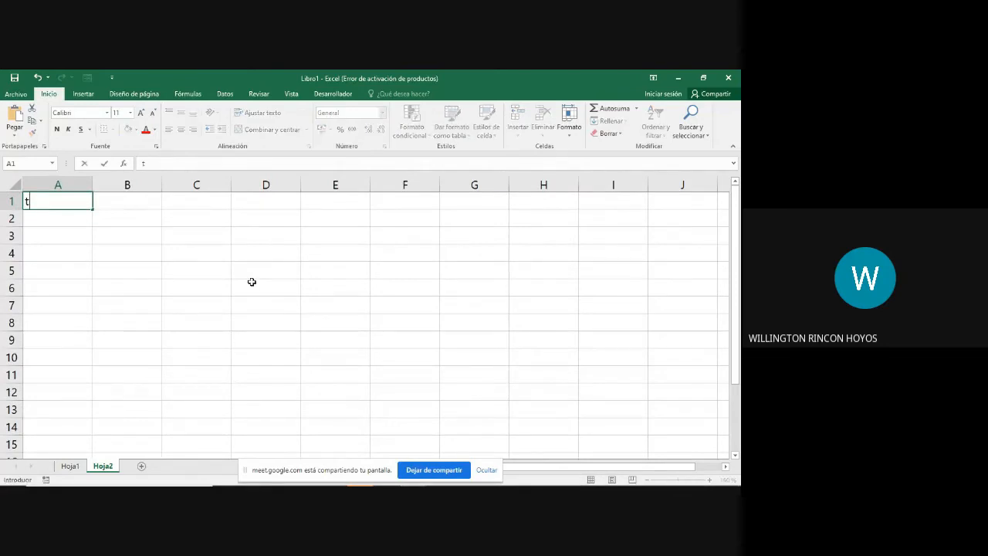
key(BackSpace)
key(BackSpace)
key(BackSpace)
key(BackSpace)
key(Caps_Lock)
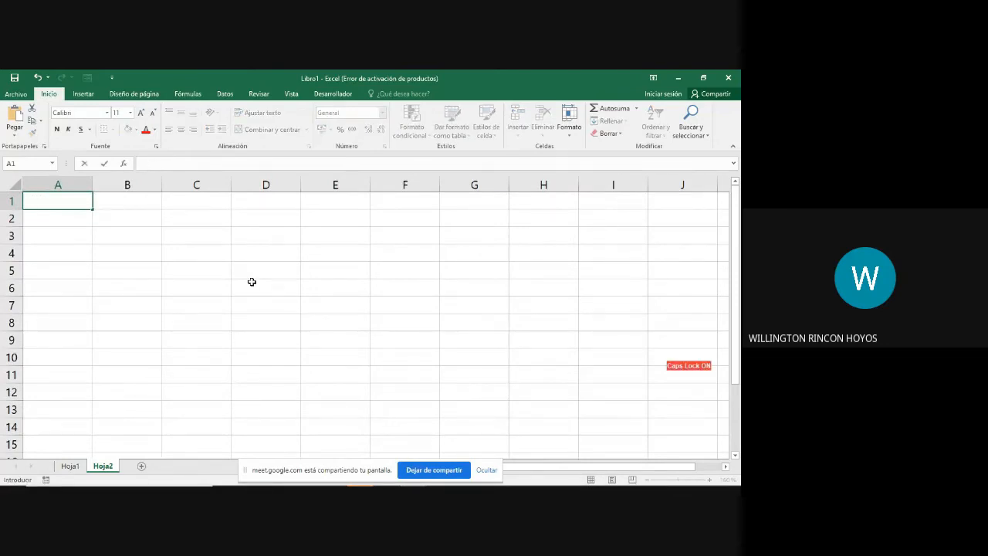
text(TIPO DE DOCUEMNT)
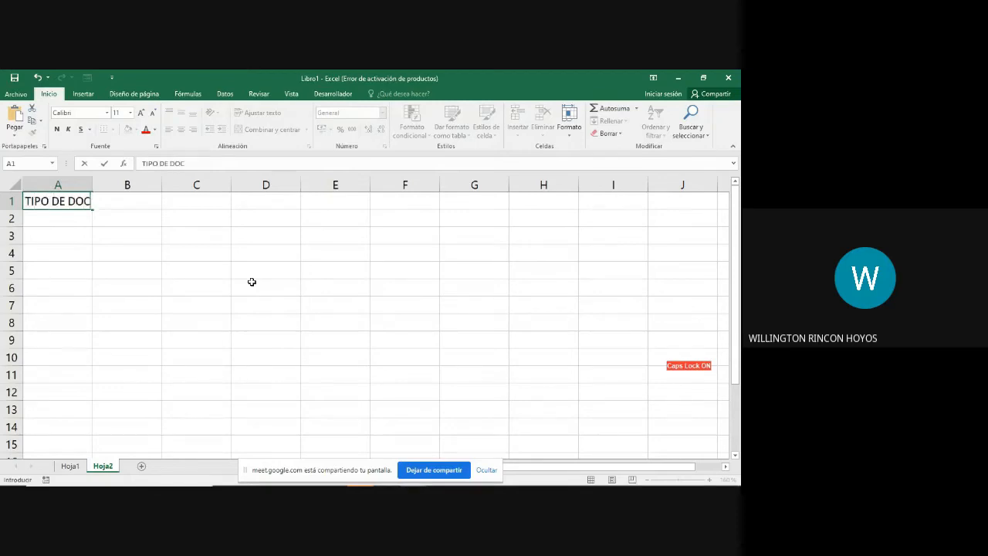
key(BackSpace)
key(BackSpace)
key(BackSpace)
key(BackSpace)
key(BackSpace)
text(UMENTO)
key(Return)
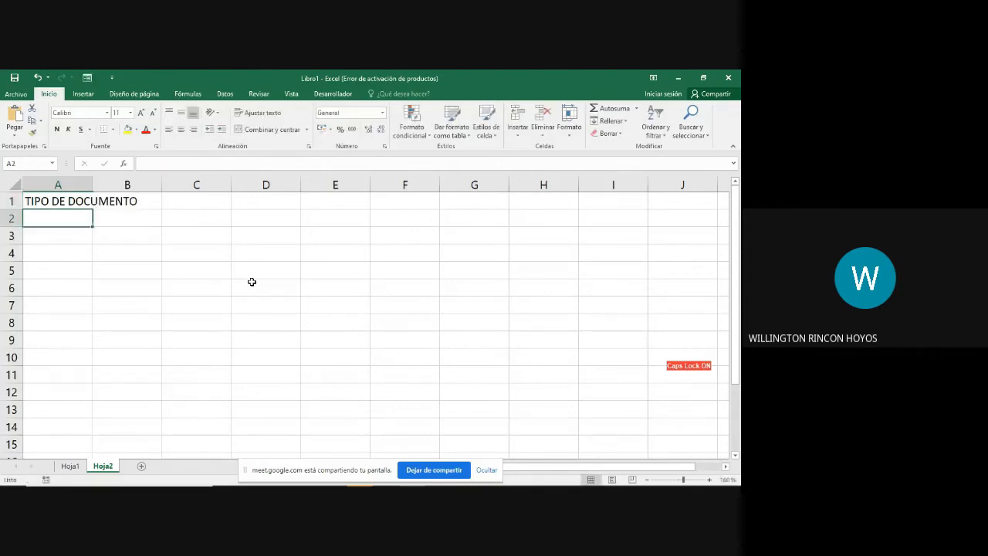
Step: Enter the header DOCUMENTO DE IDENTIDAD in cell B1
key(Up)
key(Right)
text(DOCUMENT)
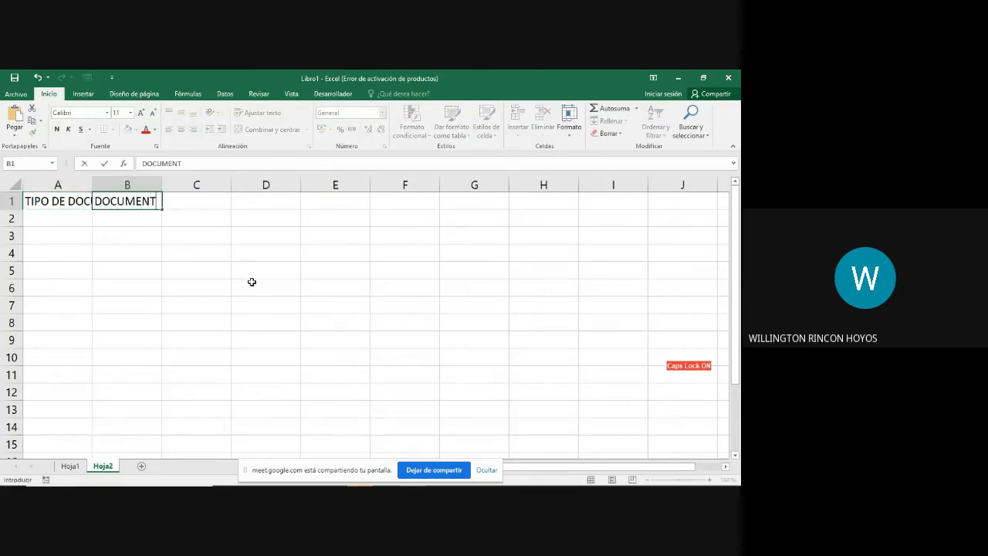
text(O D EIDENTID)
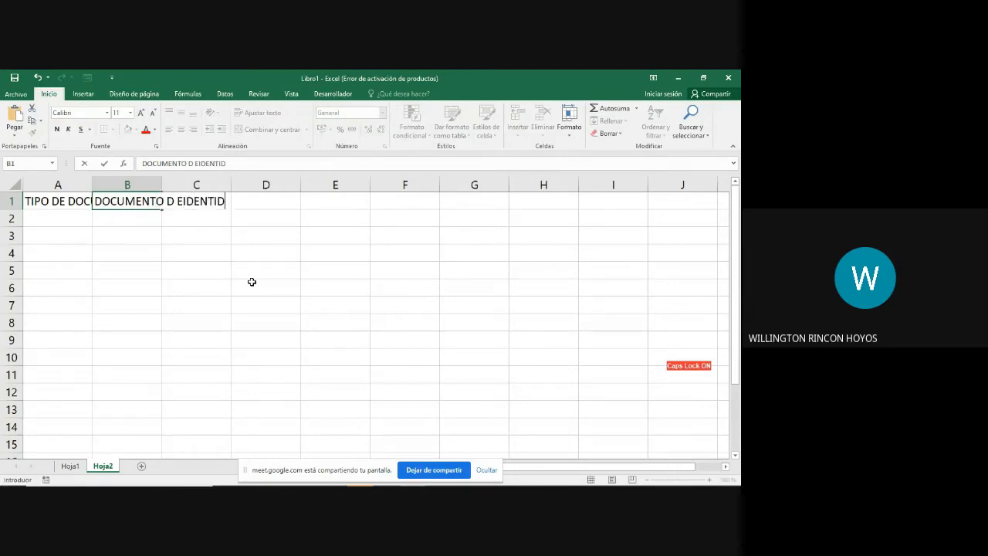
text(AD)
key(BackSpace)
key(BackSpace)
key(BackSpace)
key(BackSpace)
key(BackSpace)
key(BackSpace)
key(BackSpace)
key(BackSpace)
key(BackSpace)
key(BackSpace)
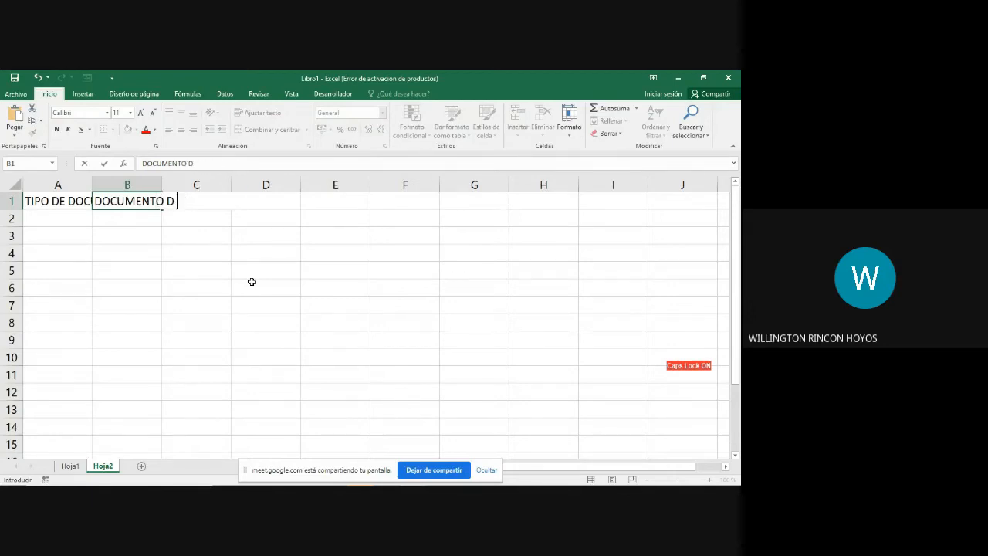
text(E IDENTIDAD)
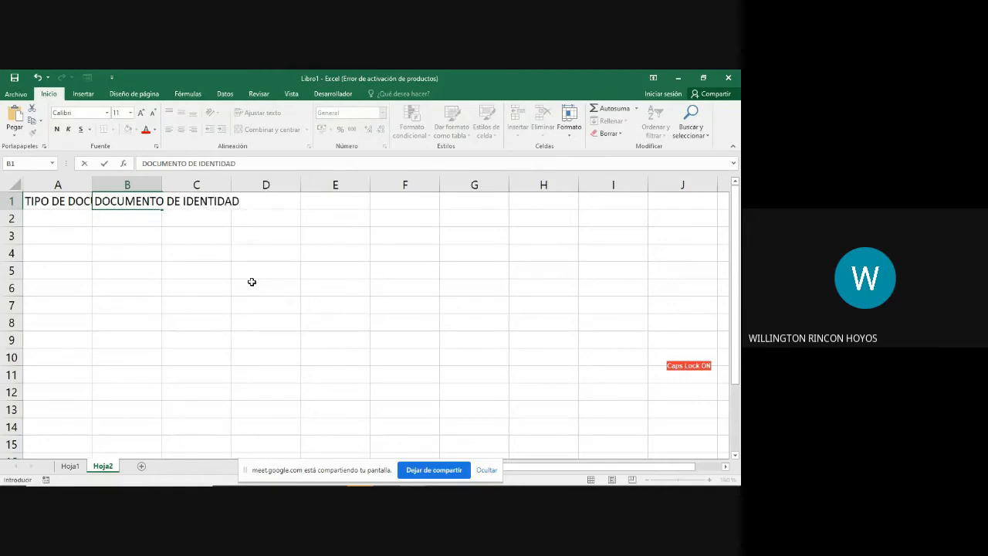
key(Return)
Step: Enter the headers APELLIDOS in C1 and NOMBRES in D1
key(Up)
key(Right)
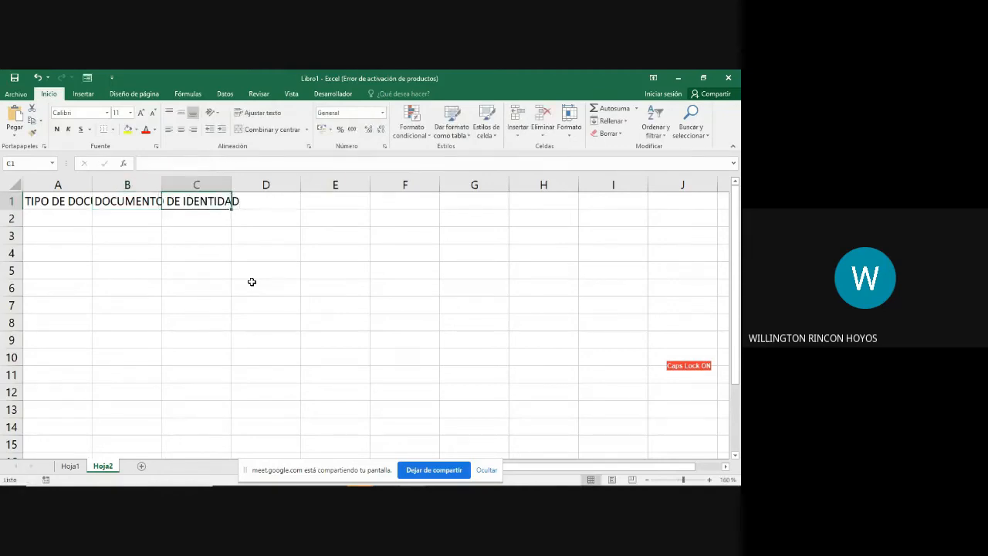
text(APEL)
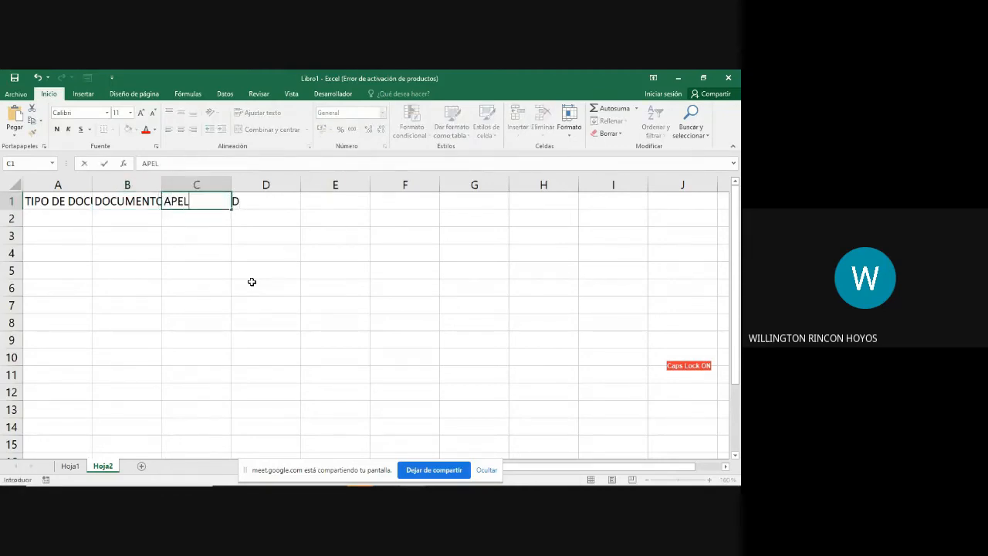
text(LIDOS)
key(Return)
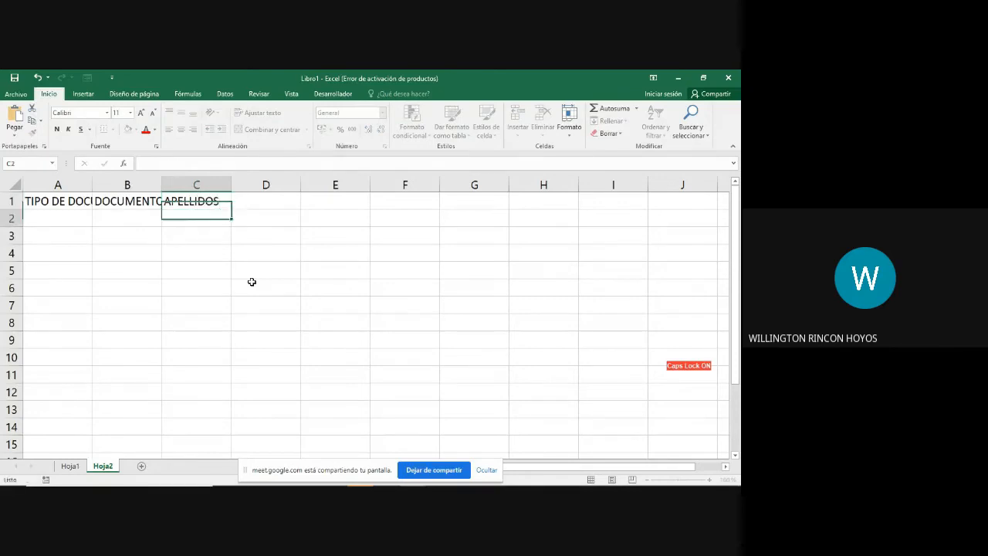
key(Up)
key(Right)
text(NOMBRES)
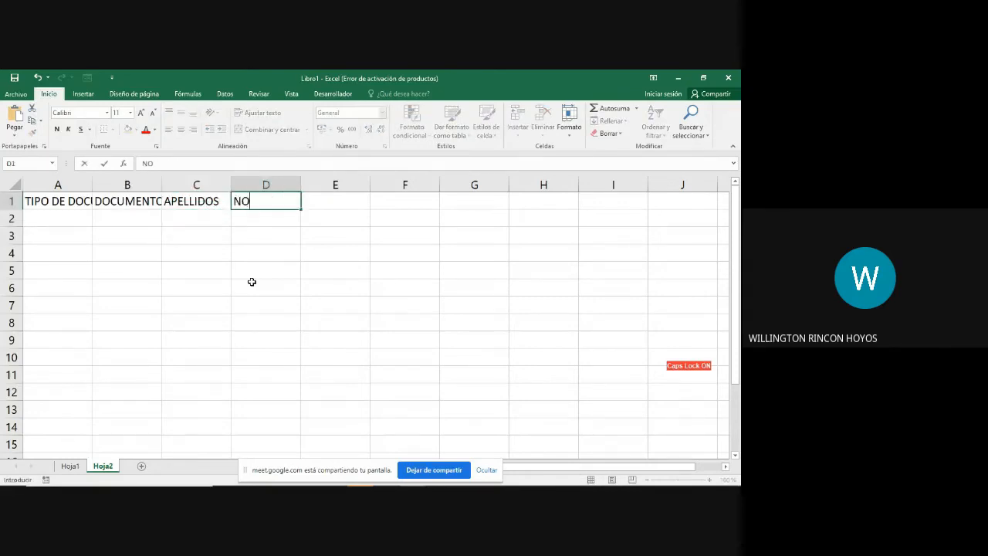
key(Return)
Step: Enter the header SALARIO in cell E1
key(Up)
key(Right)
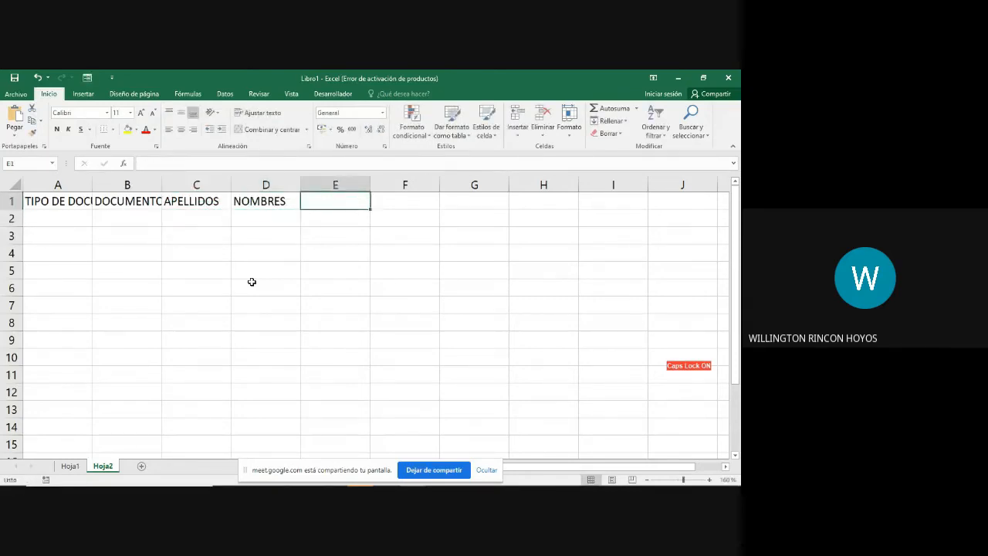
text(SALARIO)
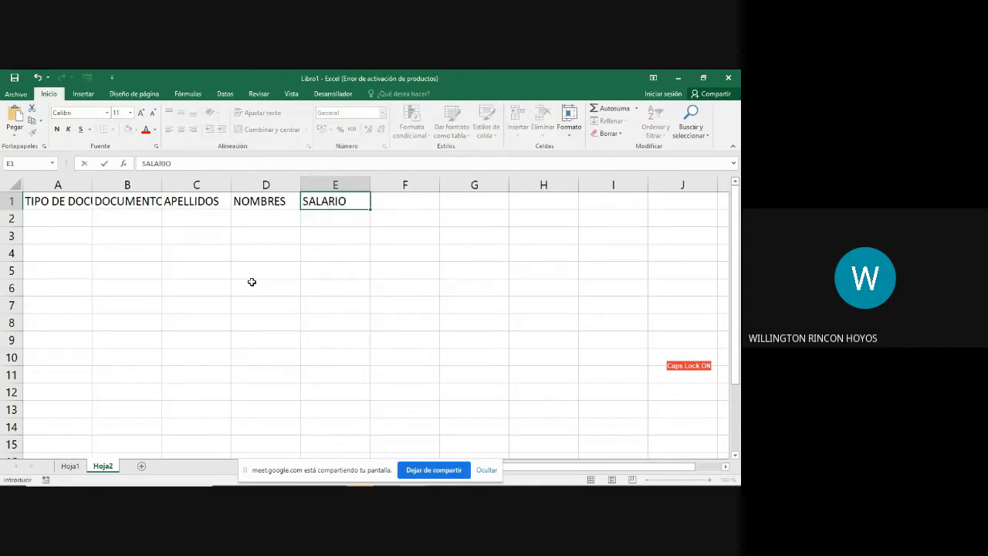
key(Return)
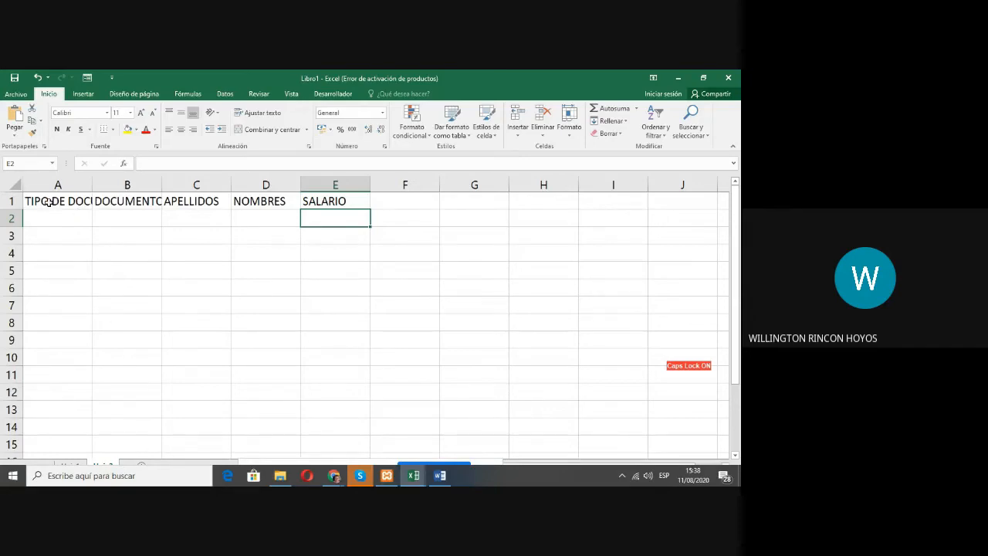
Step: Enter the header text DOCUMENTO DE IDENTIDAD again in cell F1, after SALARIO
click(48, 202)
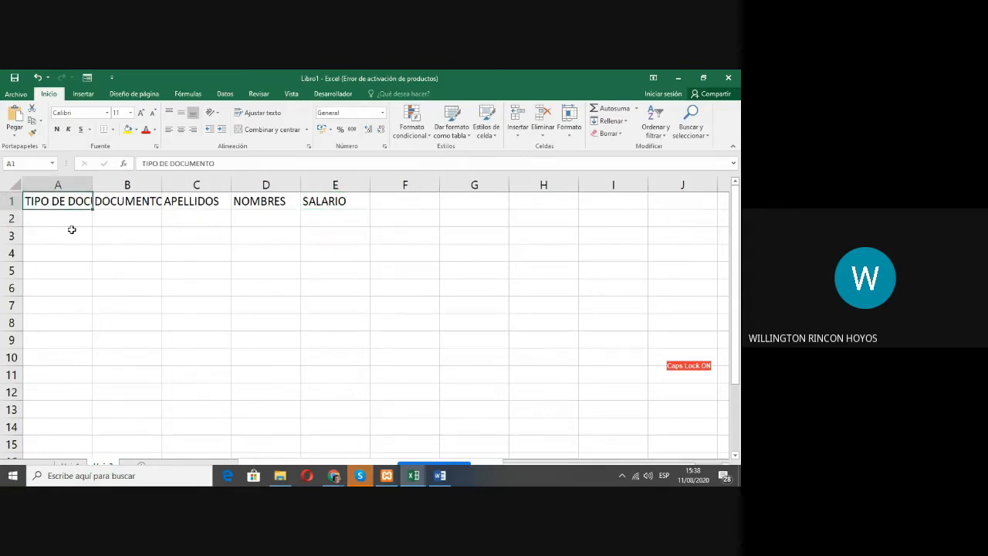
click(85, 248)
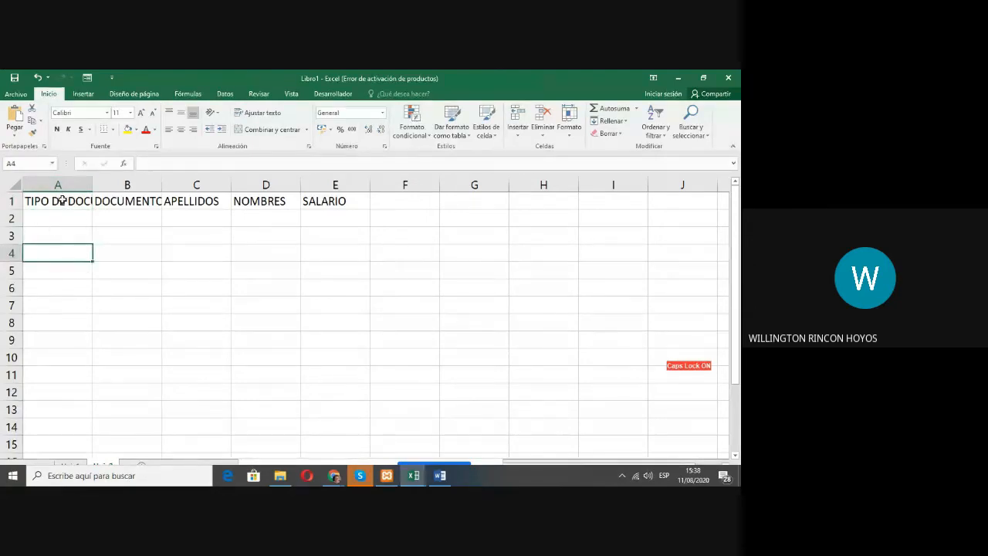
click(121, 203)
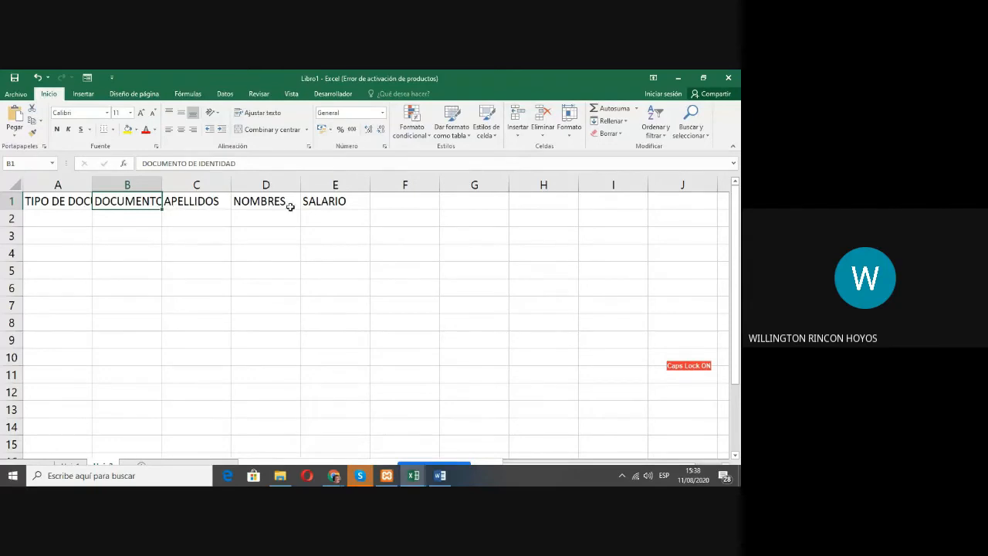
click(394, 202)
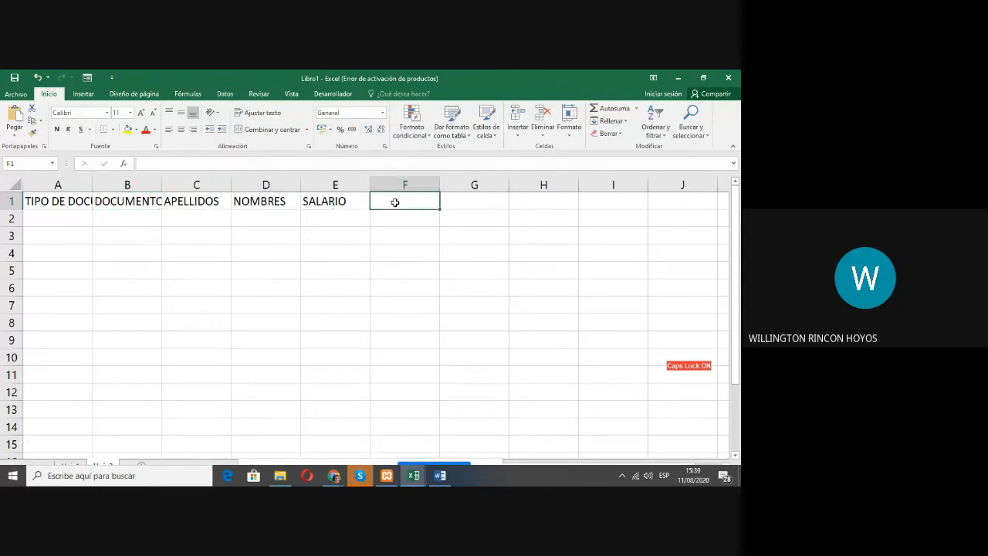
text(DOCUMENT)
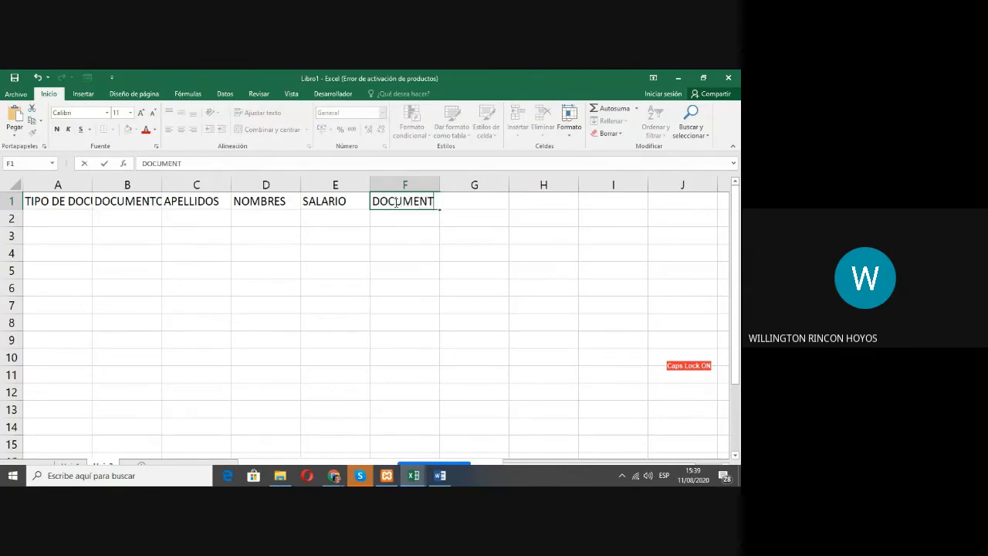
text(O DE IDENTIDAD)
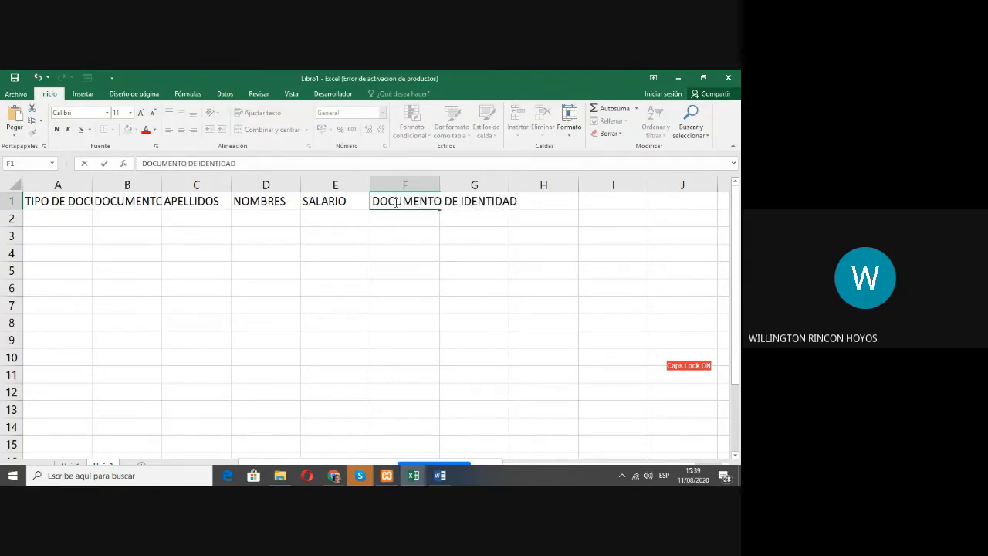
key(Return)
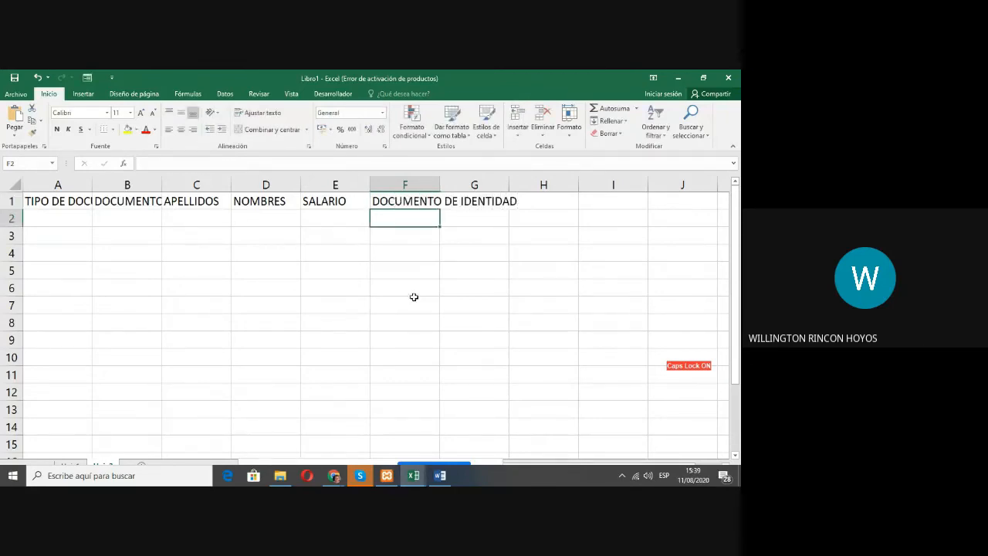
Step: Examine the full contents of the header cells A1 to G1, including where the long header in F1 is actually stored
click(67, 199)
drag(219, 163, 143, 164)
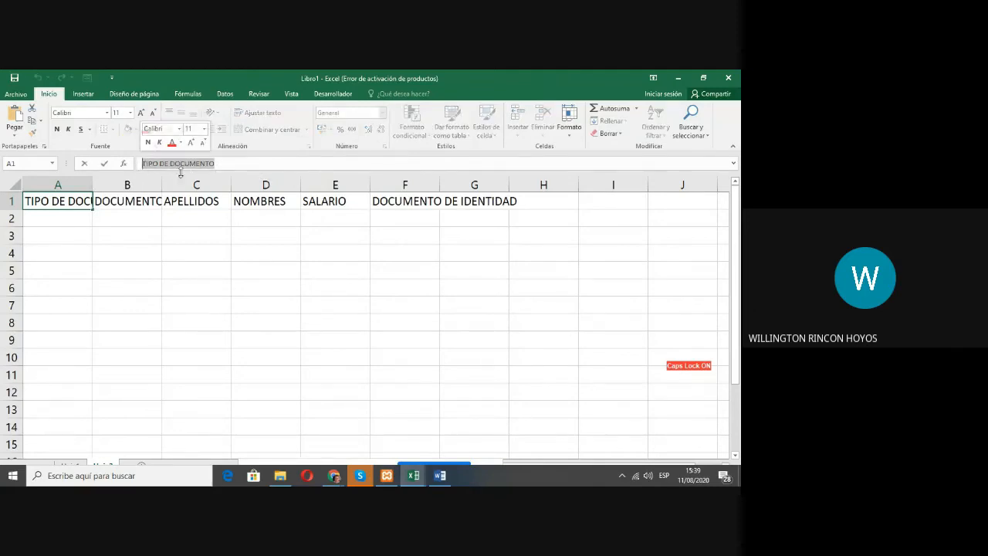
click(123, 201)
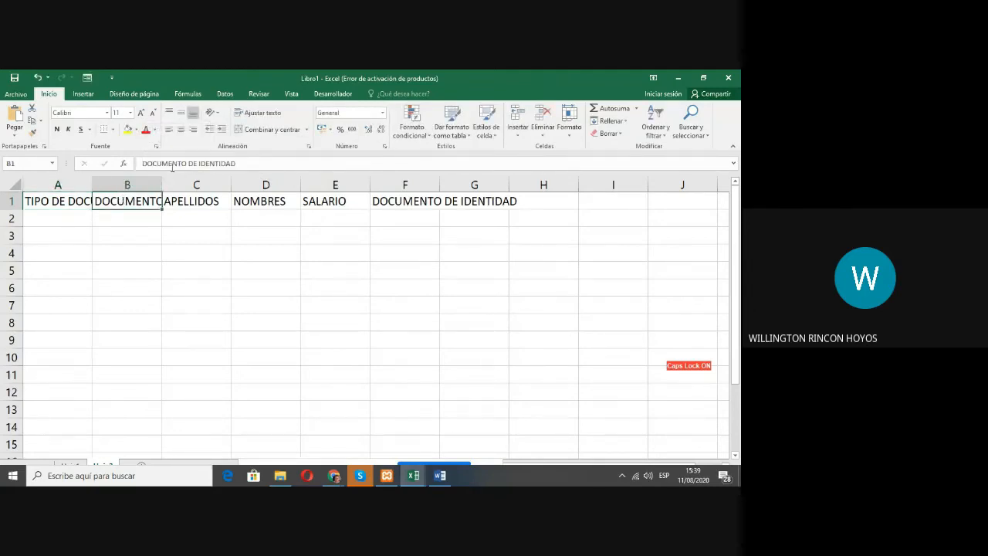
click(191, 201)
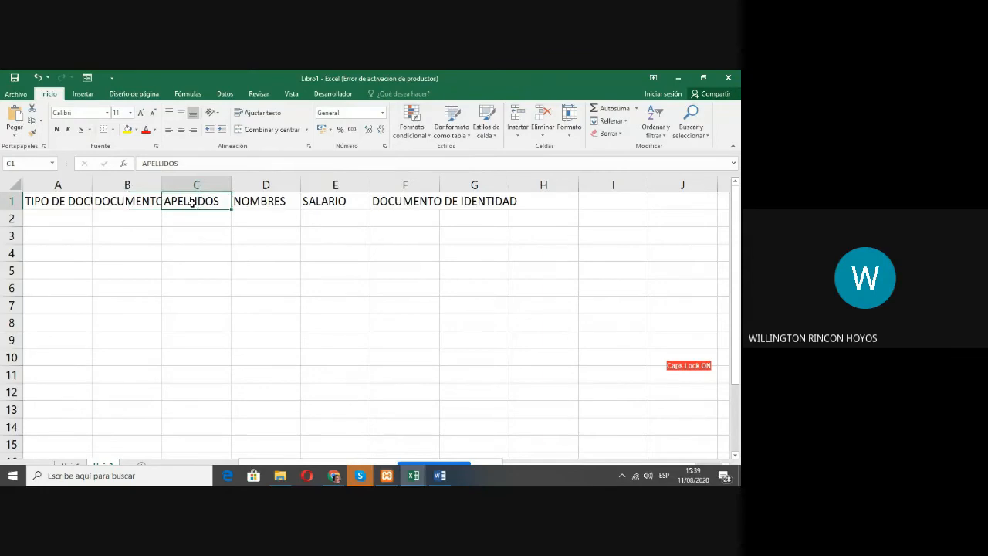
click(257, 200)
click(320, 201)
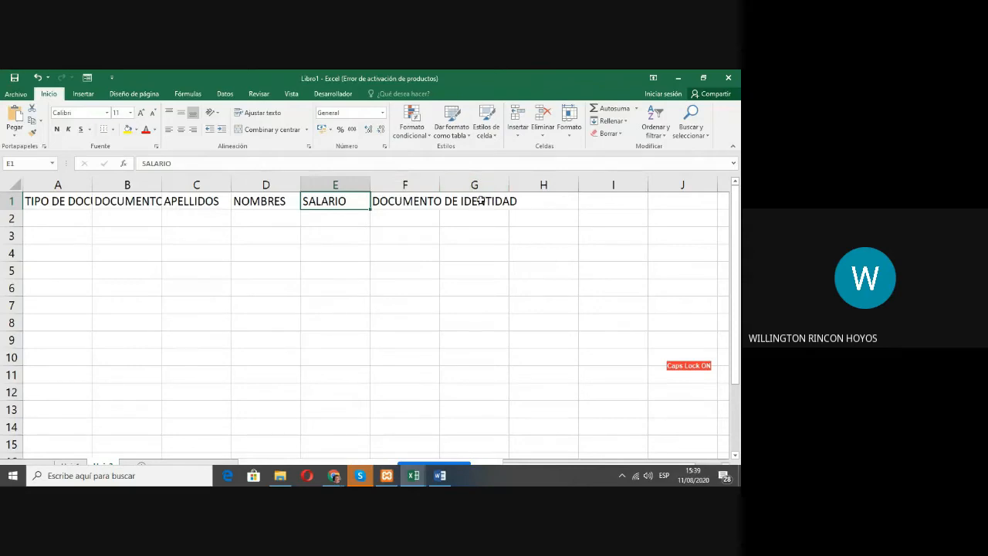
click(398, 201)
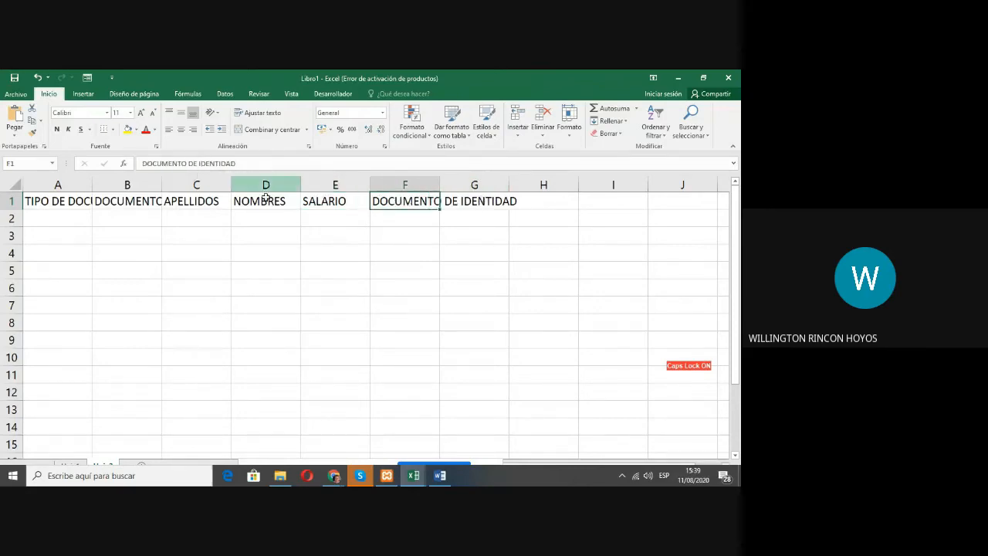
click(491, 203)
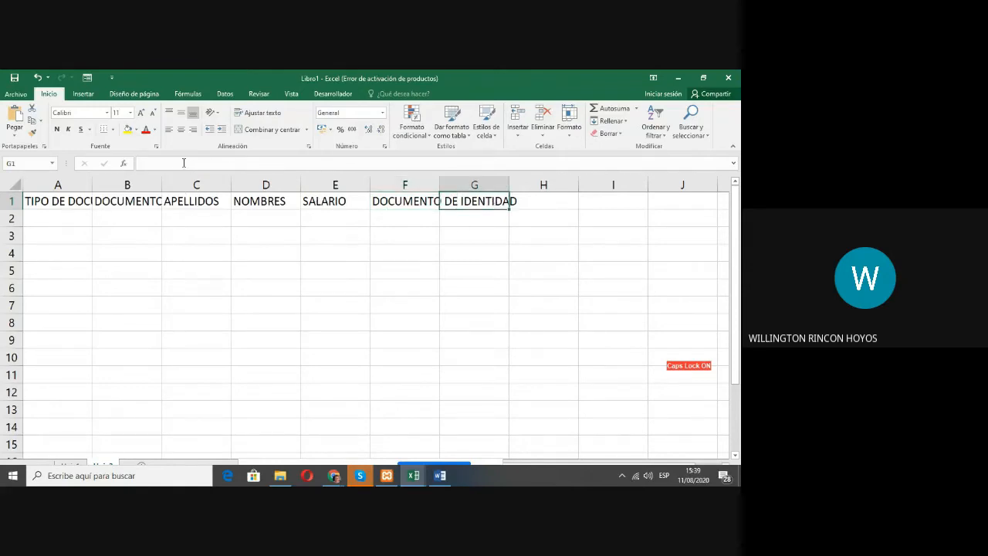
click(400, 250)
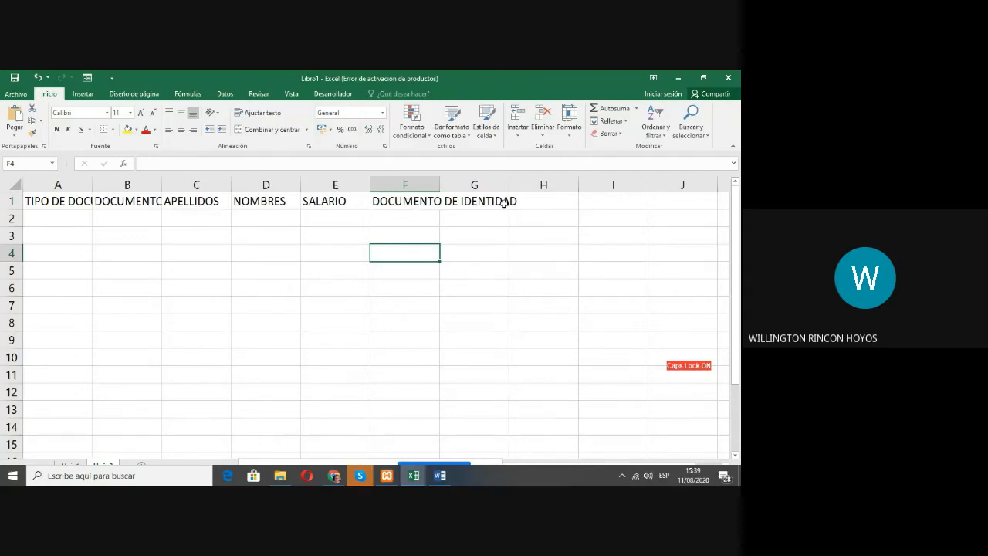
Step: Widen column F enough to hold its whole header, and narrow it back to a width of 12.88
drag(440, 183, 532, 180)
click(460, 202)
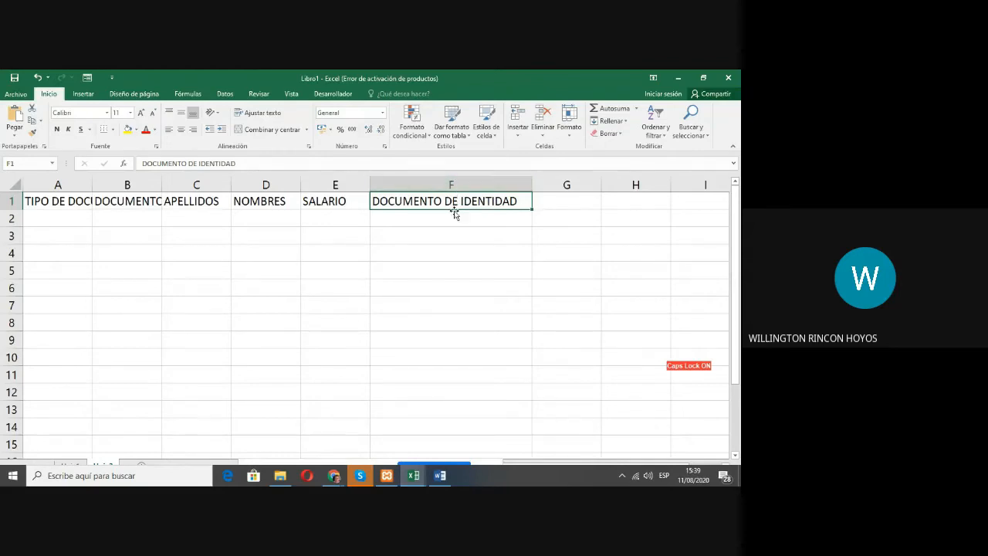
click(563, 204)
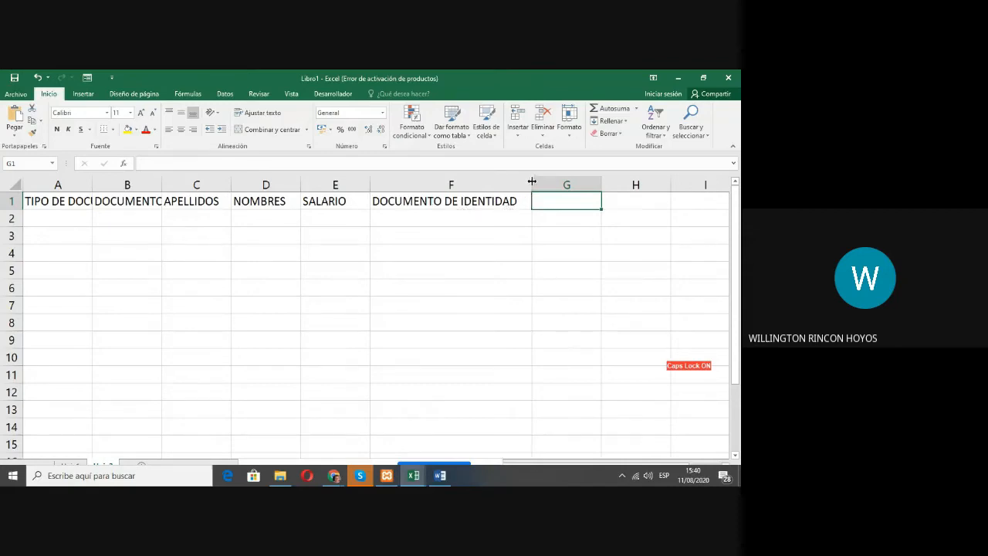
drag(532, 181, 454, 179)
click(494, 229)
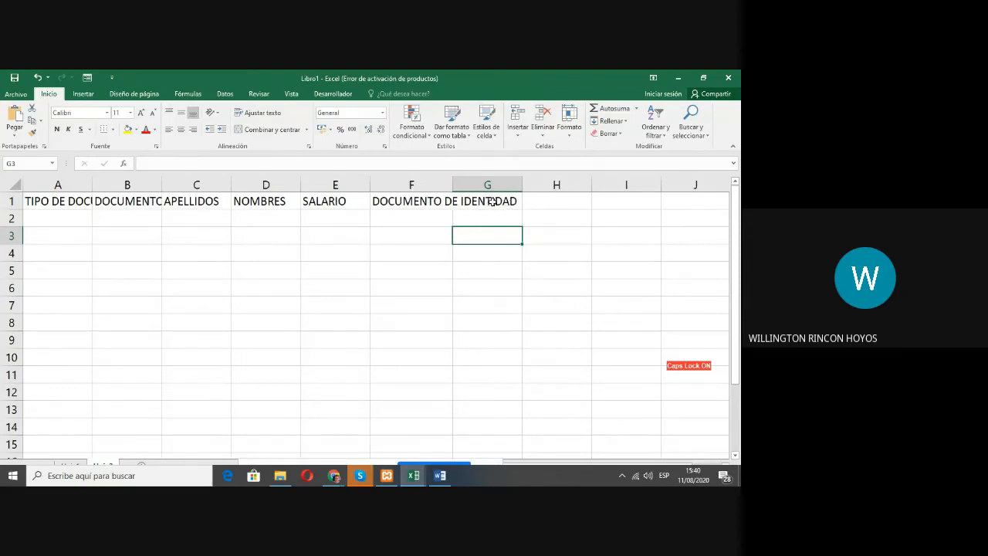
click(493, 201)
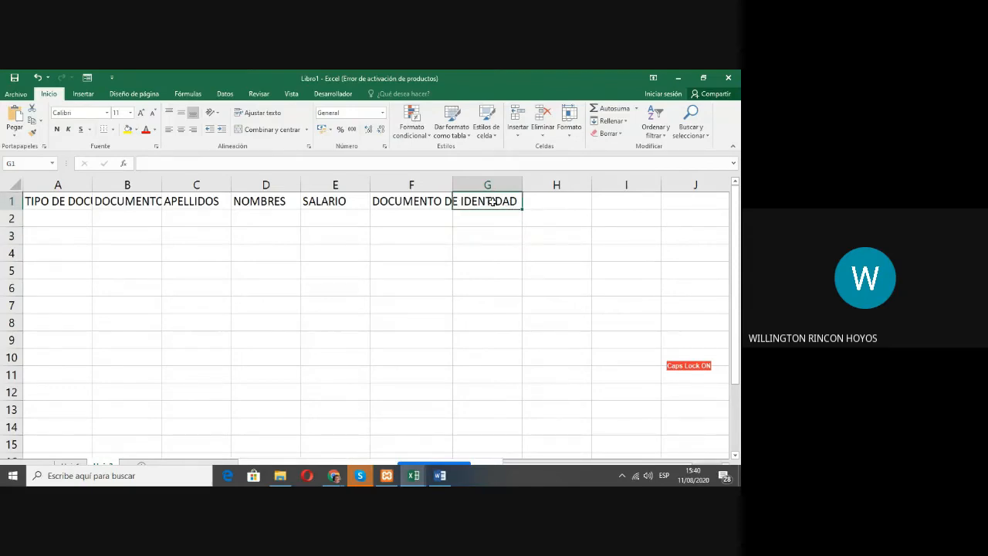
click(134, 203)
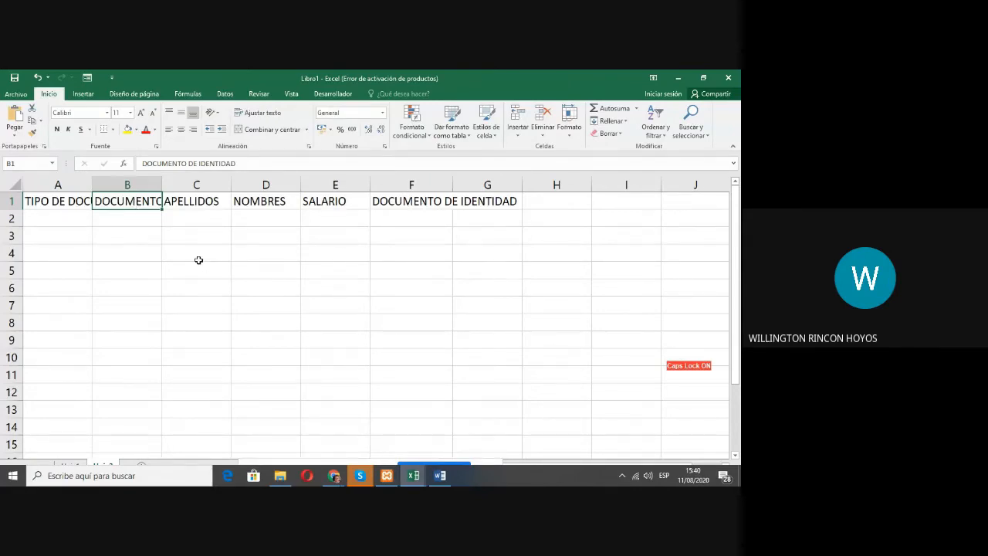
Step: Extend the header in cell F1 to read DOCUMENTO DE IDENTIDAD DEL USUARIO
click(413, 253)
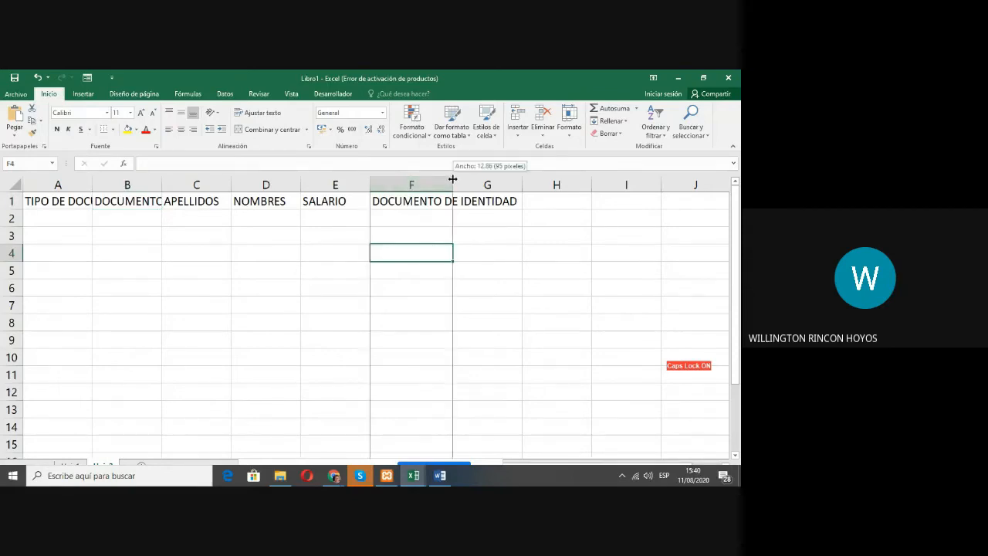
click(379, 210)
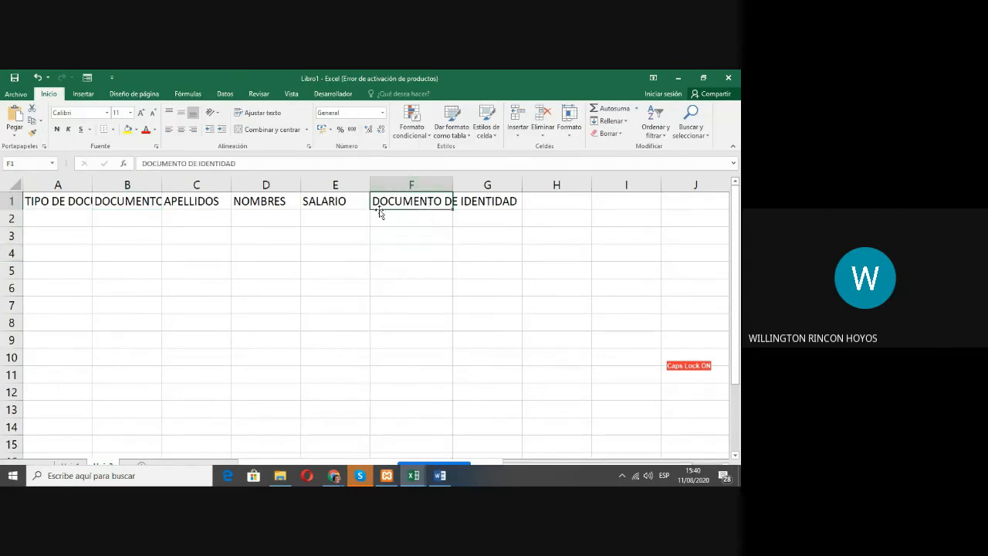
click(236, 163)
text(DEL USUARIO)
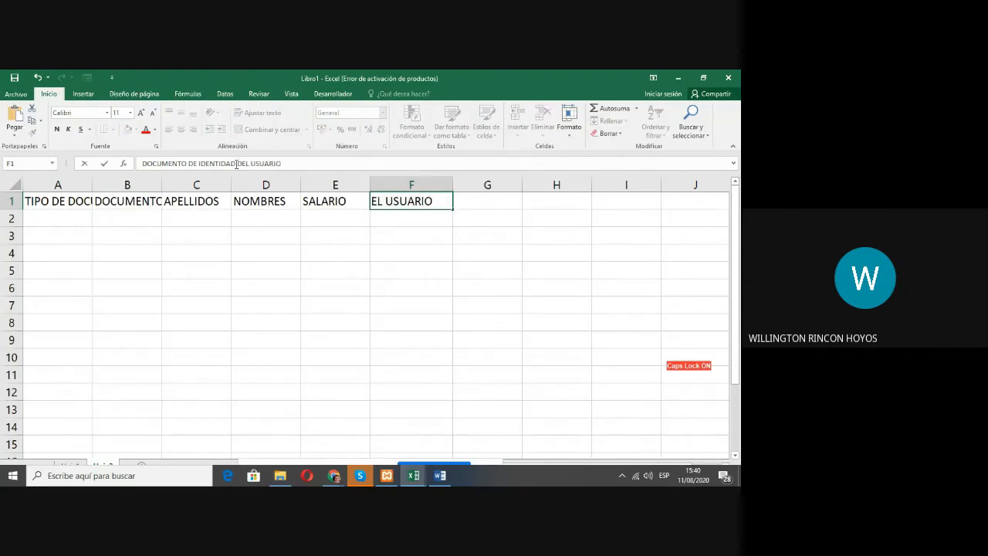
key(Return)
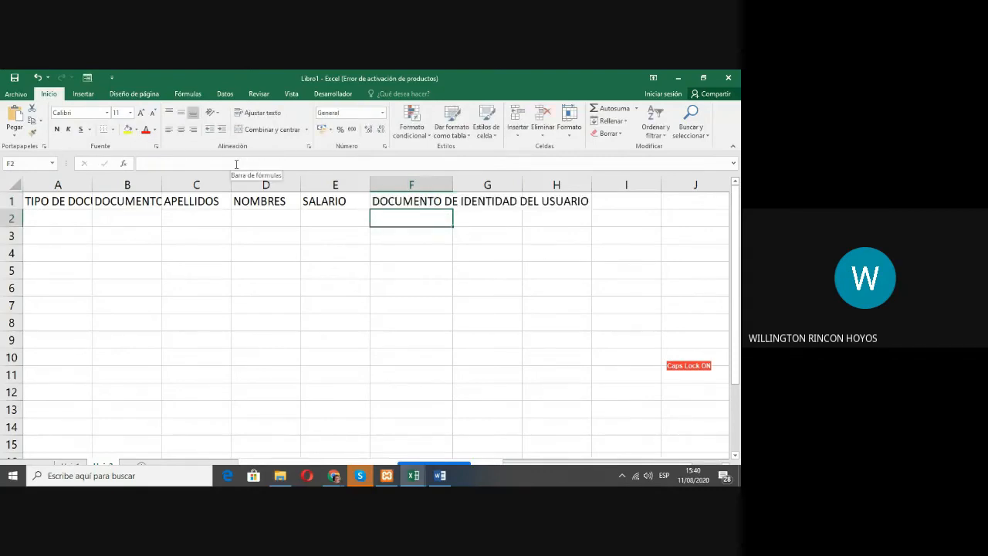
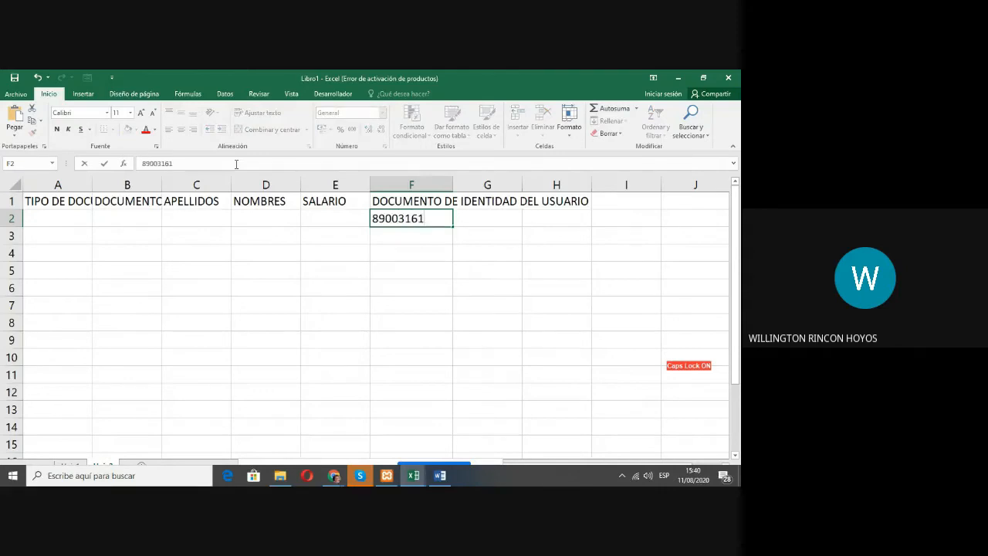
Step: Enter an identity document number in F2 and paste the first five document numbers from the Listado de Aprendices Solucion workbook into F3:F7
key(Return)
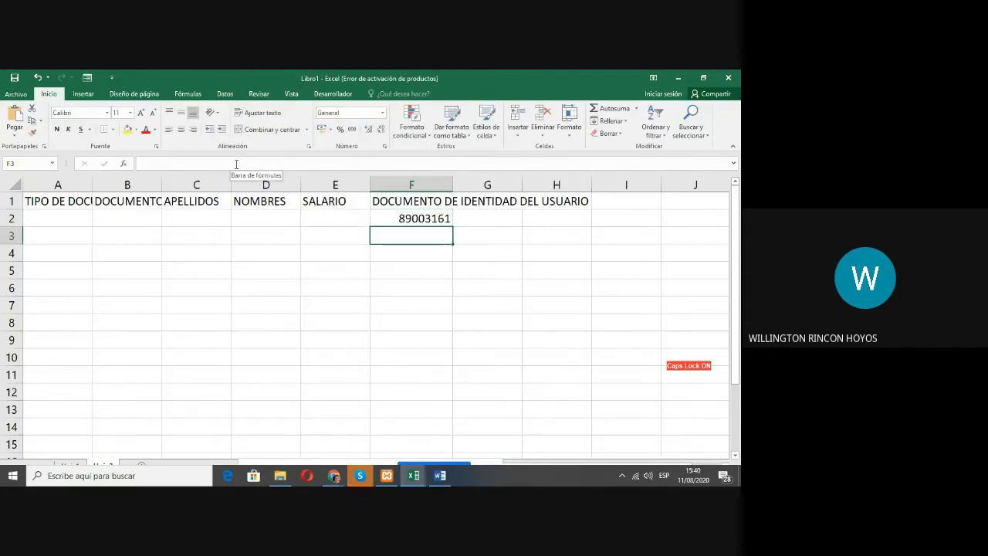
key(alt+Tab)
key(alt+Tab)
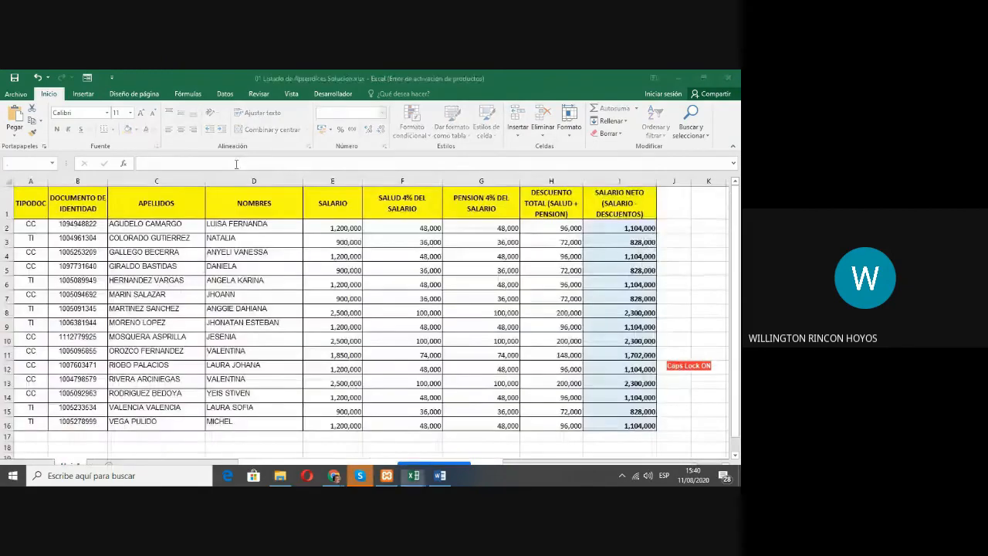
drag(85, 224, 83, 280)
key(ctrl+c)
key(alt+Tab)
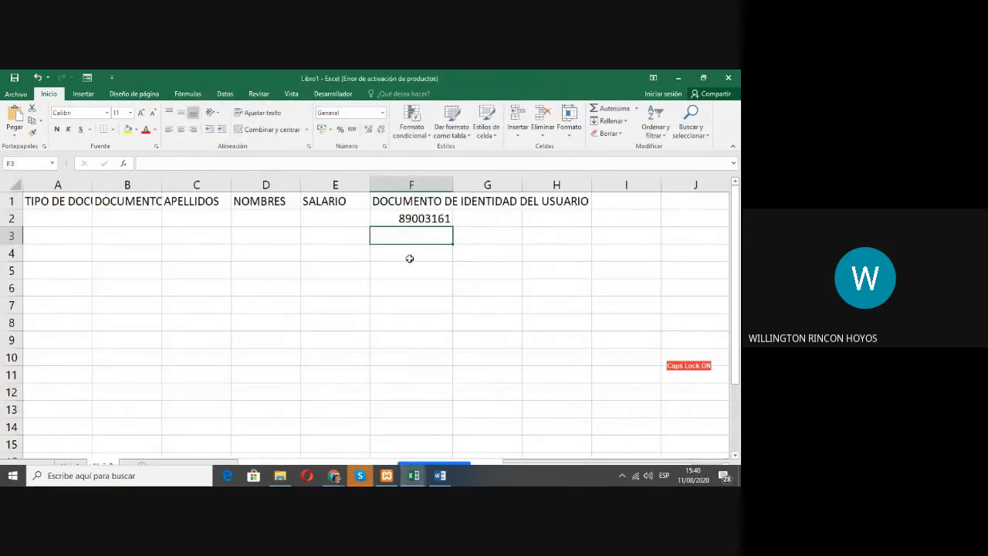
key(ctrl+v)
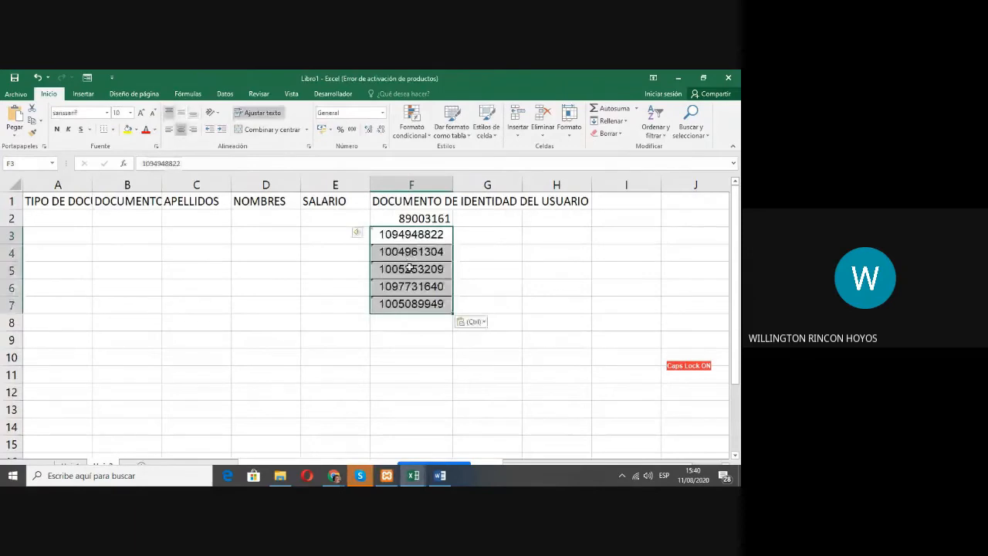
click(420, 342)
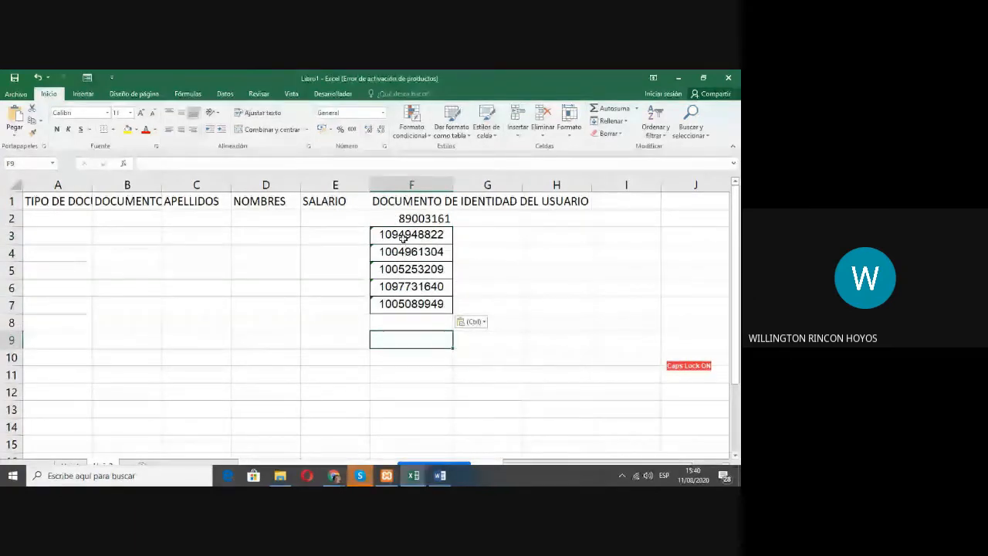
Step: Autofit the width of column F to its longest content, the header in F1
click(422, 219)
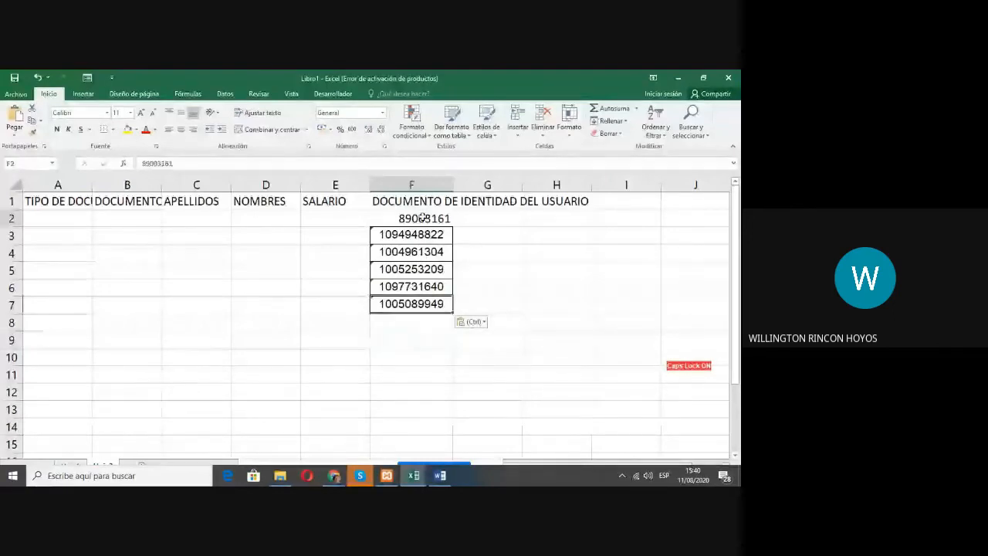
drag(453, 184, 455, 184)
double_click(456, 184)
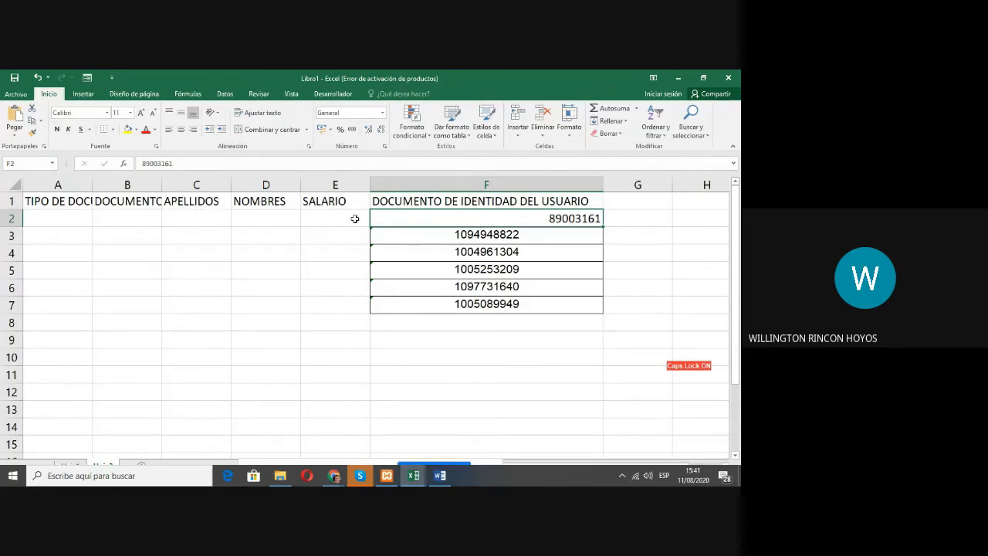
click(213, 201)
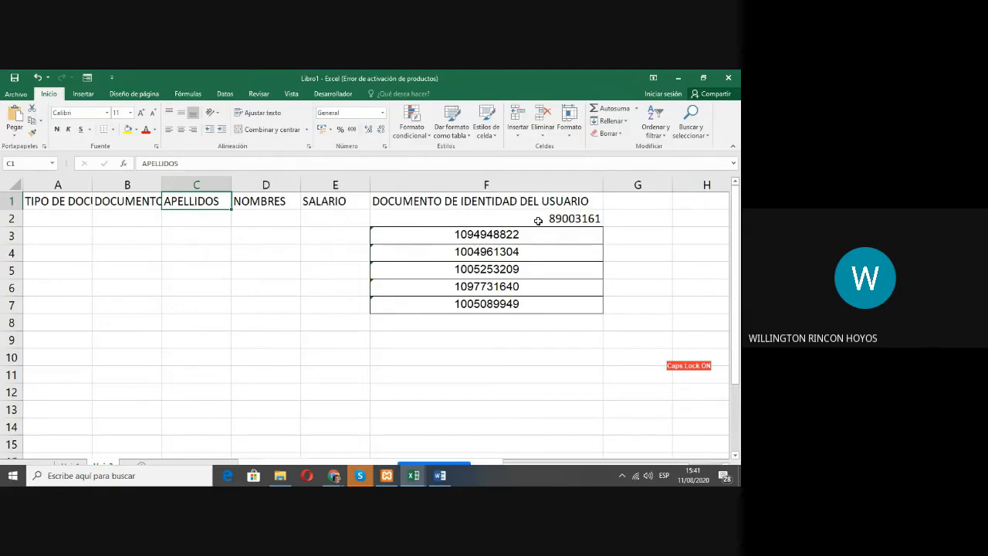
Step: Clear the document numbers from F2:F8 and remove the borders from those cells
drag(538, 221, 509, 315)
key(Delete)
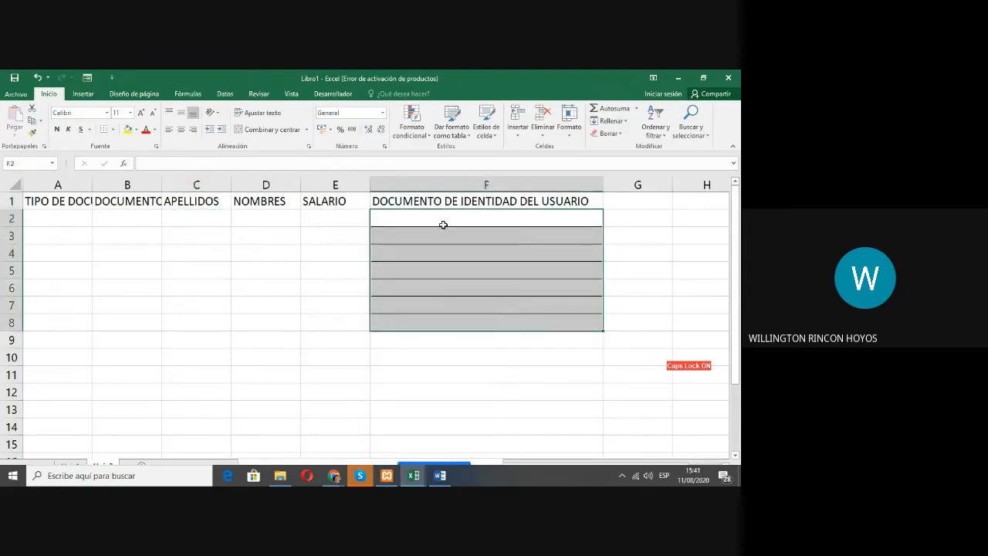
click(113, 131)
click(117, 184)
click(113, 130)
click(118, 210)
drag(392, 321, 397, 284)
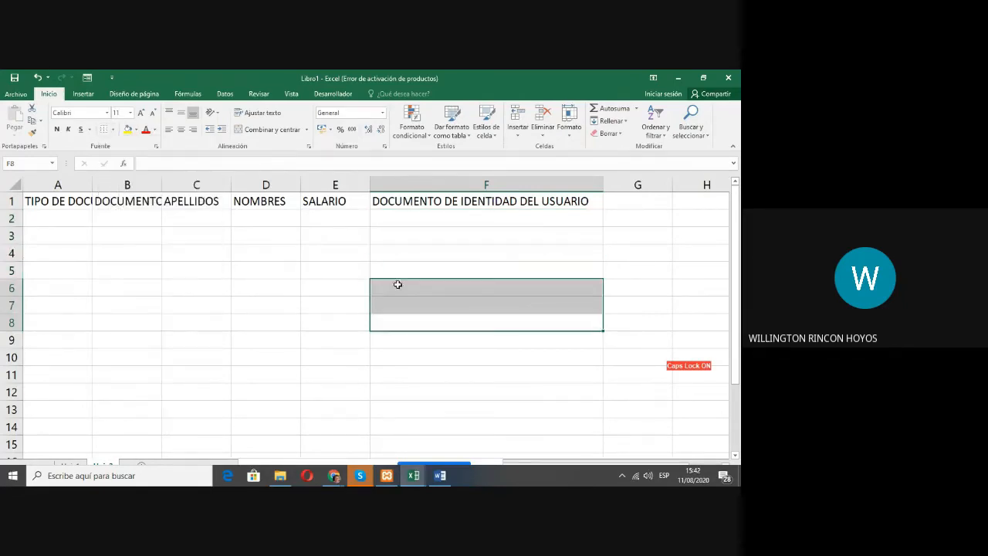
click(485, 220)
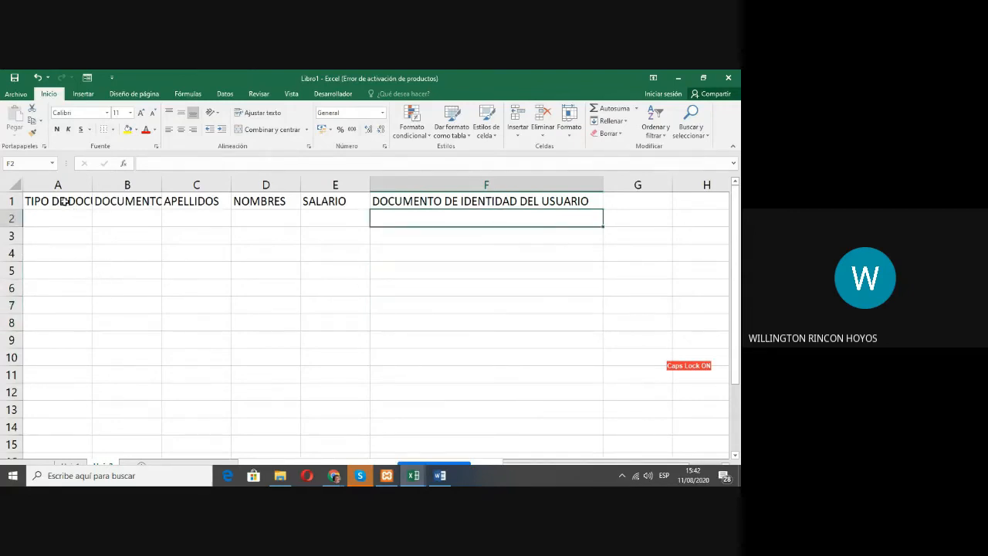
Step: Narrow column F well below its header's length, and widen it again to slightly less than the full header text
click(486, 203)
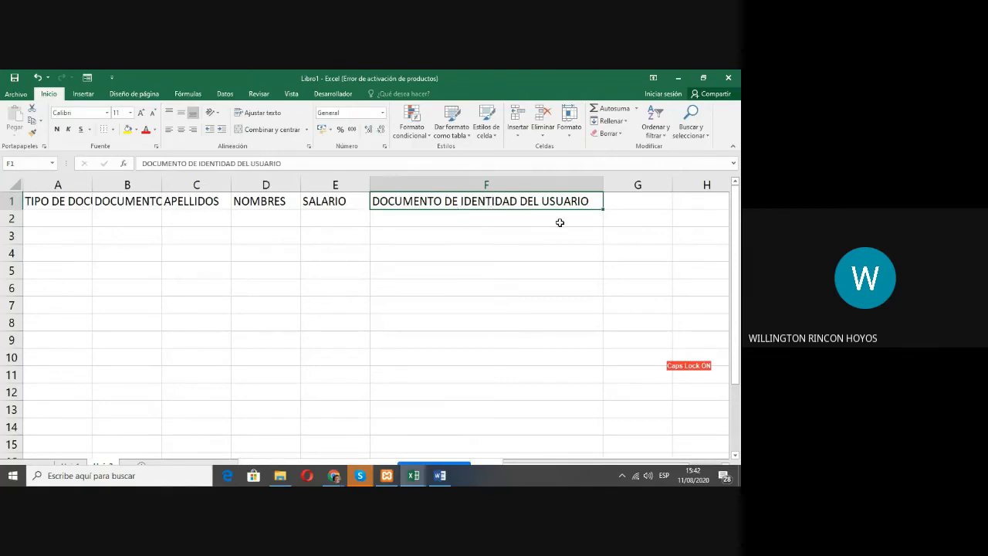
drag(602, 185, 506, 179)
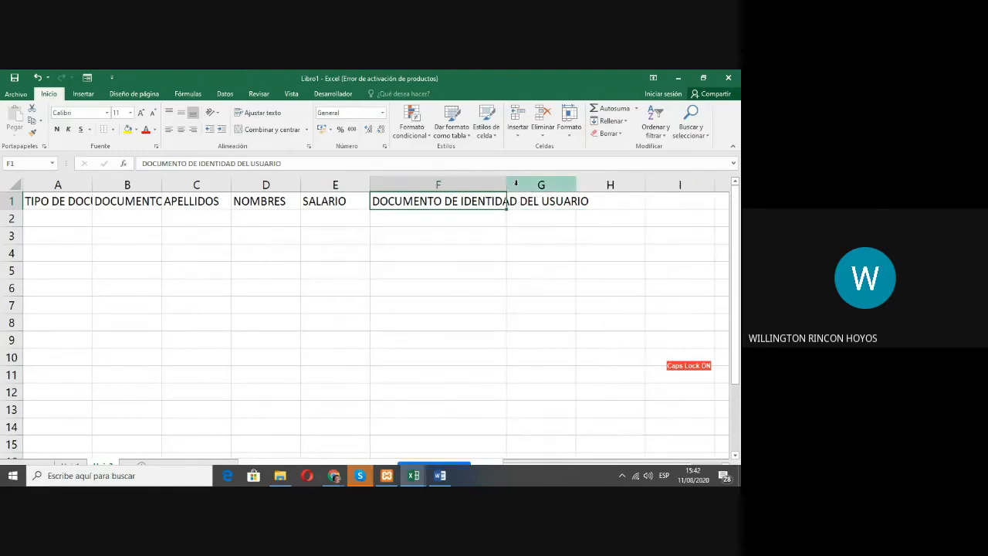
drag(507, 183, 568, 184)
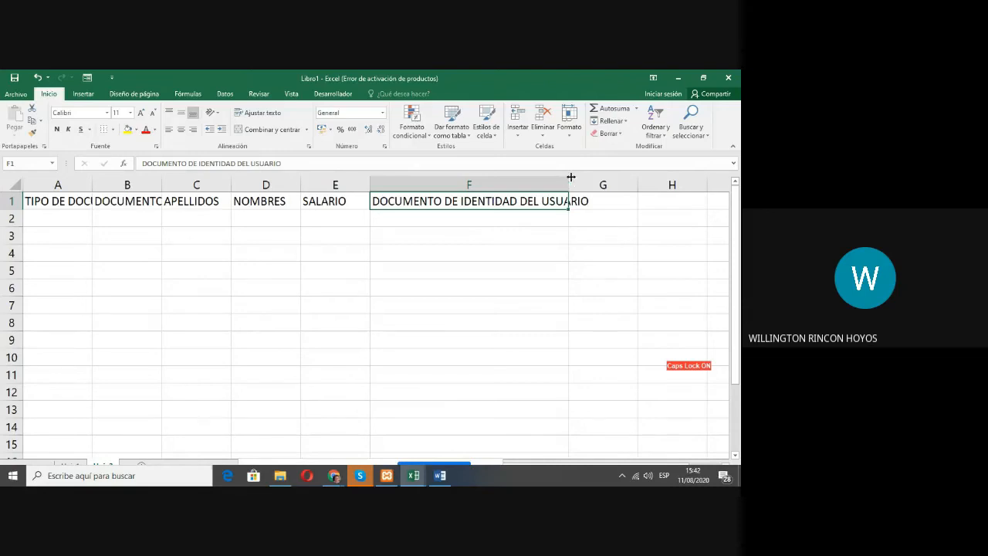
click(58, 202)
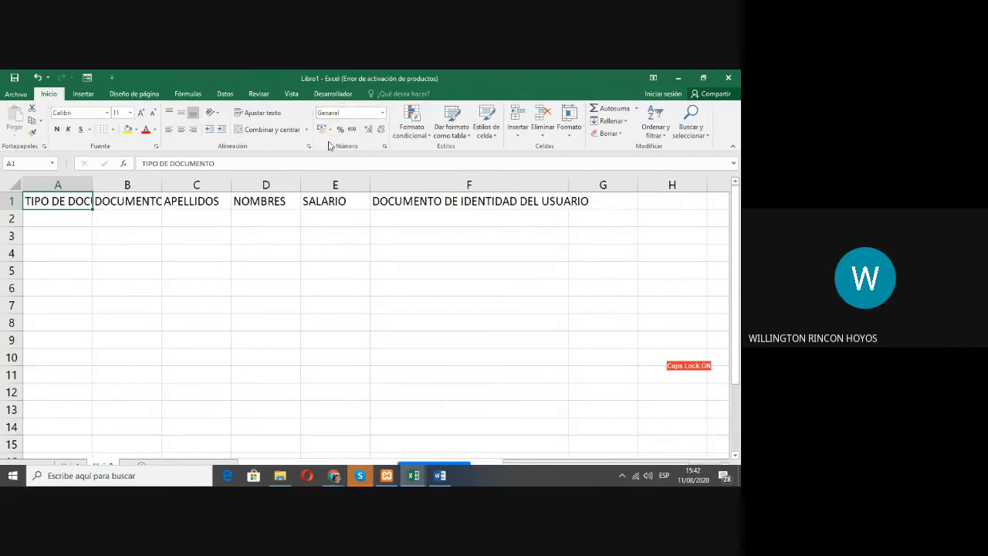
click(385, 147)
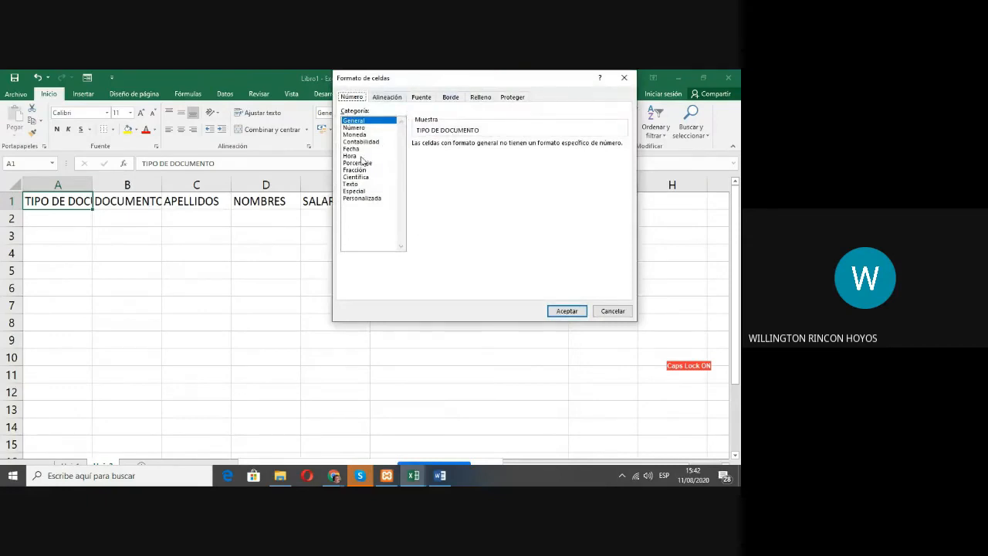
click(611, 311)
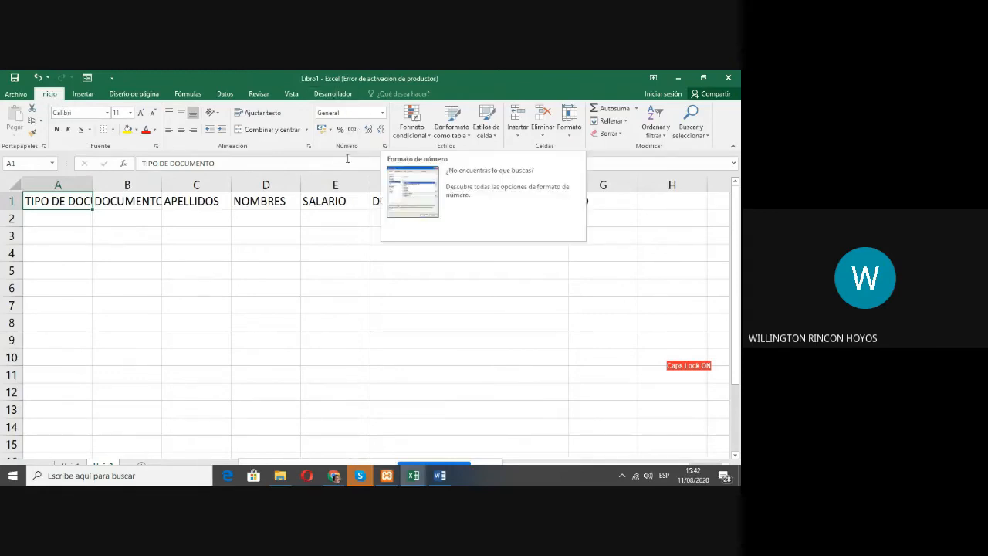
click(384, 148)
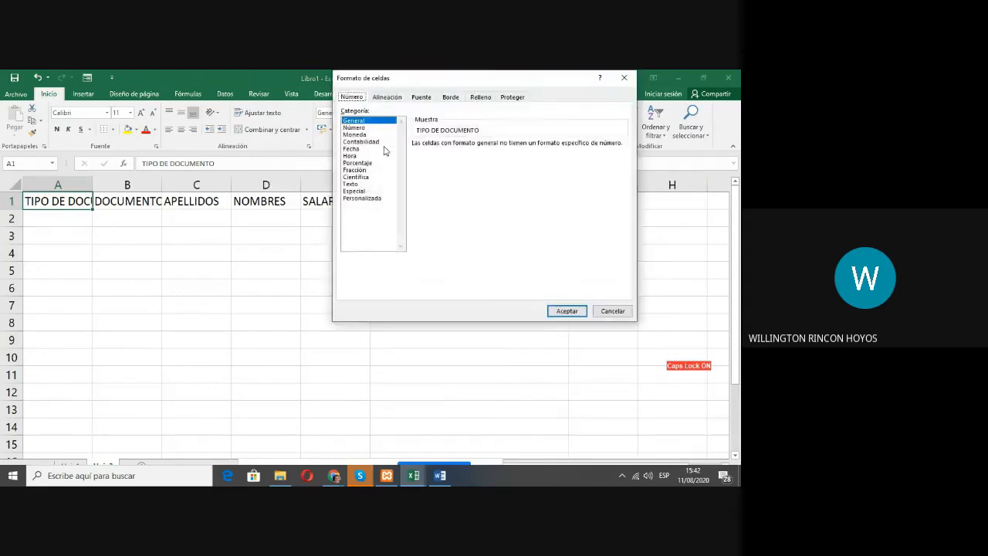
click(616, 315)
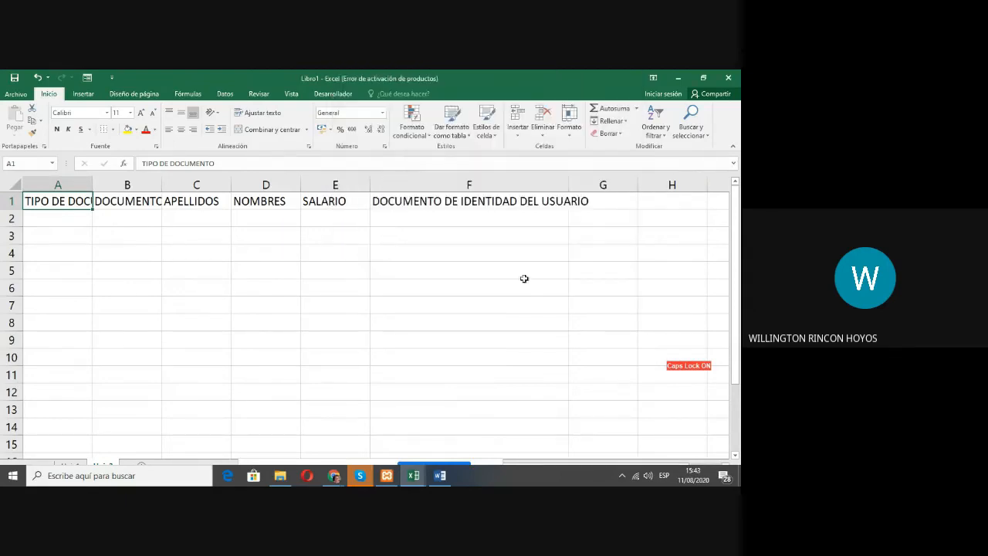
Step: Set the horizontal text alignment of header cell A1 to Centrar in the cell format settings
right_click(53, 204)
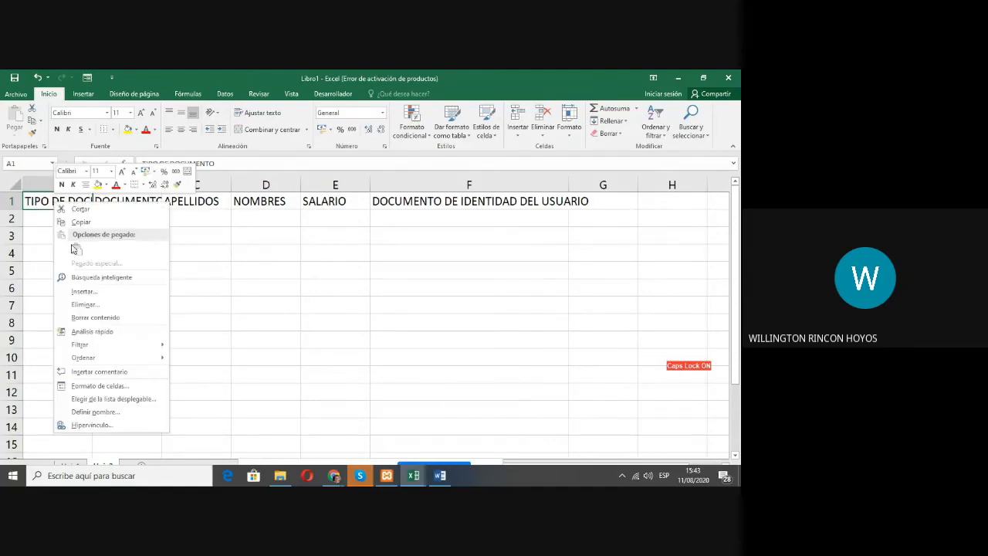
click(107, 386)
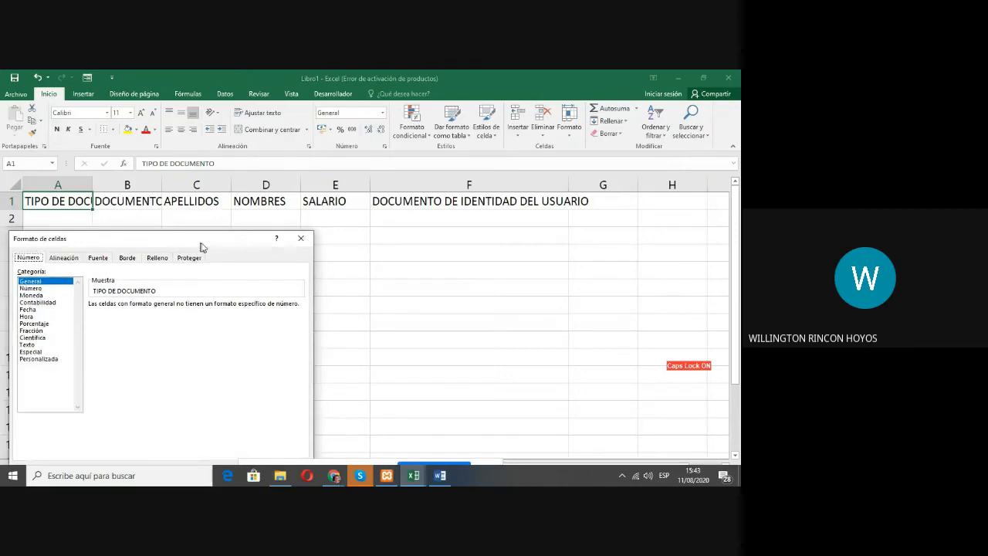
drag(195, 246, 486, 244)
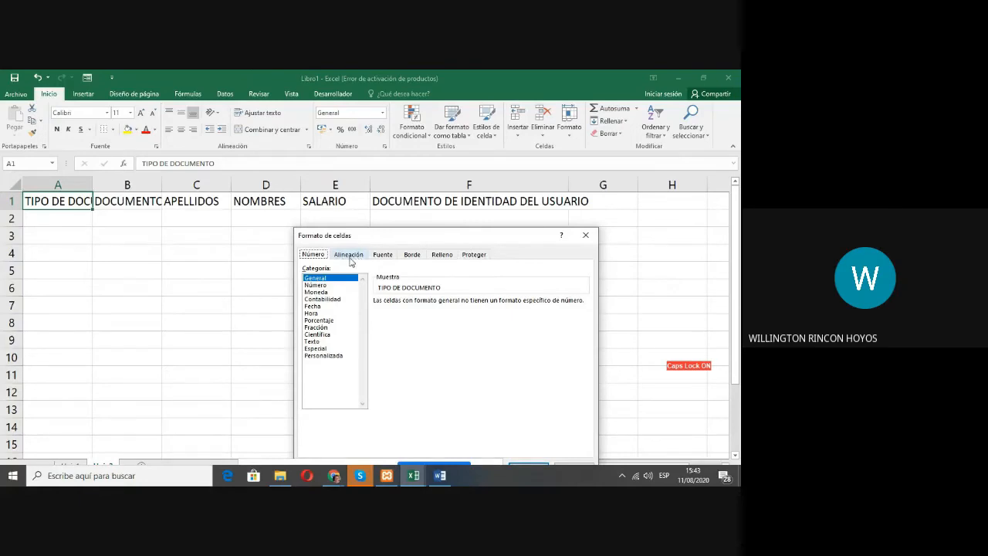
click(348, 255)
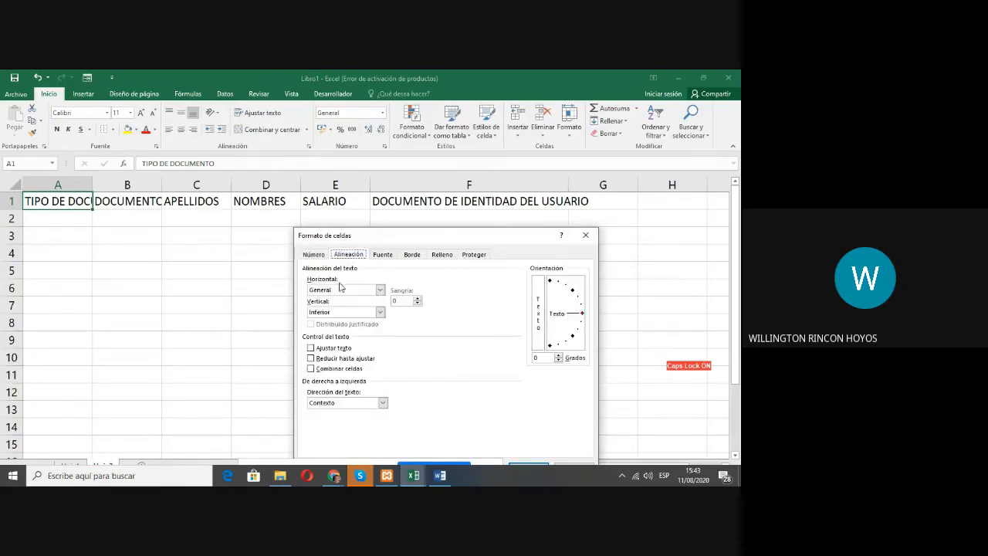
click(361, 290)
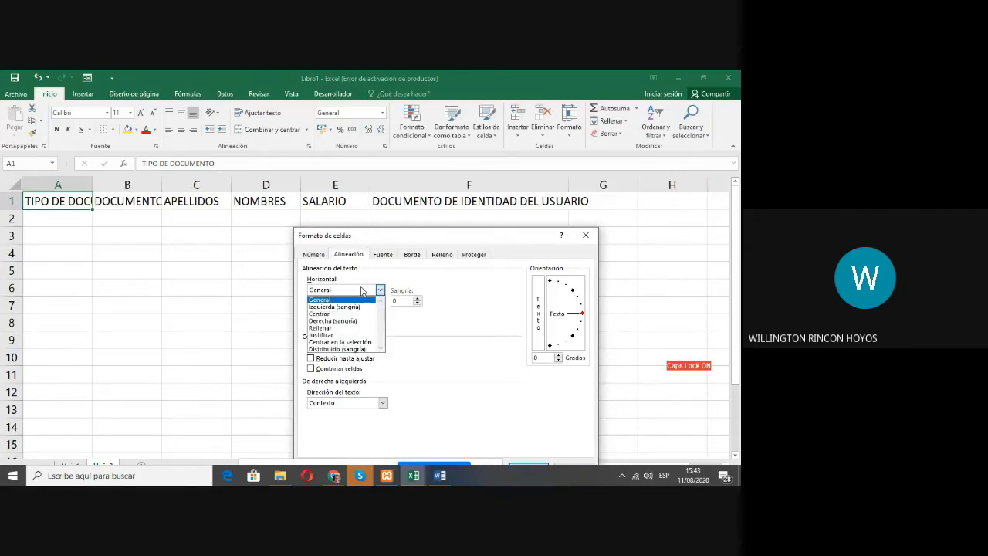
click(355, 283)
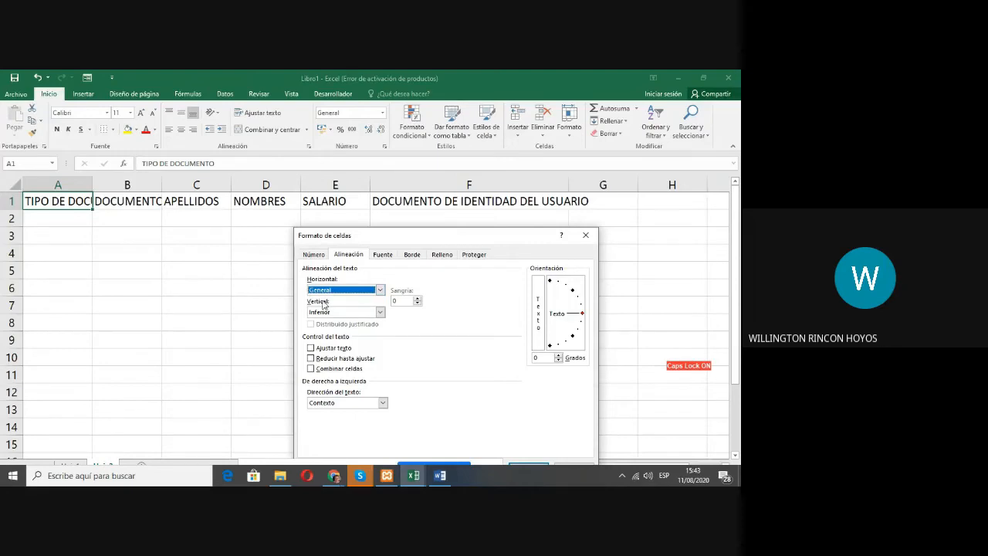
click(343, 291)
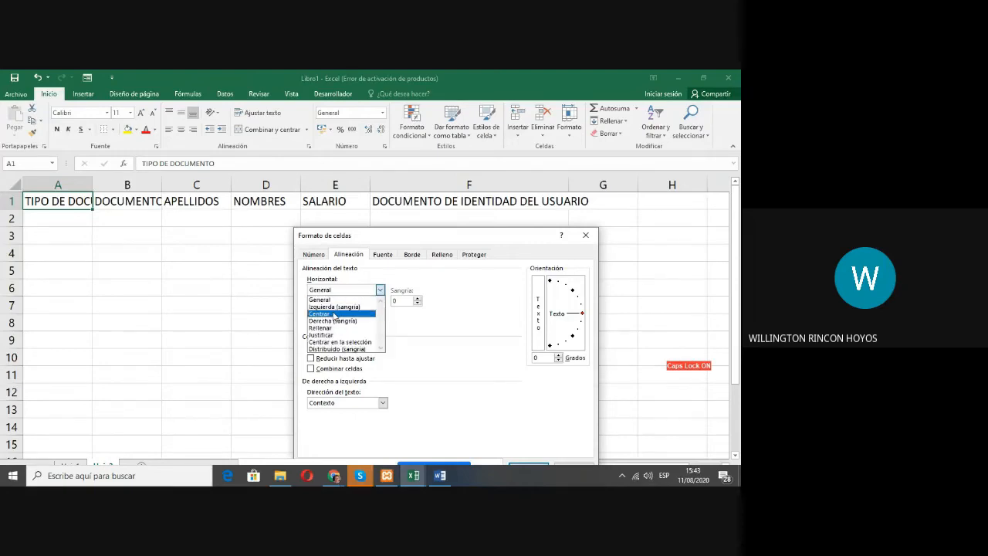
click(333, 314)
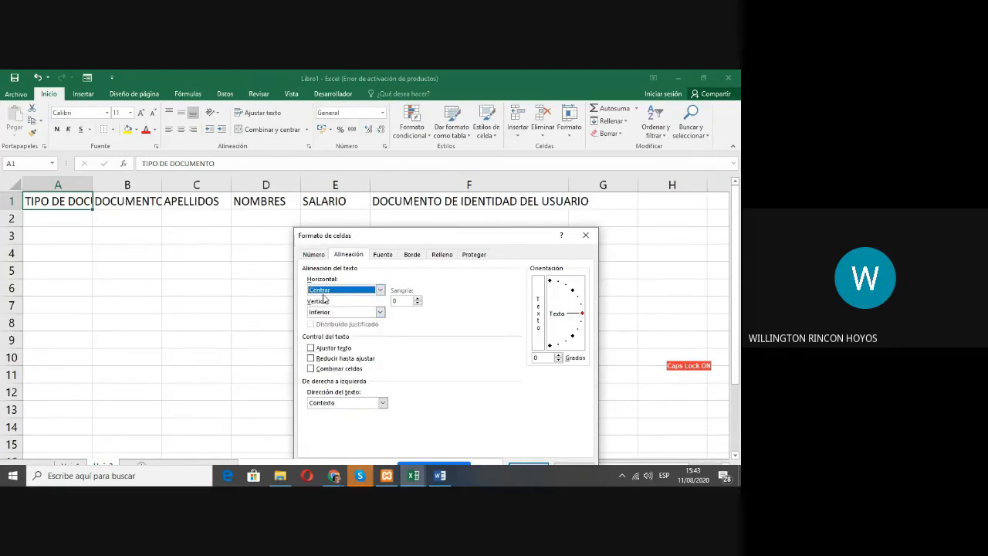
drag(470, 244, 508, 204)
click(567, 429)
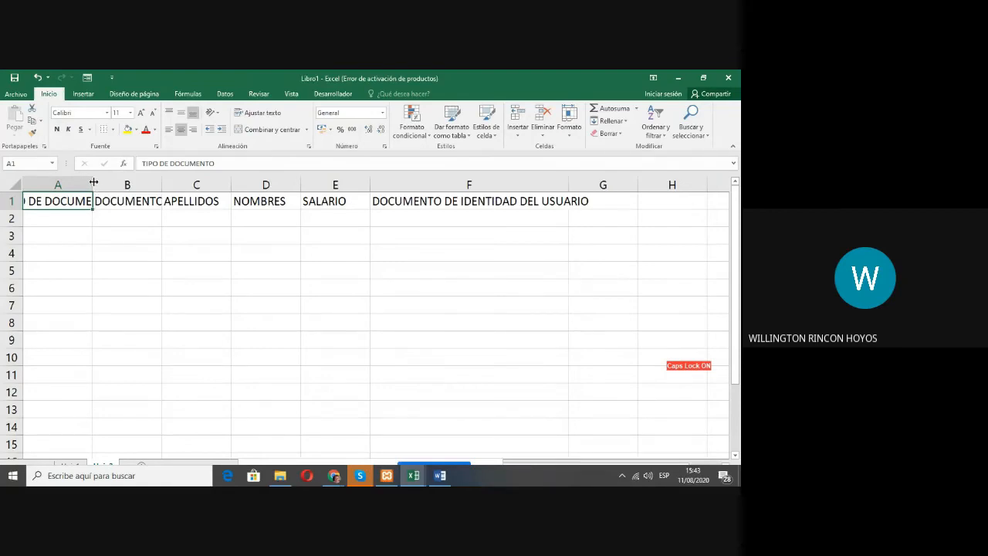
Step: Widen column A in several stages far beyond its TIPO DE DOCUMENTO header, and narrow it back to about twice the header's width
drag(94, 182, 156, 184)
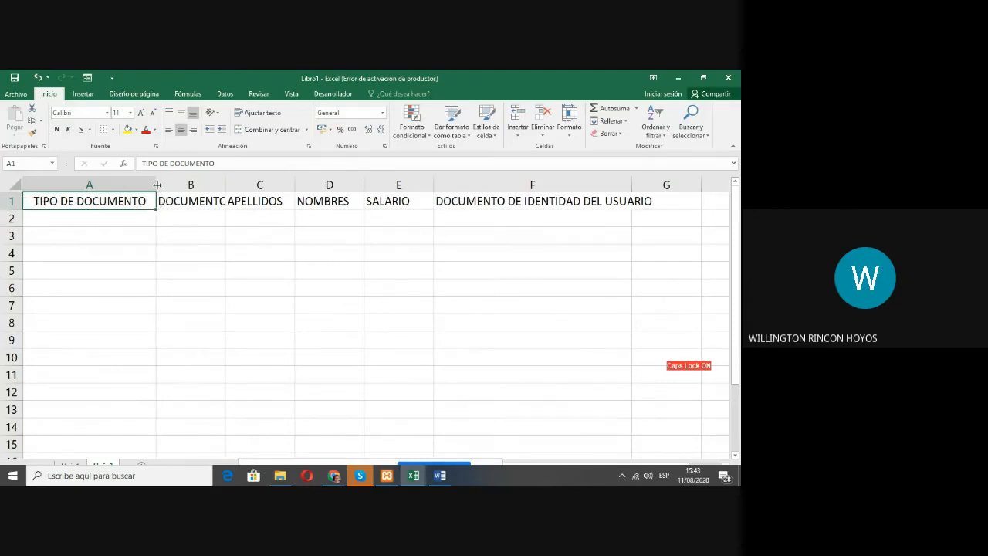
drag(157, 185, 257, 185)
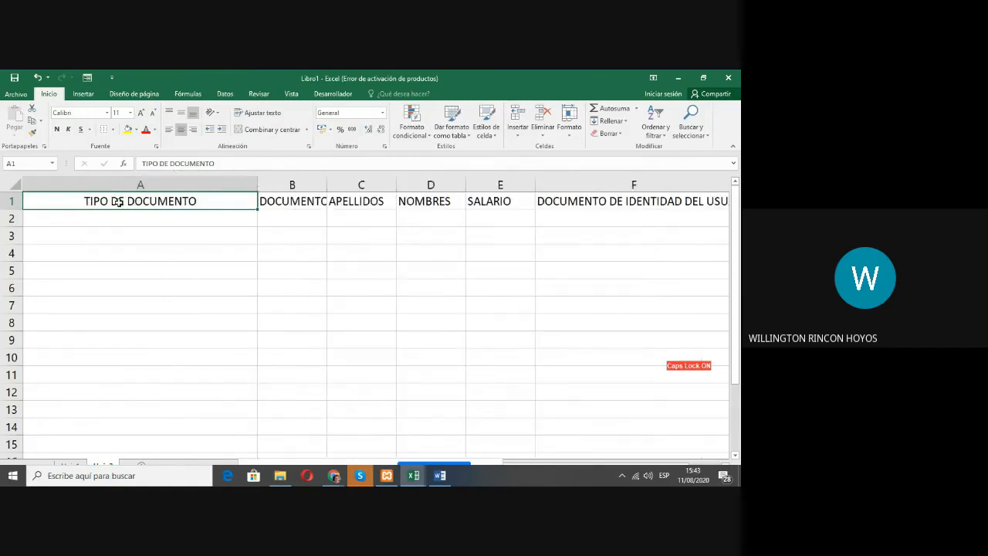
drag(257, 185, 420, 185)
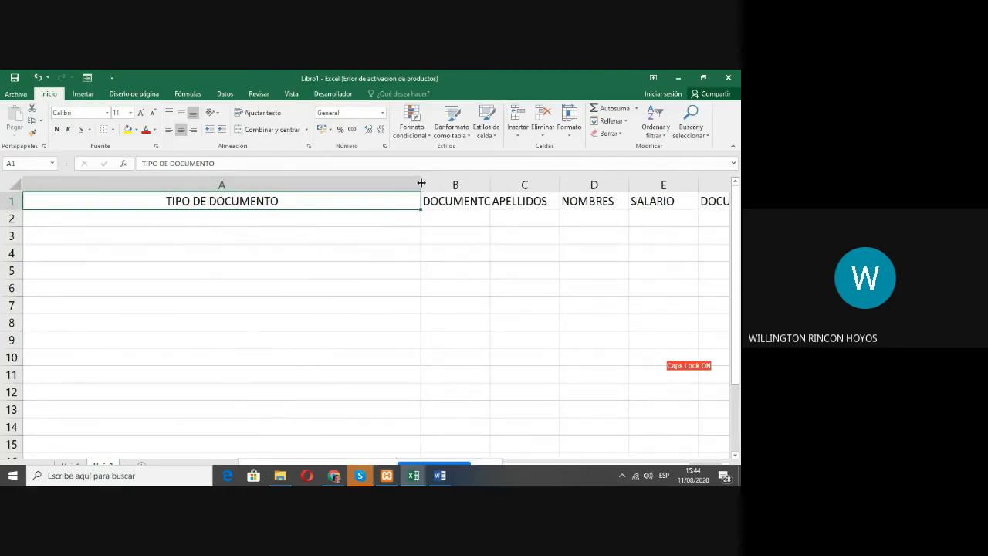
drag(421, 183, 510, 184)
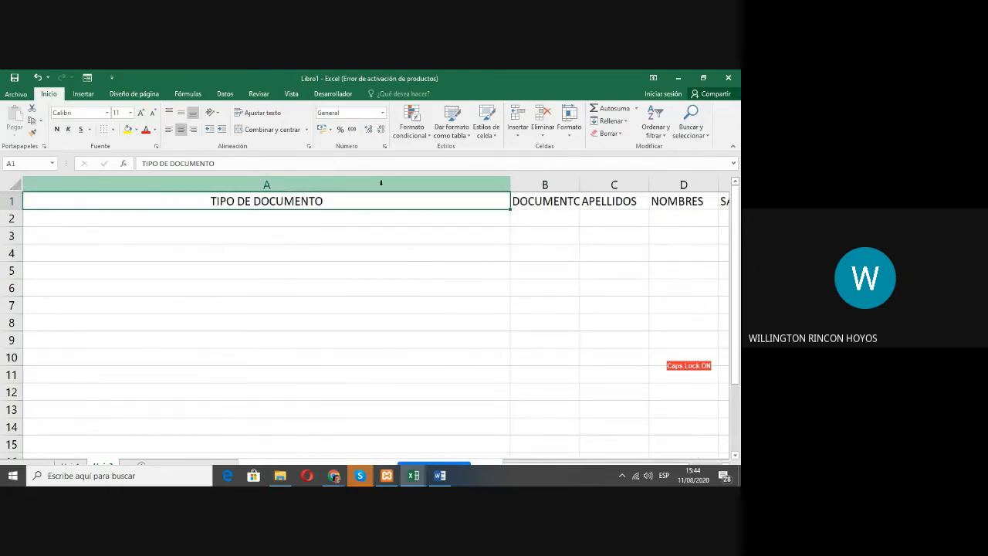
drag(510, 184, 248, 188)
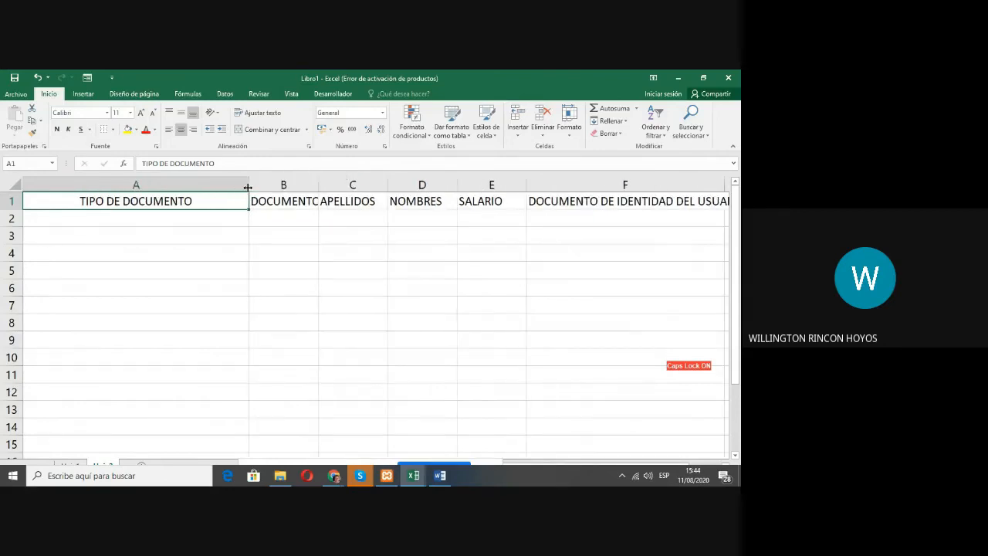
Step: Set the vertical text alignment of header cell A1 to Centrar in the cell format settings
right_click(134, 200)
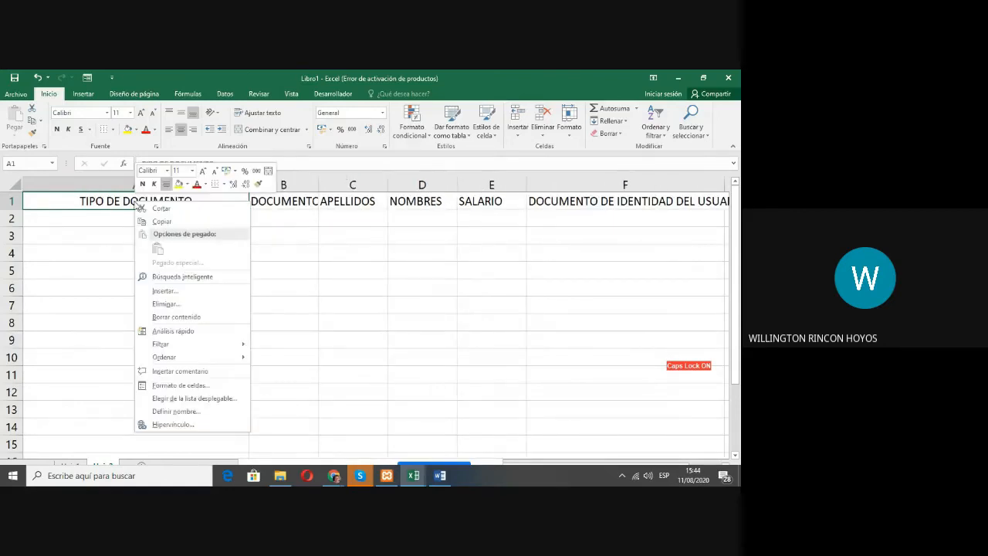
click(194, 383)
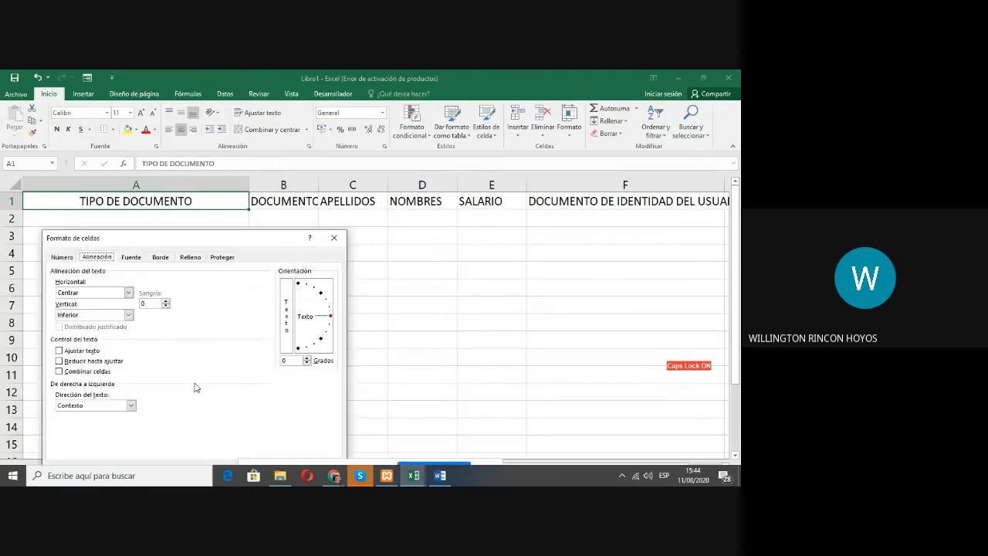
click(80, 315)
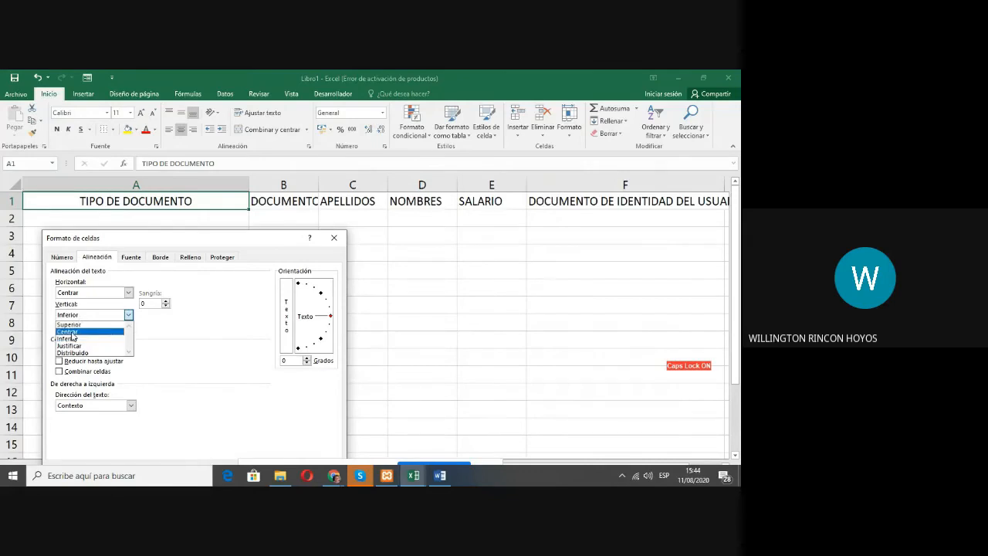
click(73, 332)
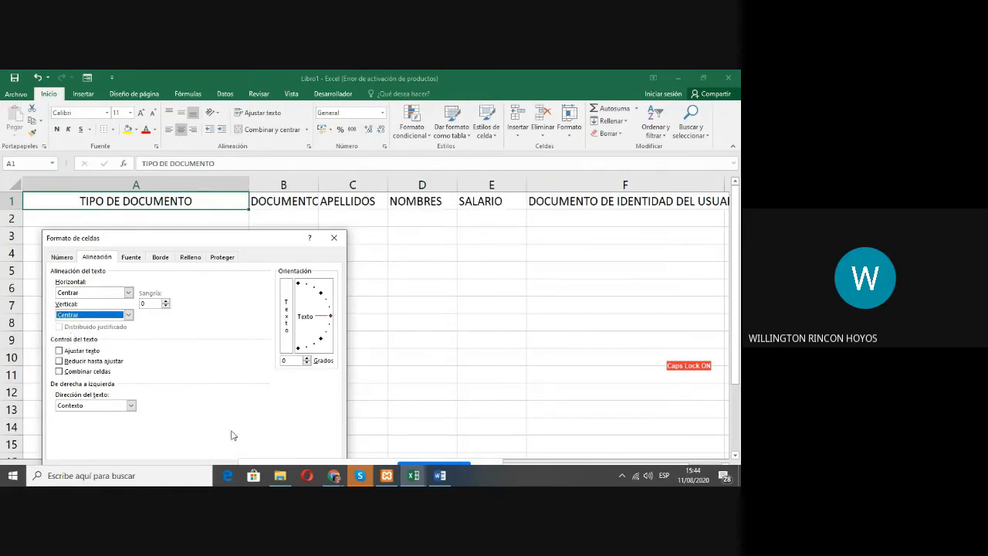
drag(209, 243, 260, 216)
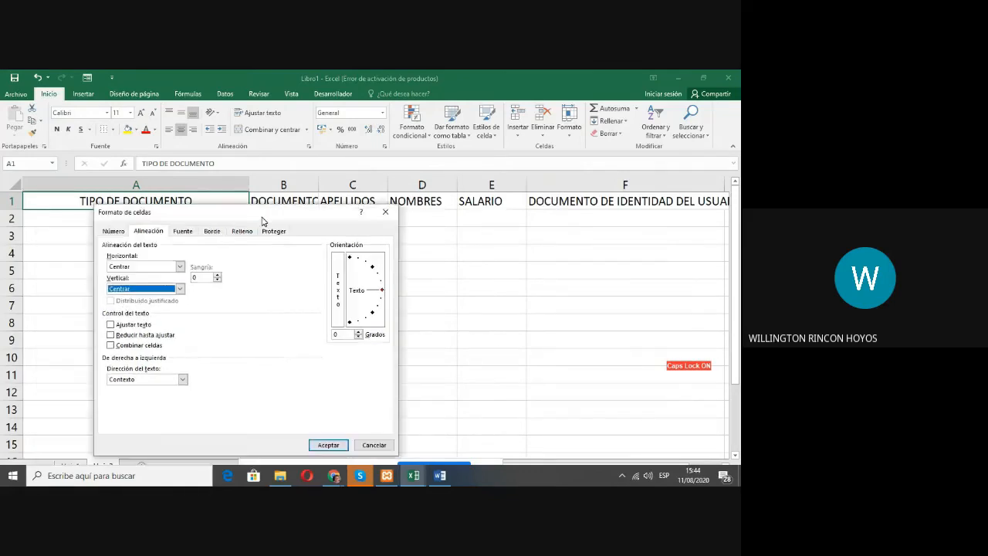
click(327, 446)
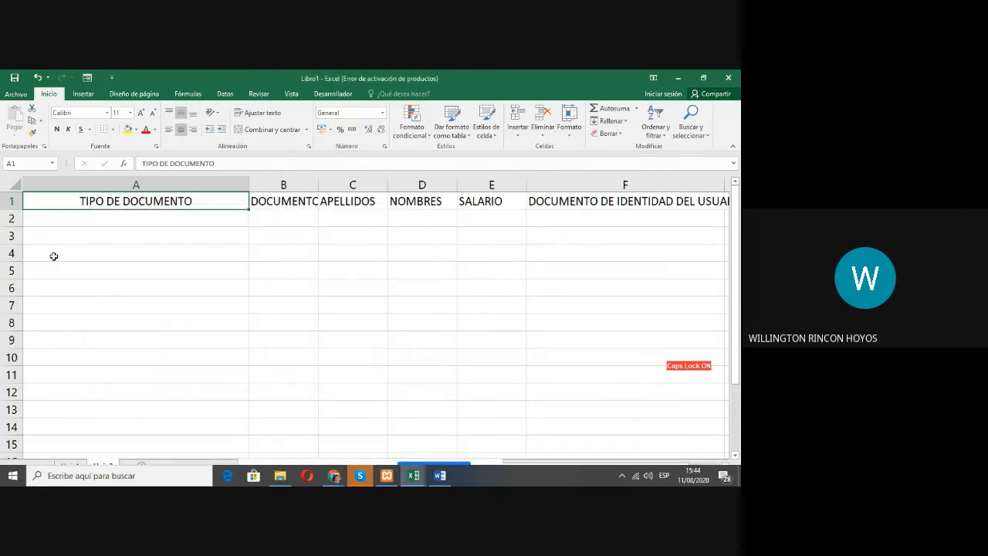
Step: Resize column A to moderately wider than its header, and slightly widen the APELLIDOS and SALARIO columns
drag(15, 209, 20, 208)
drag(250, 182, 359, 183)
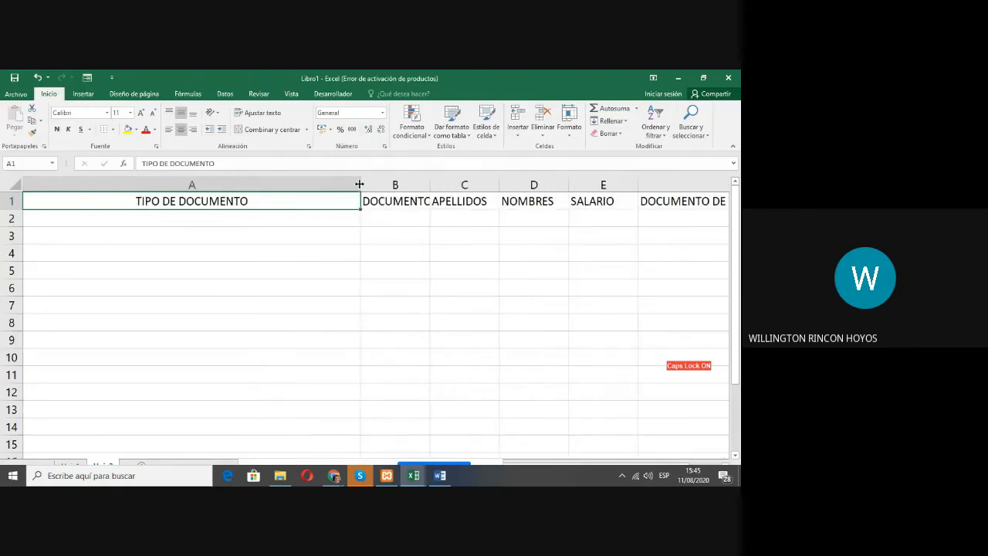
drag(360, 184, 211, 184)
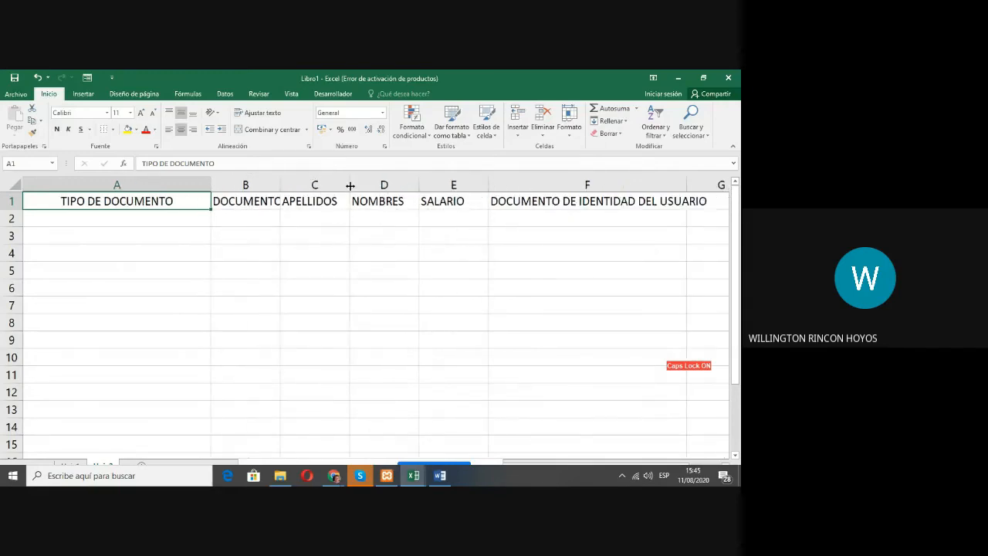
mouse_move(350, 185)
mouse_down()
mouse_move(425, 185)
mouse_move(365, 186)
mouse_up()
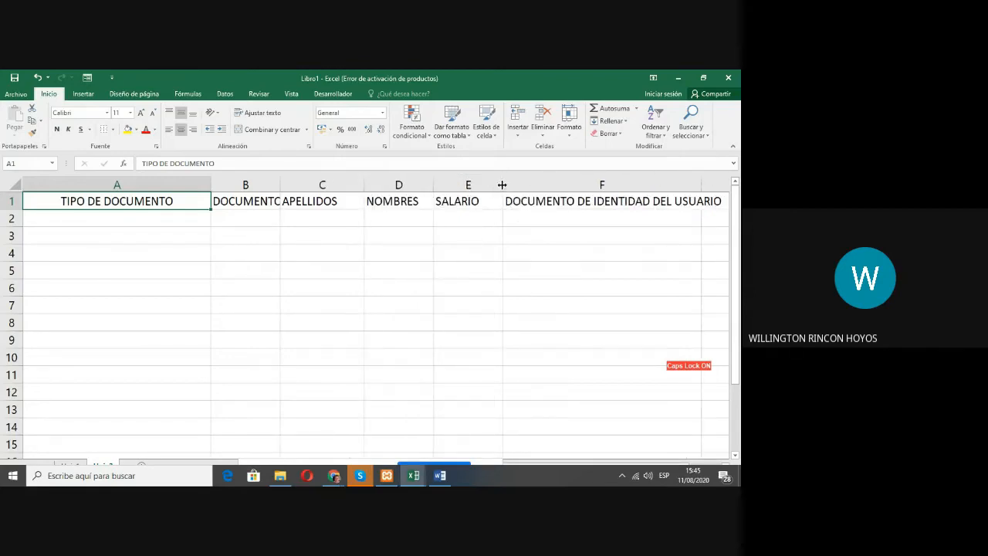
mouse_move(502, 186)
mouse_down()
mouse_move(585, 185)
mouse_move(513, 185)
mouse_up()
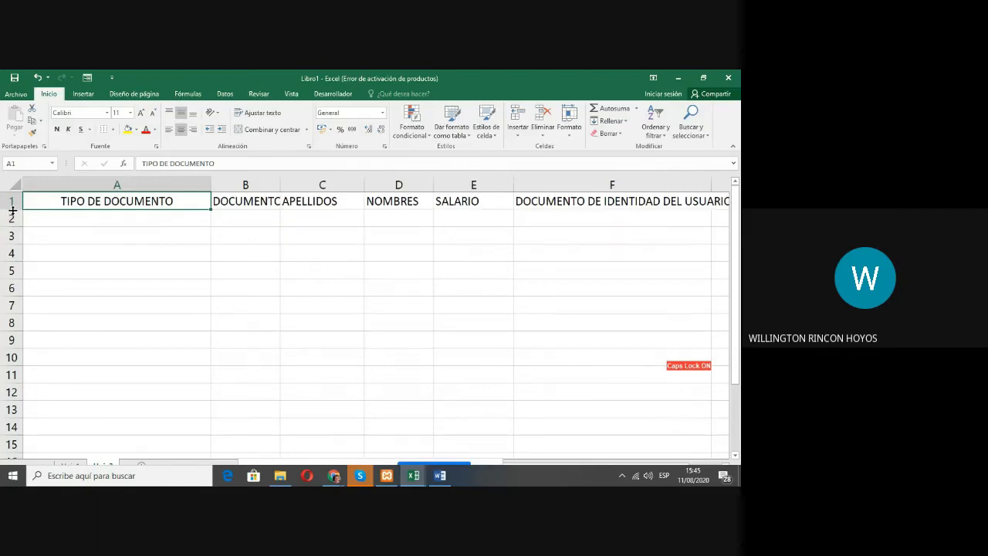
Step: Increase the height of header row 1 in several stages until it is about twelve standard rows tall
drag(15, 209, 17, 272)
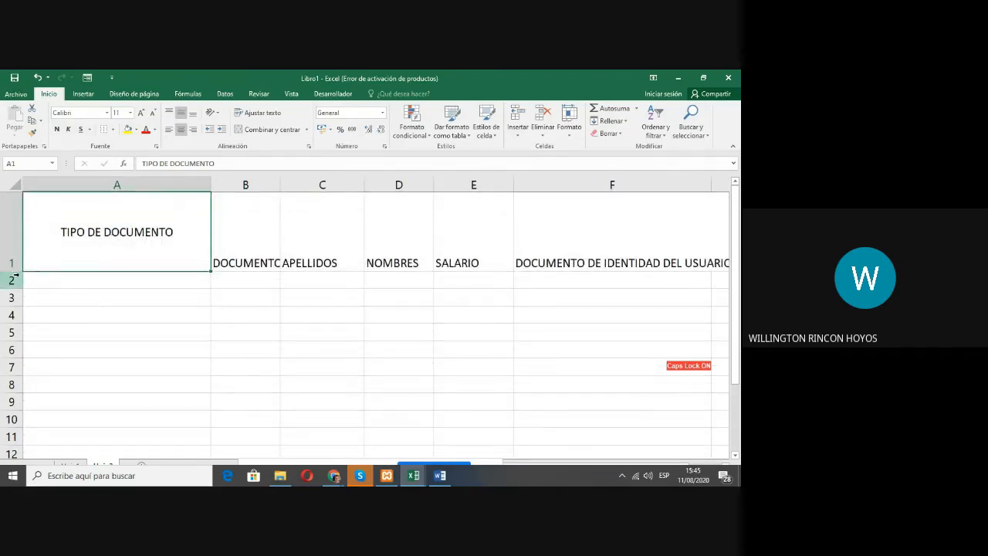
drag(12, 272, 17, 316)
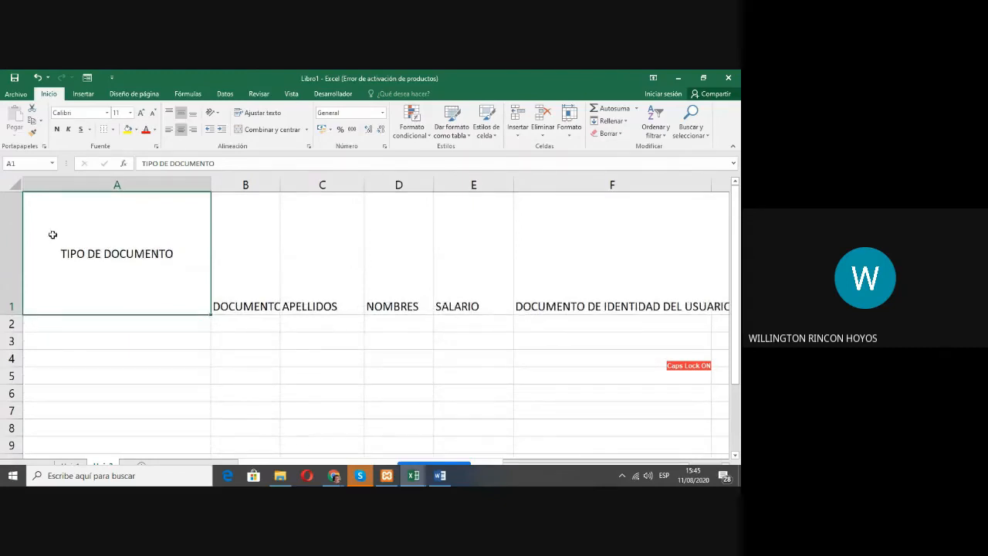
click(39, 188)
drag(15, 314, 14, 406)
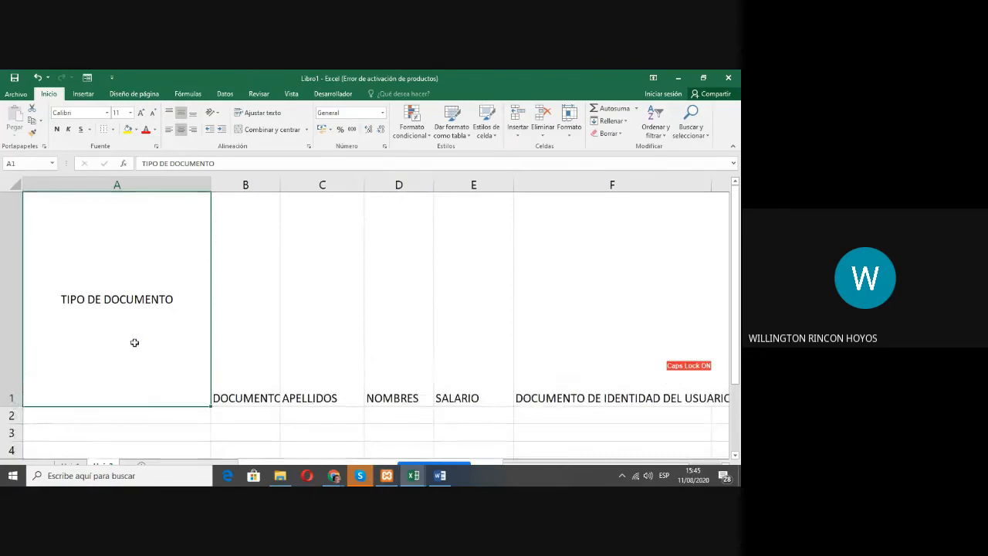
Step: Set the vertical text alignment of header cell A1 to Superior, and slightly reduce the height of row 1
right_click(112, 304)
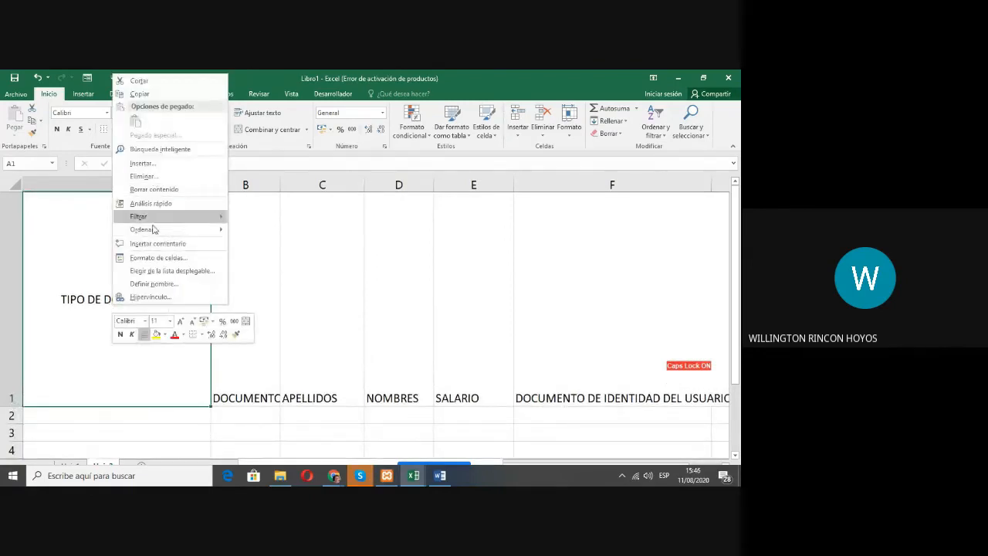
click(141, 257)
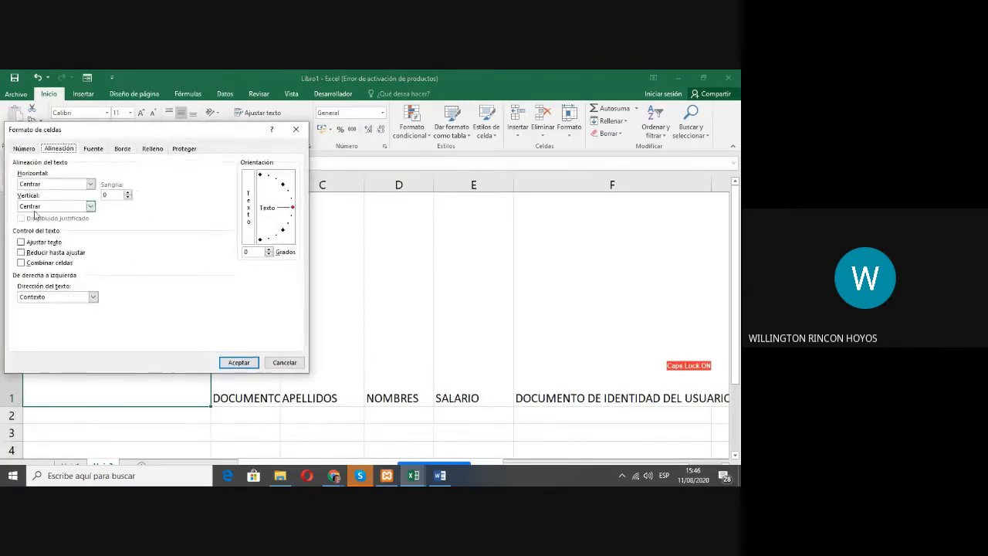
click(44, 207)
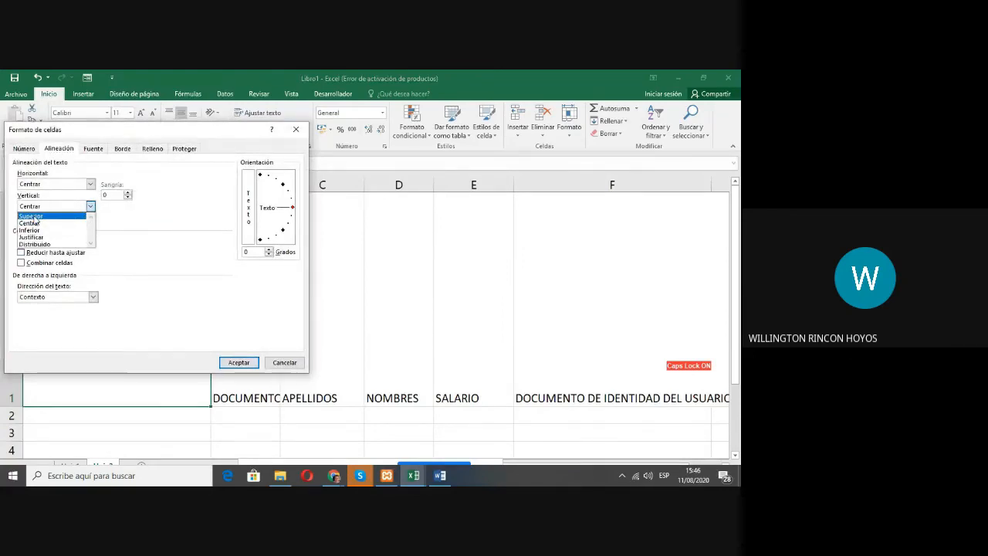
click(32, 216)
click(239, 362)
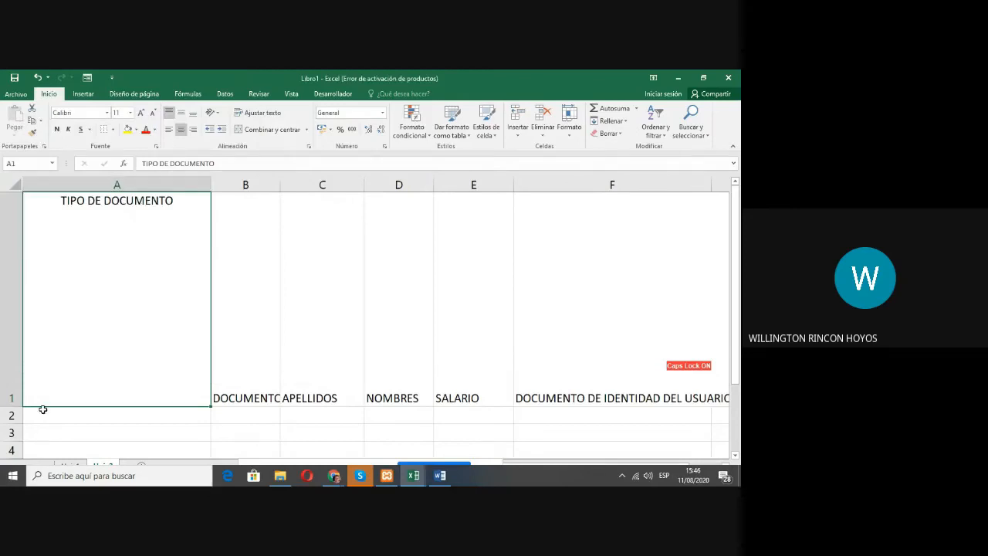
mouse_move(23, 407)
mouse_down()
mouse_move(23, 287)
mouse_move(12, 401)
mouse_up()
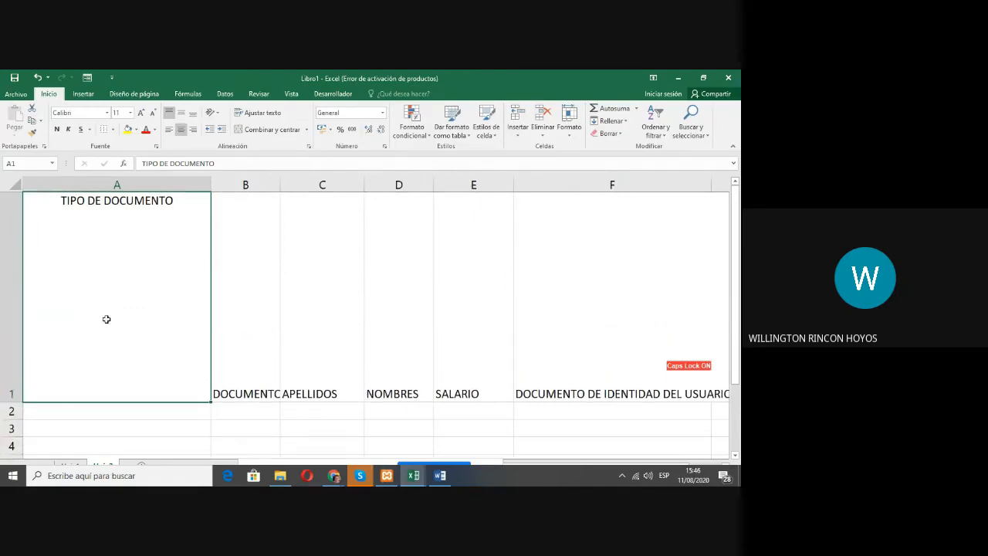
Step: Set the vertical text alignment of header cell A1 back to Centrar in the cell format settings
right_click(119, 282)
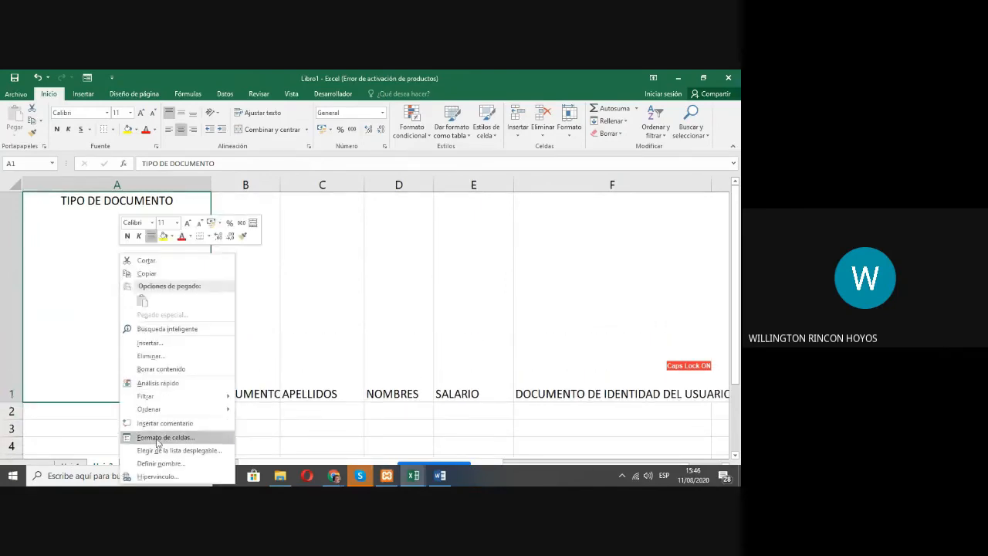
click(158, 437)
click(90, 315)
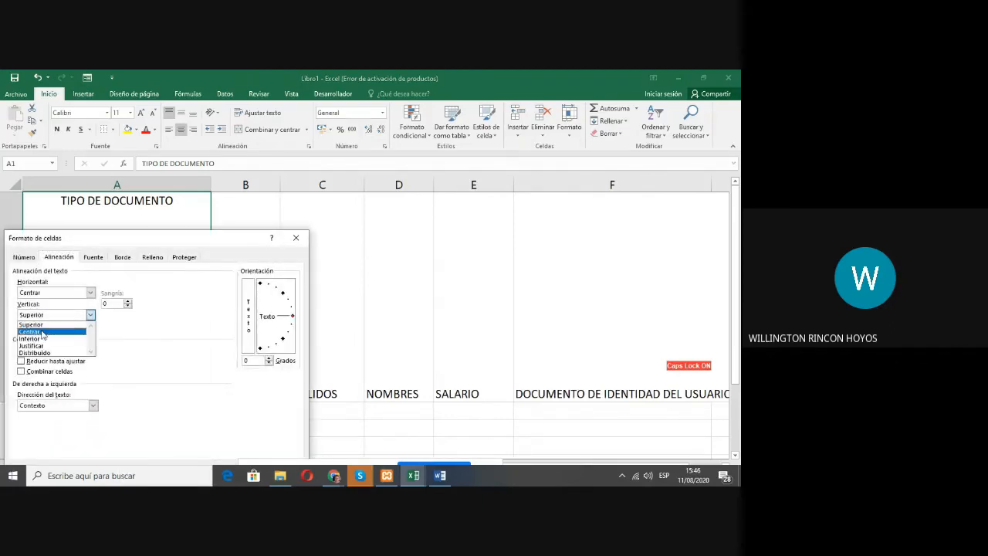
click(46, 327)
drag(232, 241, 262, 211)
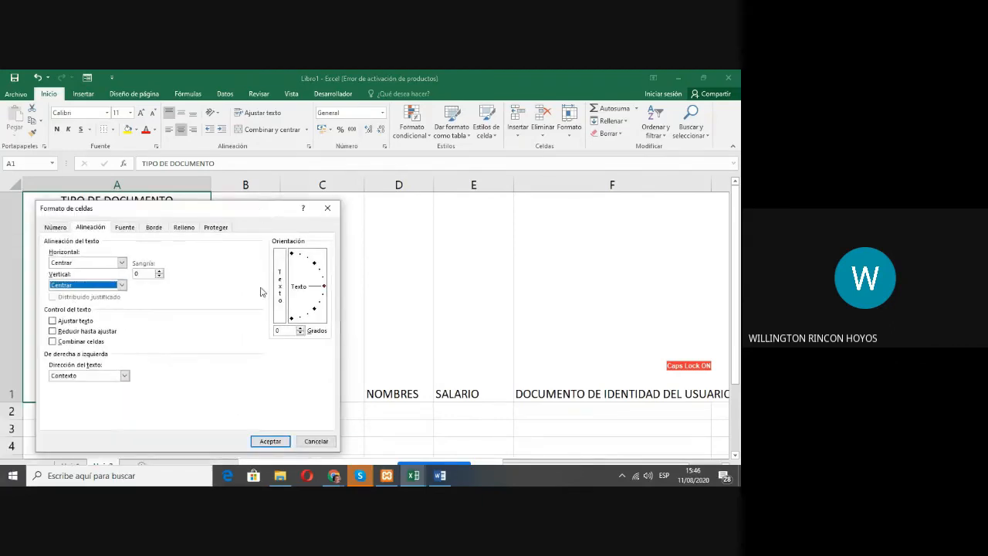
click(266, 440)
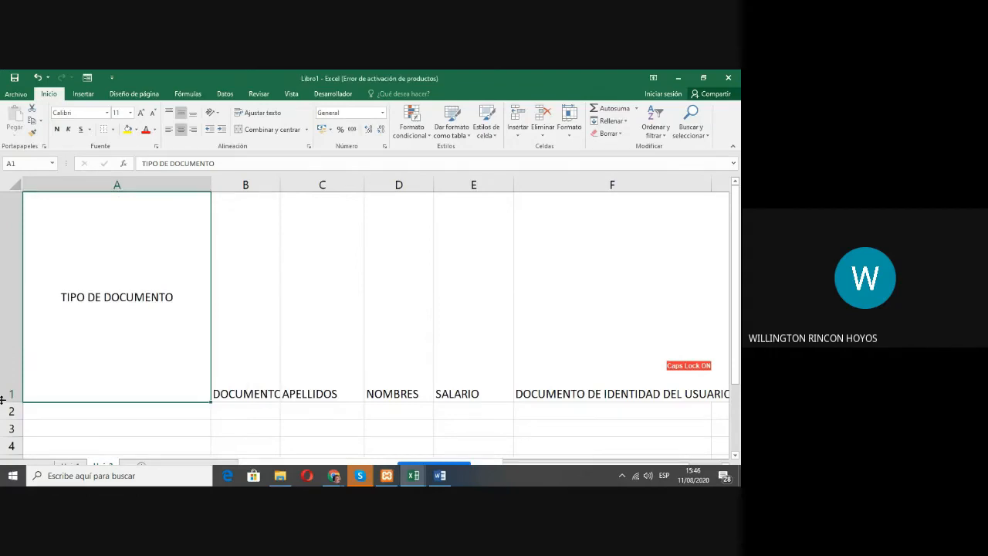
Step: Reduce row 1 to about three standard rows tall, and make column A slightly narrower than its TIPO DE DOCUMENTO header
drag(14, 405, 17, 248)
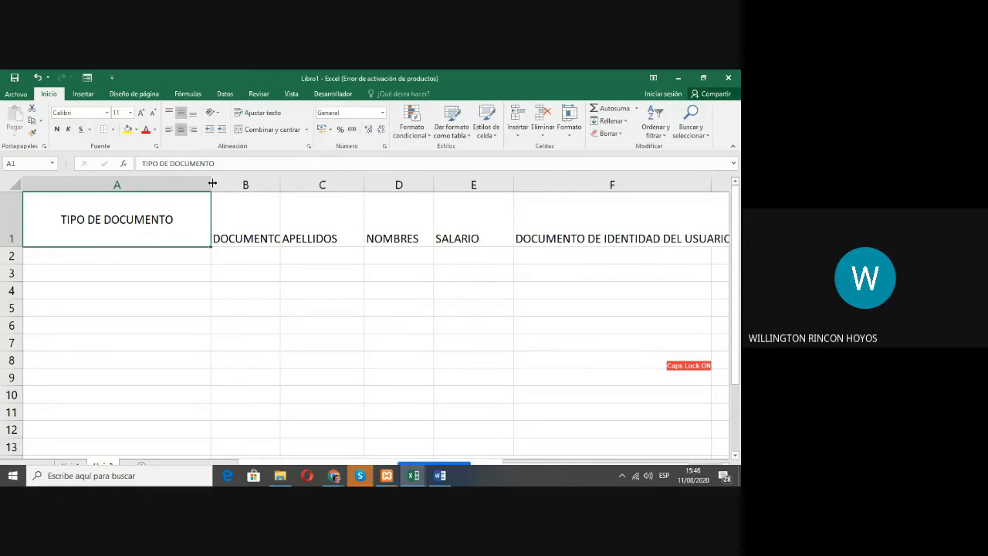
drag(210, 183, 68, 185)
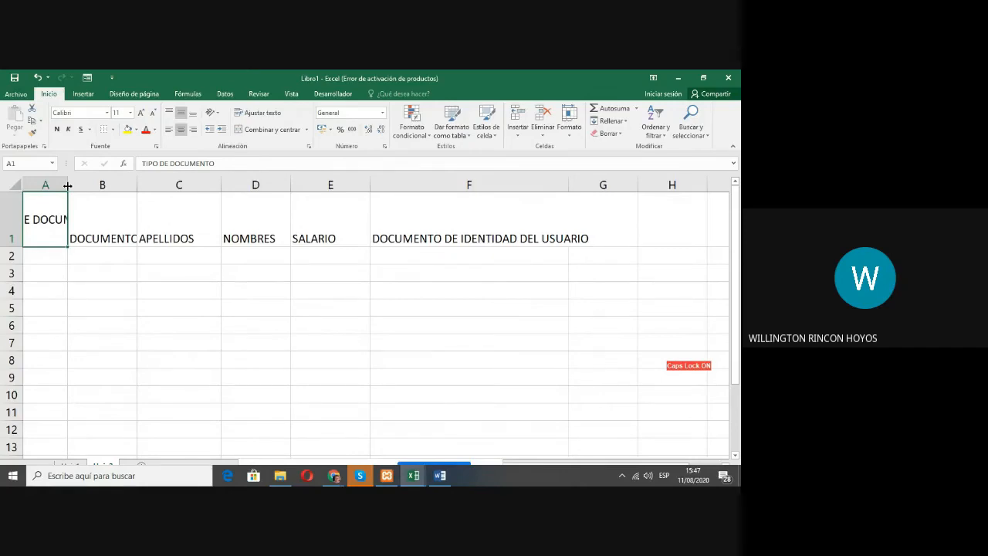
drag(68, 185, 116, 183)
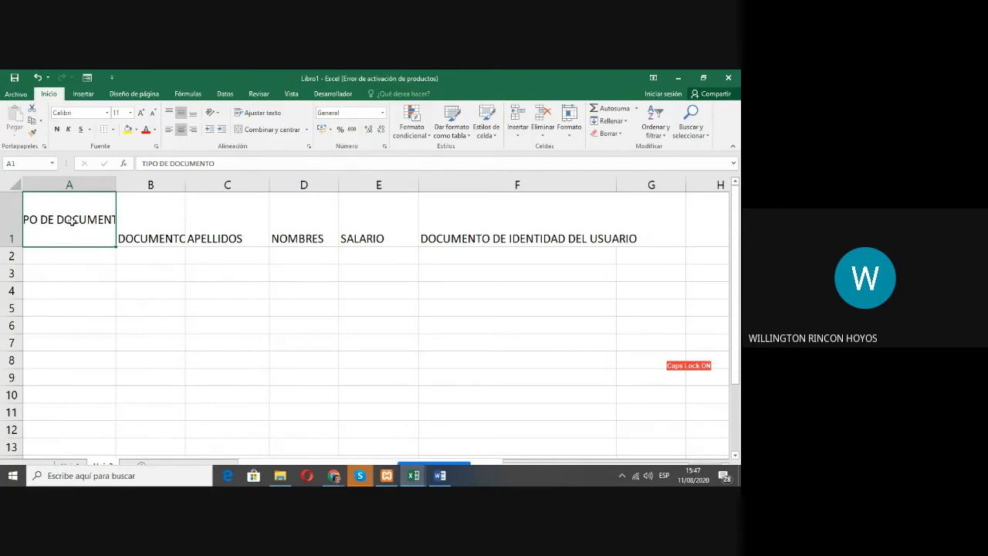
Step: Enable Ajustar texto for header cell A1, and resize column A wider and narrower, leaving it just wide enough for a two-line header
right_click(71, 220)
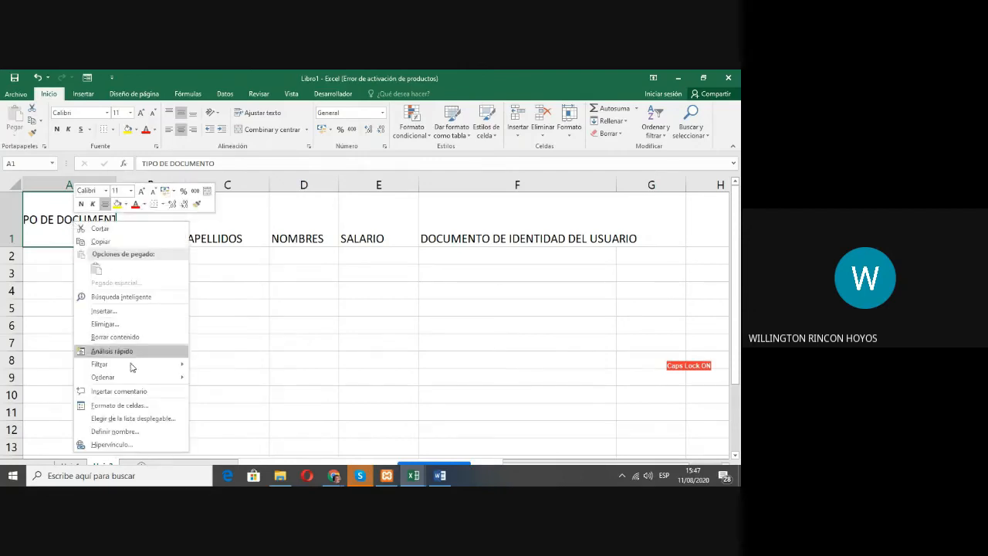
click(120, 407)
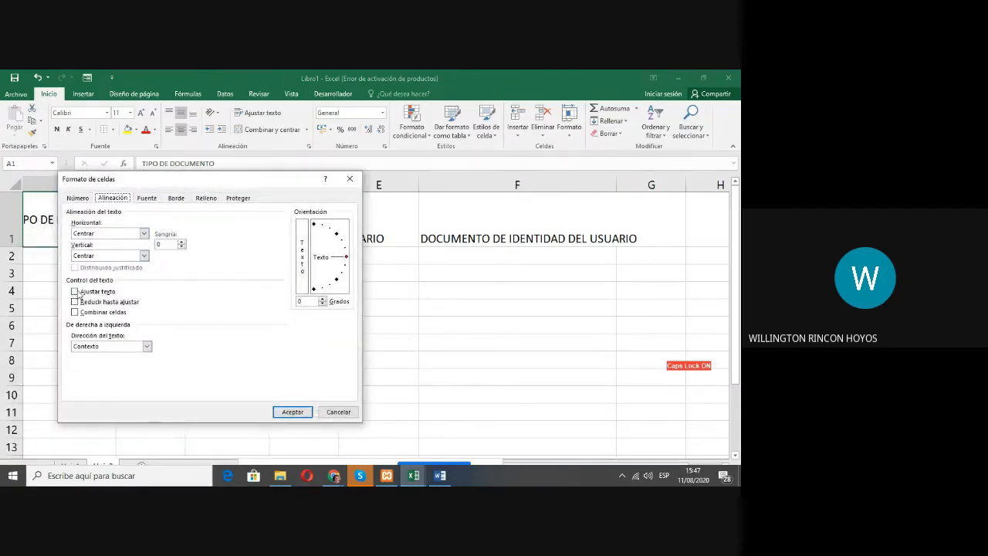
click(75, 292)
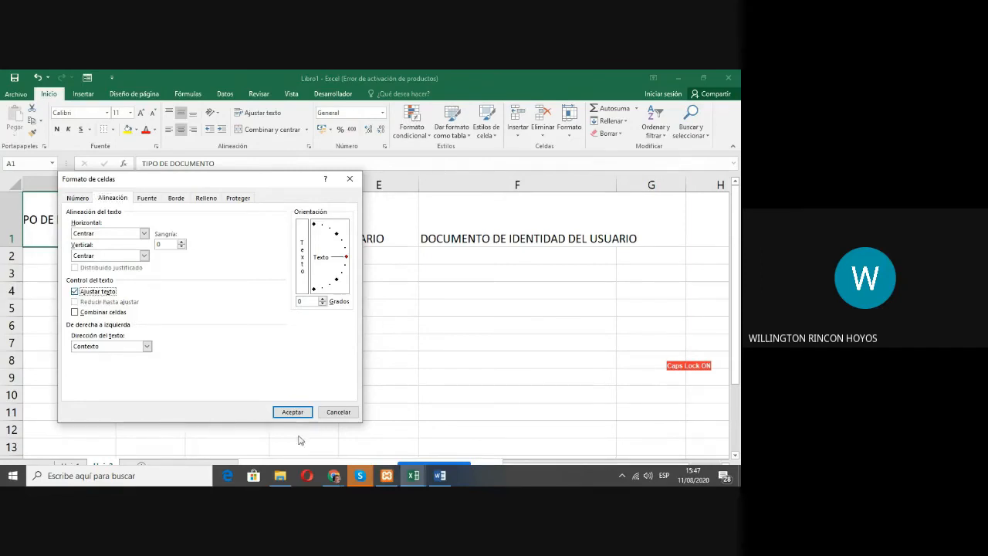
click(293, 411)
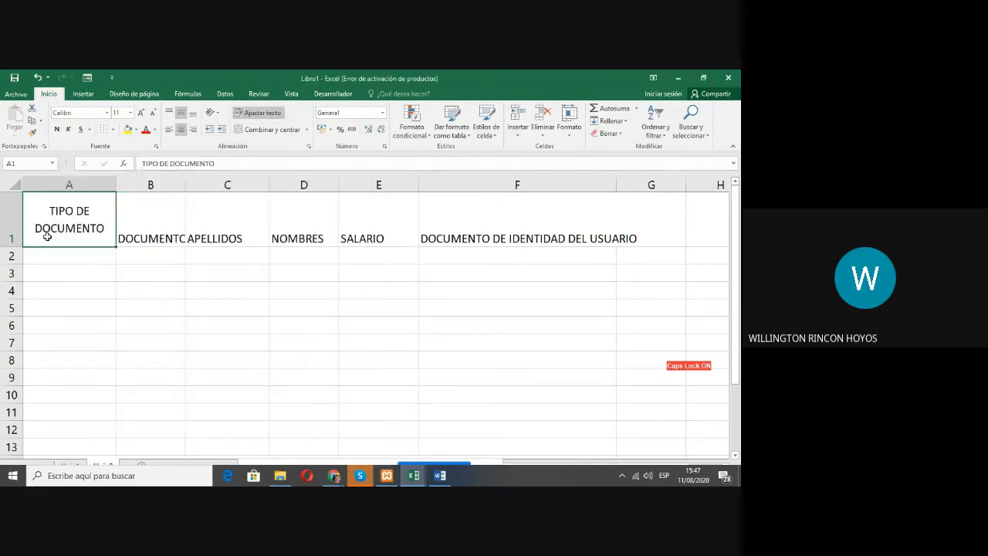
drag(118, 183, 150, 182)
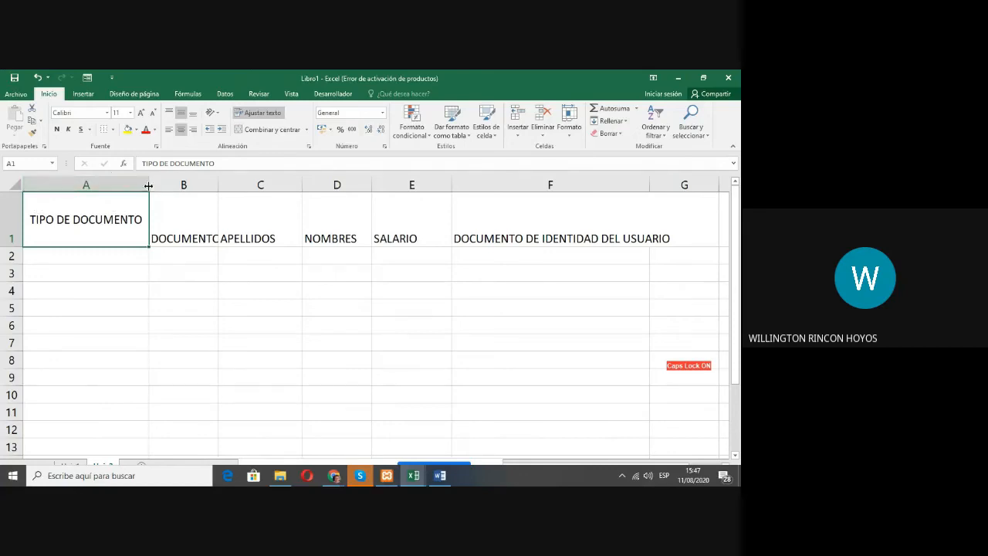
drag(152, 185, 99, 182)
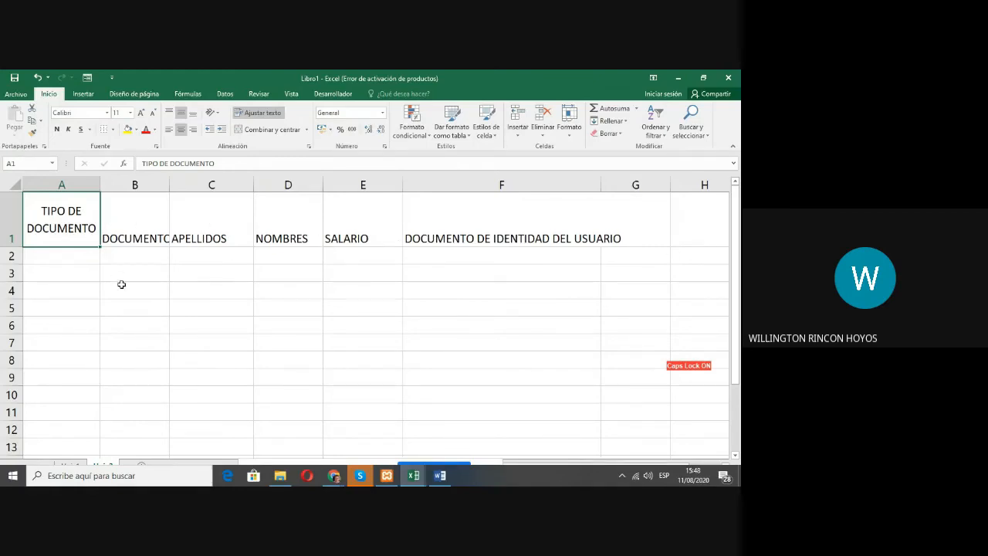
Step: Format headers B1:F1 with horizontal and vertical alignment set to Centrar and Ajustar texto enabled
click(132, 214)
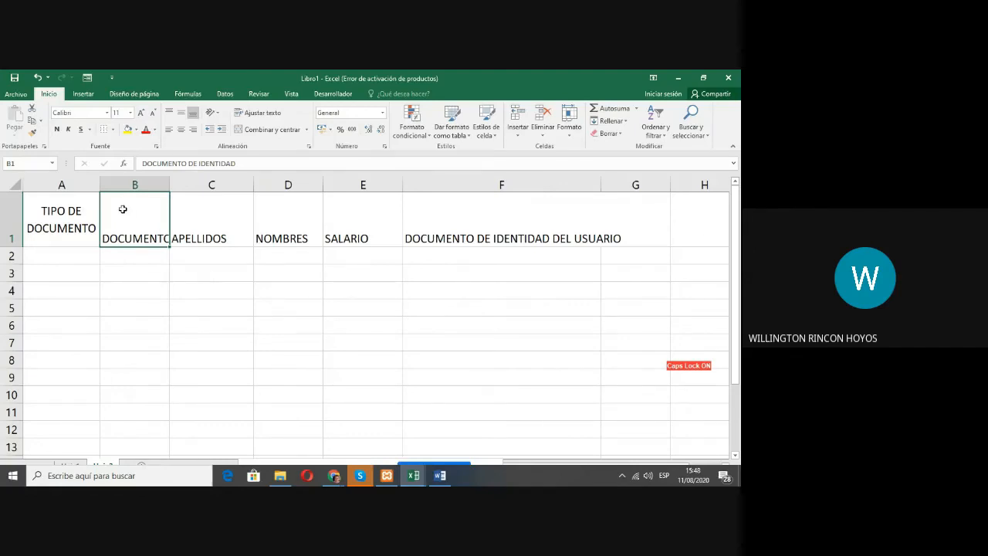
drag(123, 209, 443, 213)
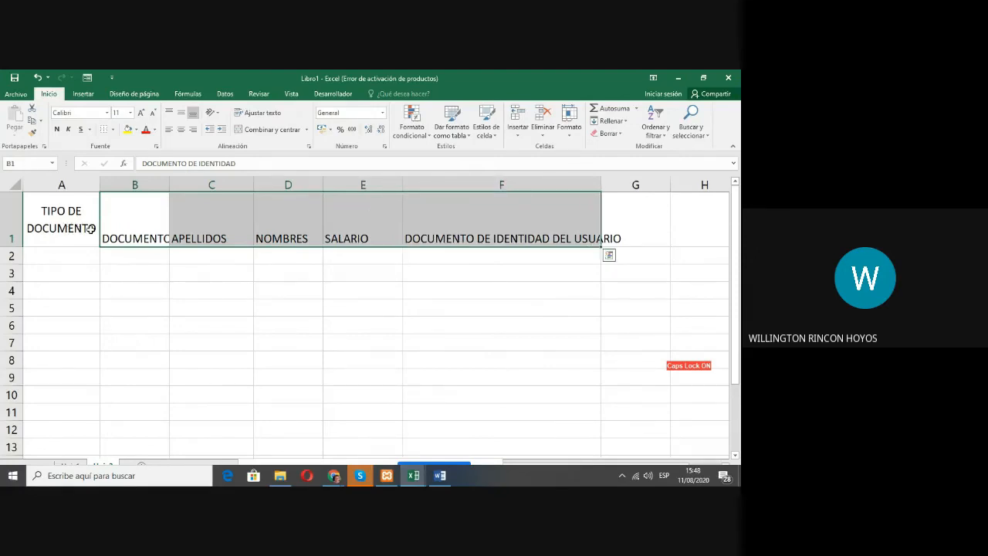
click(385, 148)
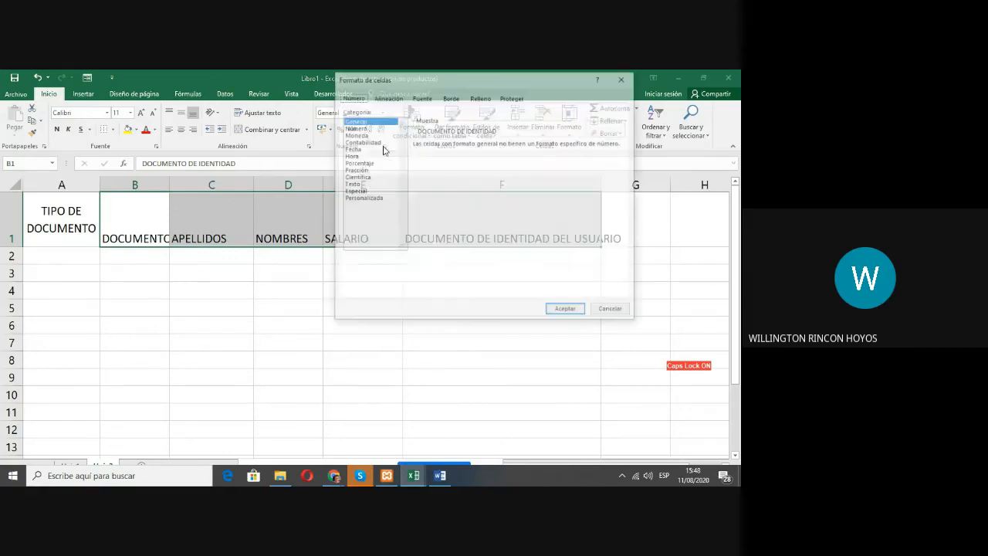
click(397, 99)
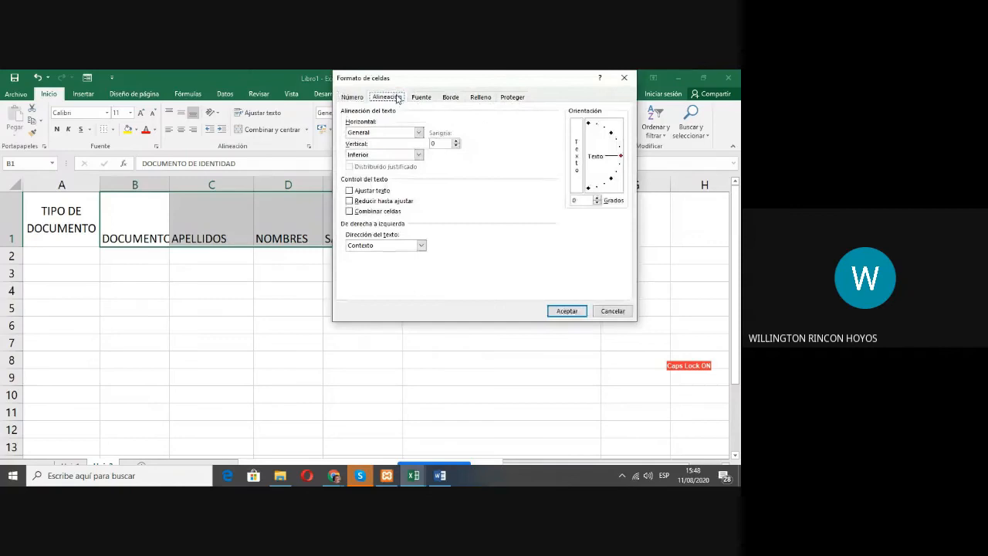
click(383, 135)
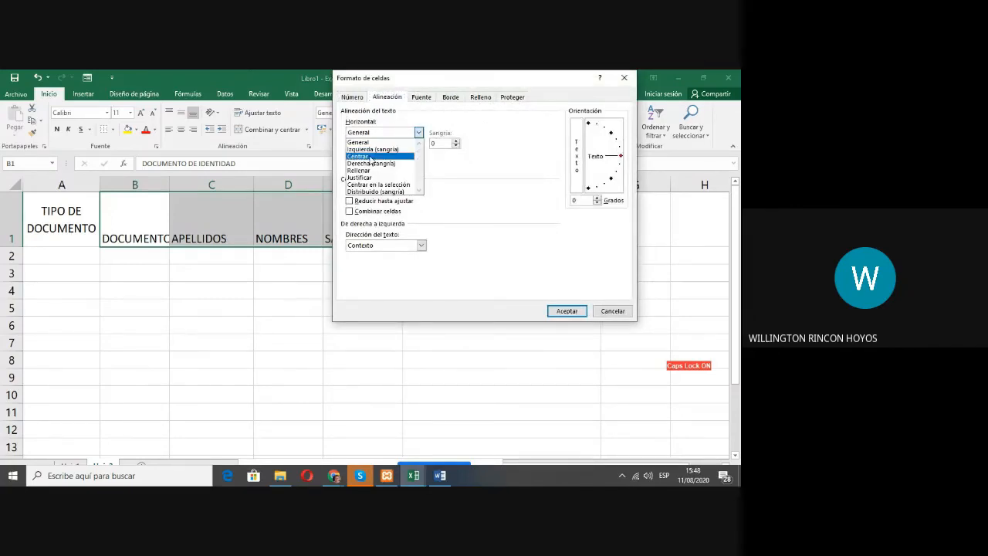
click(371, 157)
click(383, 155)
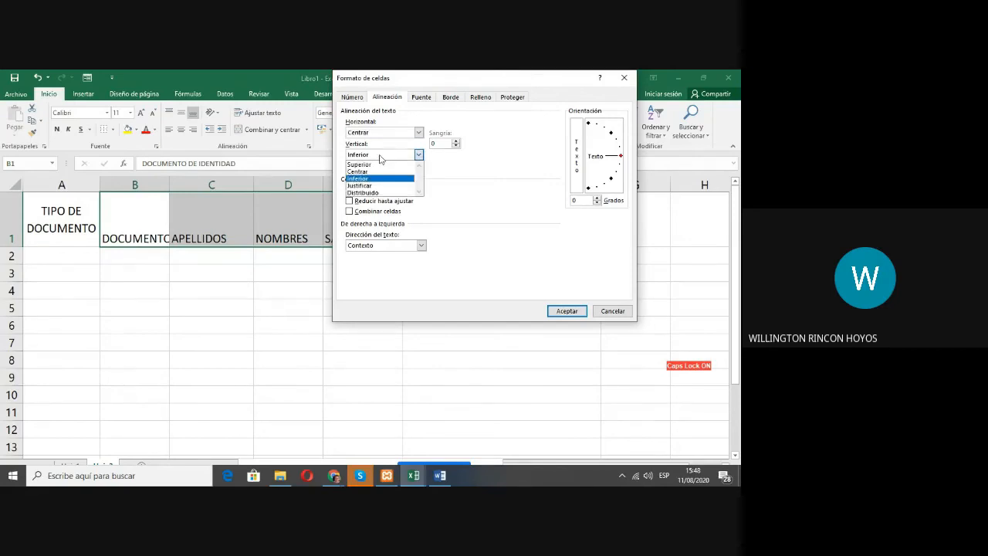
click(363, 173)
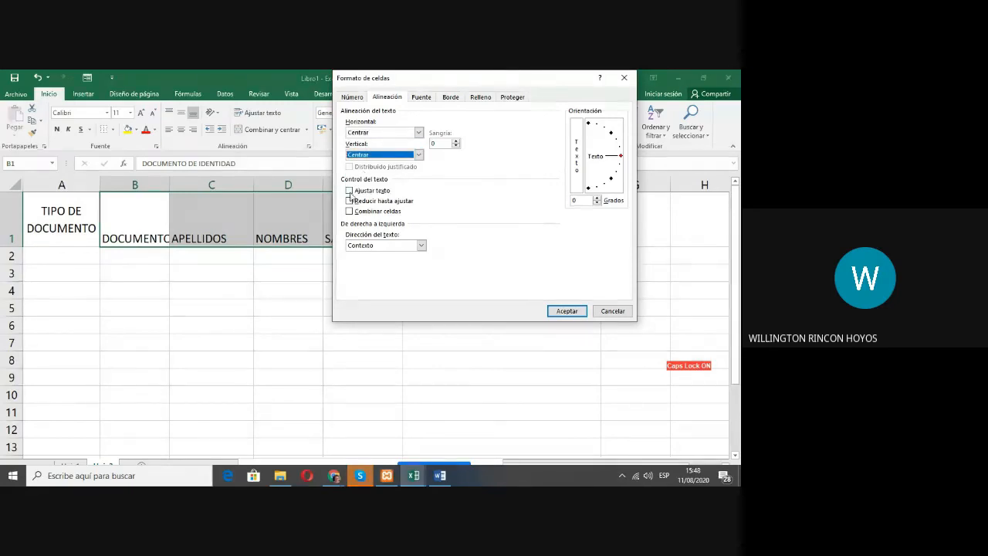
click(359, 190)
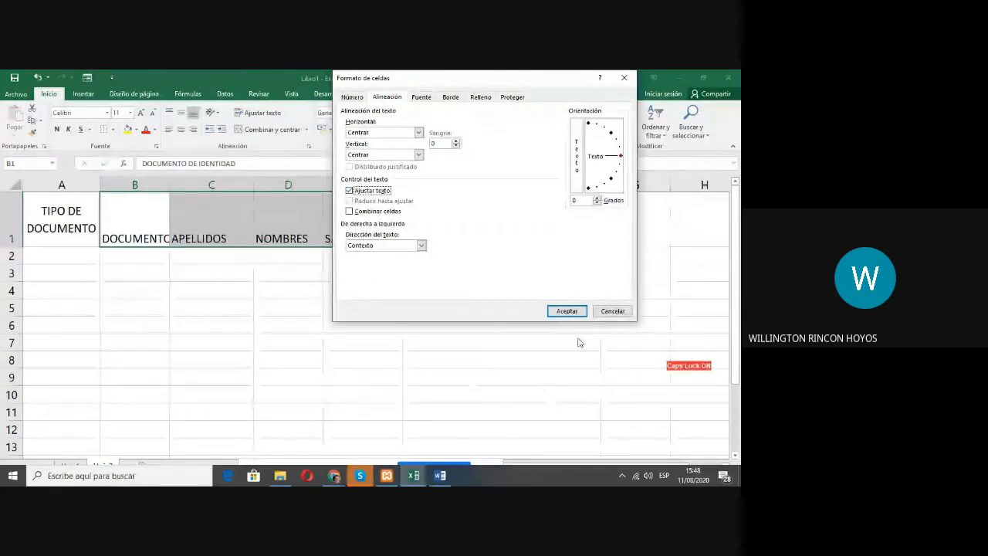
click(566, 311)
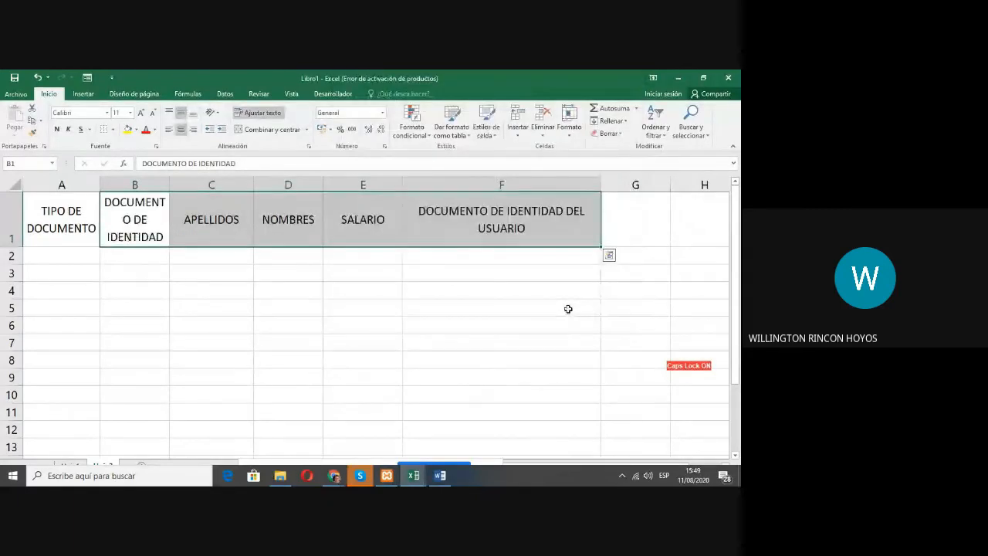
Step: Narrow column F to about half its width, and widen column B slightly so DOCUMENTO DE IDENTIDAD fits on two lines
drag(600, 185, 503, 183)
click(501, 289)
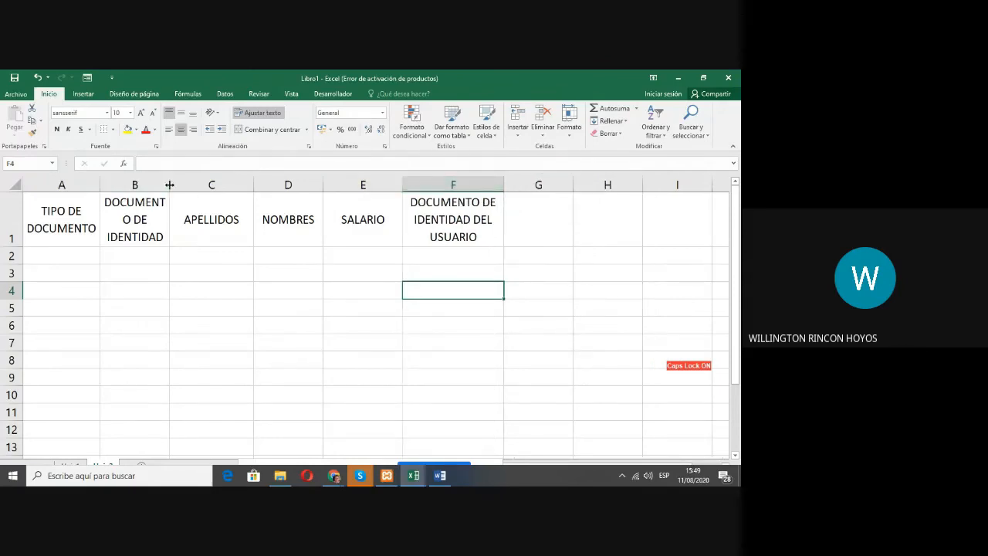
drag(169, 184, 179, 184)
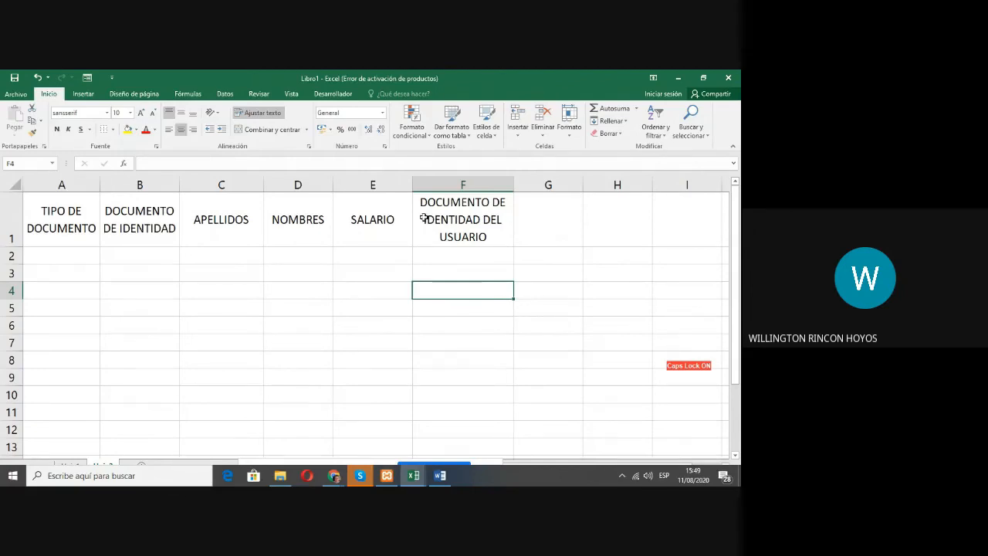
Step: Delete the duplicate header DOCUMENTO DE IDENTIDAD DEL USUARIO from cell F1
click(461, 217)
click(146, 215)
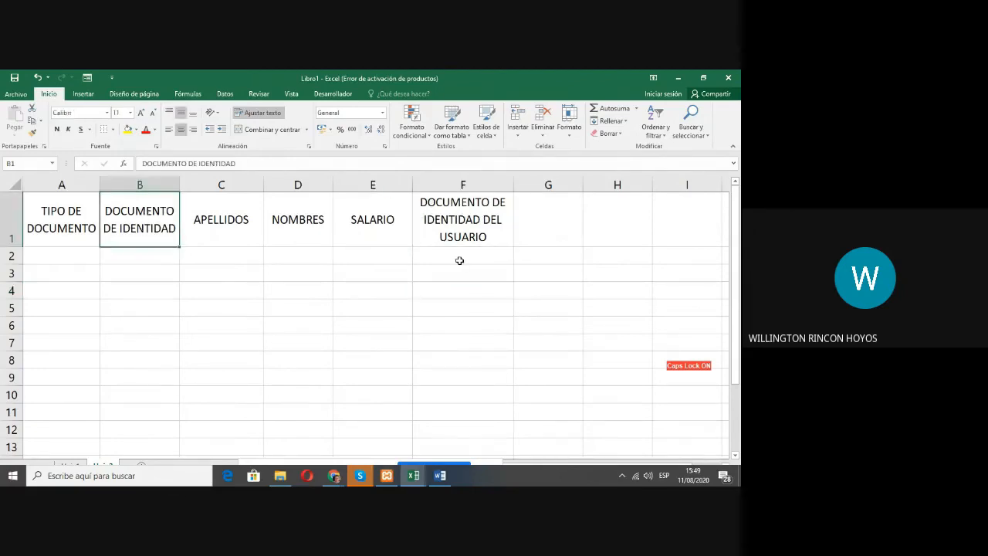
click(454, 221)
key(Delete)
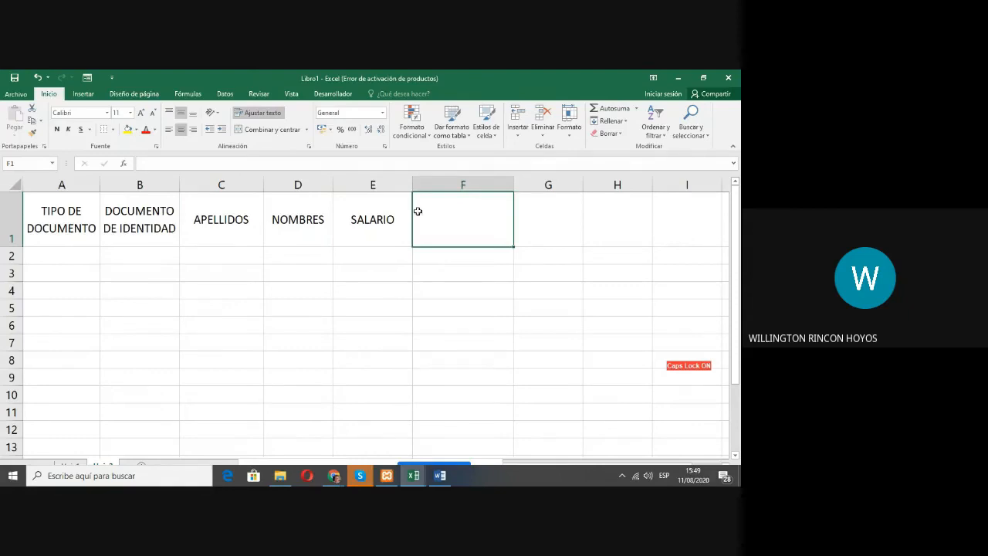
click(372, 232)
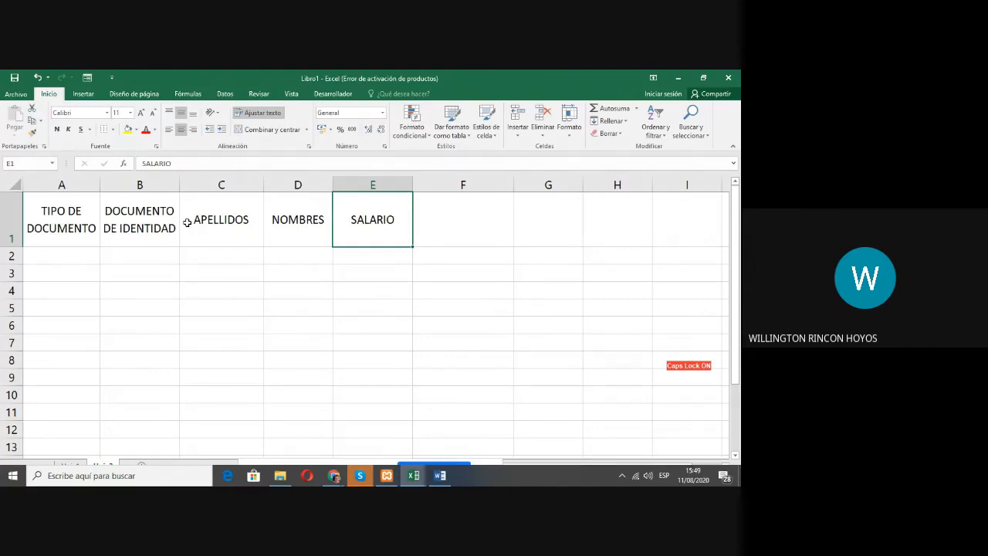
Step: Check the headers in 01 Listado de Aprendices Solucion.xlsx, enter SALUD 4% DEL SALARIO in Libro1's cell F1, and narrow column F to fit it
click(414, 475)
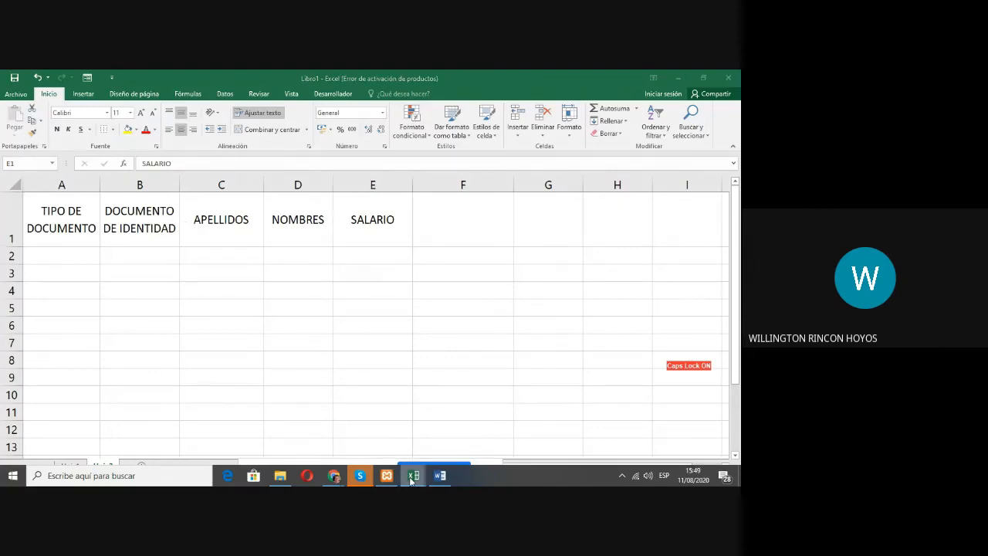
click(517, 446)
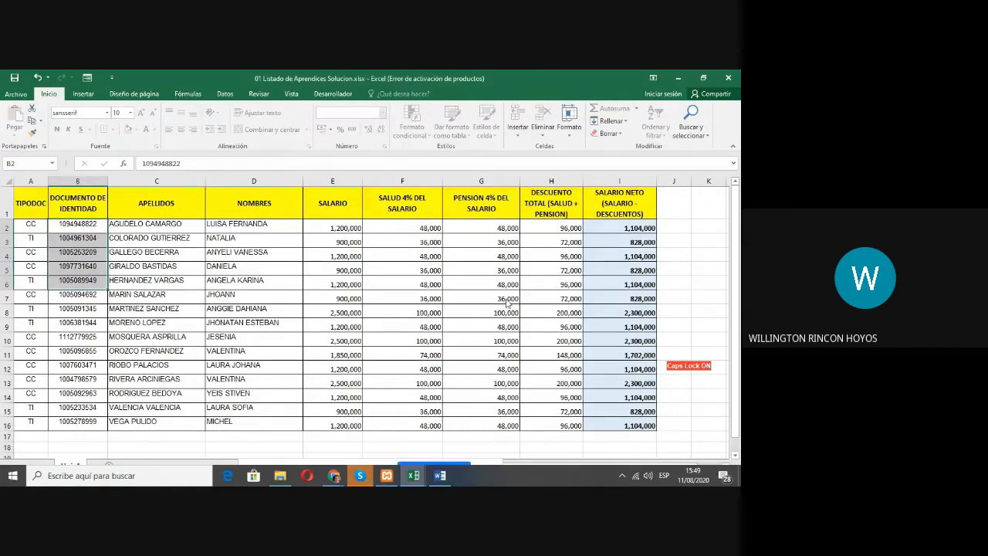
key(alt+Tab)
click(459, 219)
text(S)
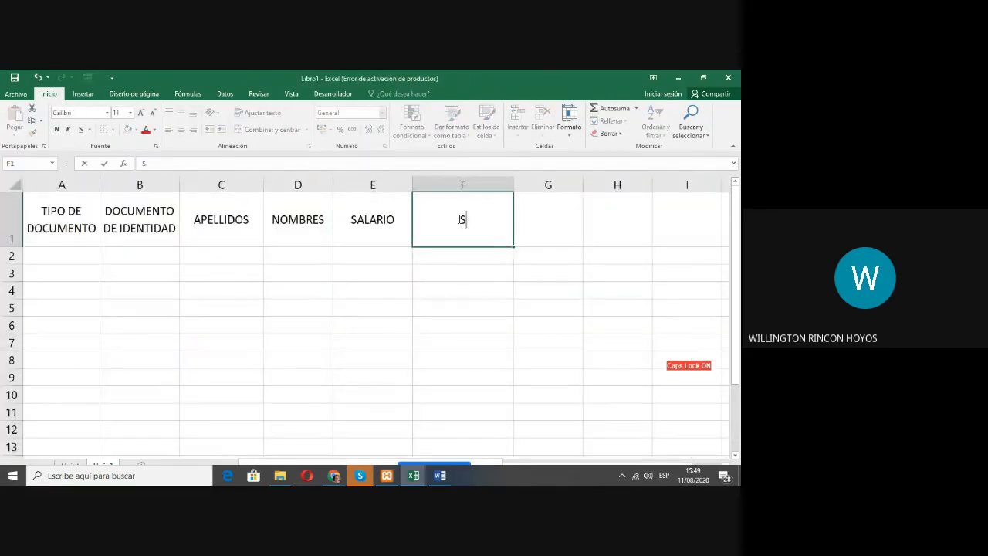
text(ALUD 4% DEL)
text(SALARIO)
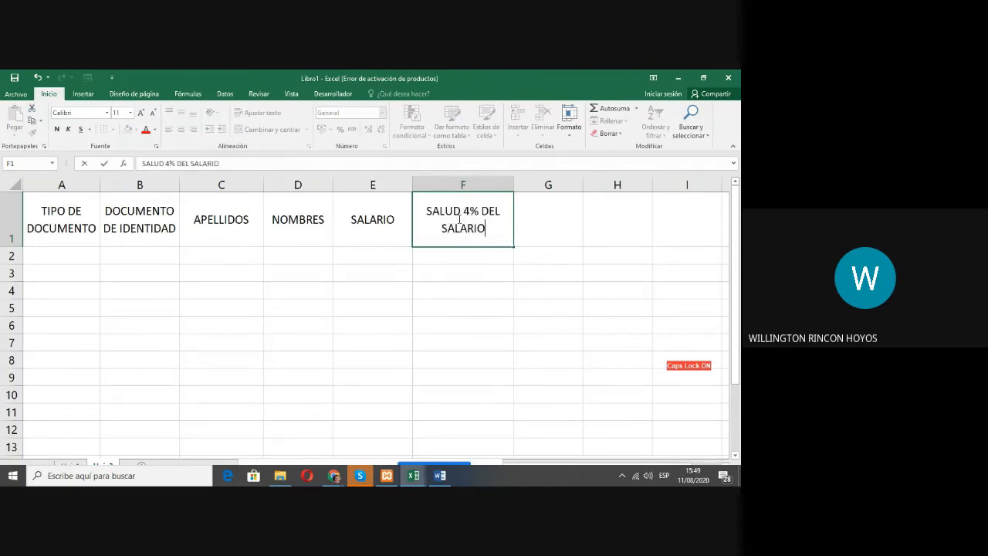
key(Return)
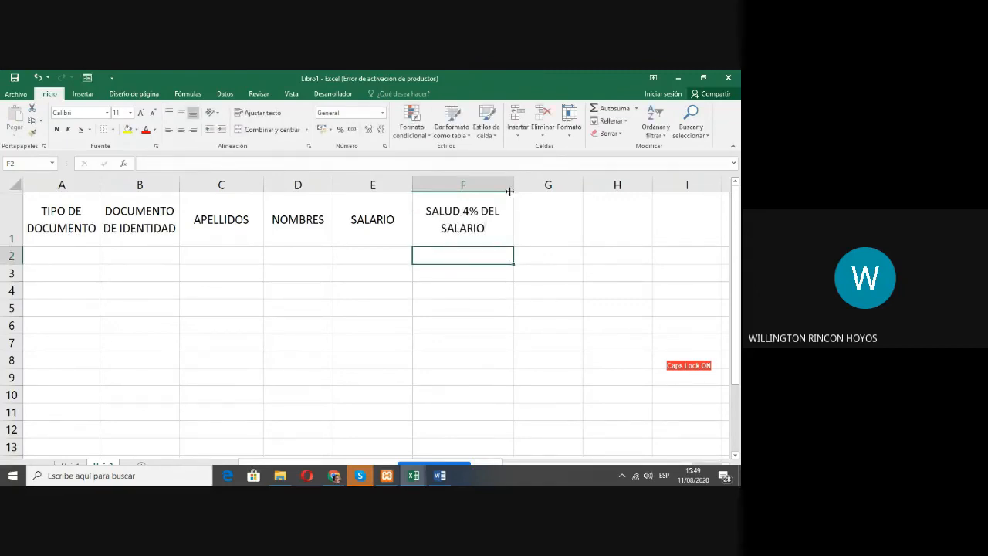
drag(514, 184, 489, 179)
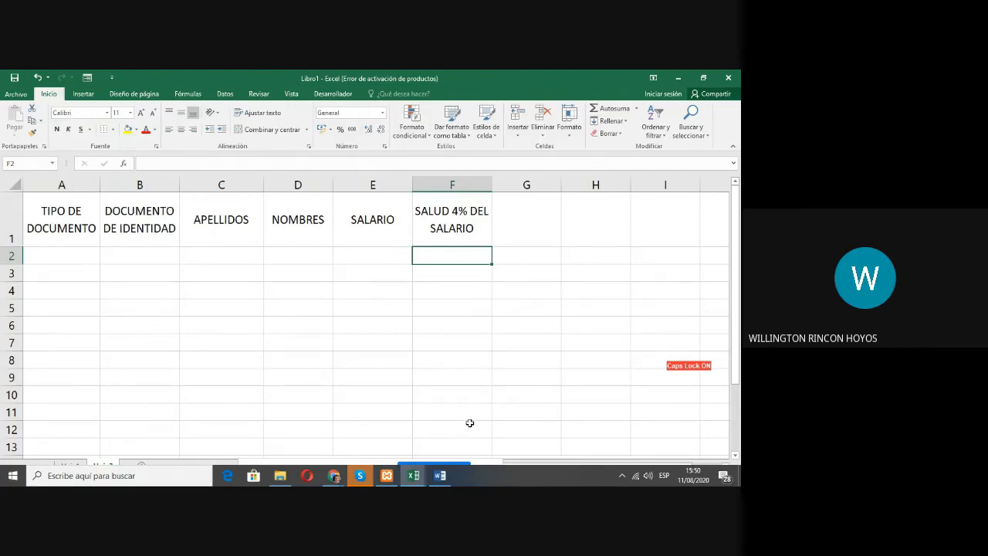
Step: Copy the document types in A2:A16 of 01 Listado de Aprendices Solucion.xlsx into column A of Libro1, starting at A2
key(alt+Tab)
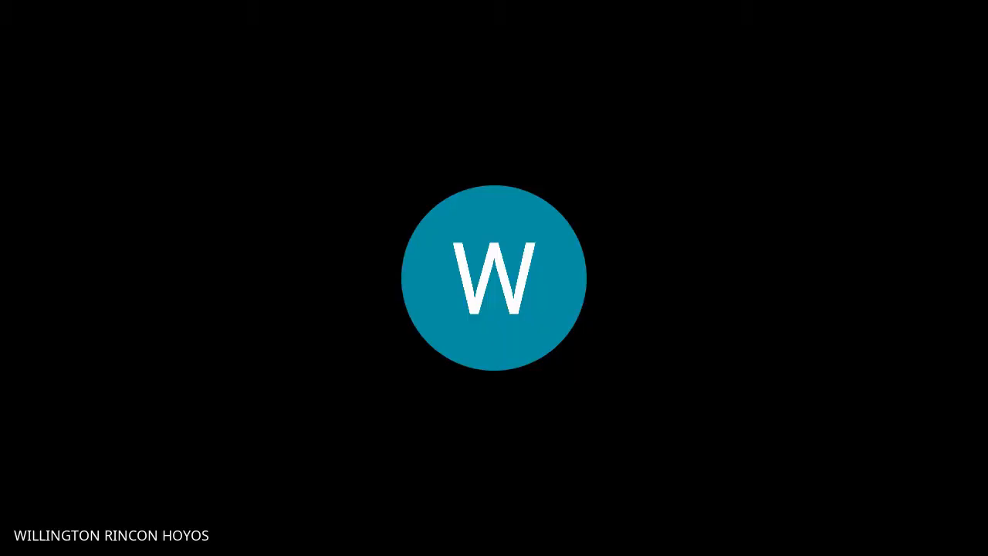
drag(31, 224, 43, 422)
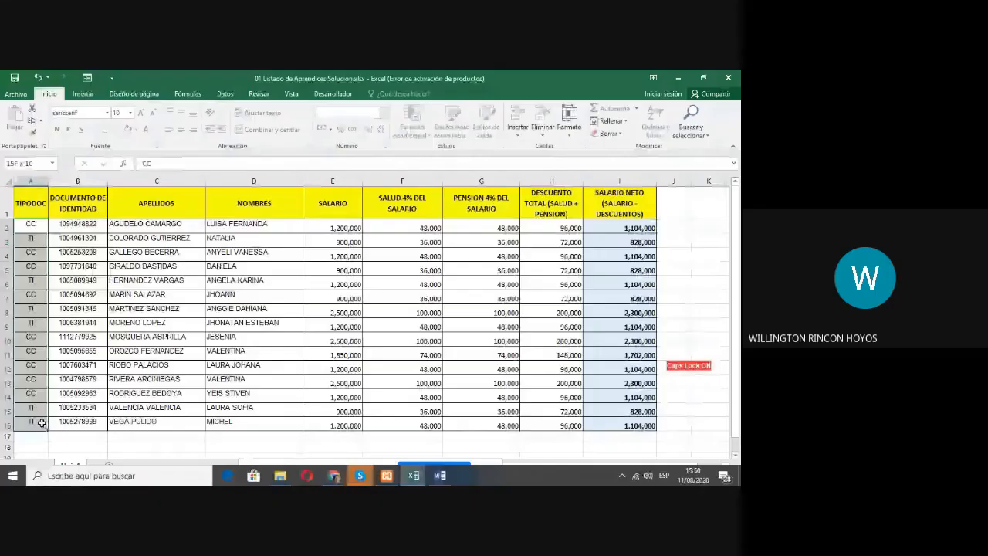
key(ctrl+c)
key(alt+Tab)
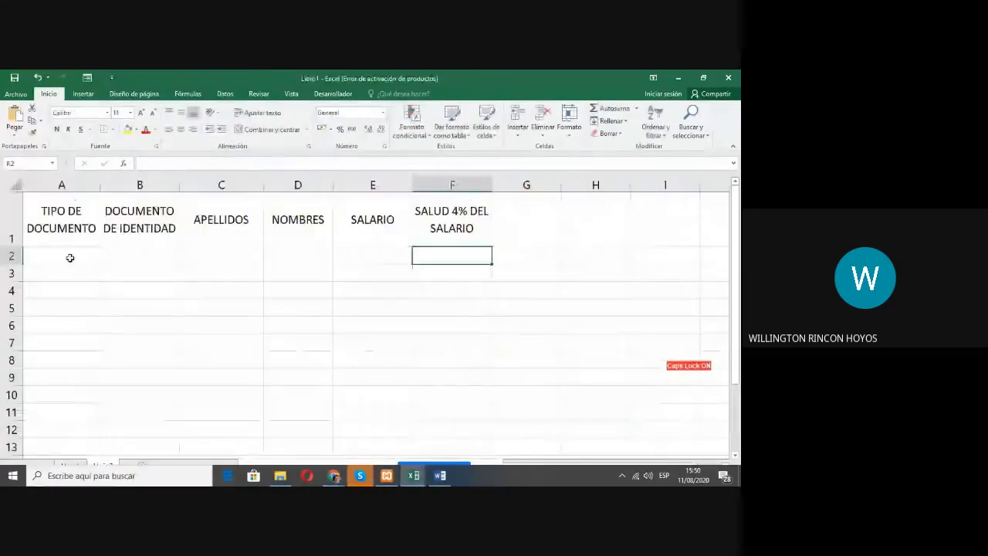
click(66, 255)
key(ctrl+v)
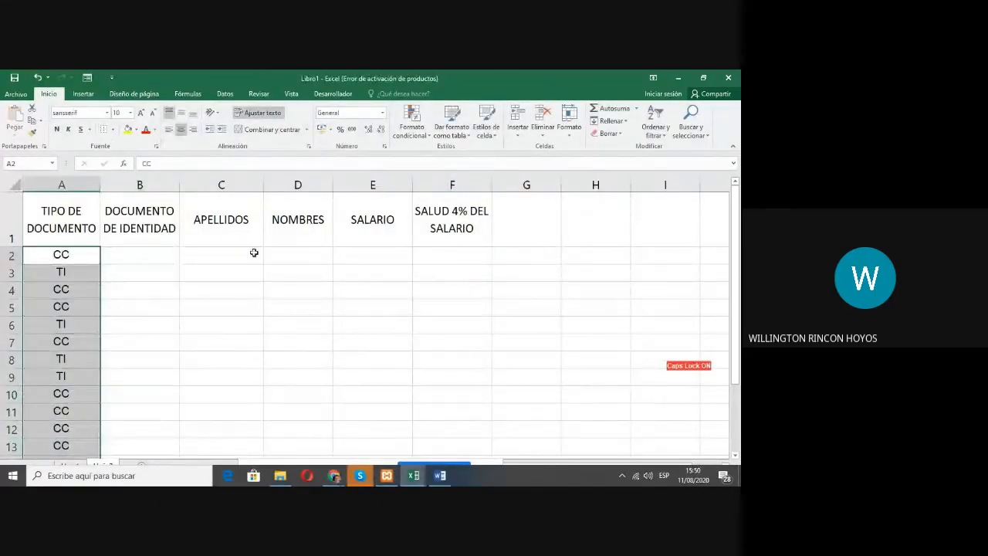
click(205, 304)
scroll(86, 270, down, 3)
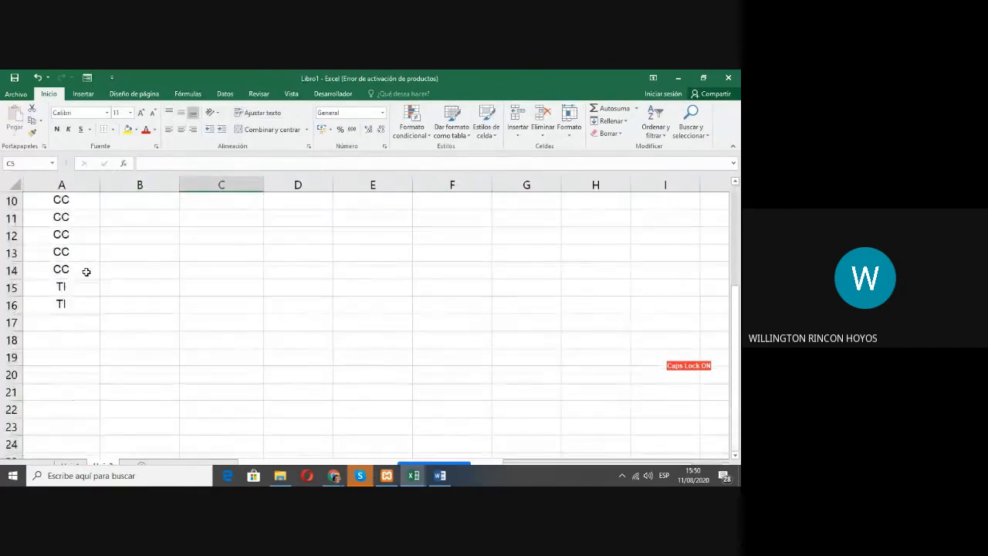
scroll(100, 266, up, 3)
Step: Align the document types in A2:A16 to the left edge of their cells
drag(82, 255, 98, 449)
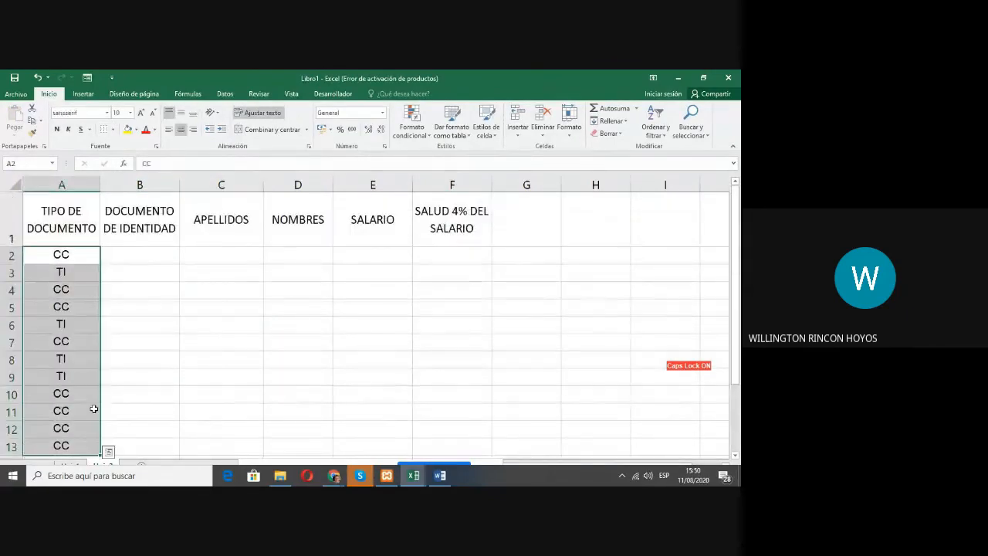
scroll(192, 416, down, 3)
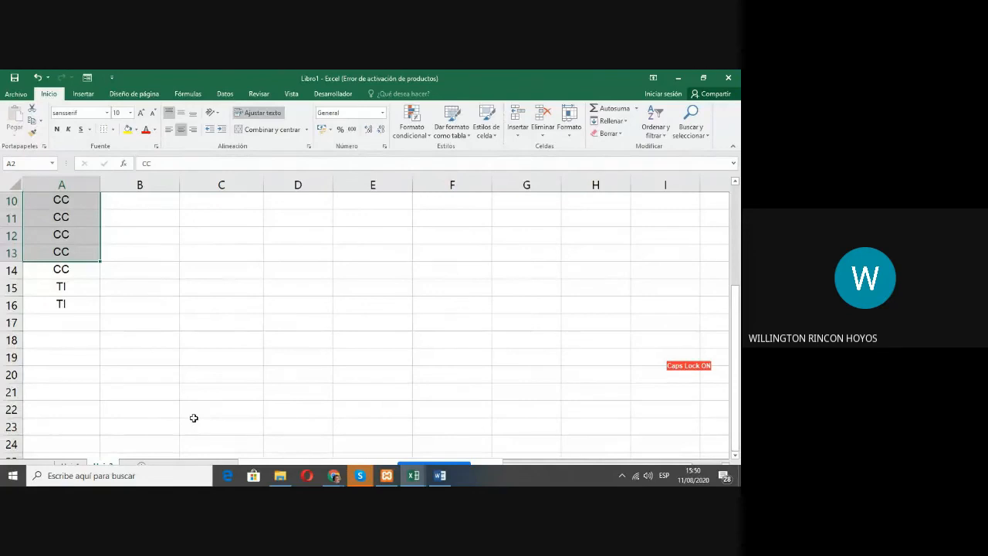
click(169, 128)
scroll(138, 209, up, 3)
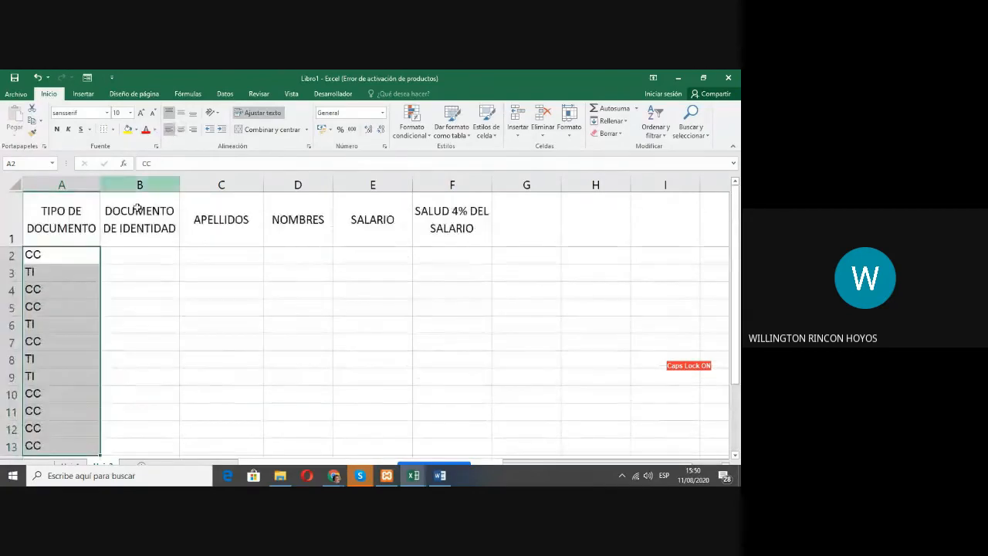
scroll(137, 208, down, 3)
drag(67, 267, 61, 302)
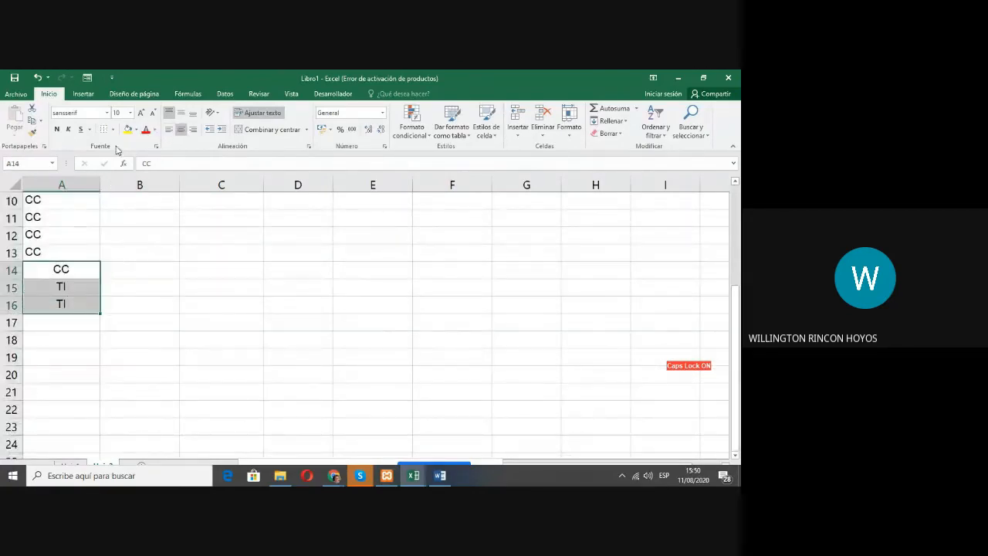
click(169, 129)
scroll(94, 329, up, 2)
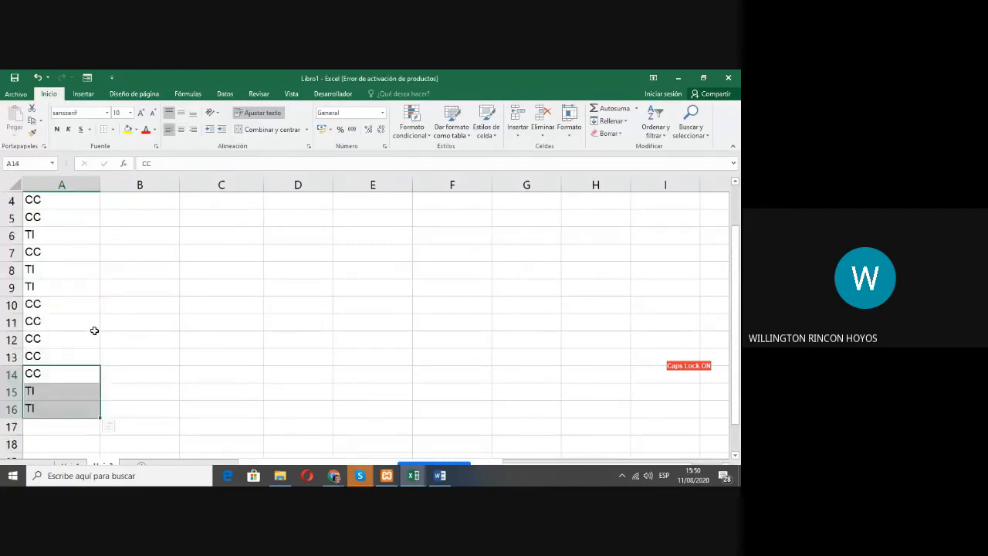
scroll(94, 329, up, 1)
click(54, 251)
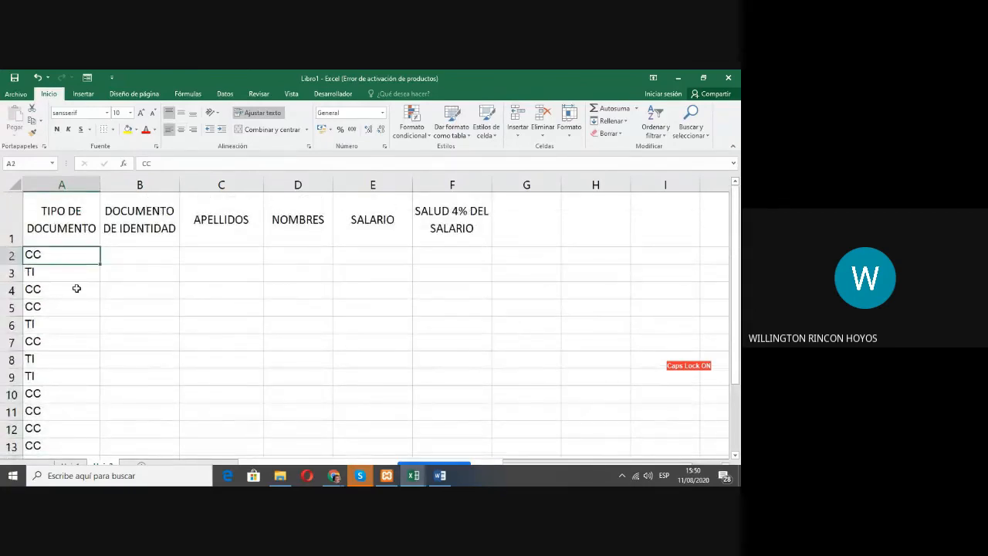
scroll(139, 337, down, 2)
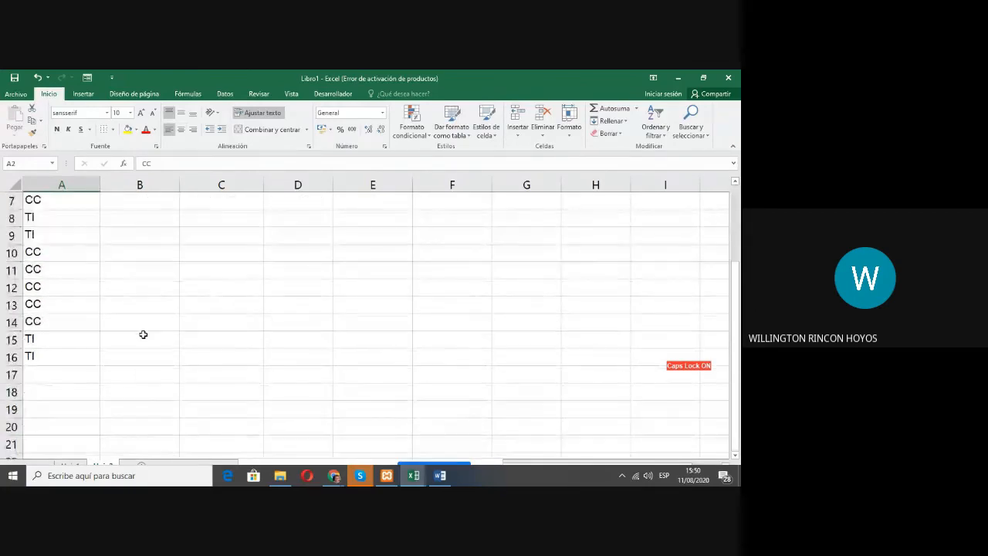
scroll(143, 335, up, 2)
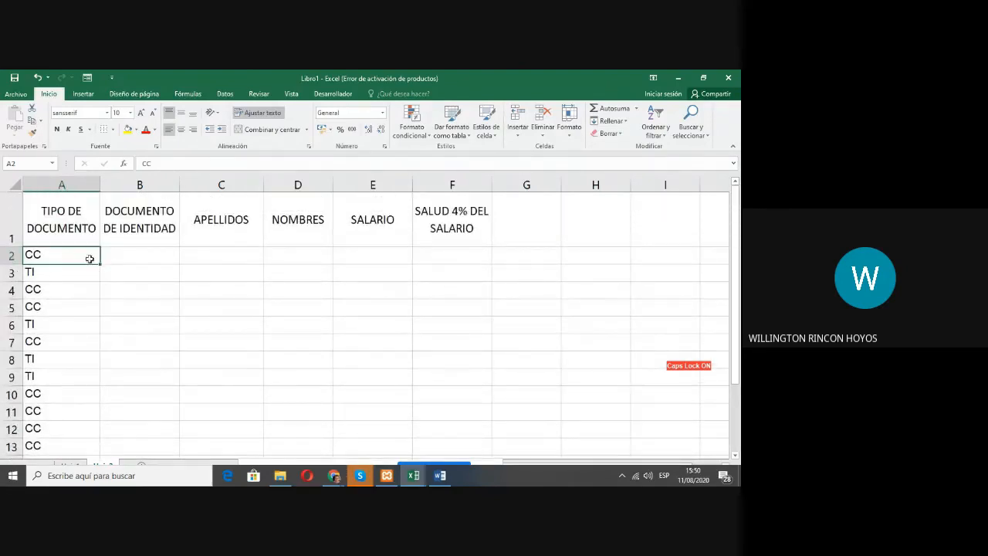
Step: Centre the document types in A2:A16 horizontally, leaving the header in A1 out of the selection
click(65, 185)
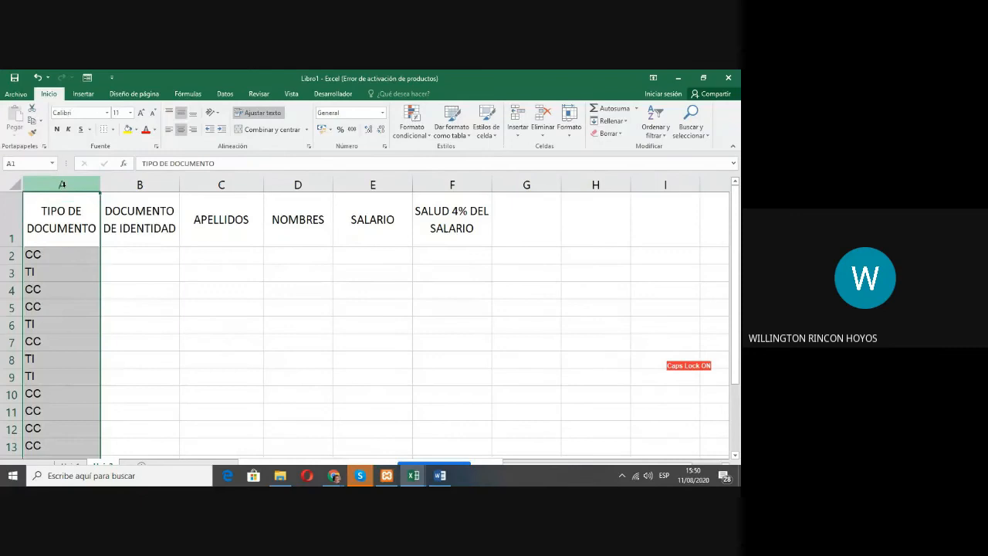
click(49, 257)
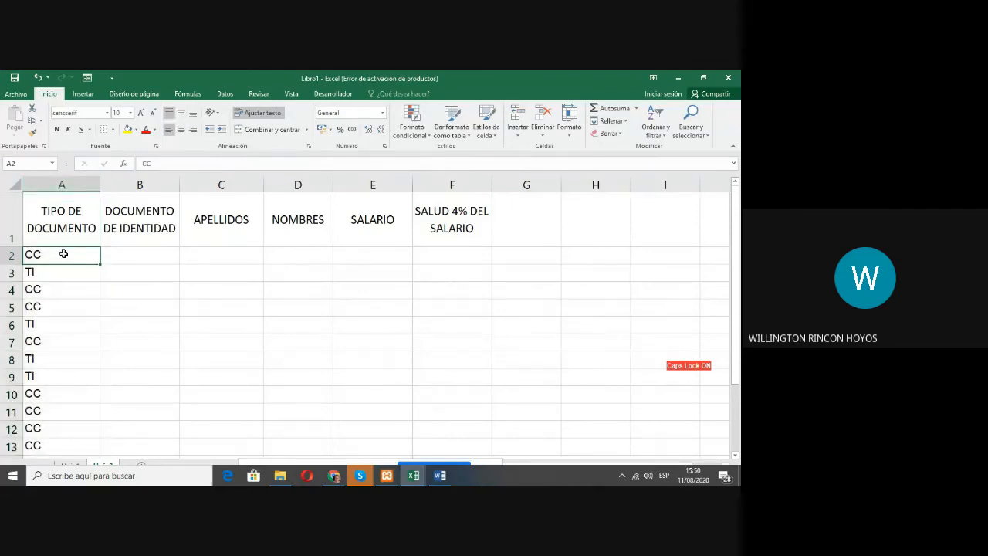
drag(63, 254, 59, 430)
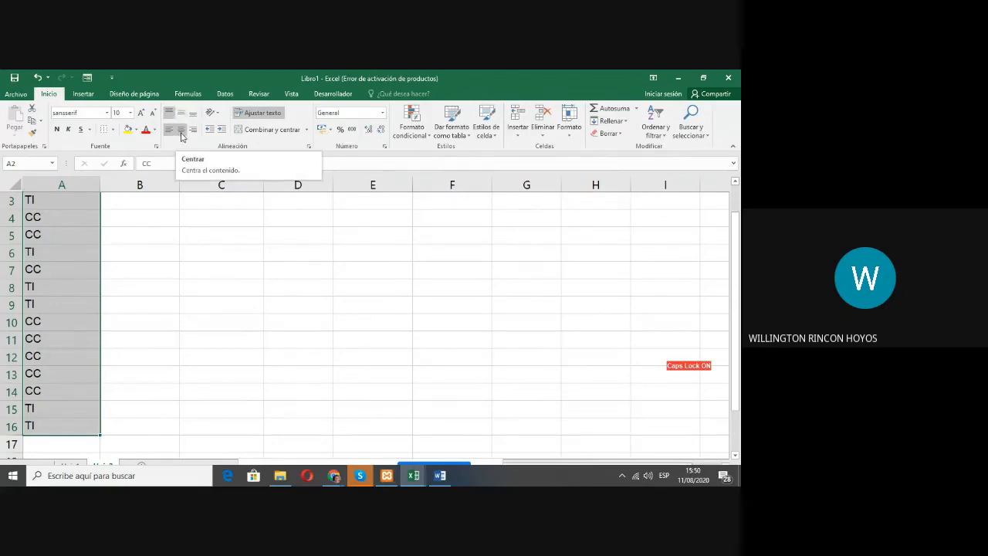
click(182, 136)
scroll(176, 160, up, 1)
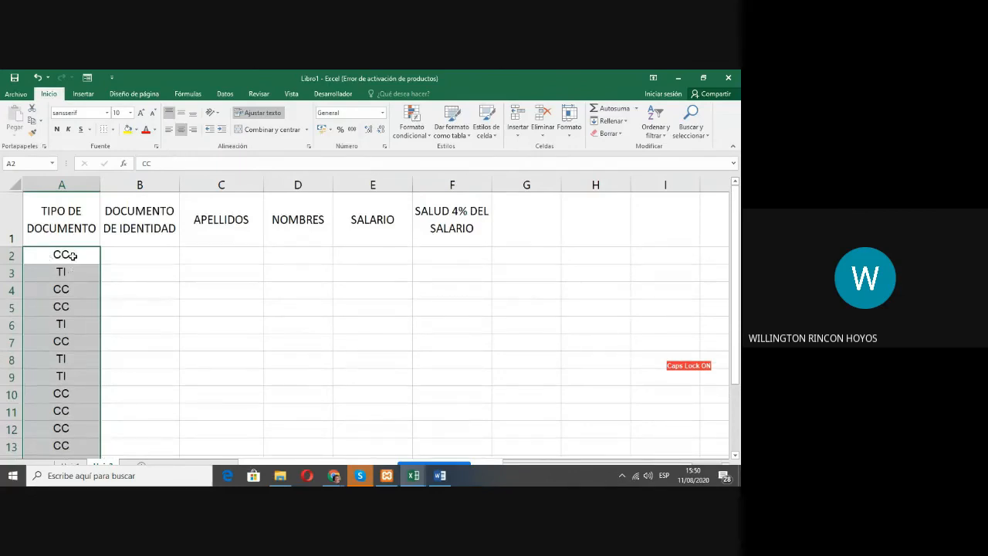
click(72, 255)
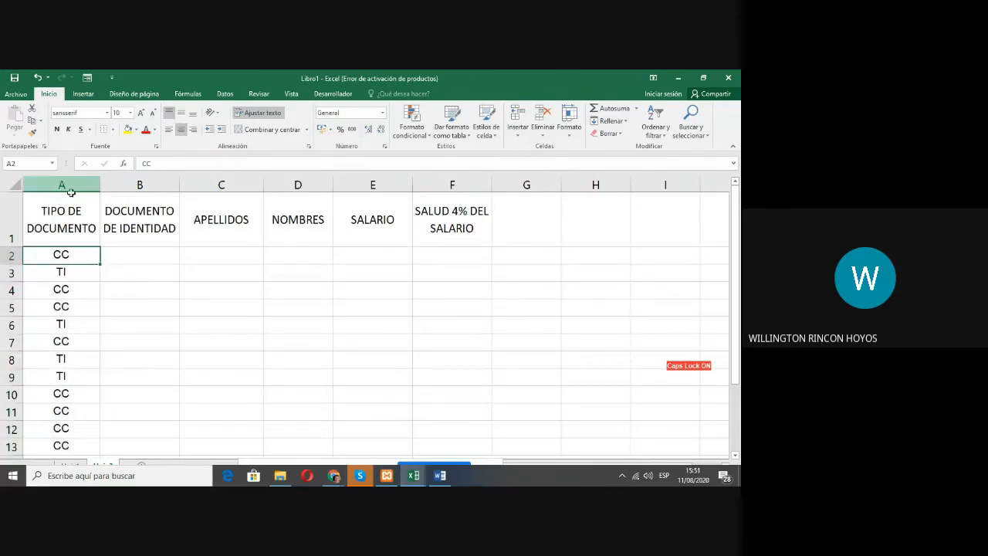
mouse_move(100, 186)
mouse_down()
mouse_move(340, 190)
mouse_move(100, 184)
mouse_up()
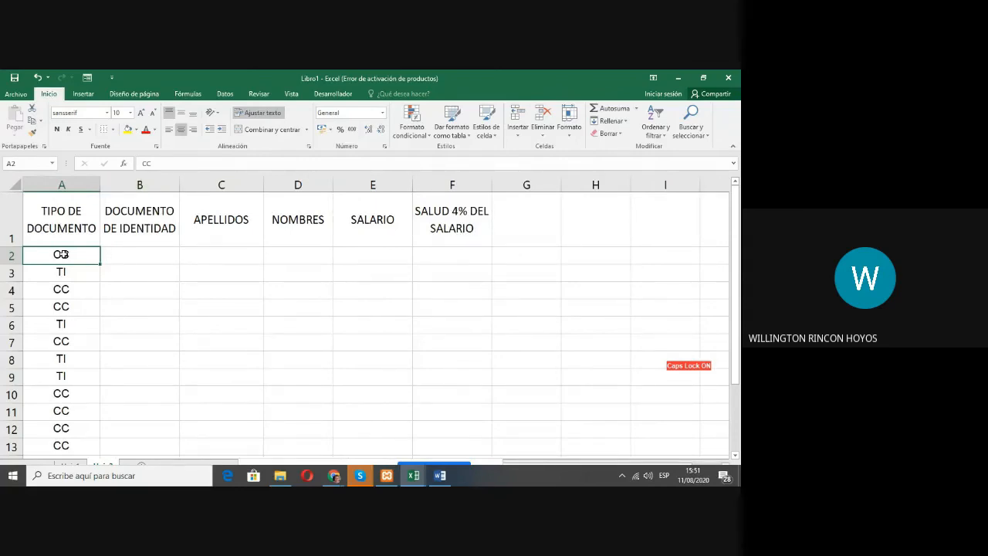
Step: Demonstrate left, centred and right horizontal alignment on A2:A4, and return the three cells to centred
drag(60, 258, 57, 290)
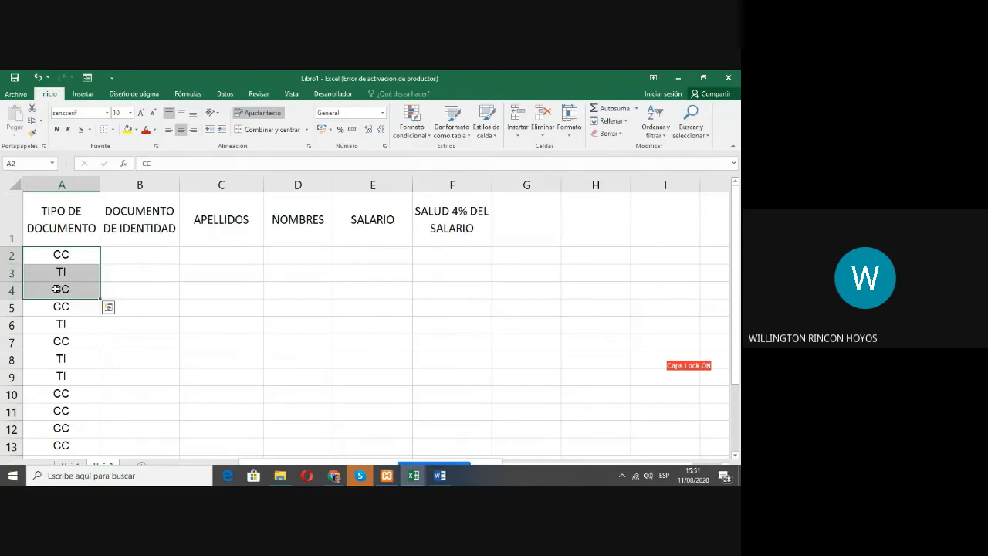
click(169, 131)
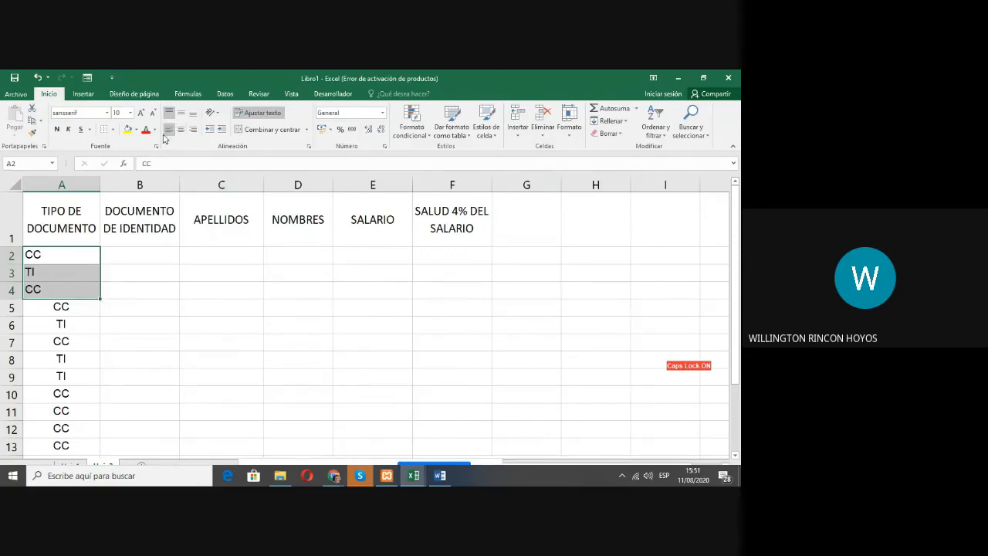
click(181, 131)
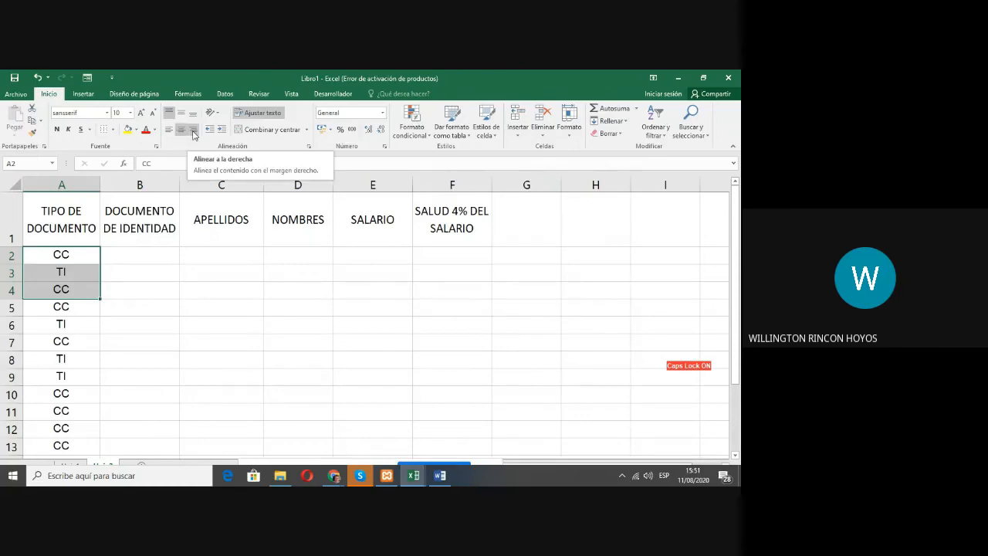
click(193, 131)
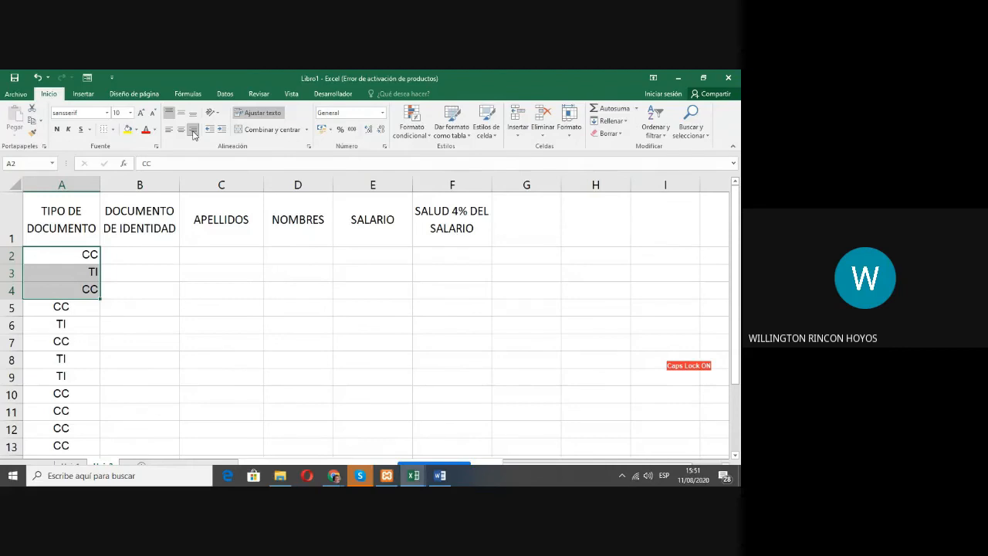
click(182, 131)
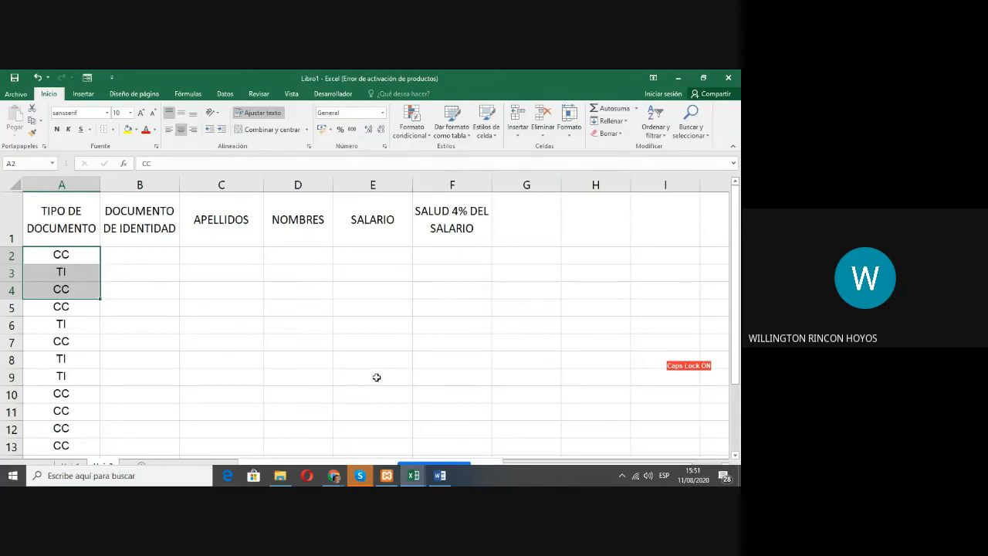
click(126, 260)
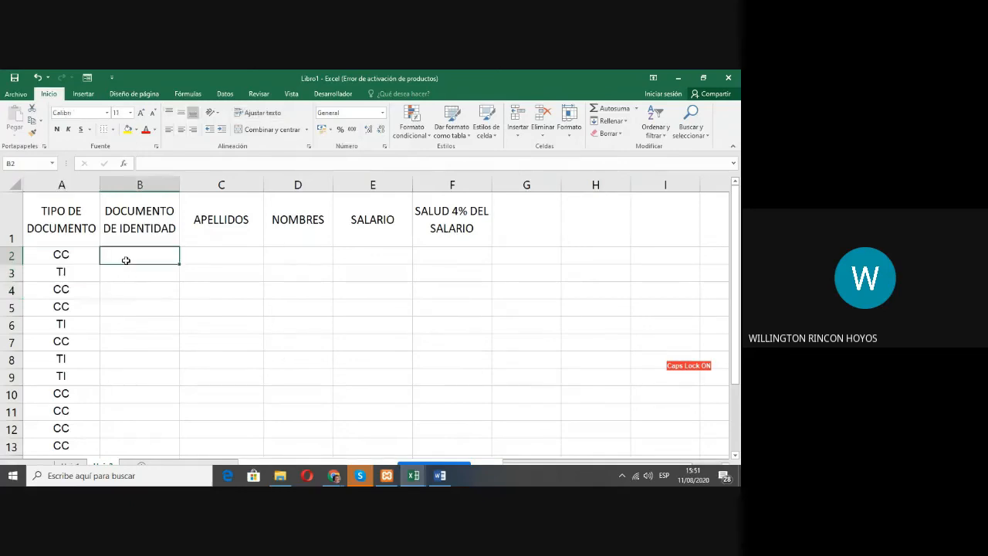
Step: Try yellow and red fill colours on header cell A1, and settle on a light gold theme colour
click(54, 214)
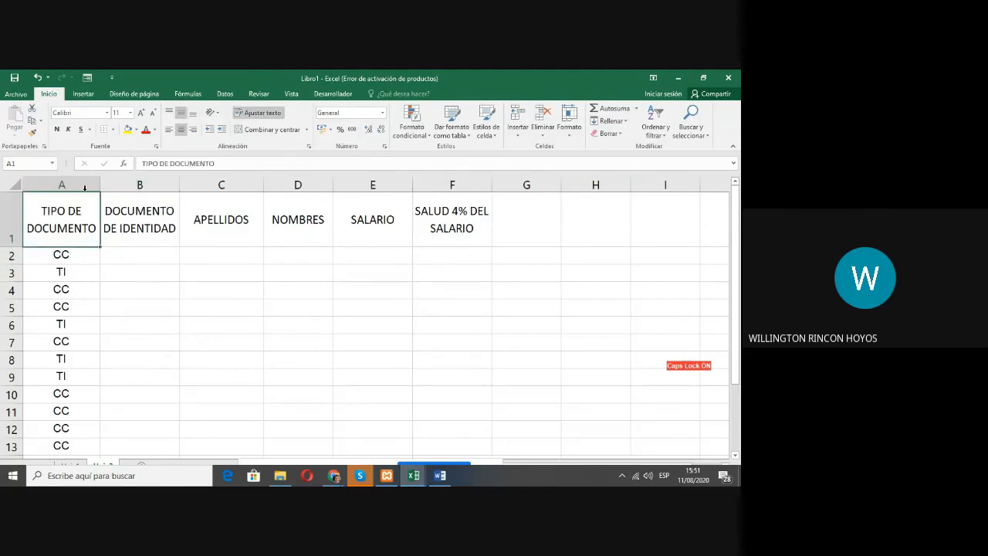
click(136, 133)
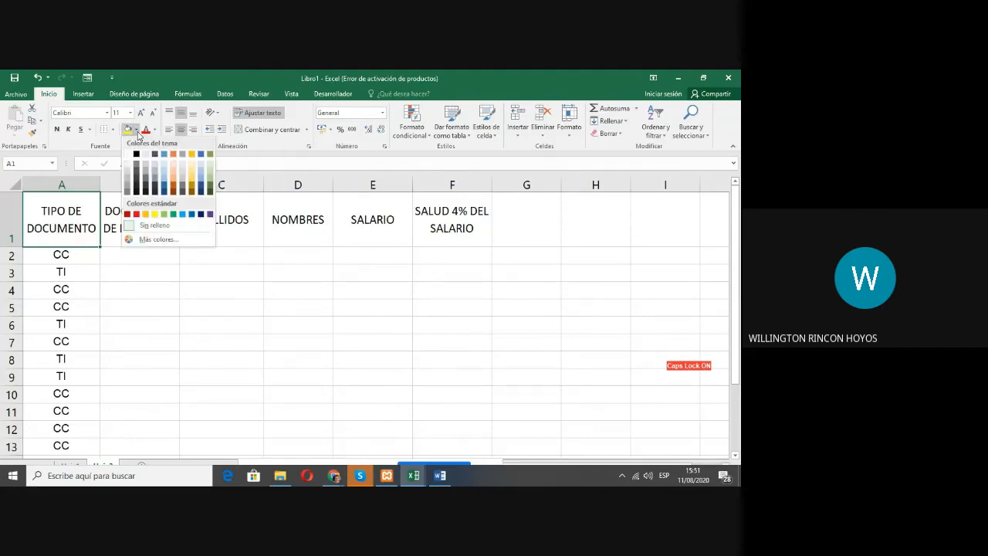
click(155, 214)
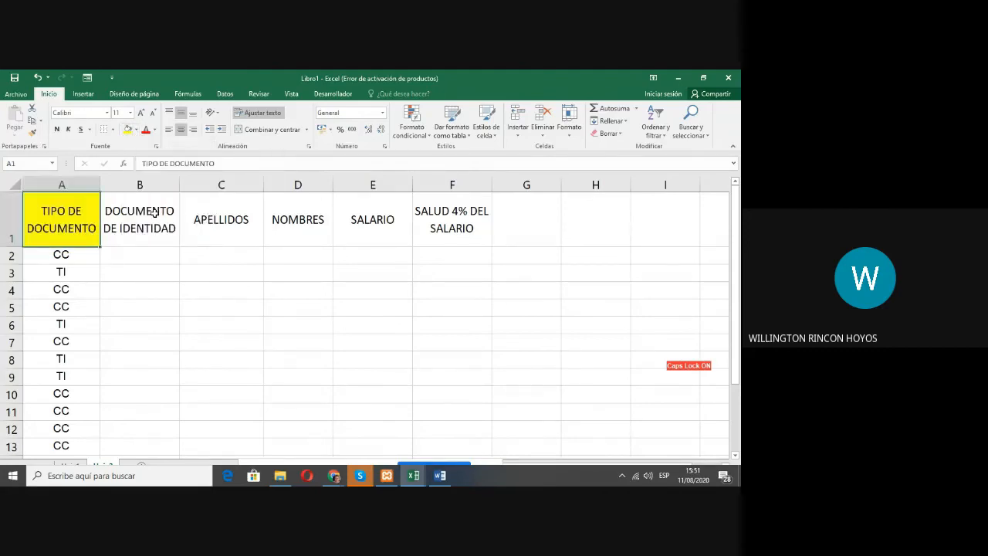
click(137, 130)
click(136, 214)
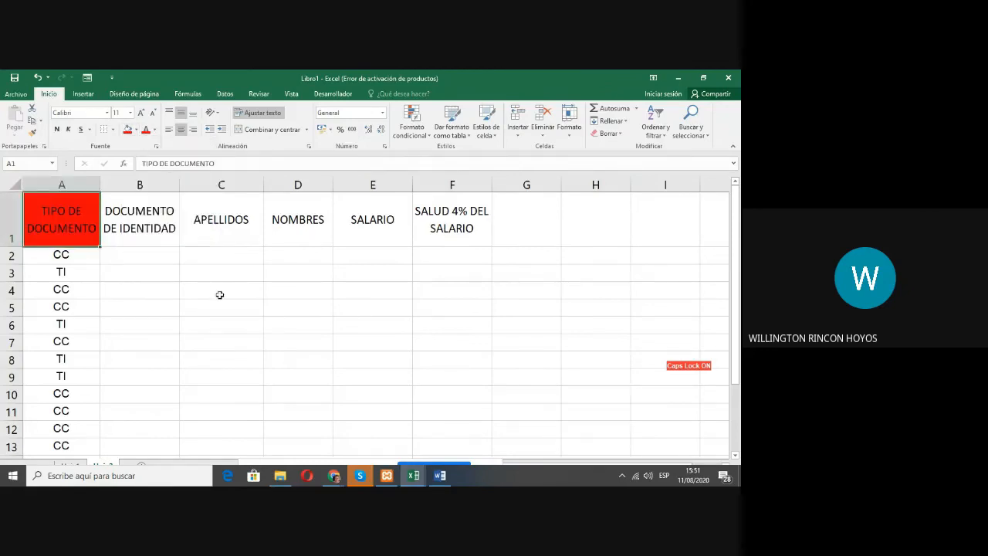
click(137, 130)
click(191, 177)
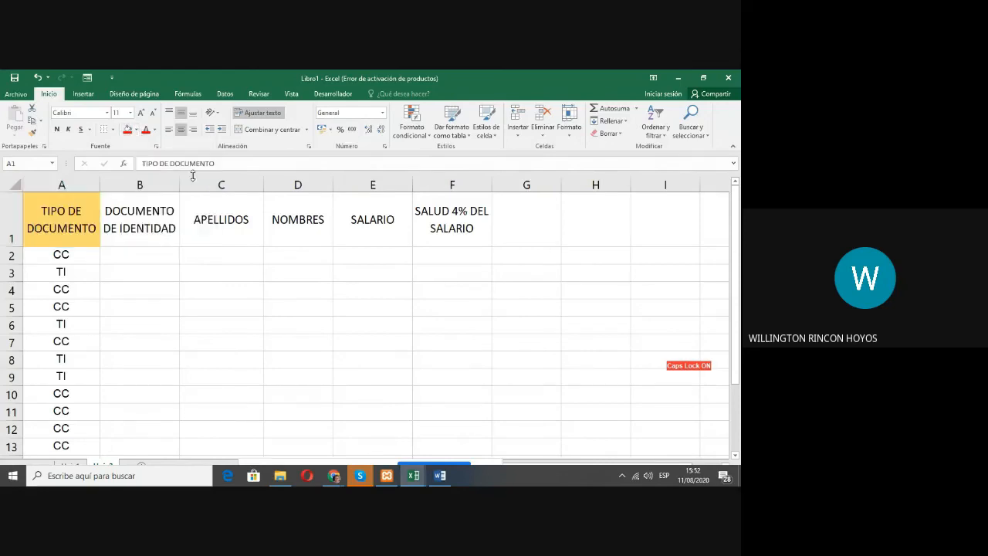
Step: Try several fill colours on header cell A1, including blue and grey theme tones and the standard light green
click(137, 130)
click(155, 179)
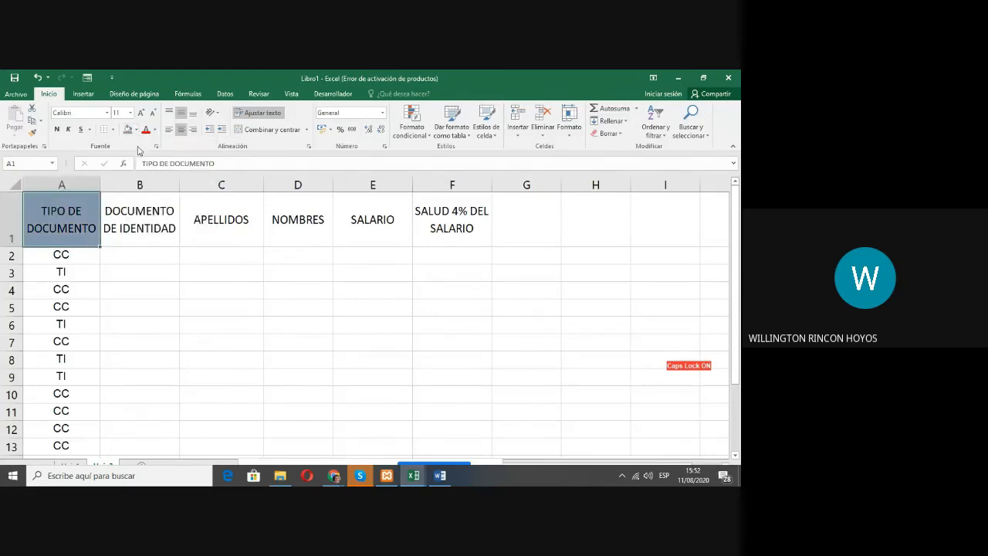
click(137, 129)
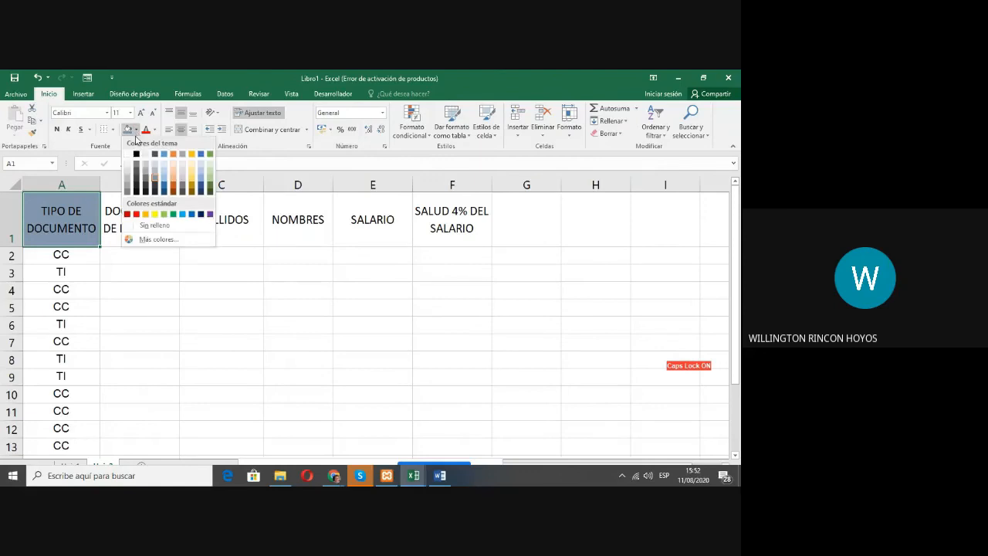
click(163, 186)
click(137, 131)
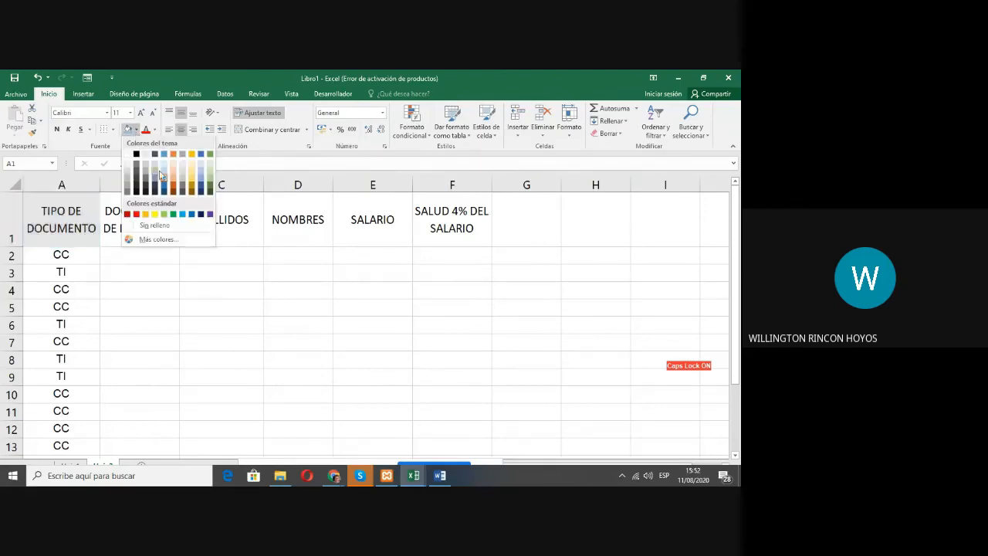
click(180, 178)
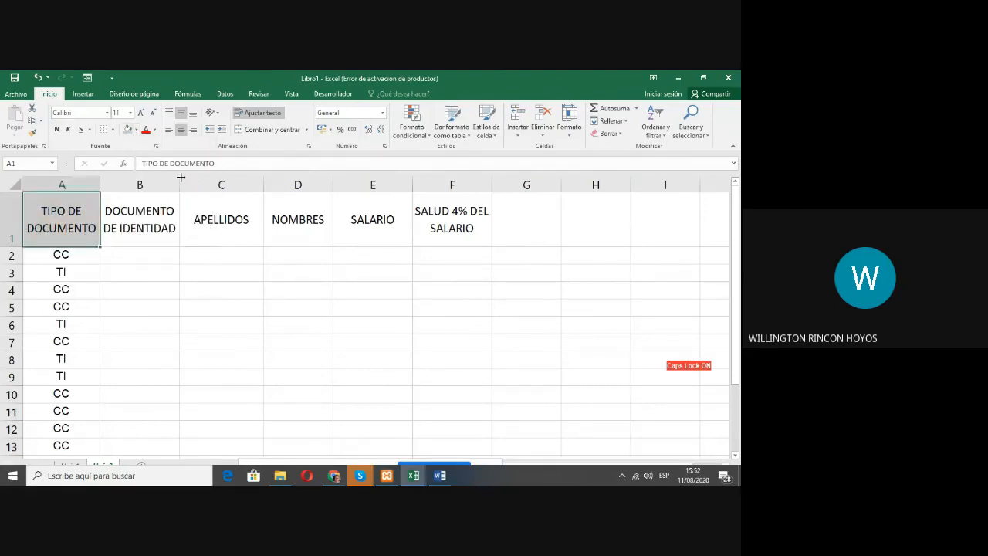
click(136, 130)
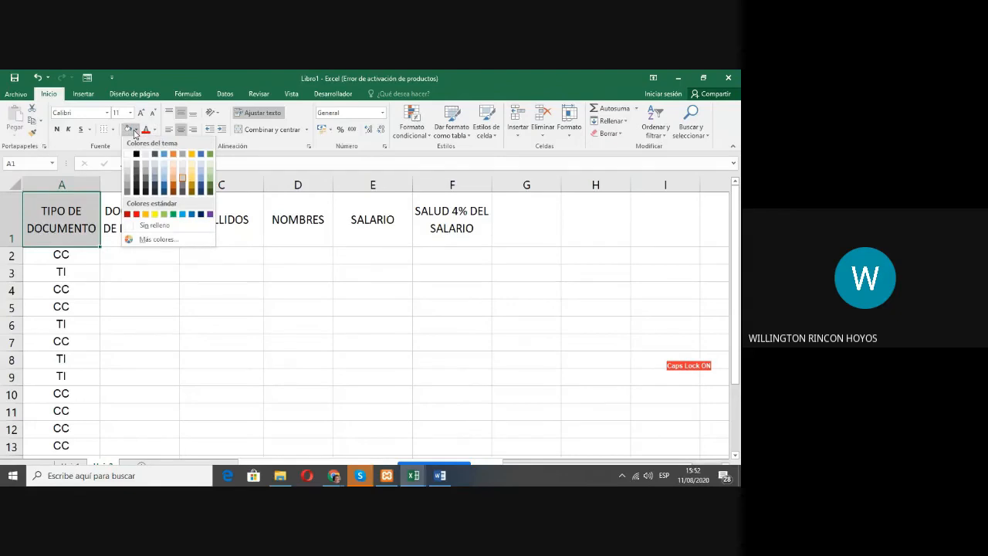
click(164, 214)
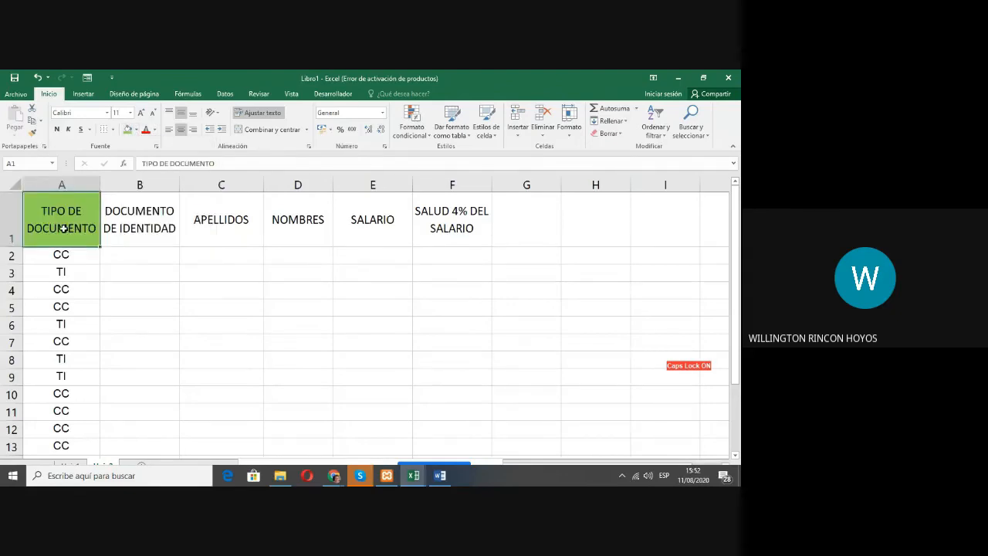
Step: Fill the whole header row A1:F1 with the standard yellow colour
click(116, 229)
click(46, 214)
drag(49, 210, 449, 221)
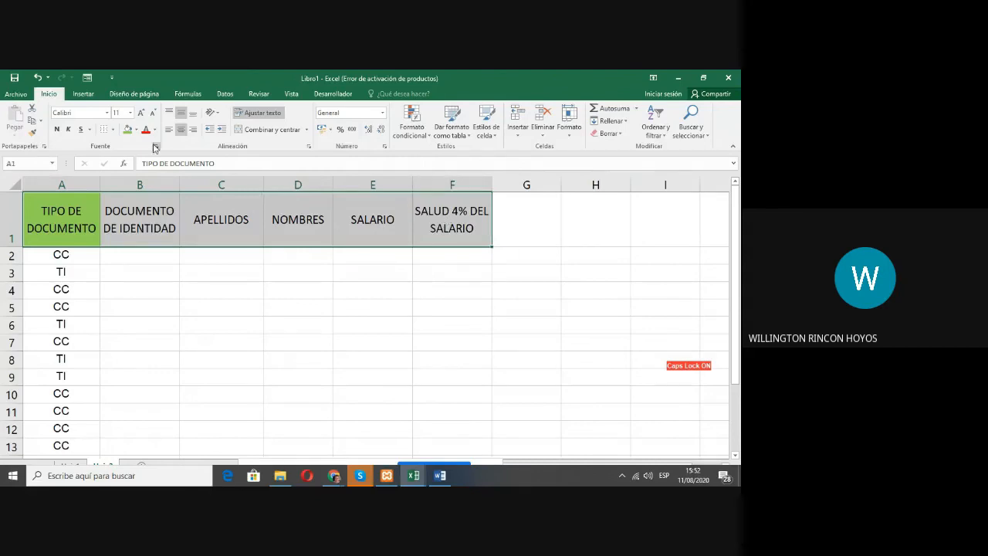
click(136, 131)
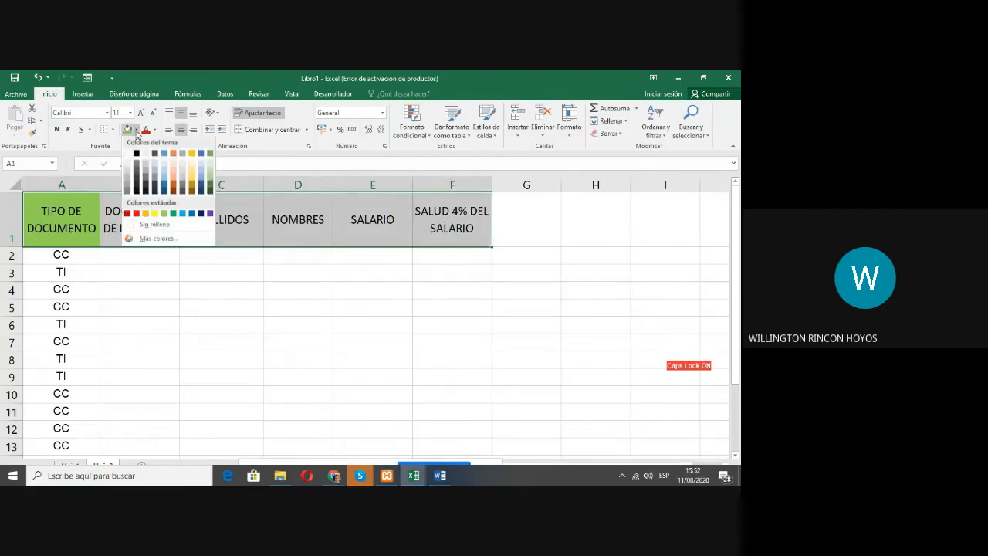
click(154, 214)
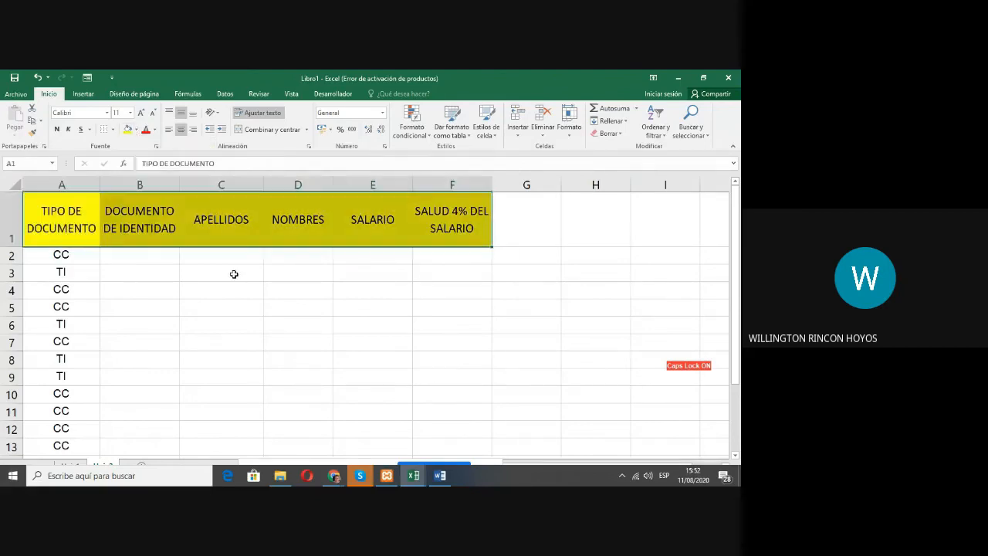
click(262, 288)
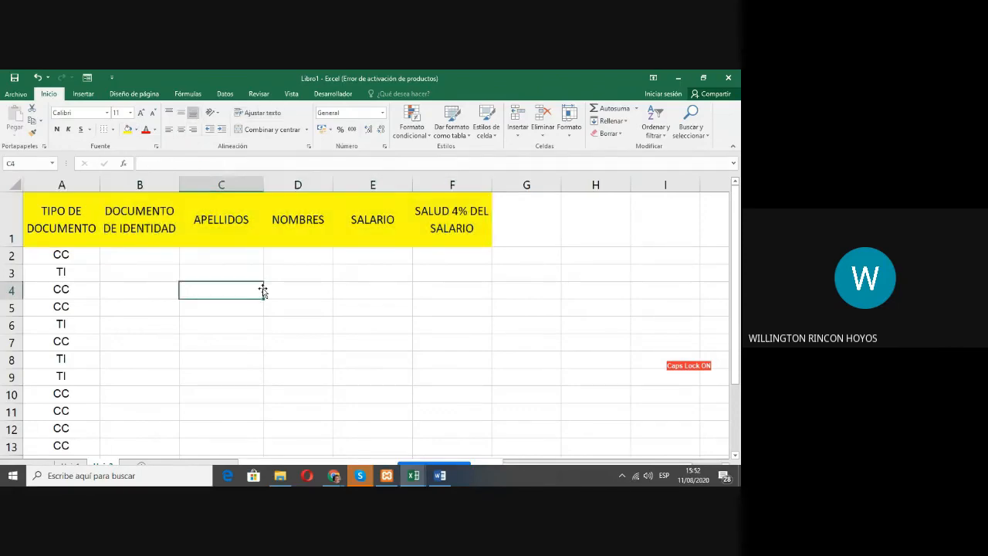
Step: Consult the solution workbook 01 Listado de Aprendices Solucion.xlsx, and fill F2:F16 in the exercise sheet with a light blue theme colour
key(alt+Tab)
key(alt+Tab)
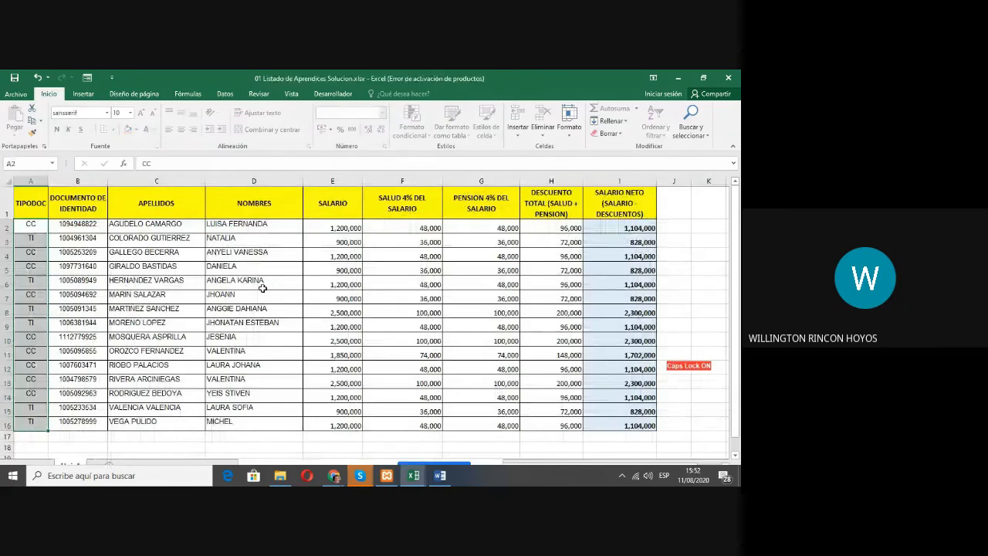
key(alt+Tab)
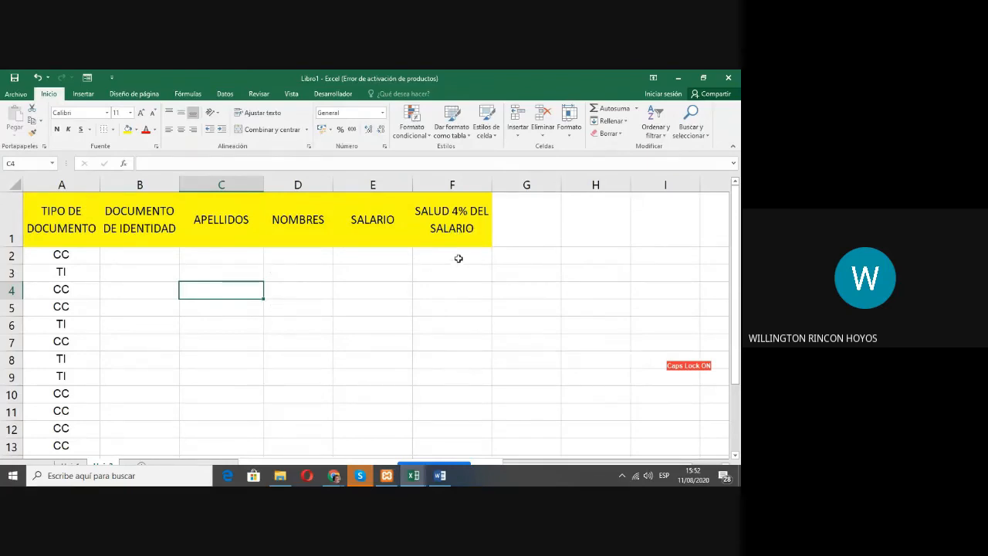
drag(456, 255, 467, 437)
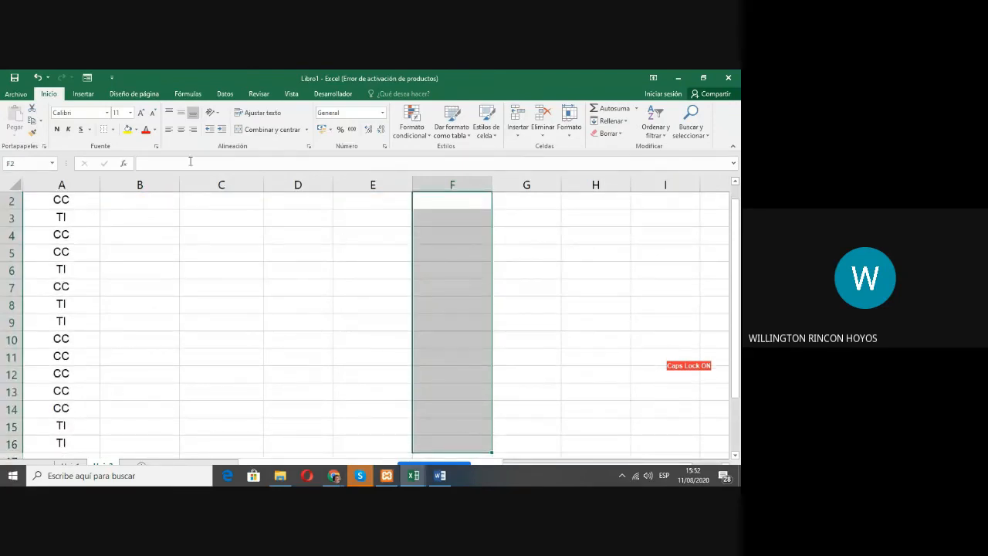
click(136, 131)
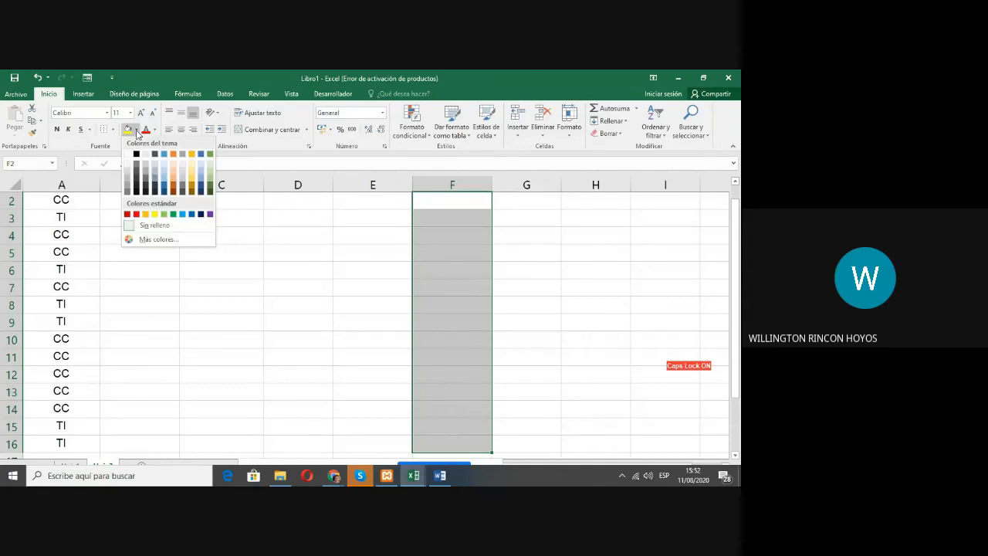
click(164, 175)
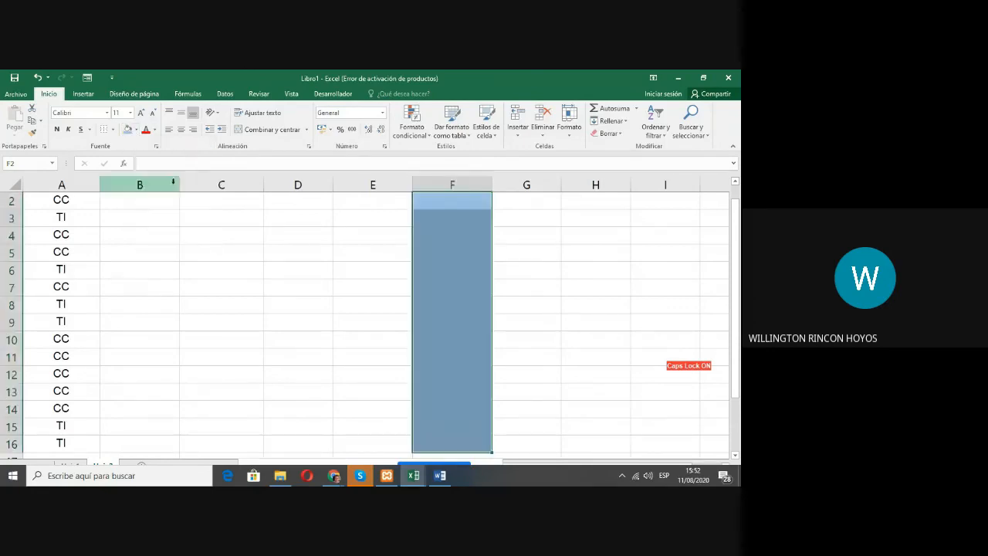
scroll(332, 263, up, 1)
click(482, 256)
scroll(498, 275, down, 3)
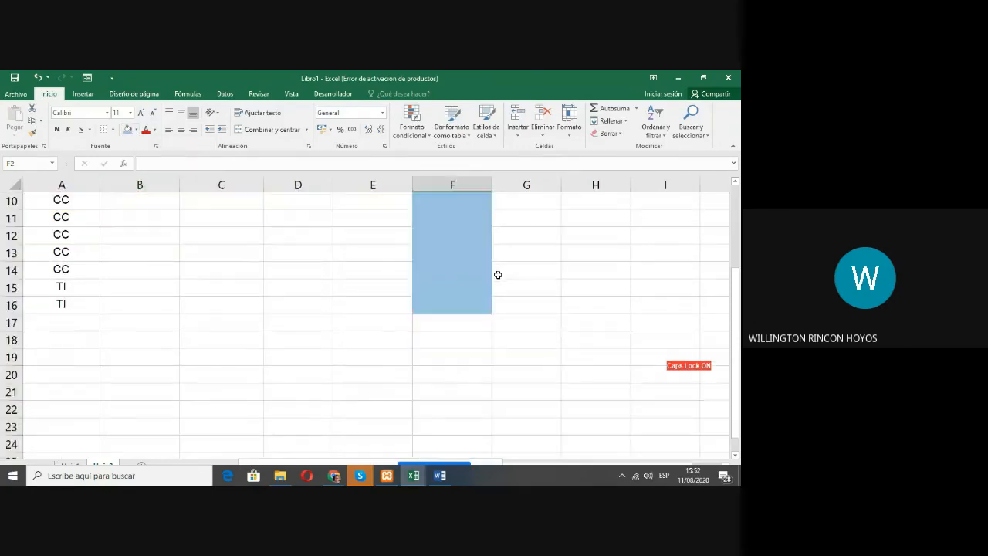
scroll(497, 275, up, 3)
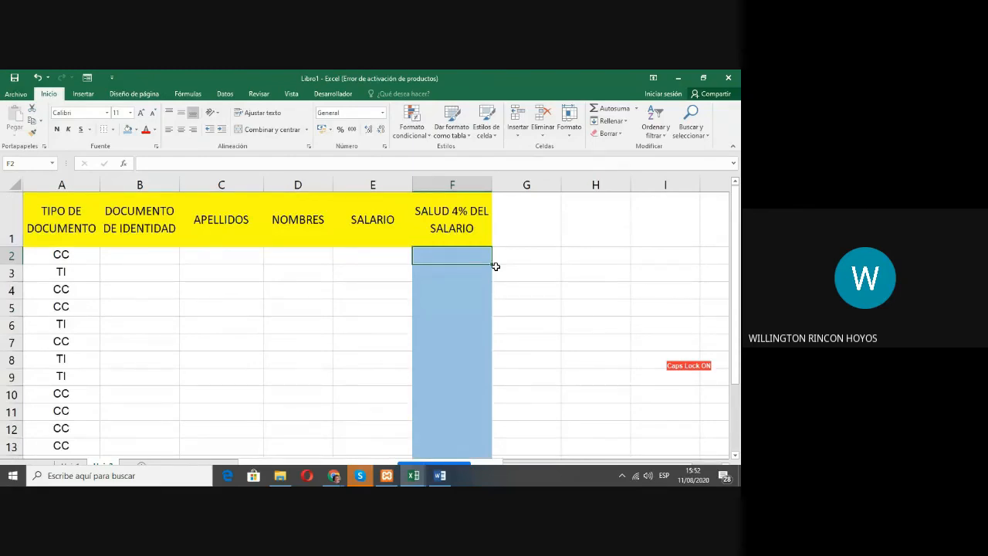
Step: Enter the sample amount 1200000 in cell F2 under SALUD 4% DEL SALARIO
text(1200000)
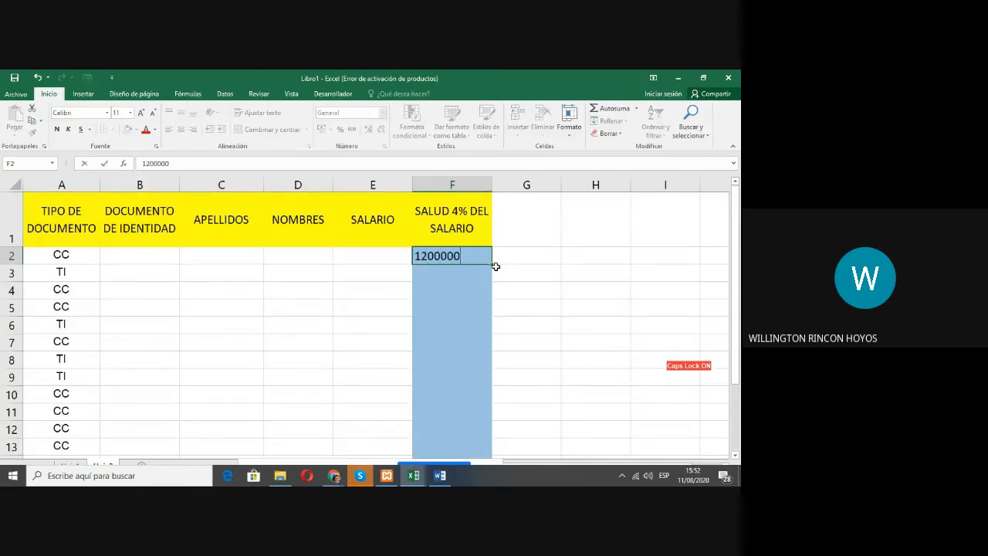
key(Return)
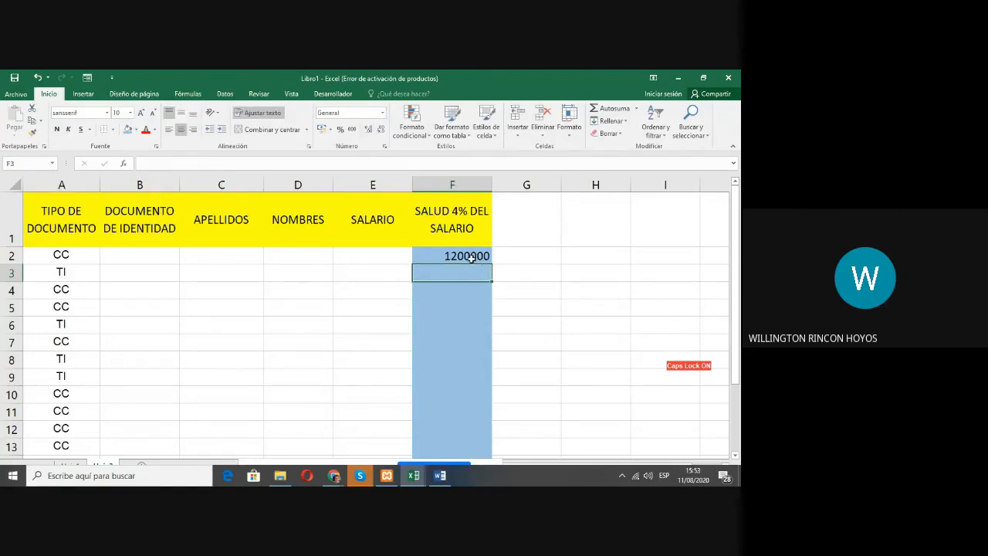
Step: Copy the amount in F2 into cells F3, F4 and F5, and end the copy mode
click(471, 258)
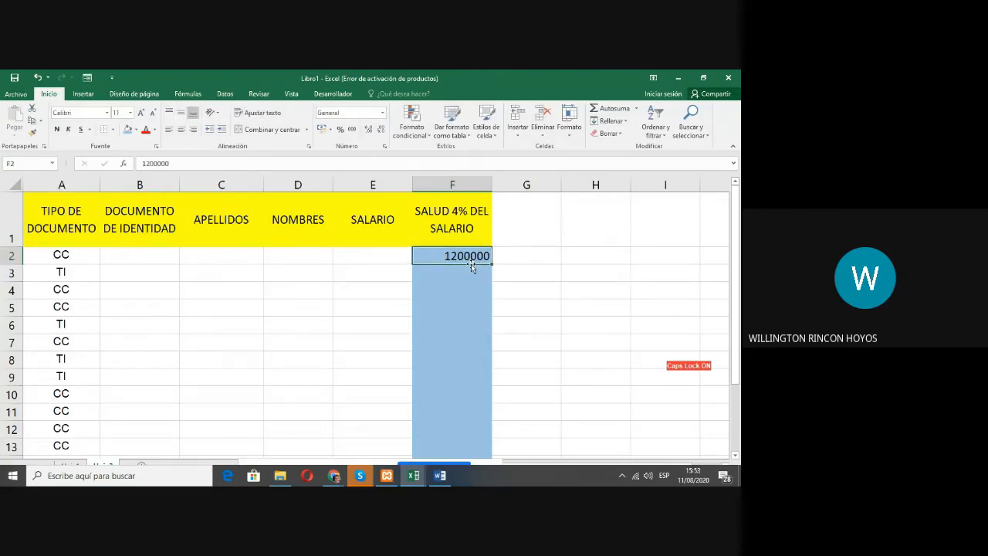
key(Left)
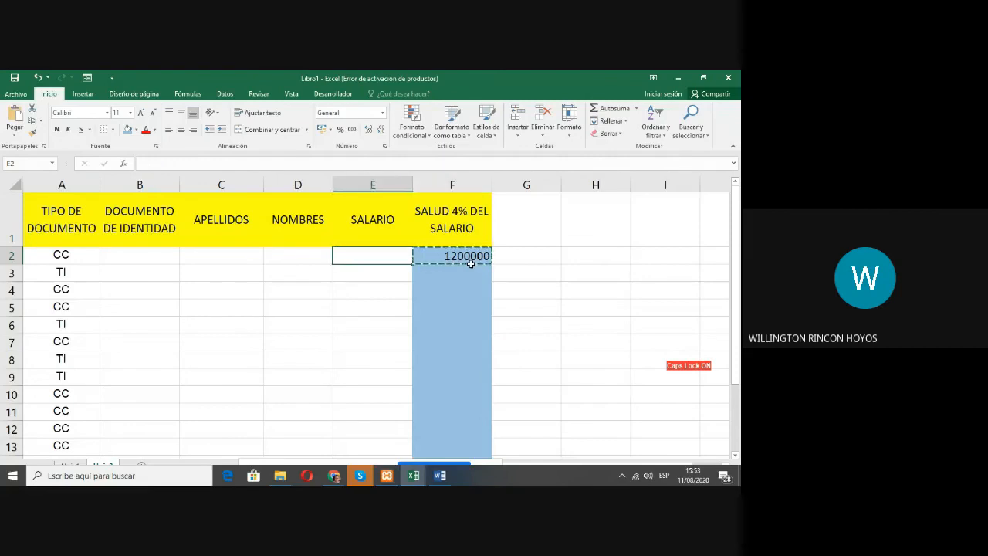
key(Down)
key(Right)
text(1200000)
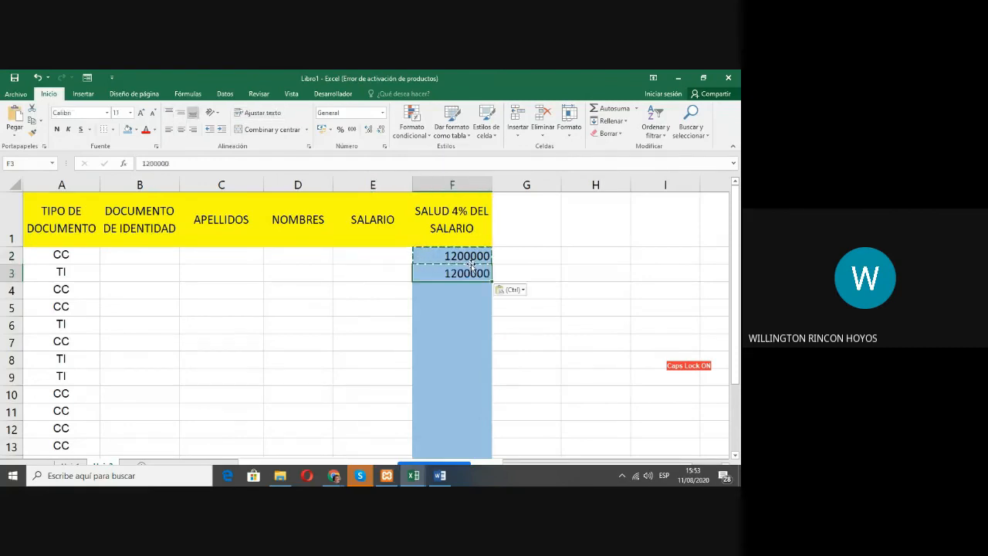
key(Down)
text(1200000)
key(Down)
text(1200000)
key(Up)
key(Up)
key(Up)
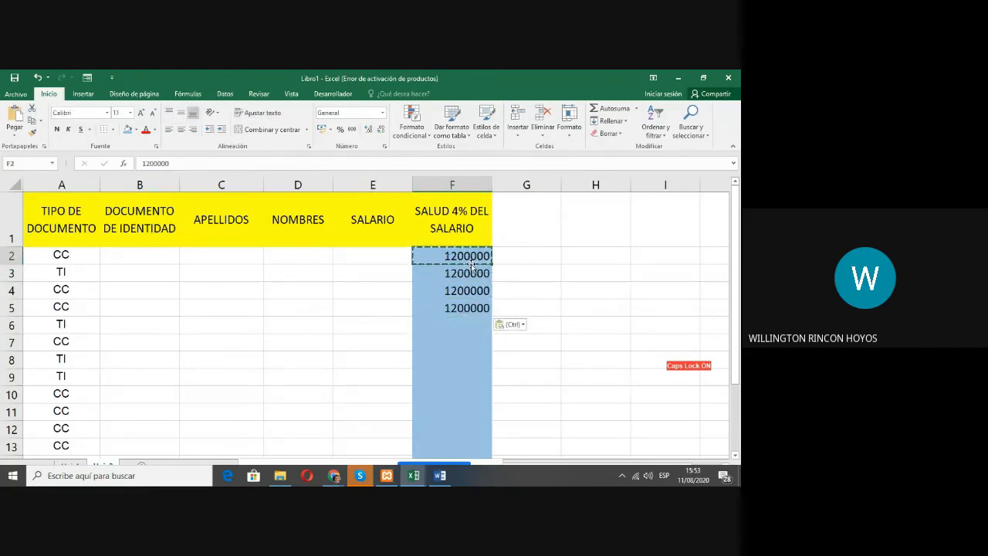
key(Escape)
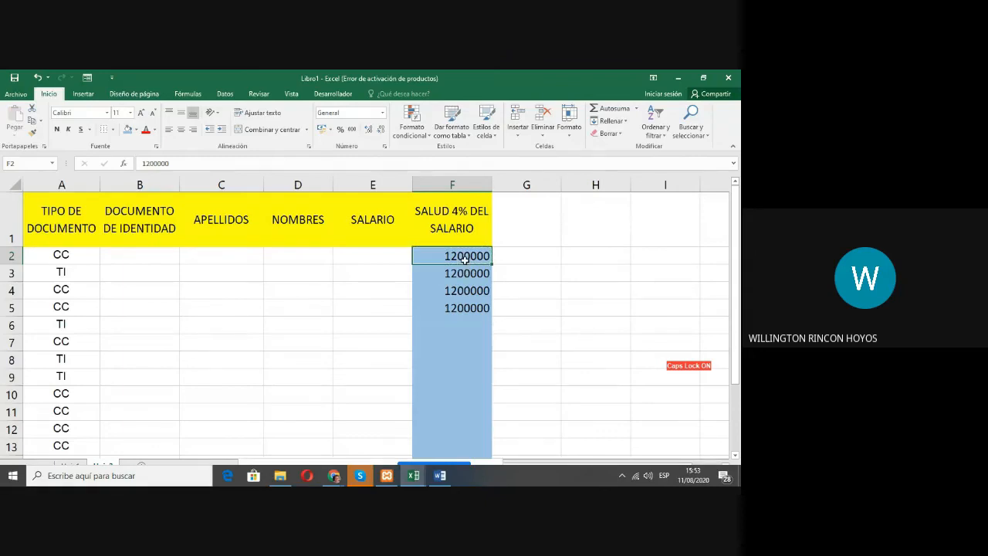
Step: Make the amounts in F2:F5 bold and change their font to Arial
key(shift+Down)
key(shift+Down)
key(shift+Down)
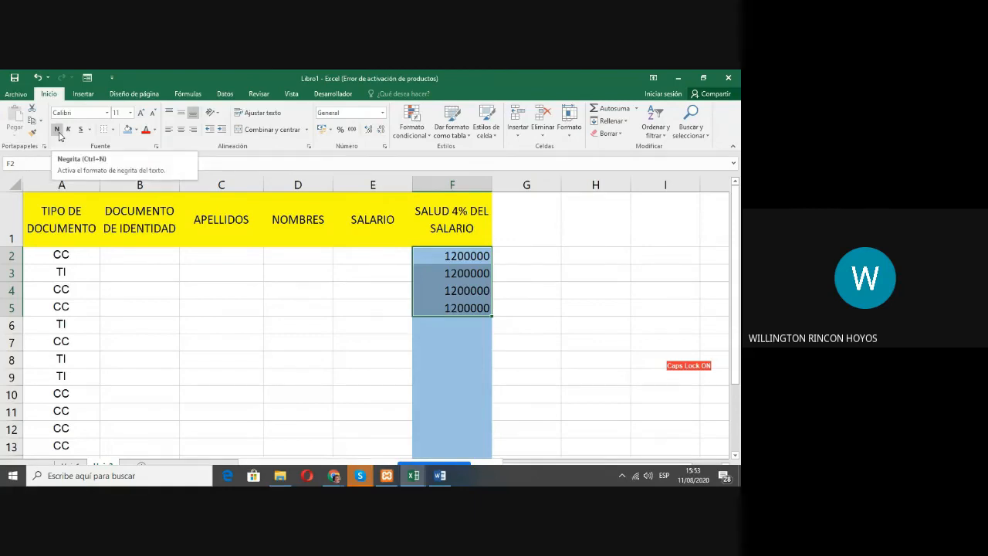
click(57, 130)
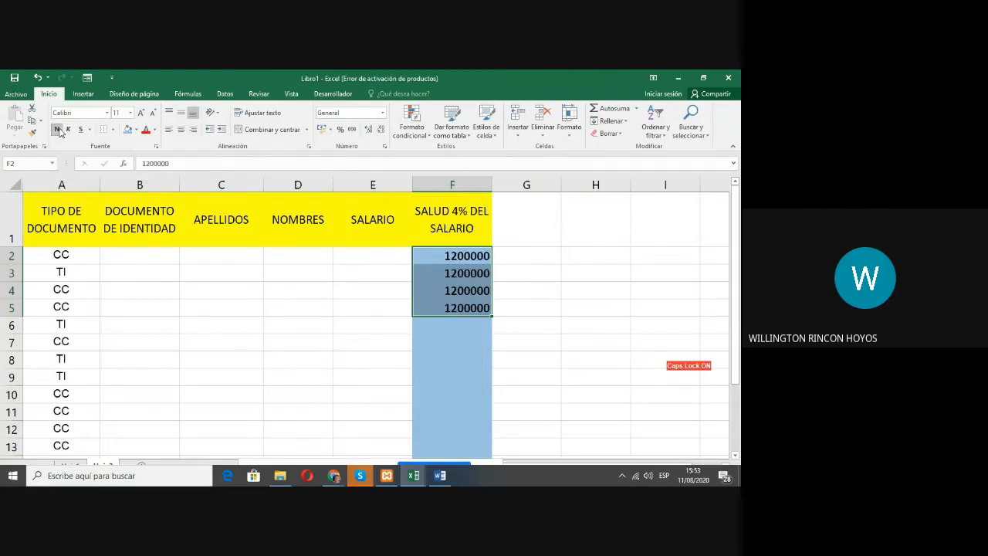
click(106, 113)
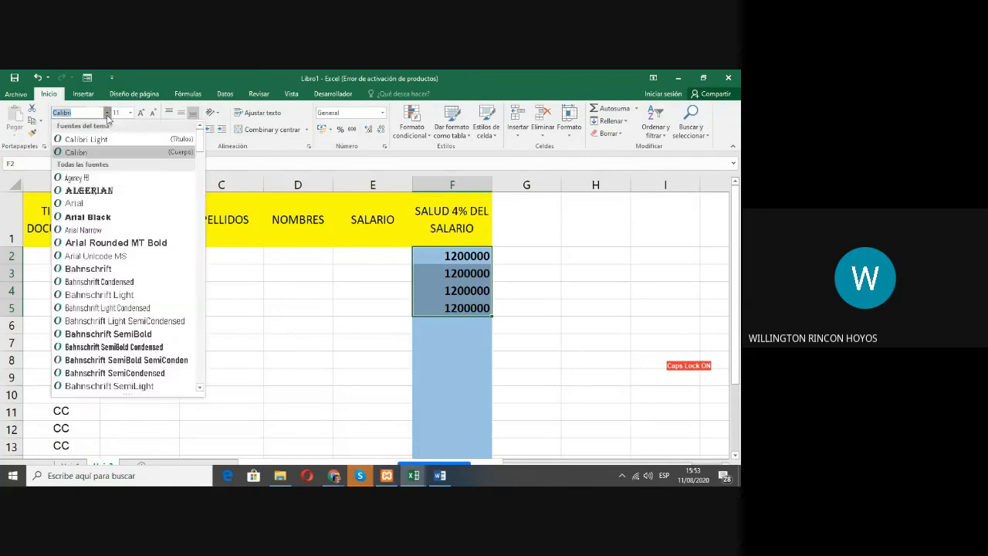
click(89, 203)
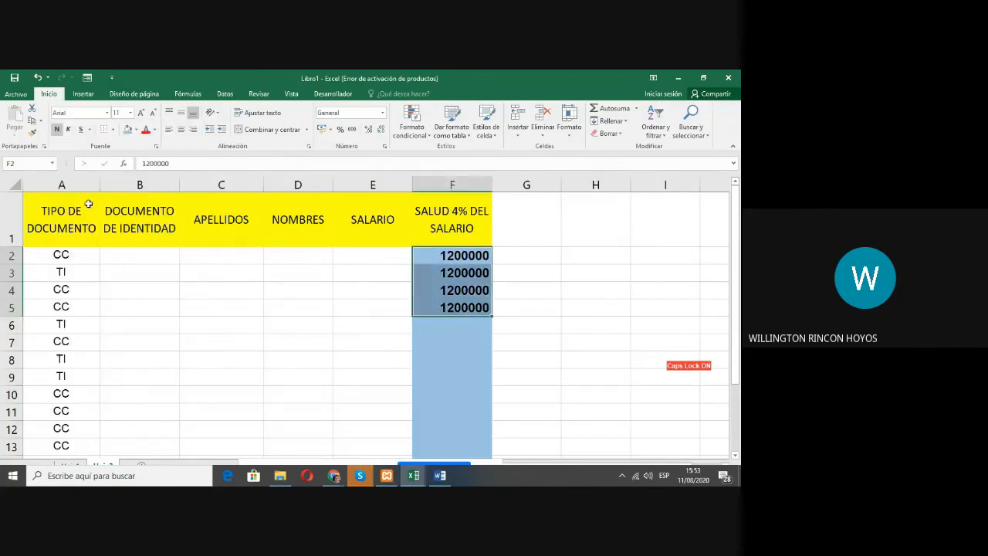
Step: Enlarge the amounts in F2:F5 to font size 18, and widen column F so the full numbers fit
click(130, 113)
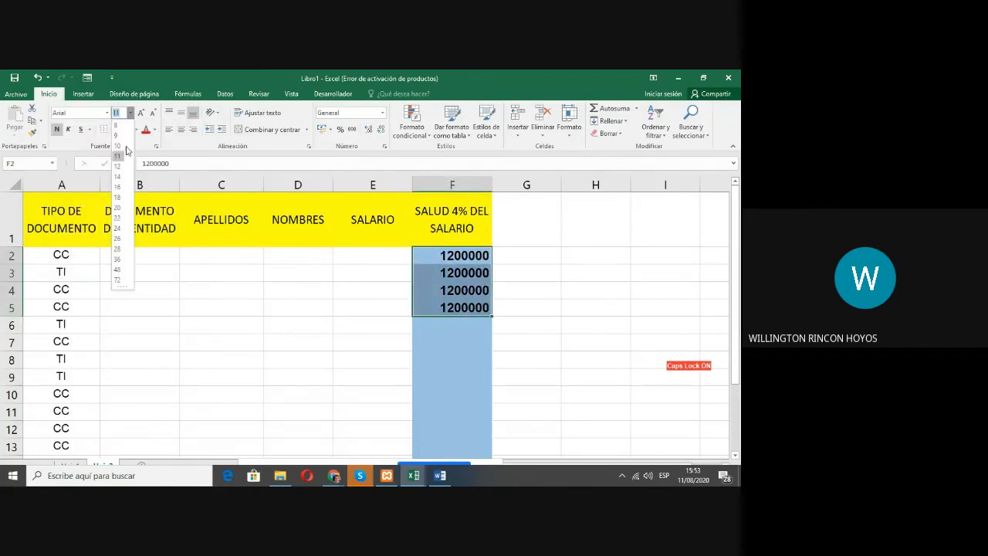
click(118, 197)
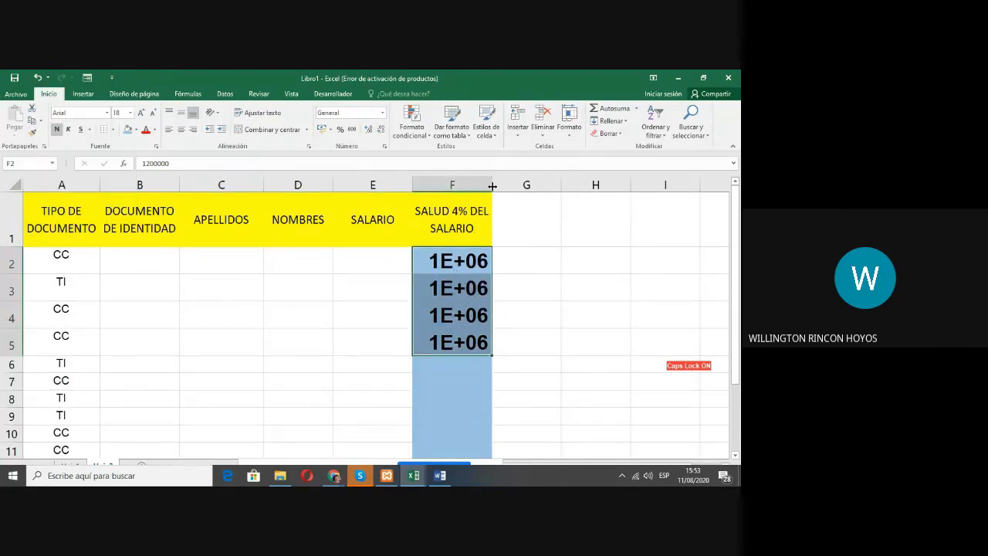
drag(491, 186, 530, 184)
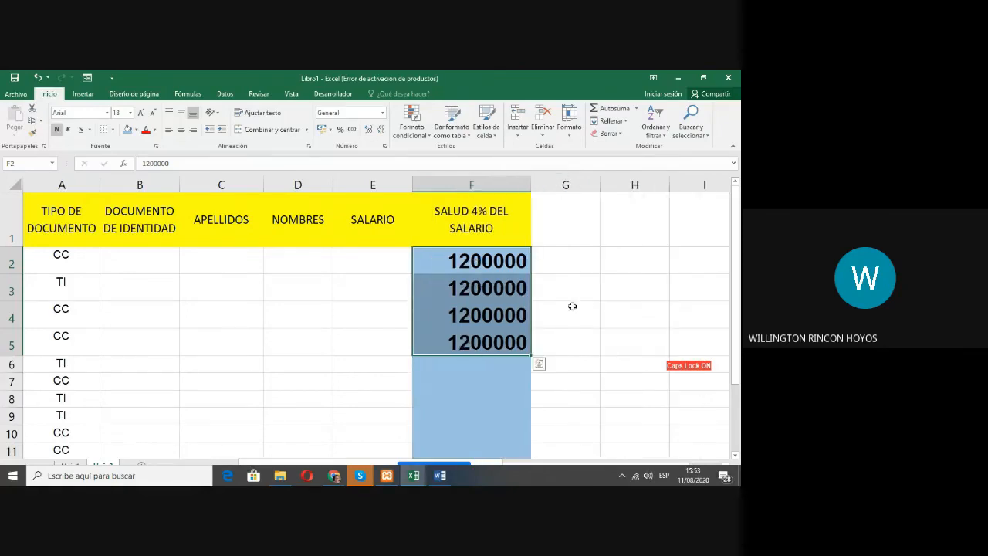
Step: Set the font size of the amounts in F2:F5 to 11
click(496, 262)
drag(496, 262, 506, 336)
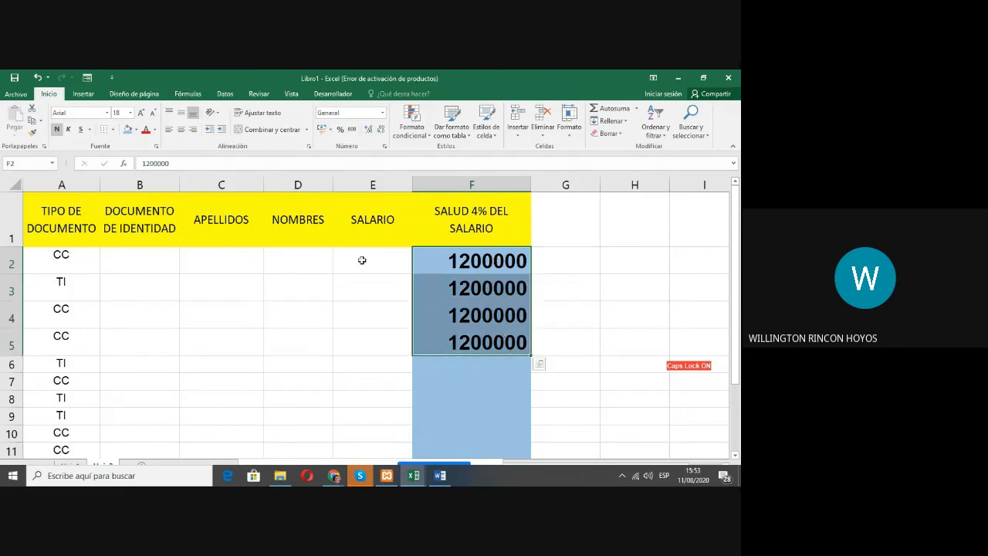
click(131, 113)
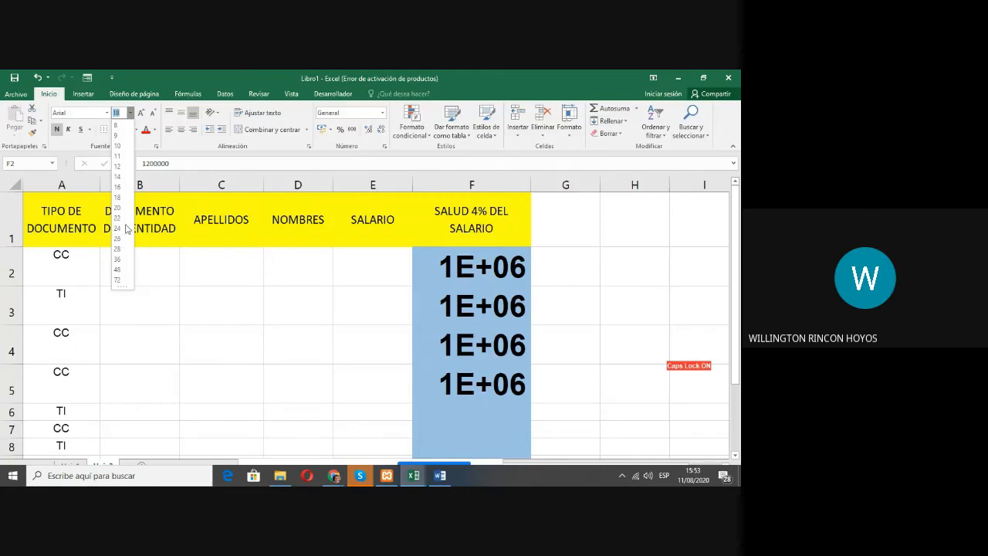
click(120, 158)
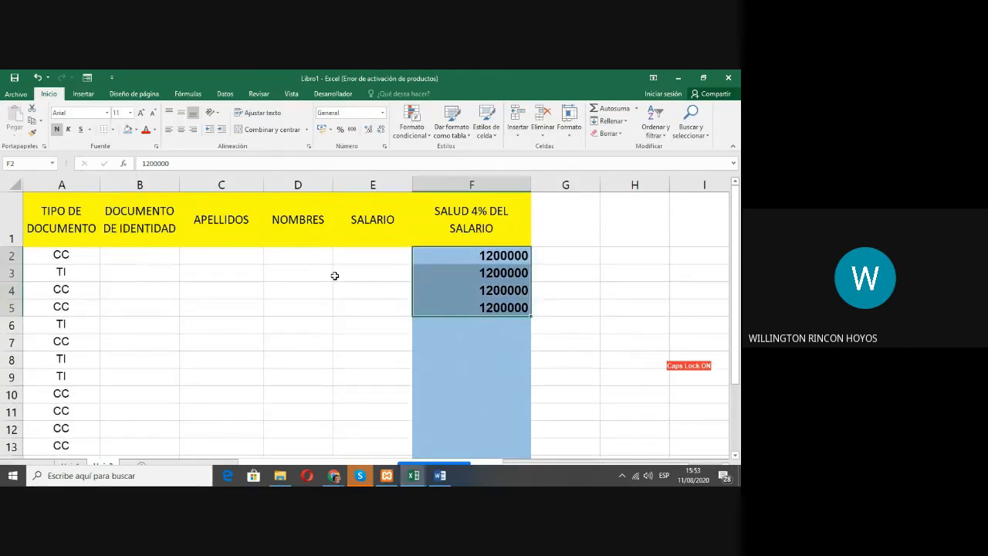
Step: Apply italics to the amounts in F2:F5
click(488, 311)
drag(461, 310, 460, 254)
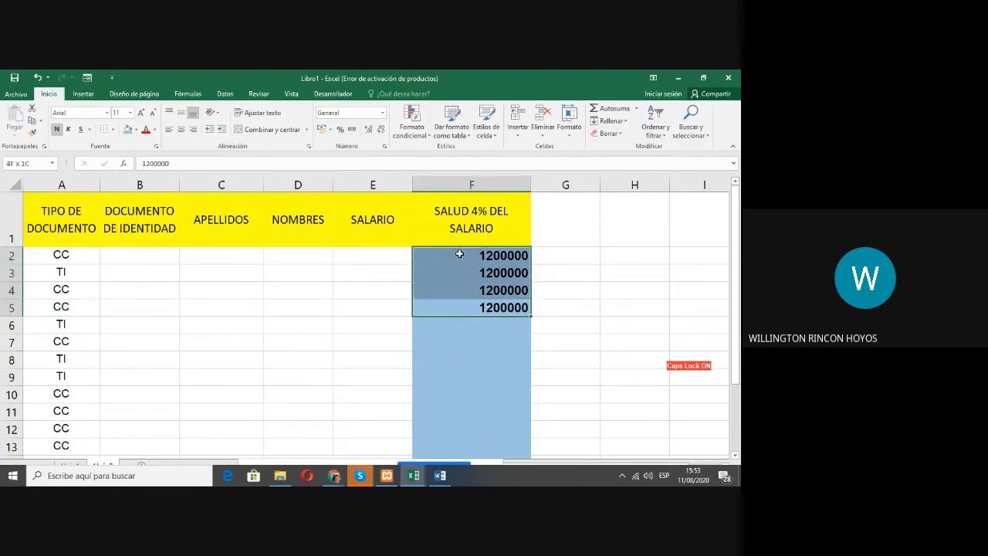
click(69, 130)
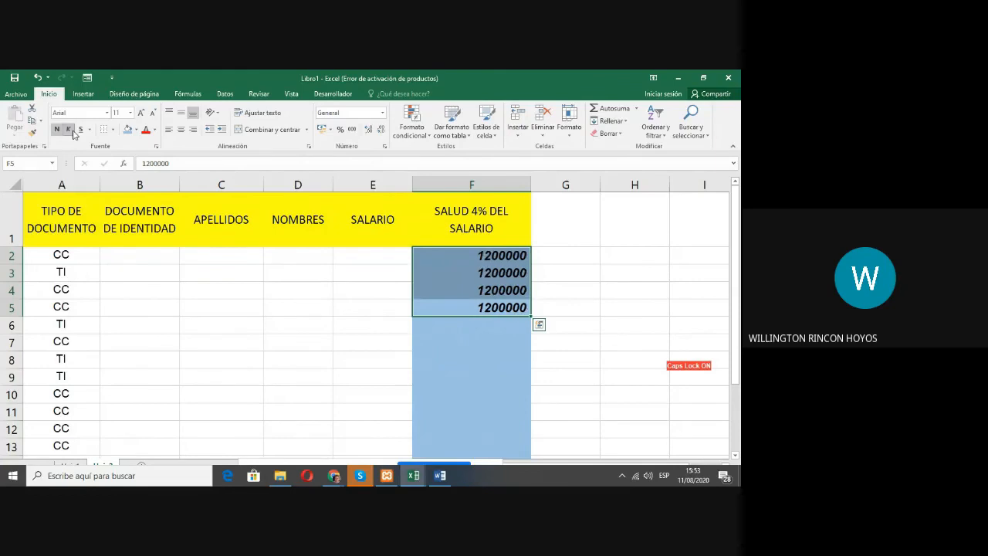
Step: Remove the italics from the amounts in F2:F5
click(69, 129)
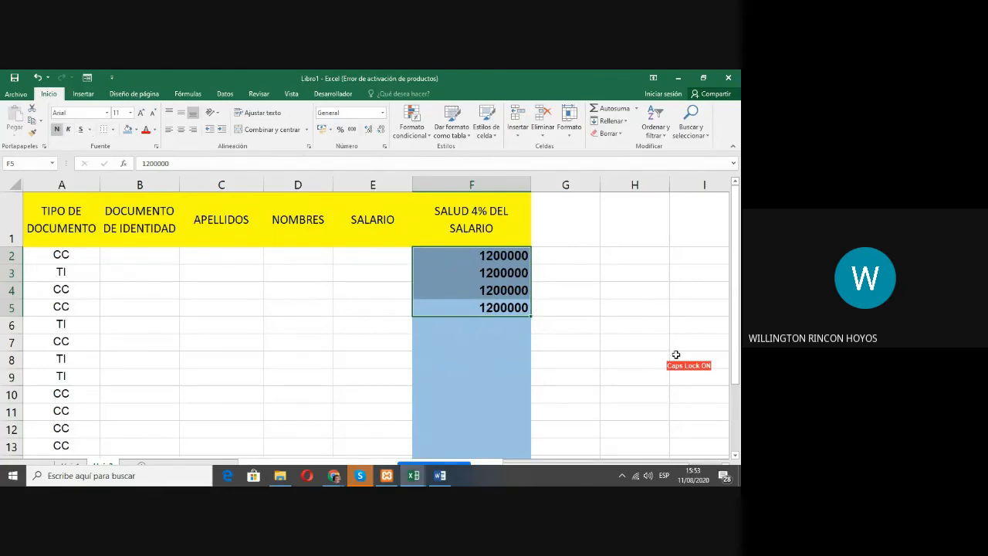
Step: Change the font colour of the document types in A2:A5 to red
drag(70, 258, 68, 309)
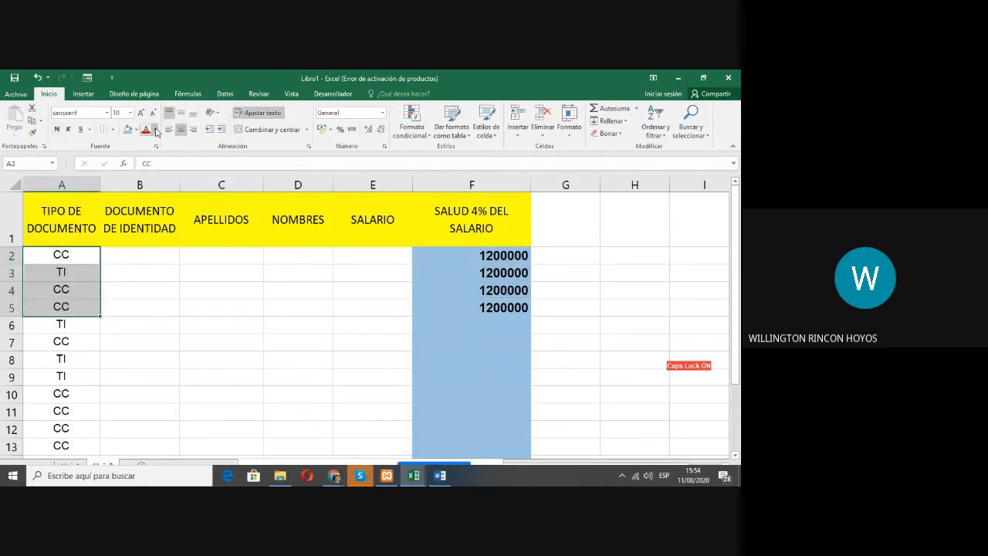
click(155, 129)
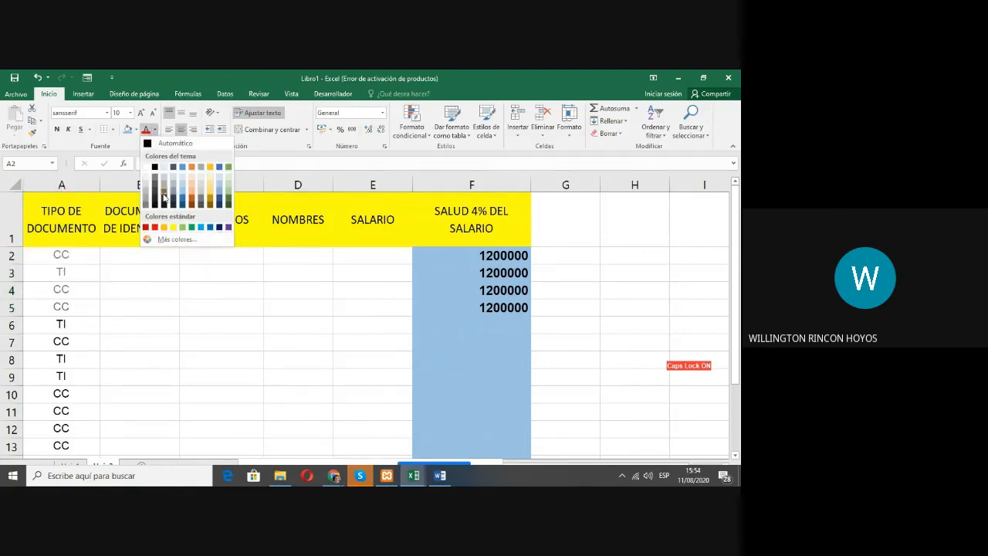
click(155, 226)
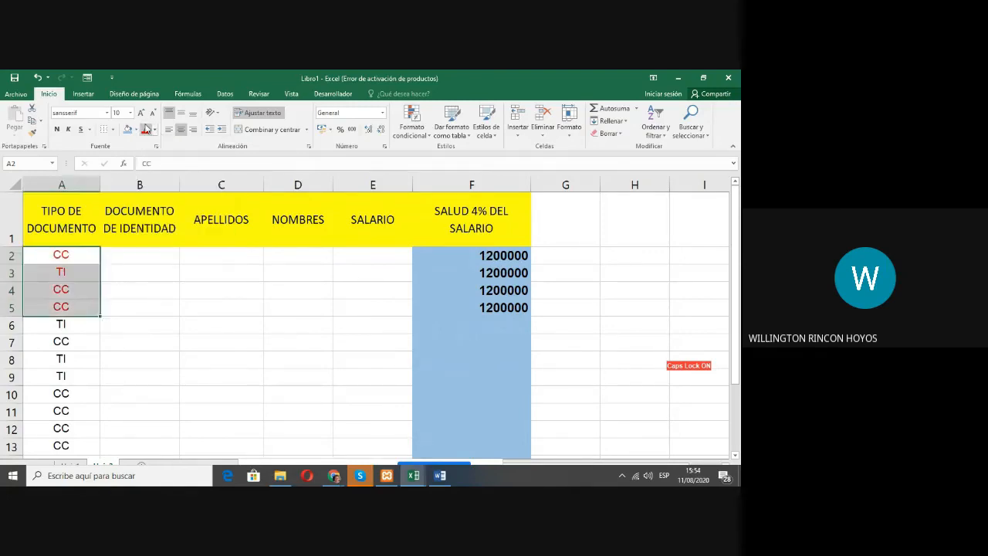
Step: Try dark grey, dark blue, light orange and light gold theme font colours on the document types in A2:A5
click(154, 130)
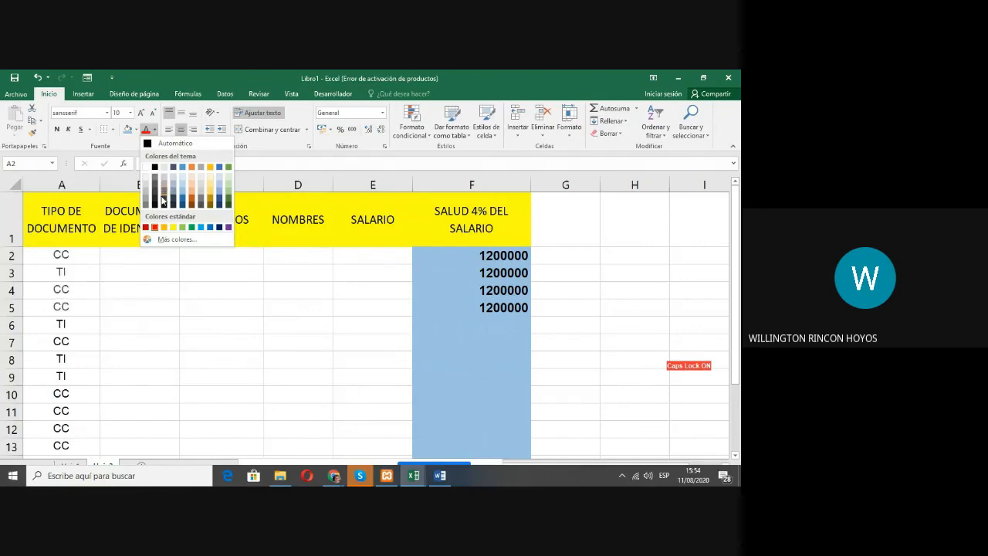
click(164, 197)
click(154, 130)
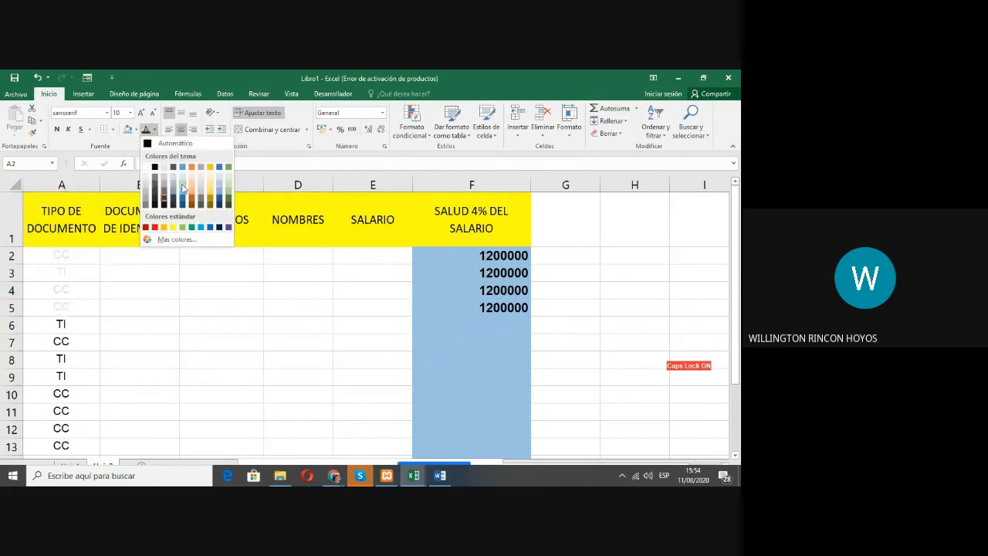
click(183, 201)
click(155, 130)
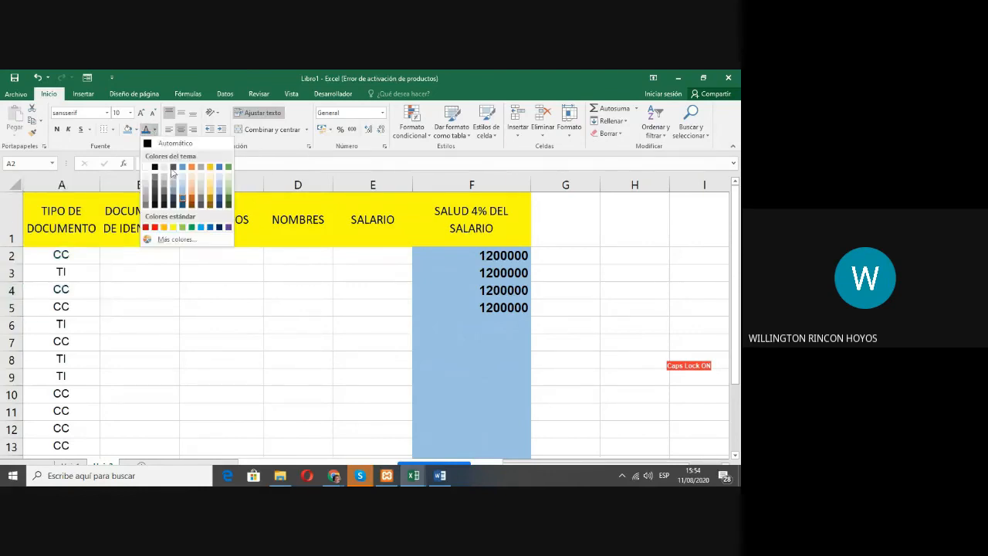
click(192, 190)
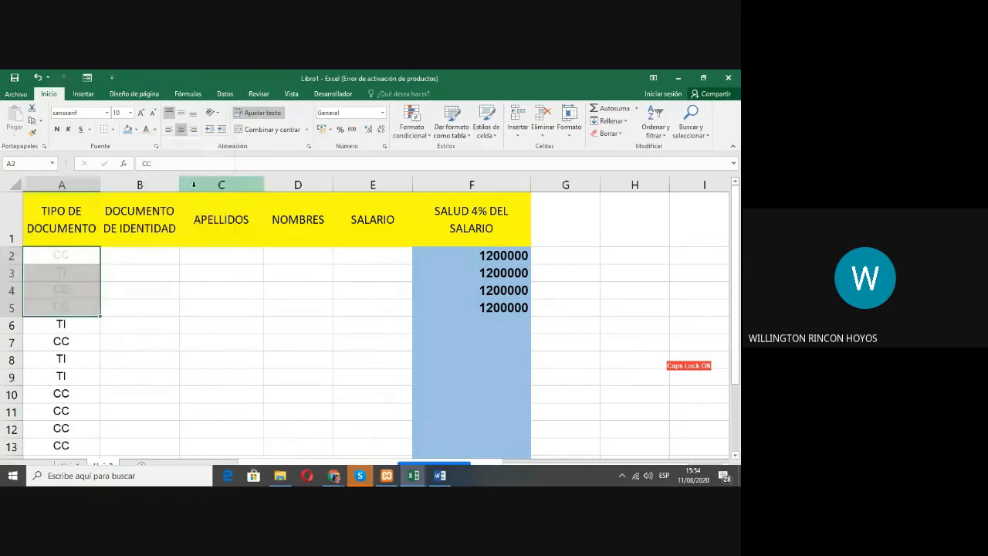
click(154, 130)
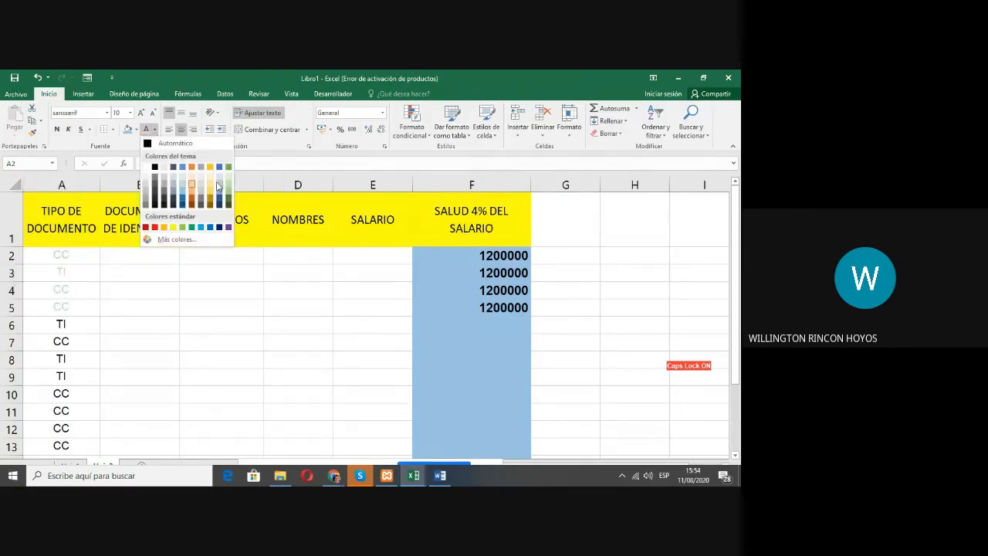
click(211, 185)
Step: Set the font colour of the document types in A2:A5 to automatic
click(154, 130)
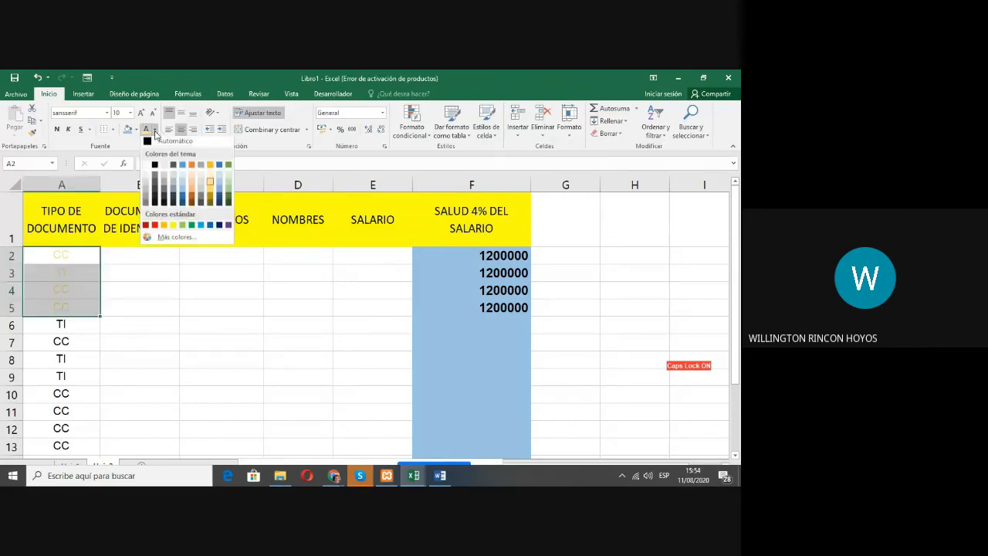
click(150, 145)
click(136, 275)
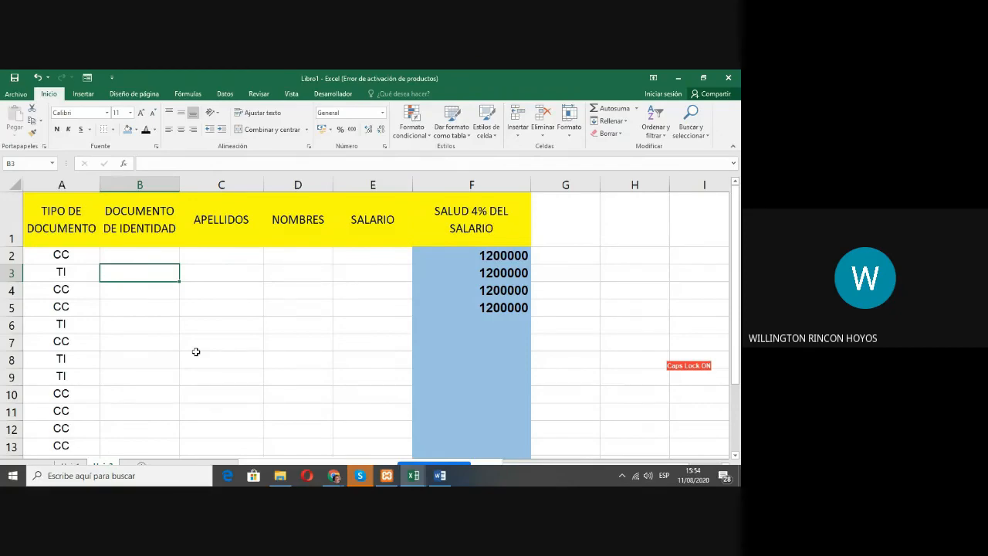
Step: Check the borders of the finished table in 01 Listado de Aprendices Solucion.xlsx, and return to the Libro1 workbook
key(alt+Tab)
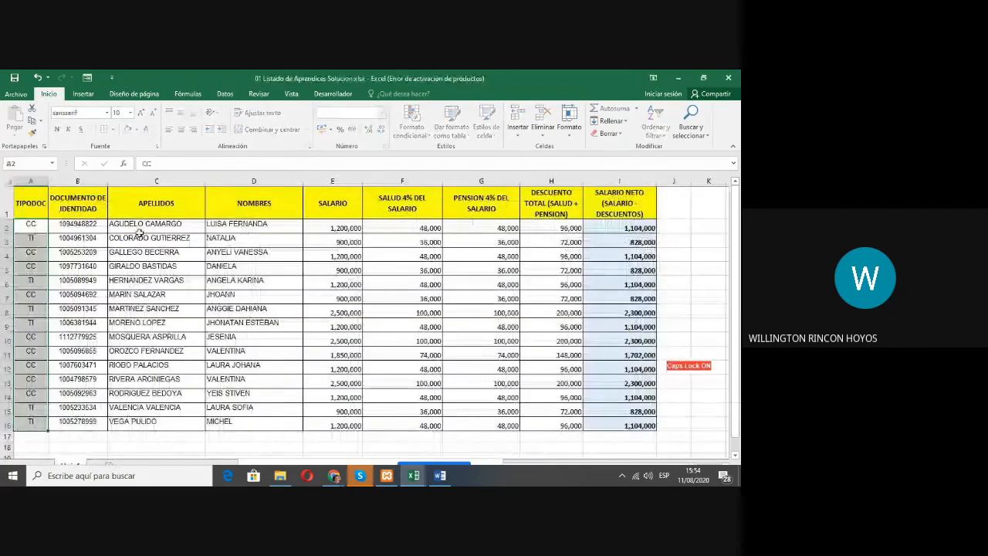
click(59, 230)
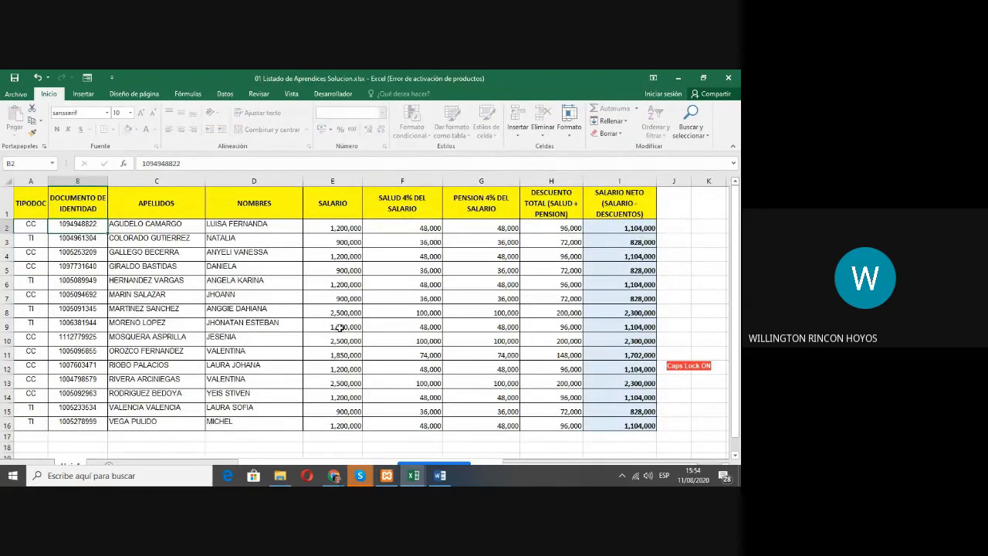
key(alt+Tab)
Step: Add a top border to the empty cell C5 in the APELLIDOS column
click(255, 307)
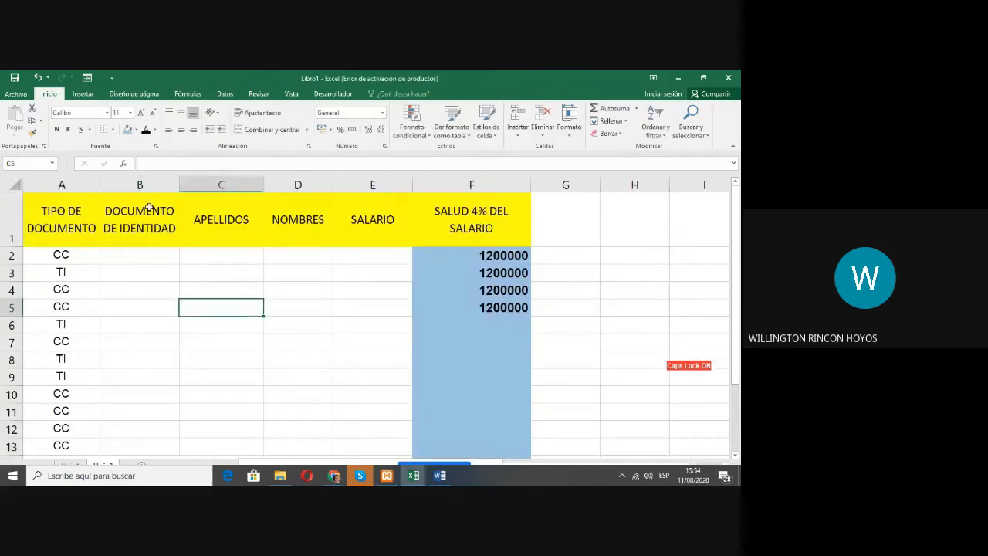
click(113, 130)
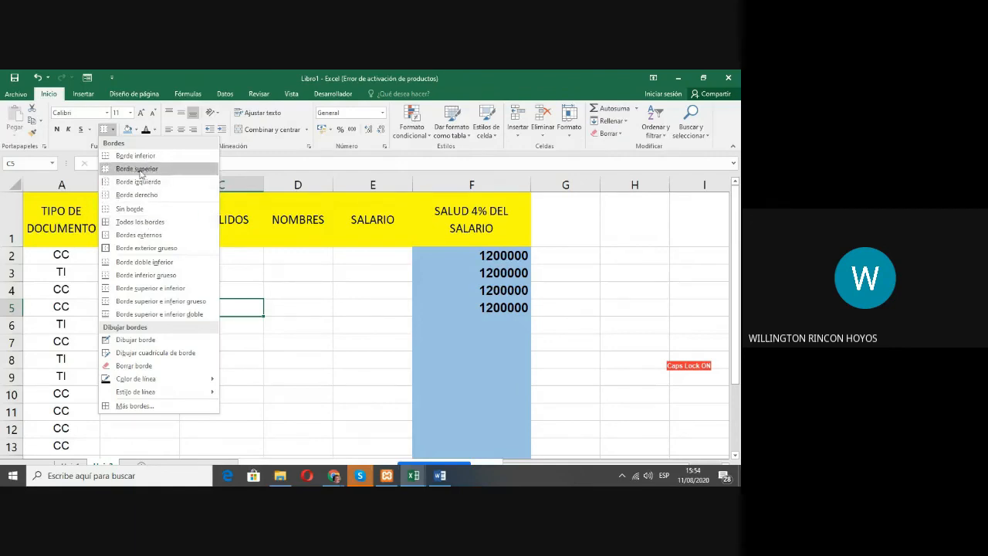
click(298, 338)
click(246, 338)
click(232, 313)
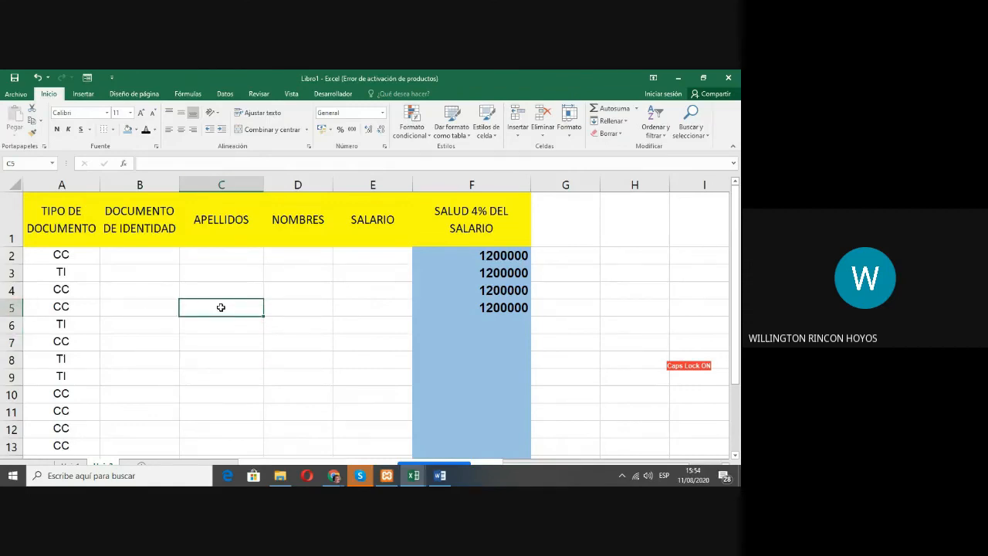
click(113, 129)
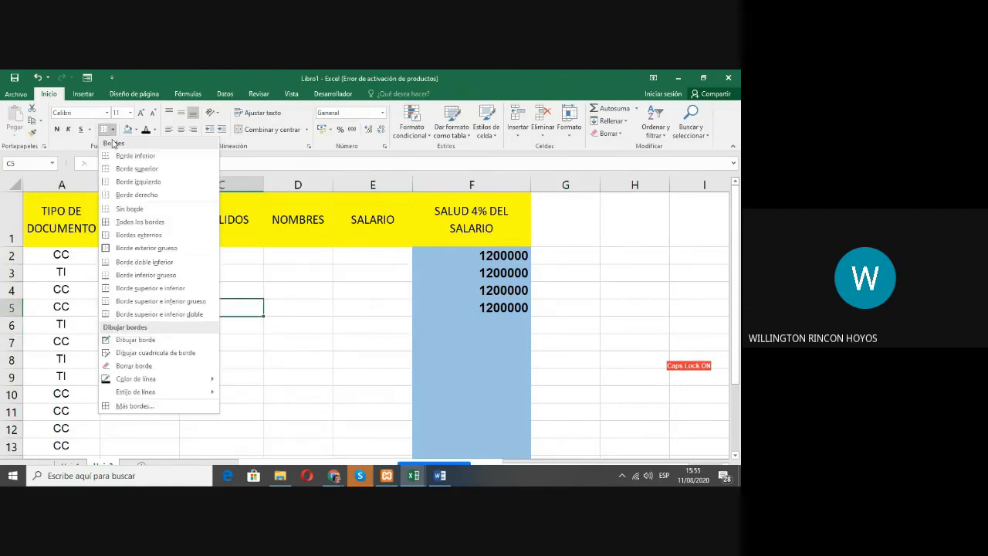
click(110, 171)
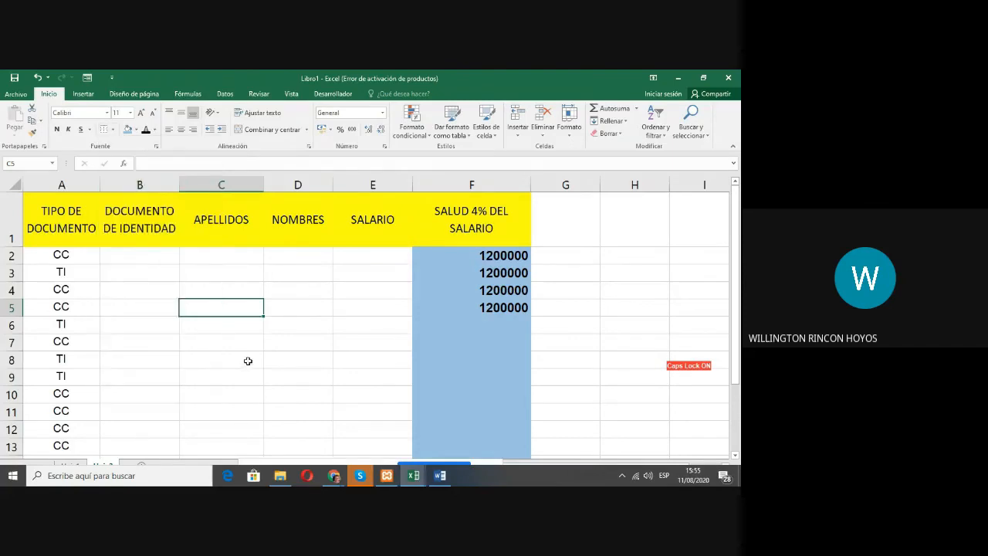
click(247, 360)
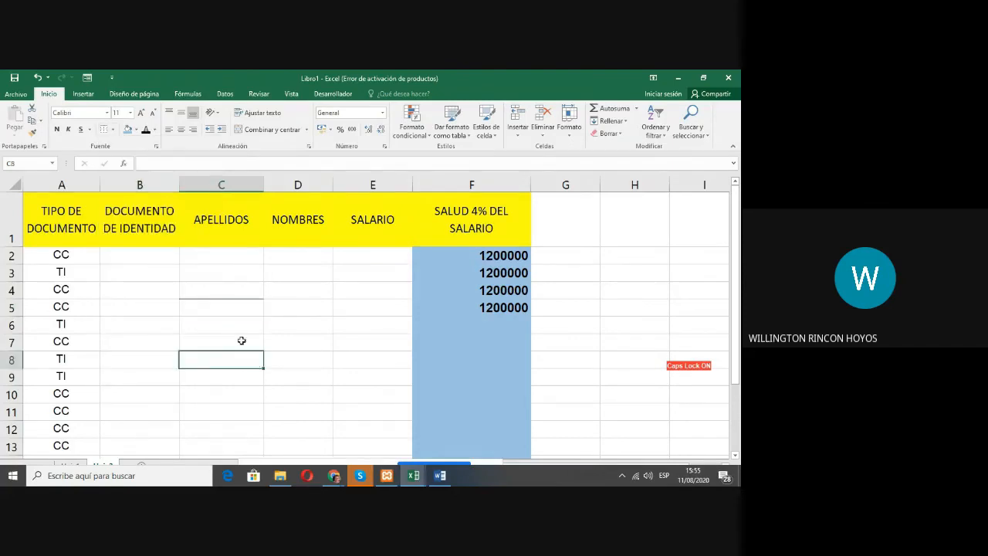
Step: Add a bottom border to cell C5
click(211, 307)
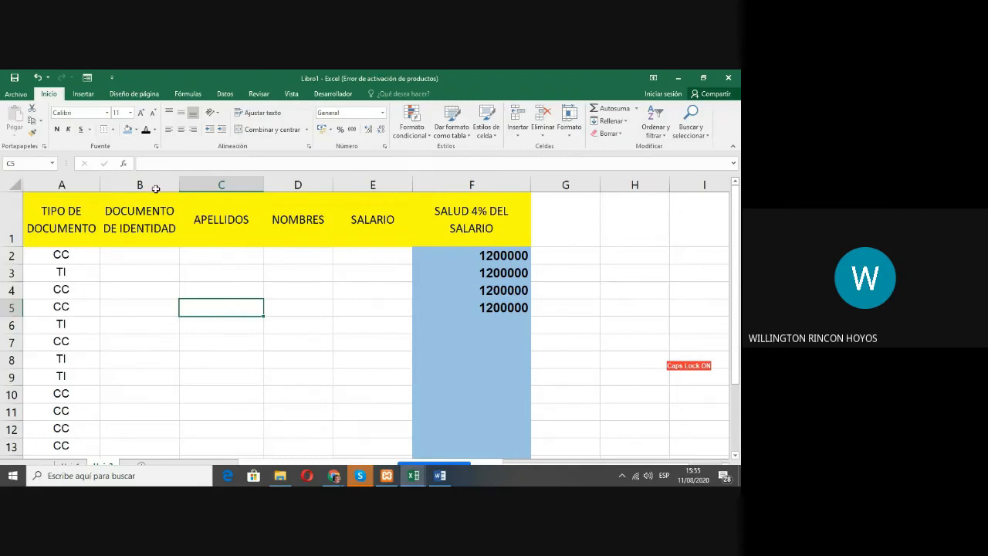
click(112, 129)
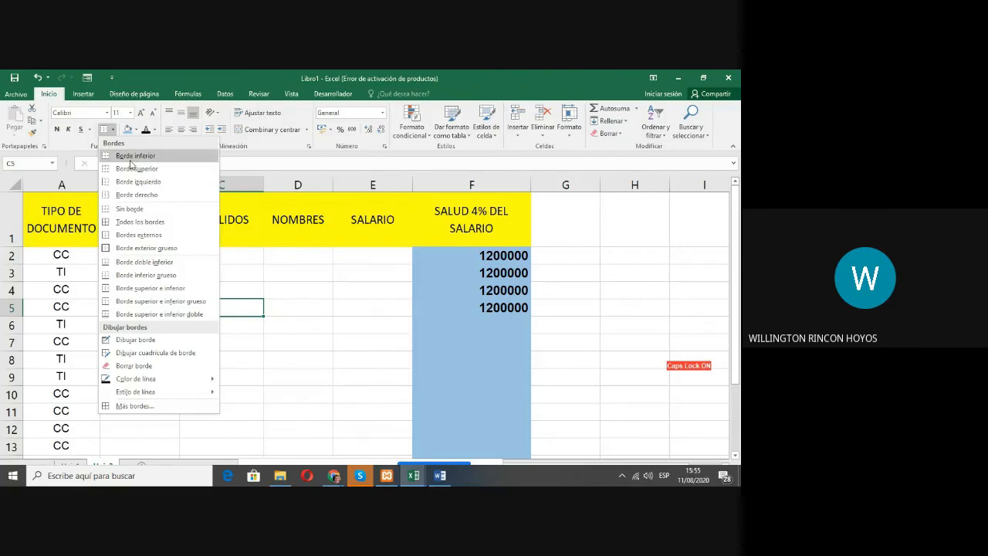
click(132, 156)
click(356, 329)
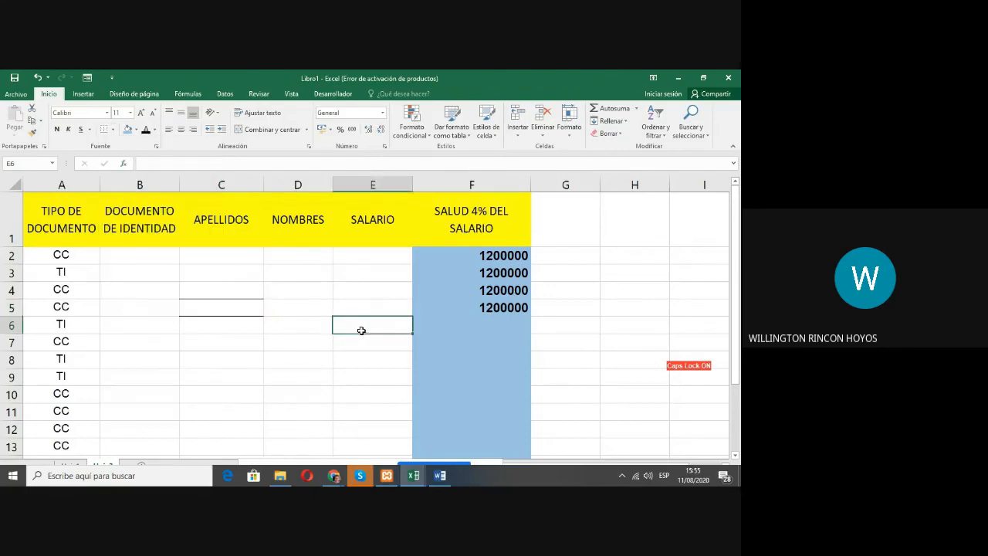
Step: Apply all borders to cell C5 so that it is outlined on every side
click(236, 311)
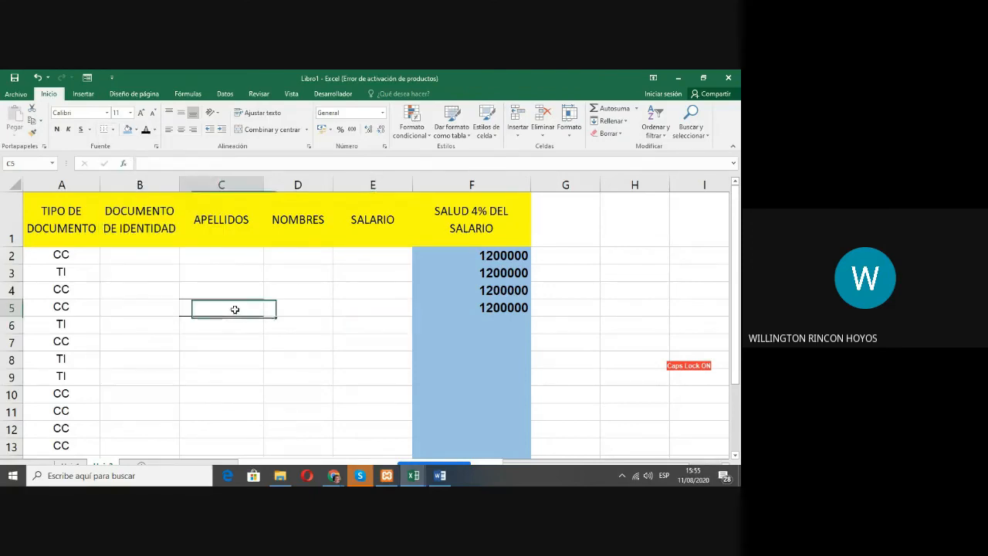
click(114, 130)
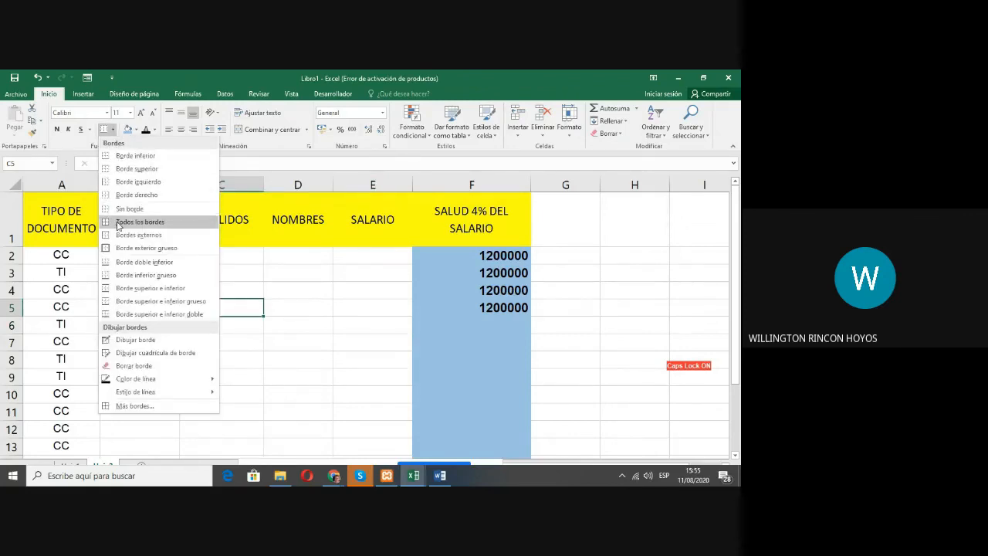
click(119, 223)
click(238, 358)
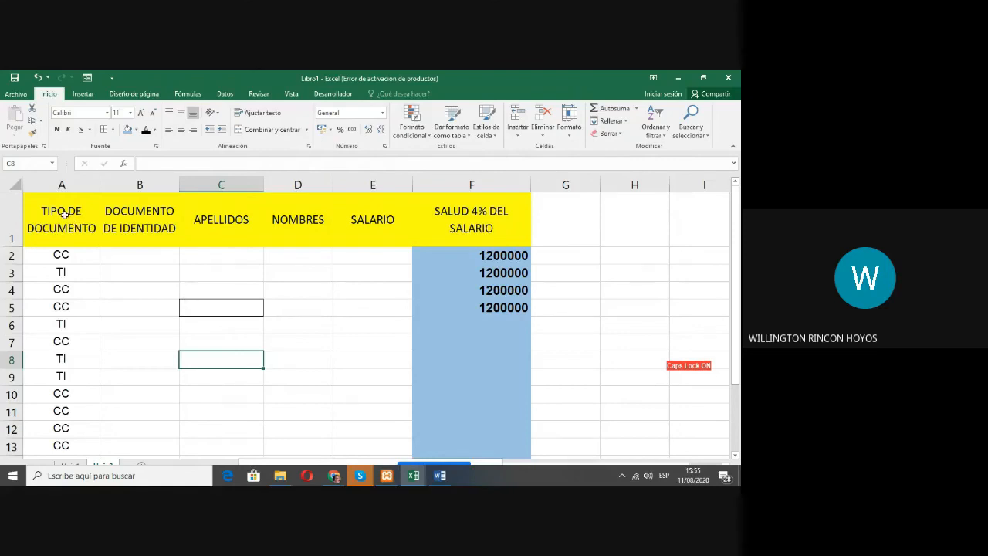
Step: Apply all borders to the whole payroll table in A1:F16, including the header row
drag(56, 208, 485, 421)
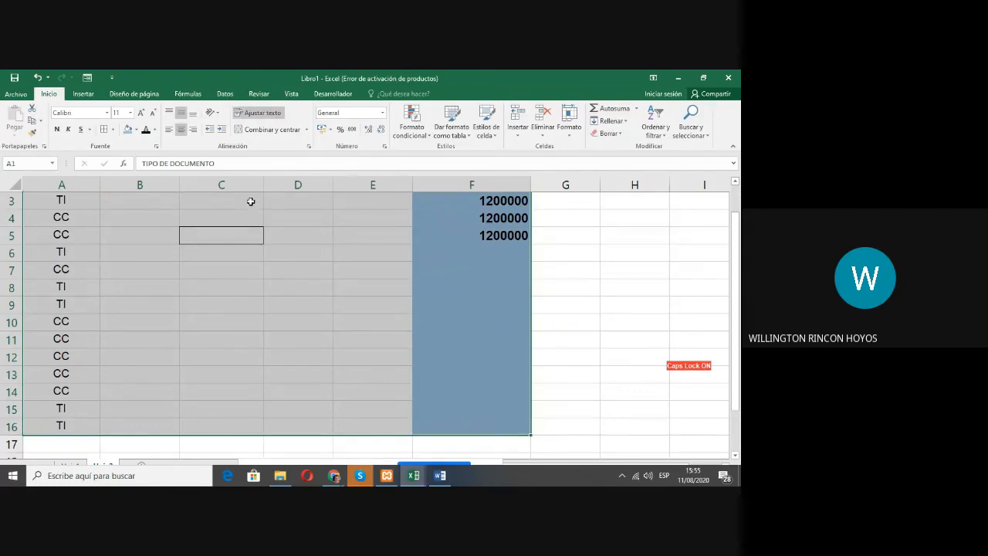
click(113, 130)
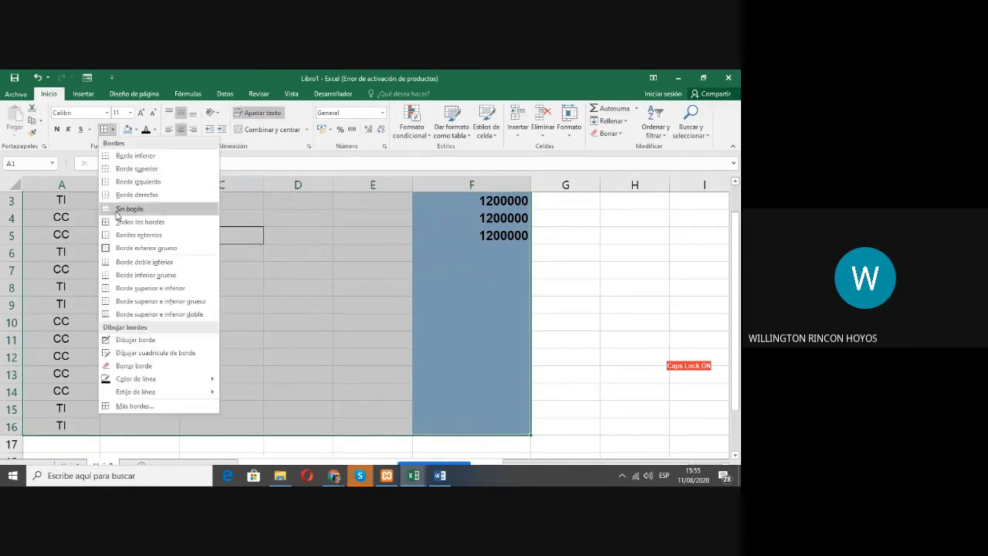
click(115, 227)
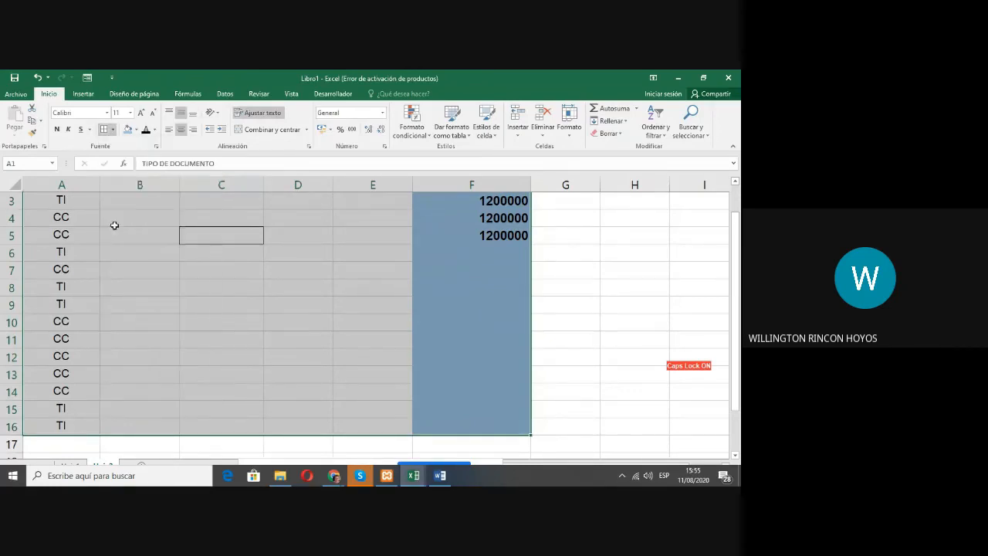
scroll(114, 227, up, 1)
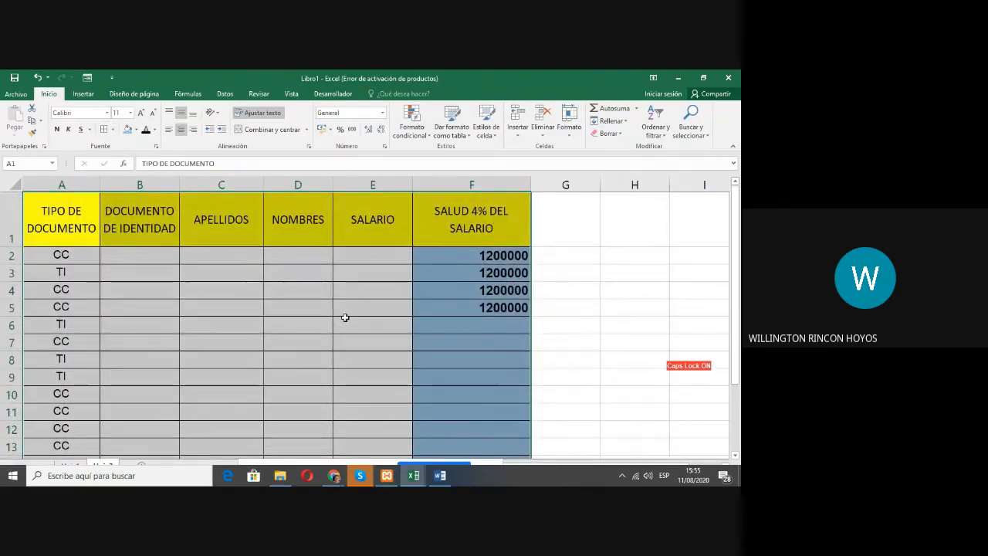
click(194, 307)
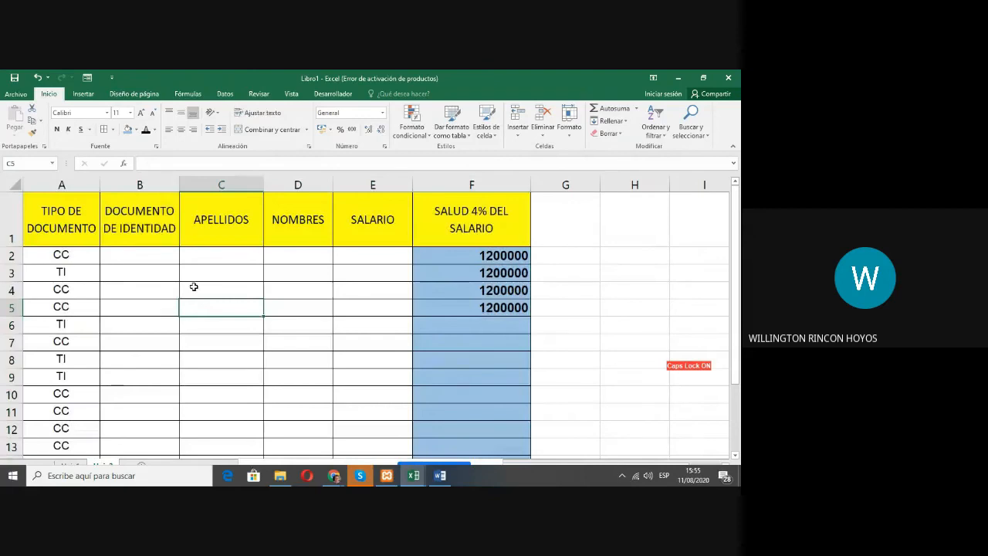
scroll(240, 285, down, 3)
scroll(243, 285, up, 2)
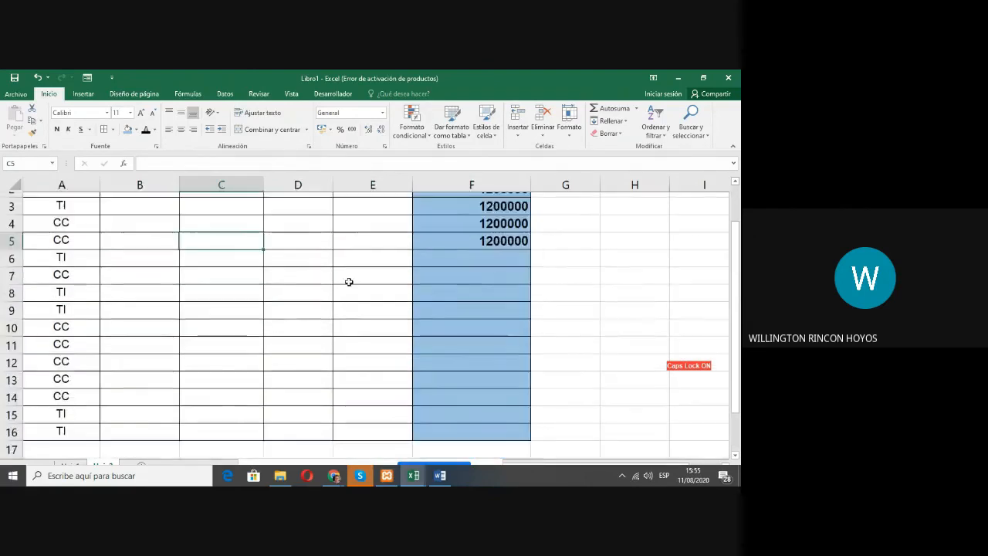
scroll(349, 282, down, 1)
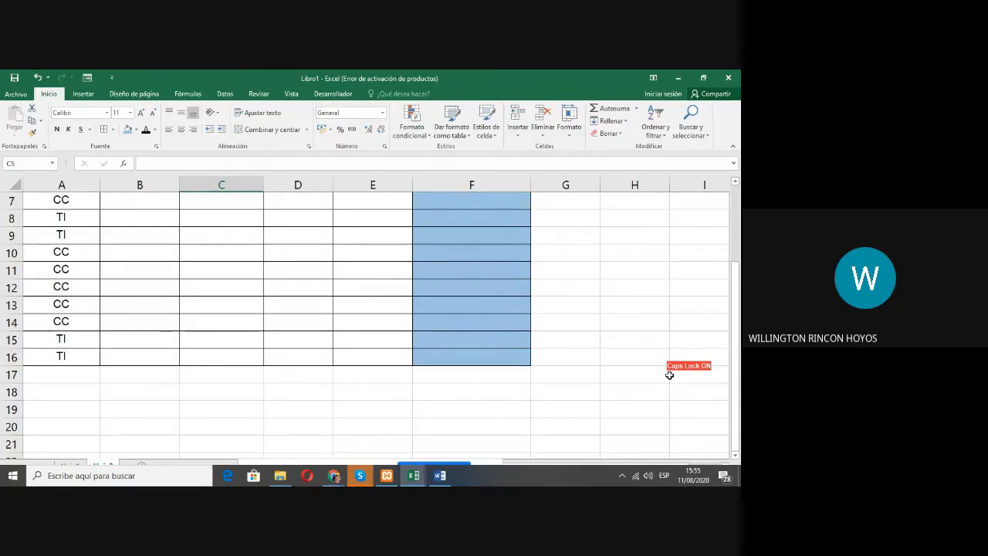
scroll(333, 326, up, 2)
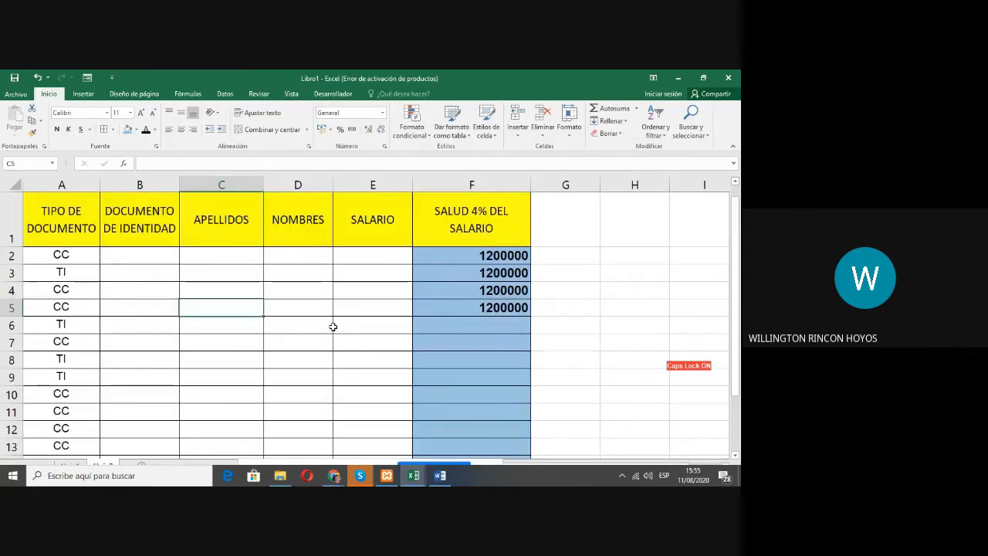
scroll(333, 327, down, 1)
scroll(330, 324, up, 1)
Step: Check how the SALARIO figures are formatted in the workbook 01 Listado de Aprendices Solucion and return to Libro1
click(414, 476)
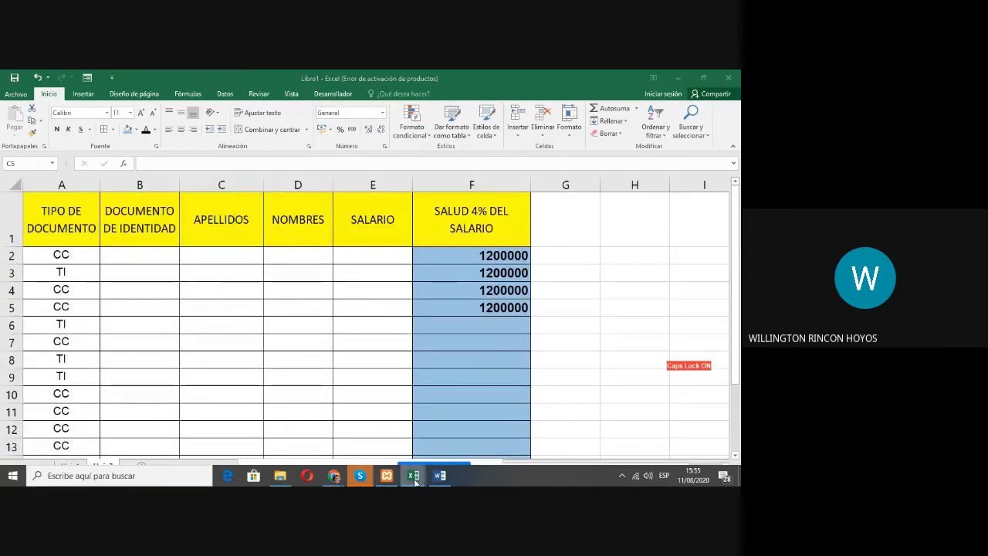
mouse_move(415, 480)
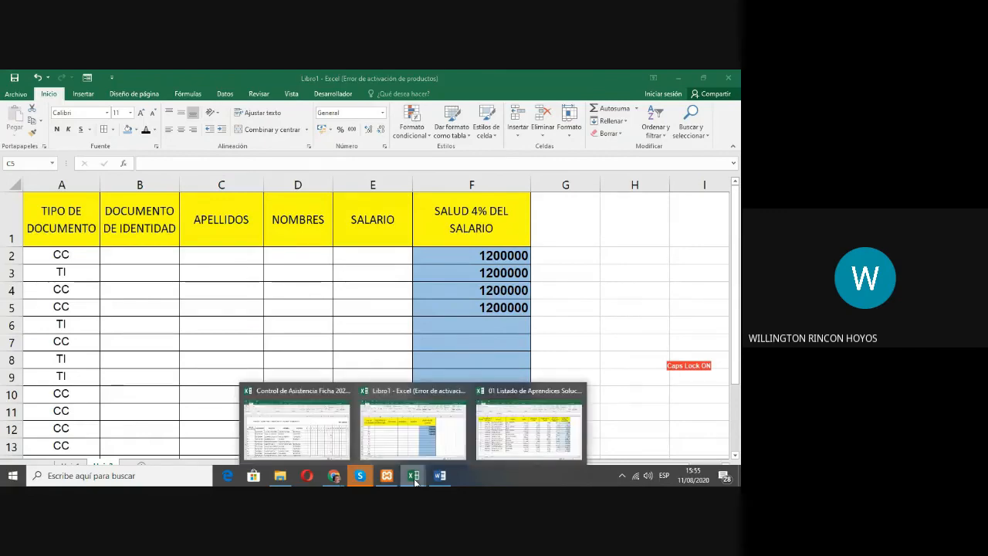
click(505, 441)
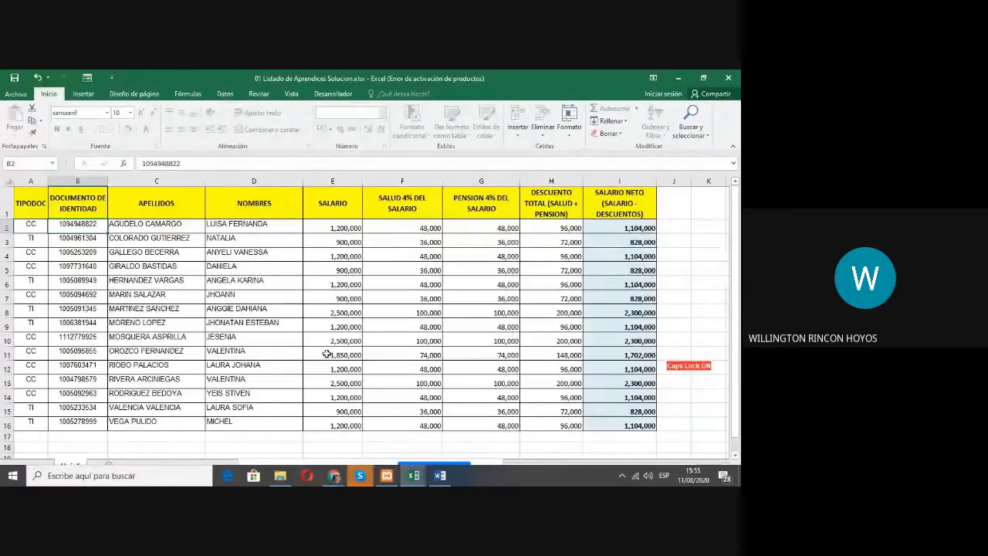
click(347, 241)
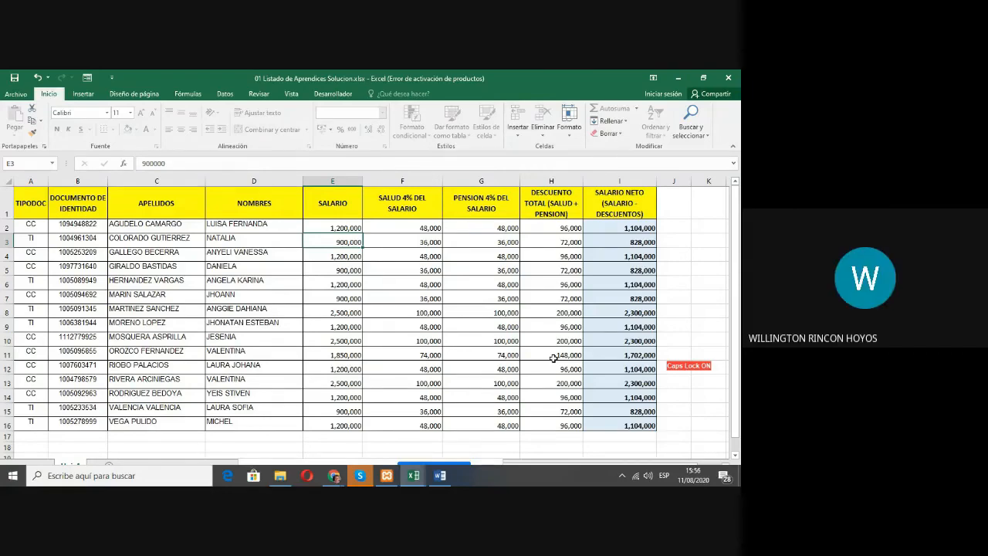
key(alt+Tab)
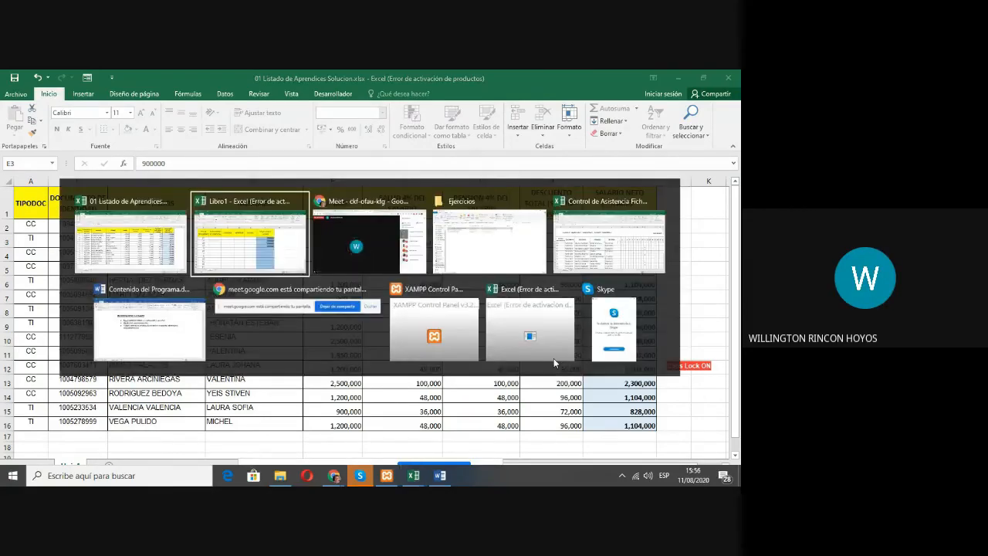
Step: Enter 1,200,000 with comma thousands separators in the empty cell G2 beside the SALUD column
click(507, 258)
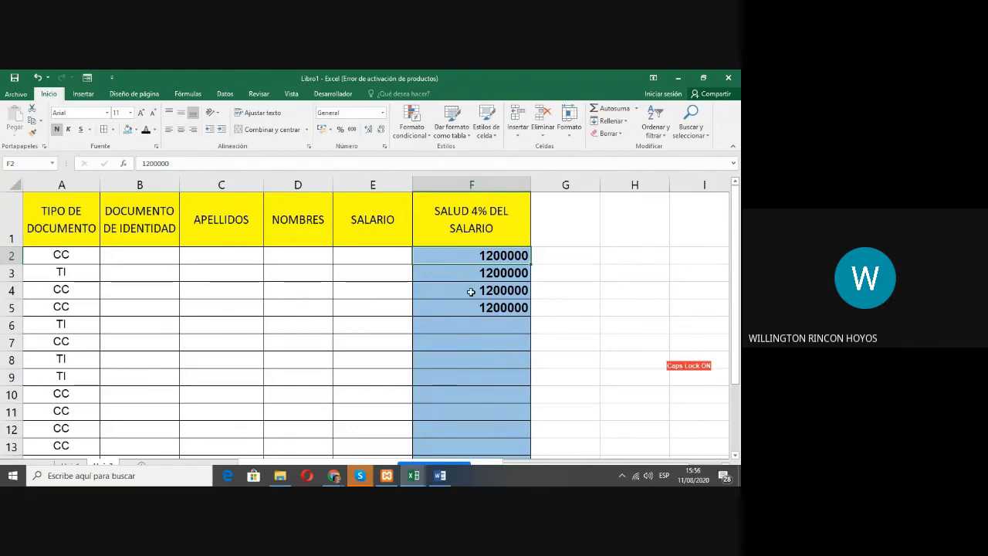
click(556, 259)
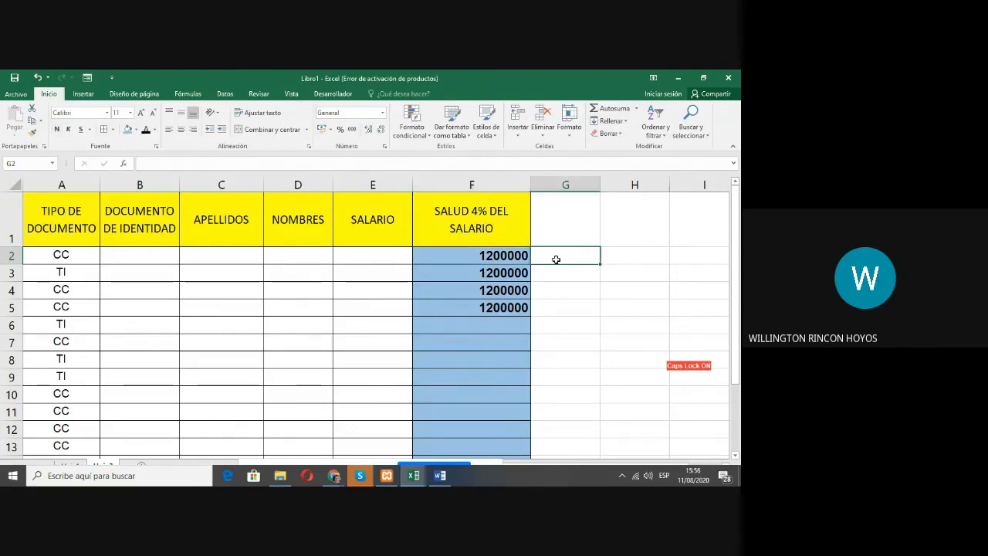
text(1,20)
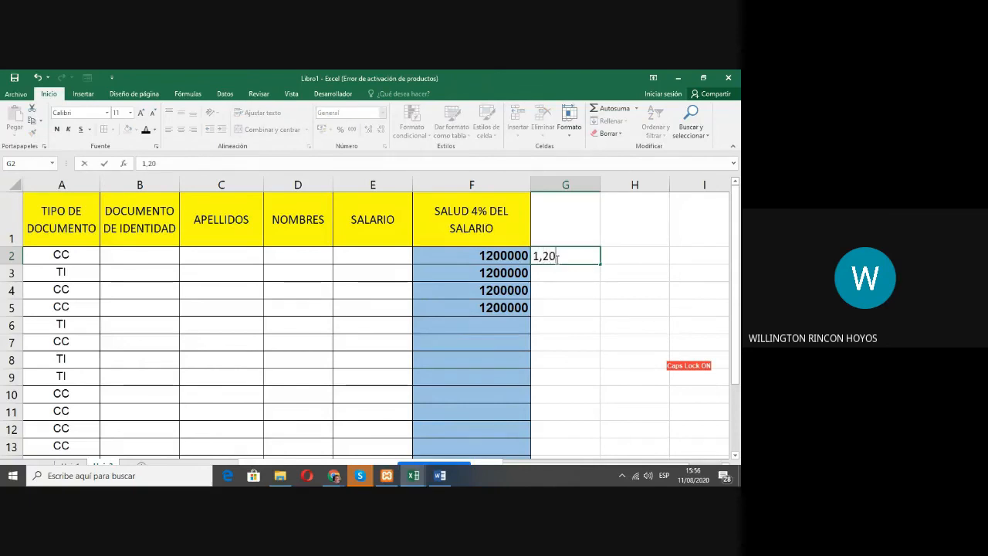
text(0,000)
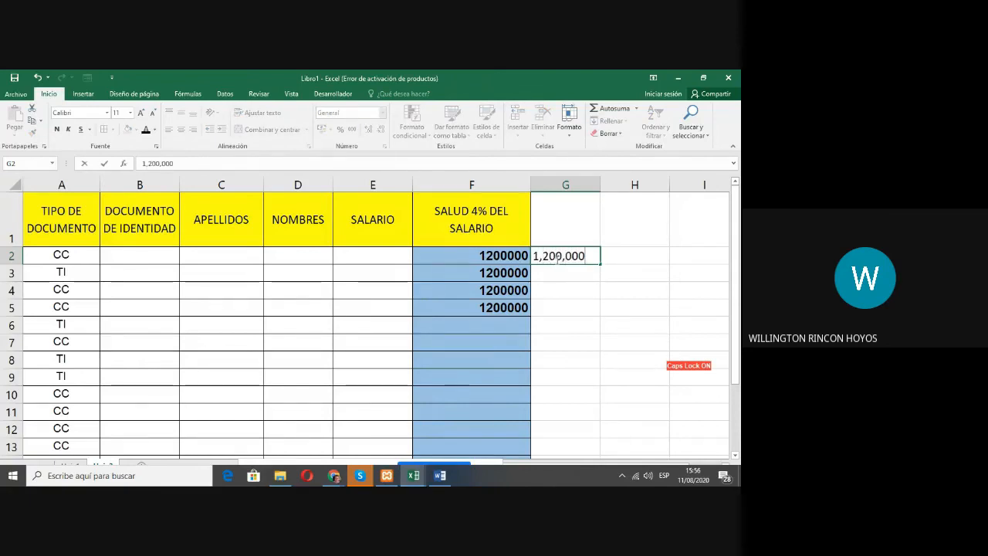
key(Return)
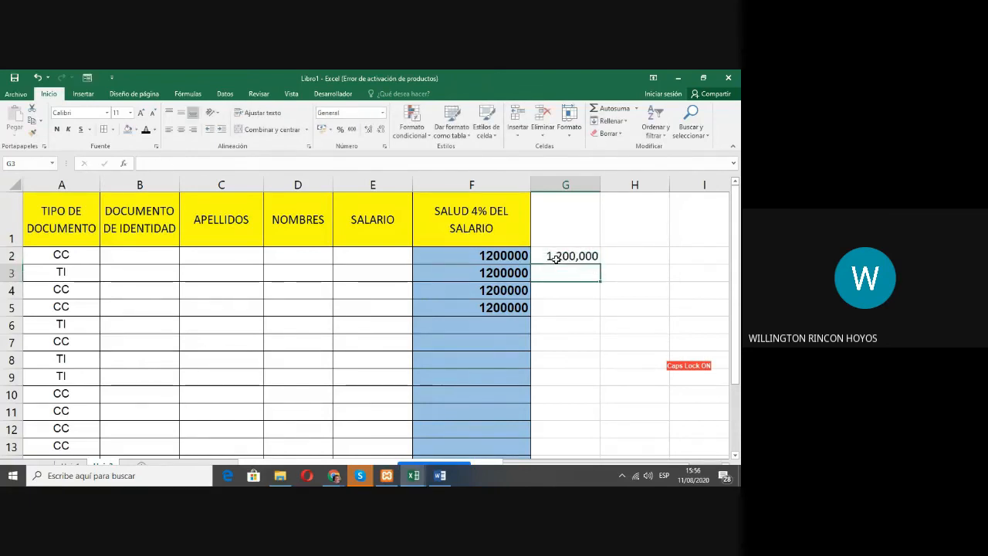
Step: Clear the trial amount from cell G2
click(555, 259)
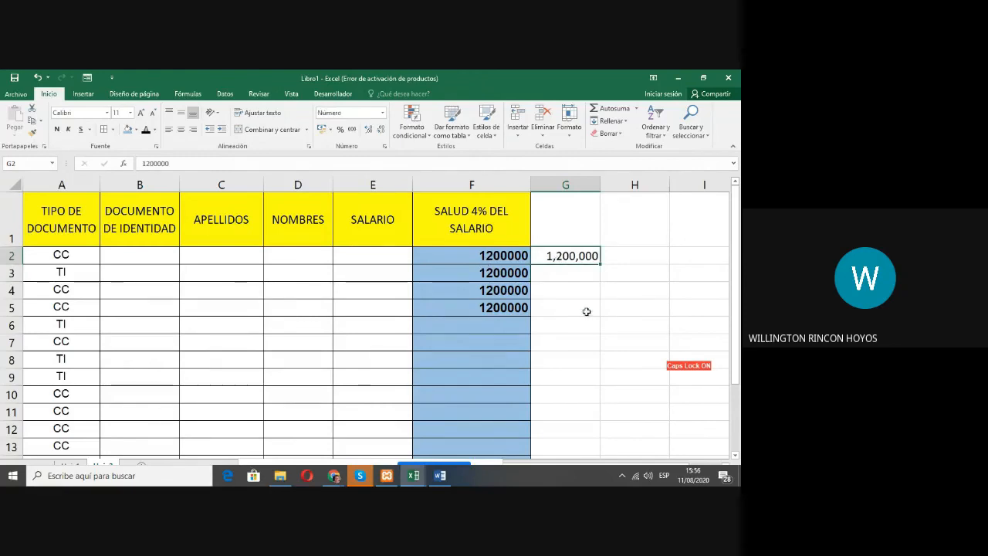
key(BackSpace)
key(Return)
key(Up)
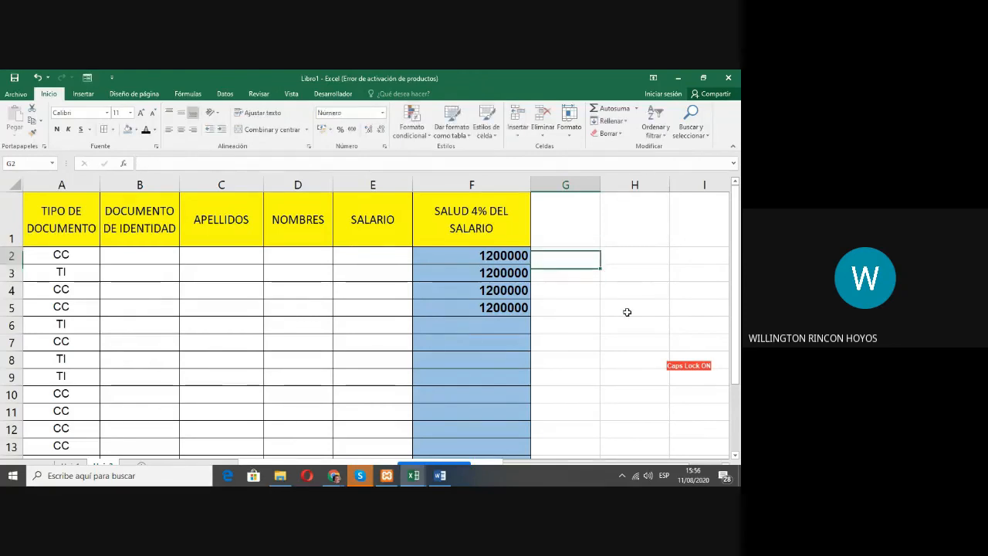
Step: Format cell F2 as Número with 0 decimal places and the thousands separator
key(Up)
key(Down)
key(Left)
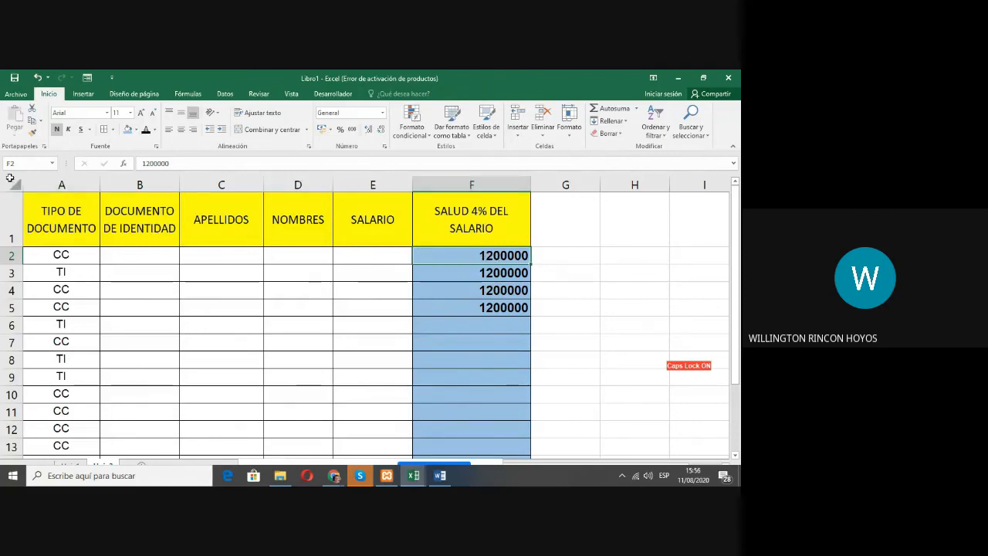
click(385, 148)
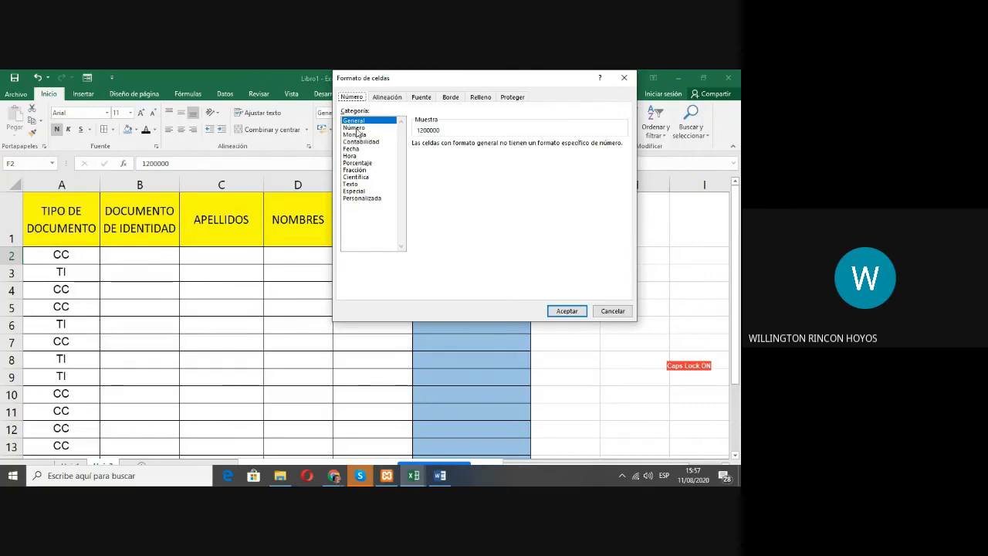
click(356, 128)
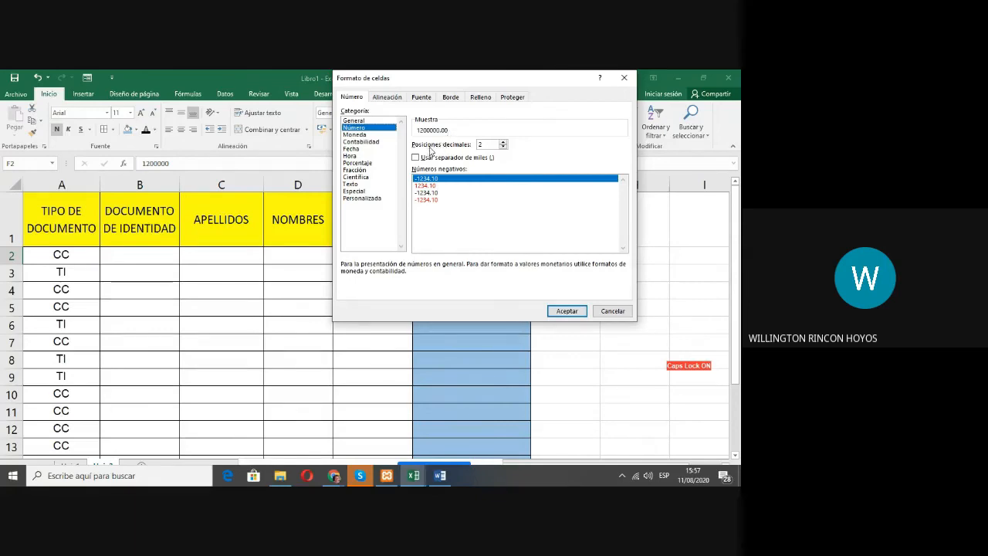
double_click(503, 146)
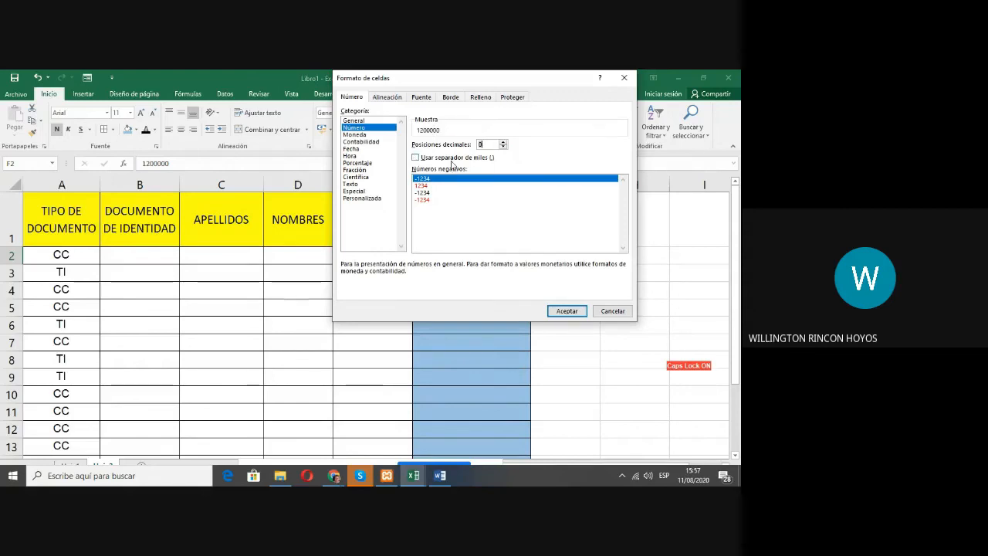
click(416, 158)
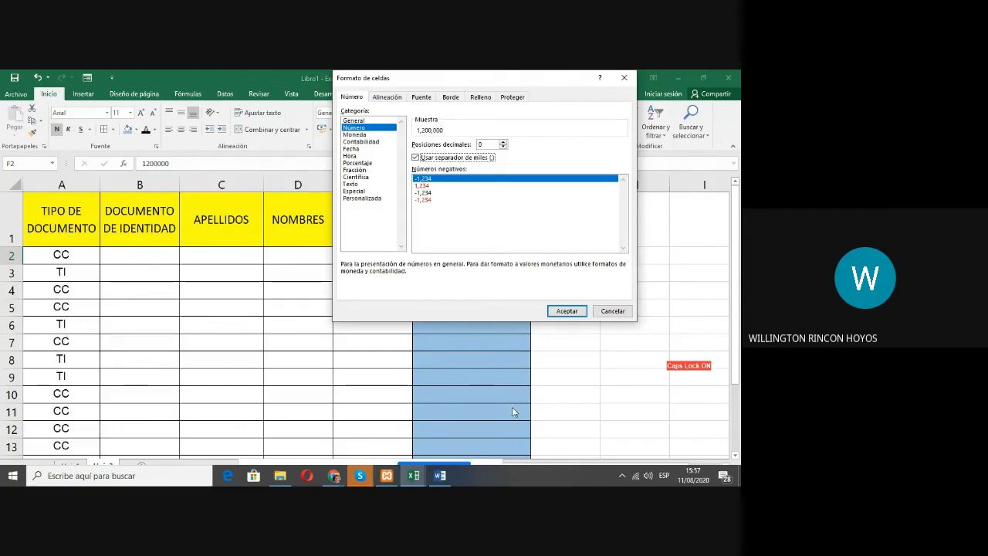
click(567, 311)
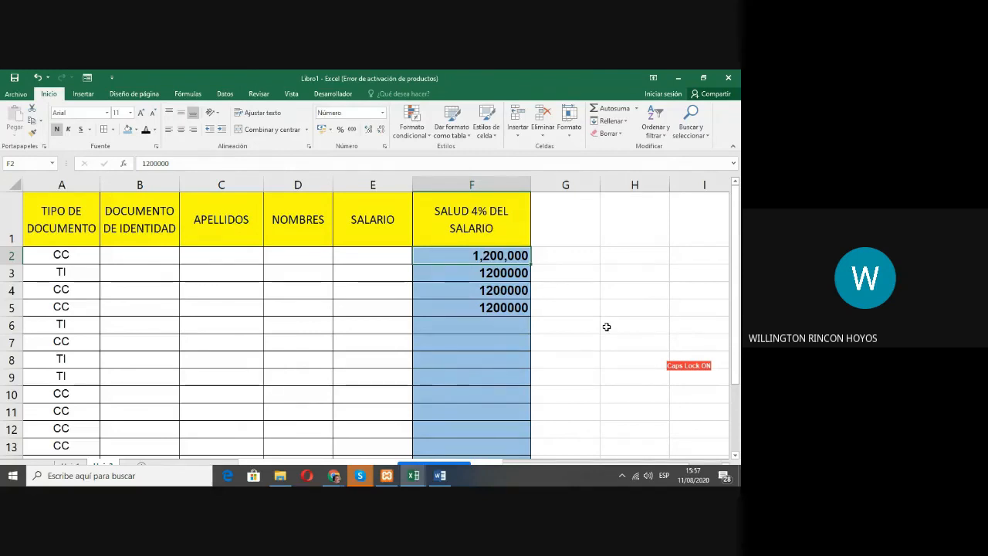
click(492, 271)
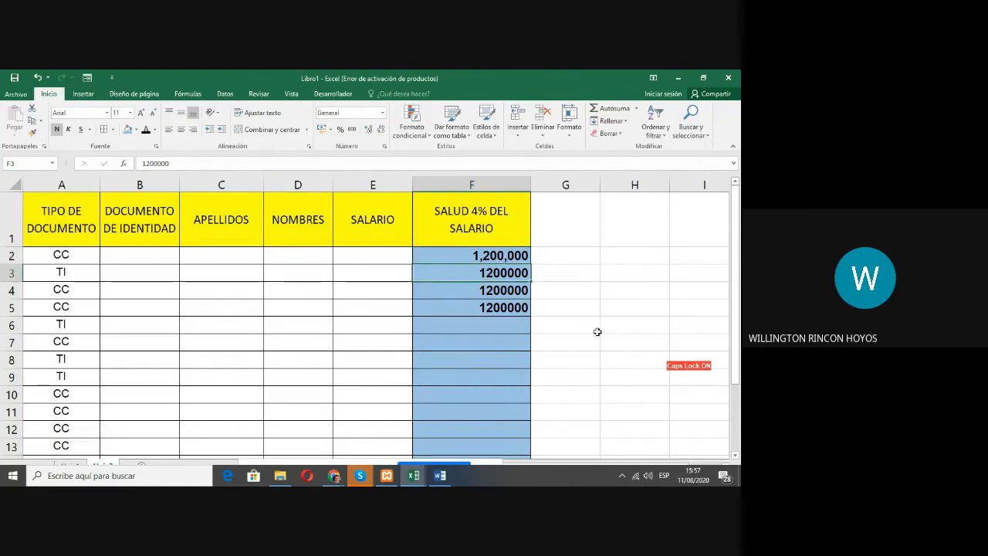
drag(498, 271, 504, 428)
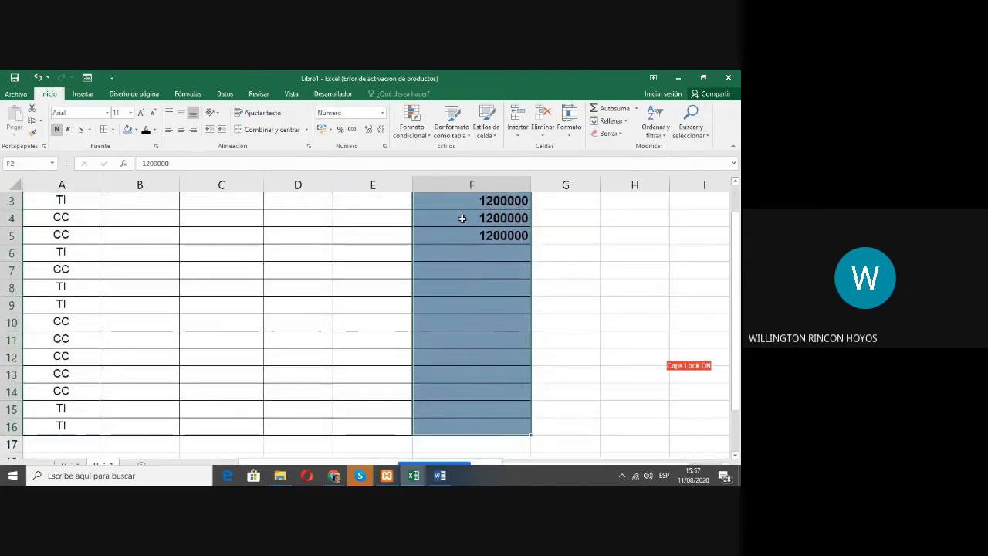
right_click(571, 330)
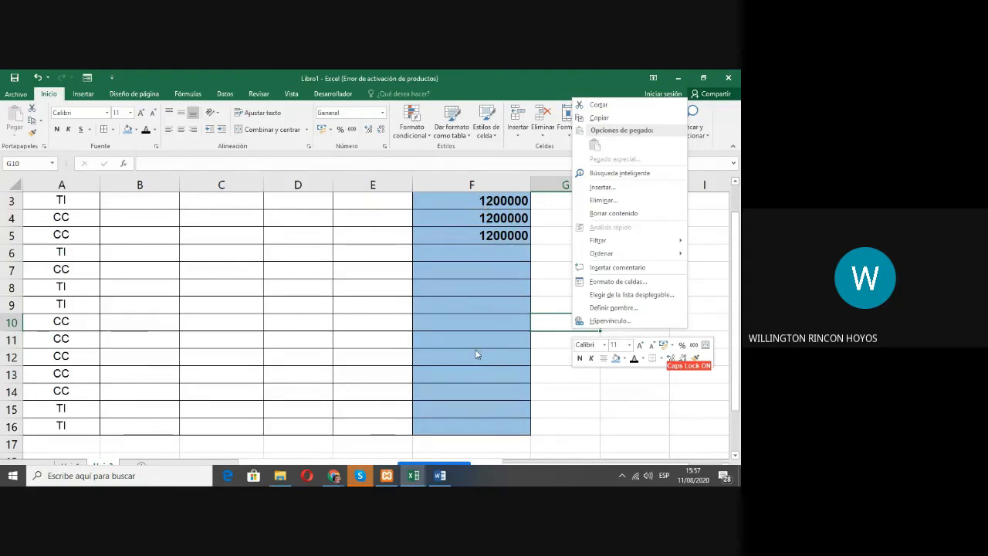
key(Escape)
scroll(479, 339, up, 1)
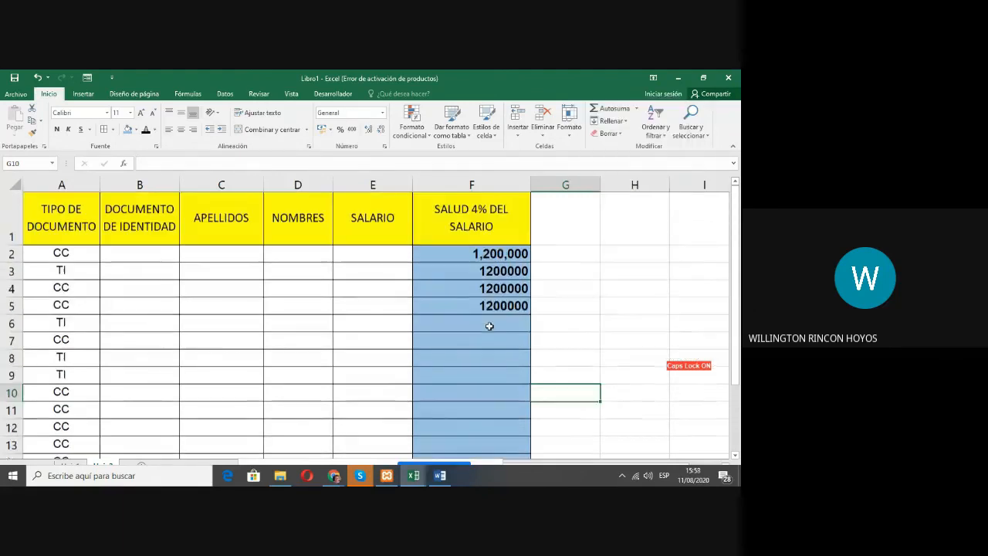
Step: Format the SALUD 4% DEL SALARIO cells F2:F16 as Número with 0 decimal places and the thousands separator
drag(486, 257, 494, 424)
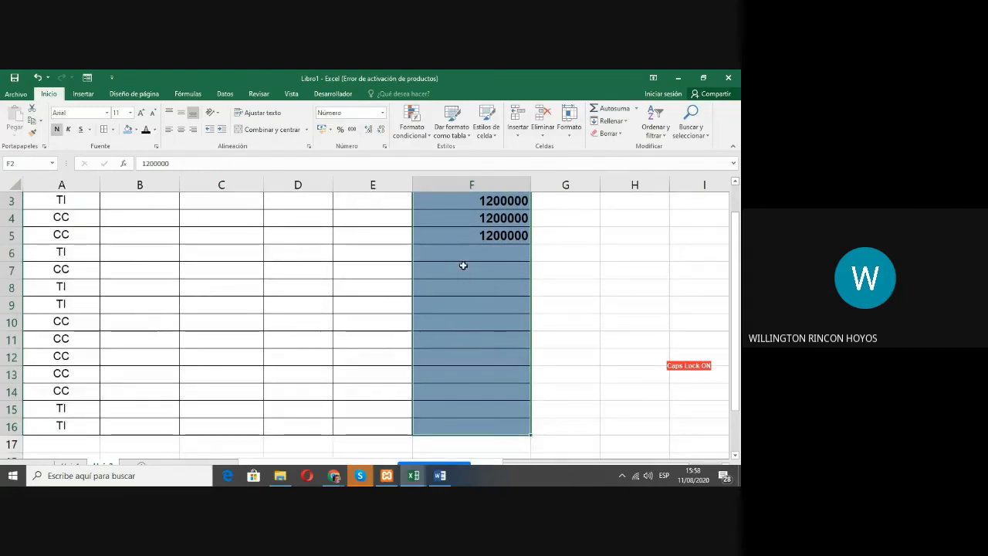
right_click(465, 256)
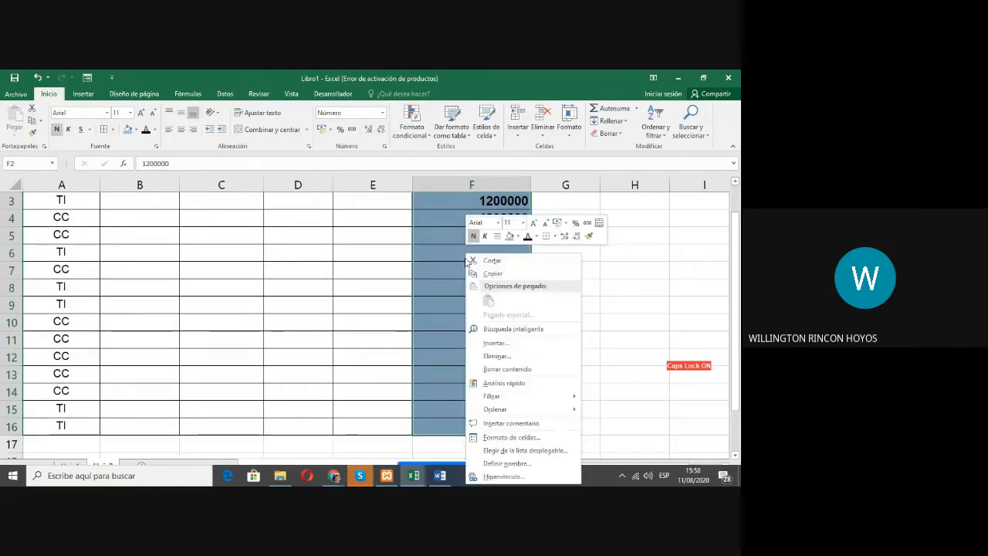
click(504, 437)
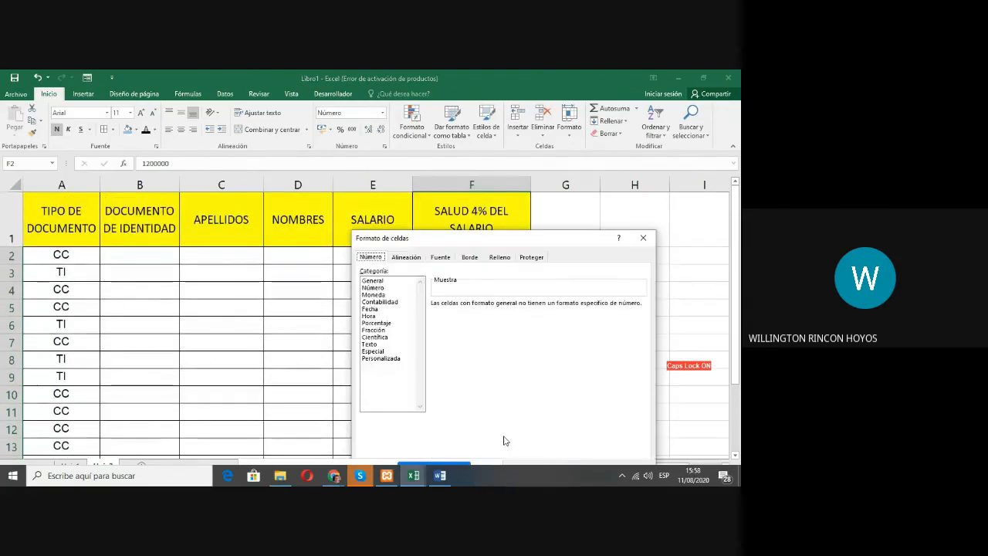
click(389, 288)
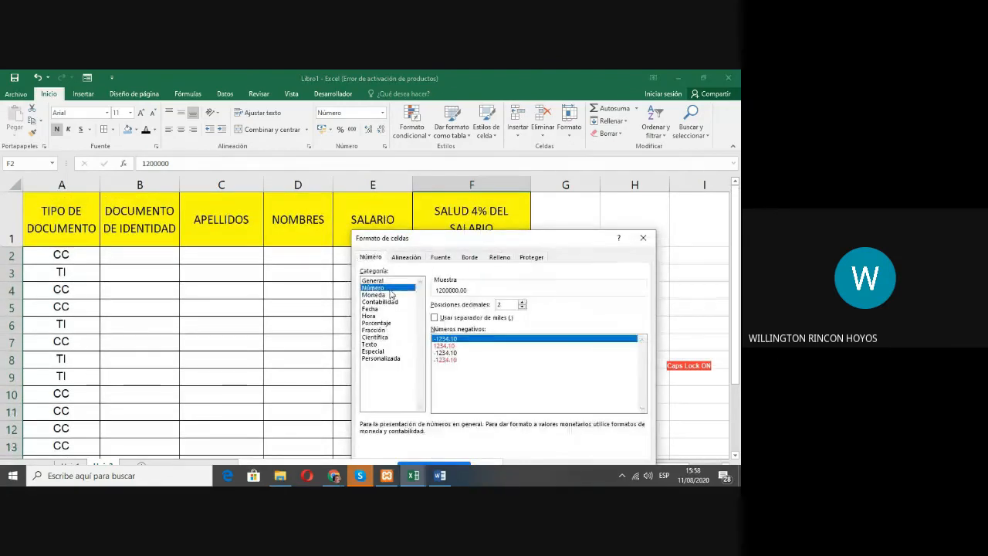
click(522, 307)
click(523, 307)
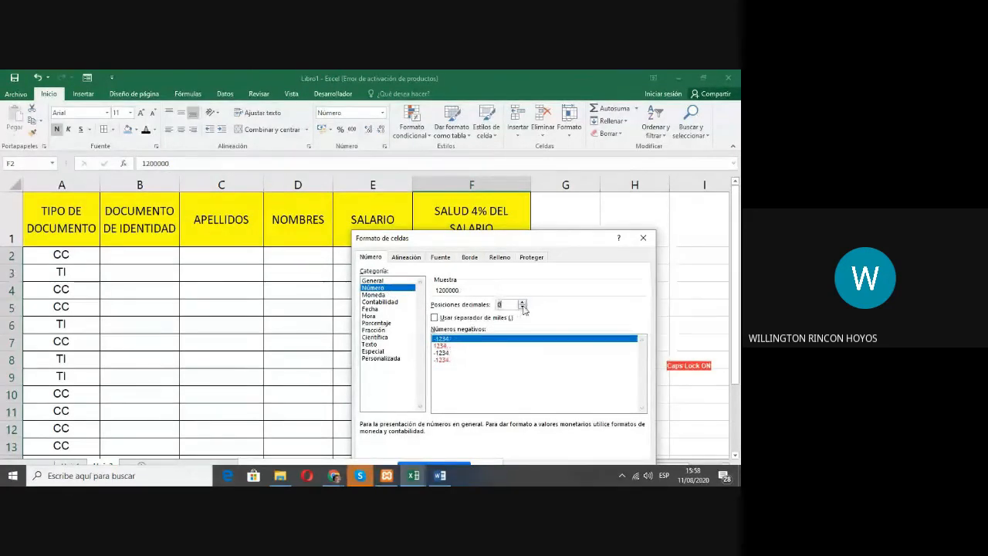
click(444, 318)
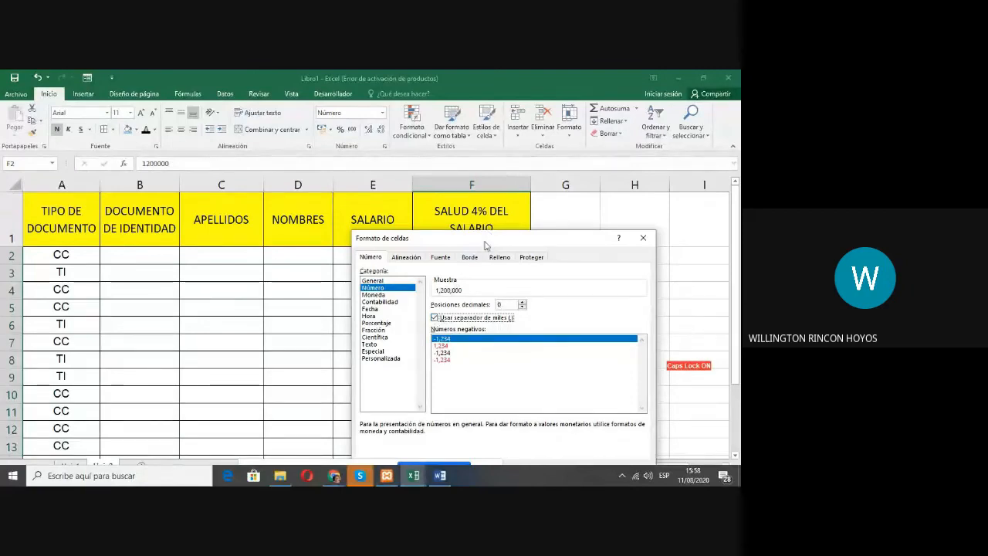
drag(487, 243, 506, 203)
click(603, 431)
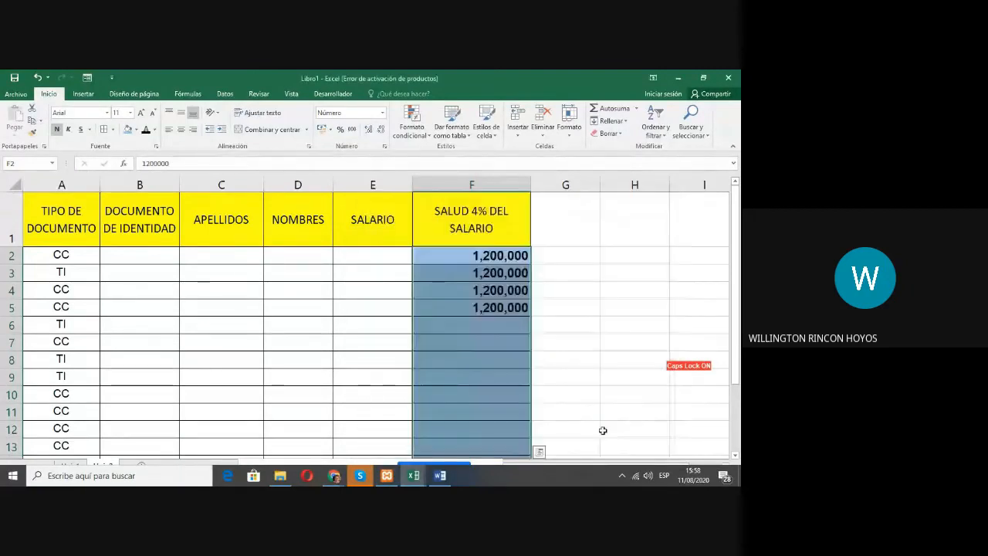
click(489, 326)
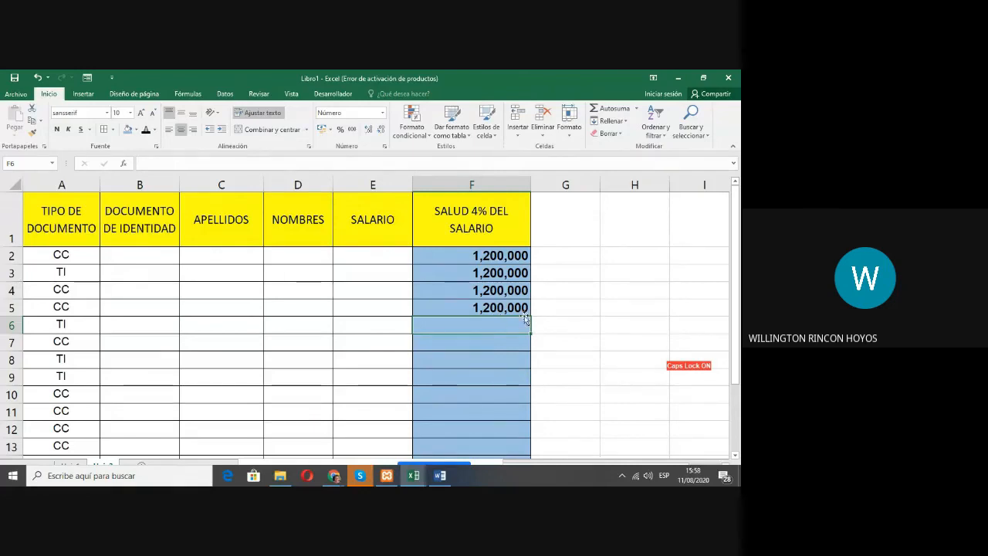
key(Up)
key(Up)
key(Up)
key(Up)
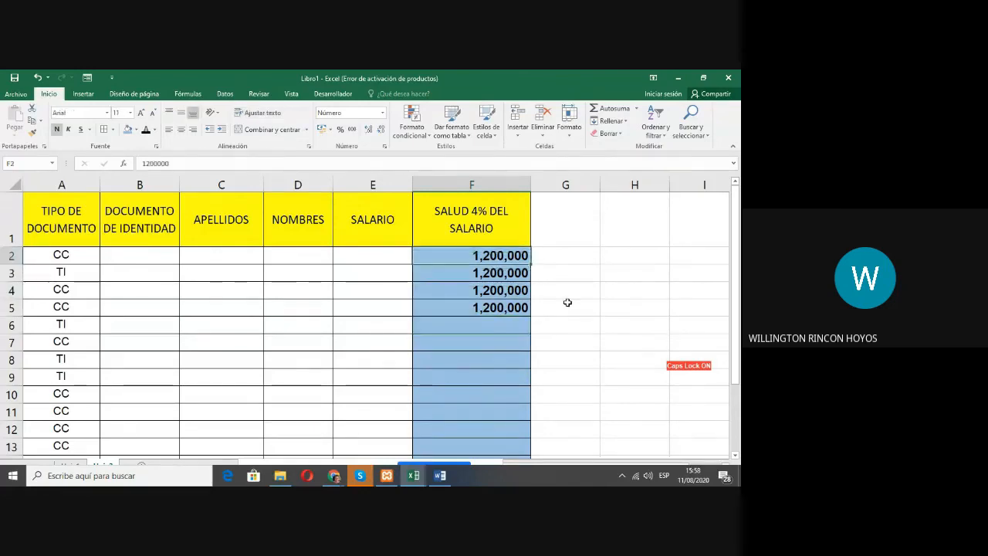
key(Left)
key(Left)
key(Left)
key(Left)
key(Left)
key(Down)
key(Down)
key(Down)
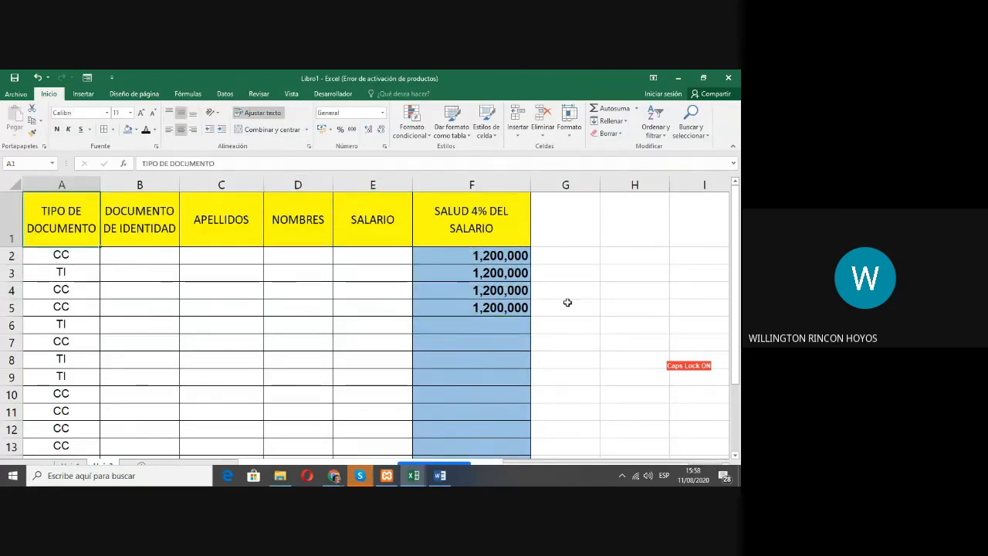
key(Down)
key(Down)
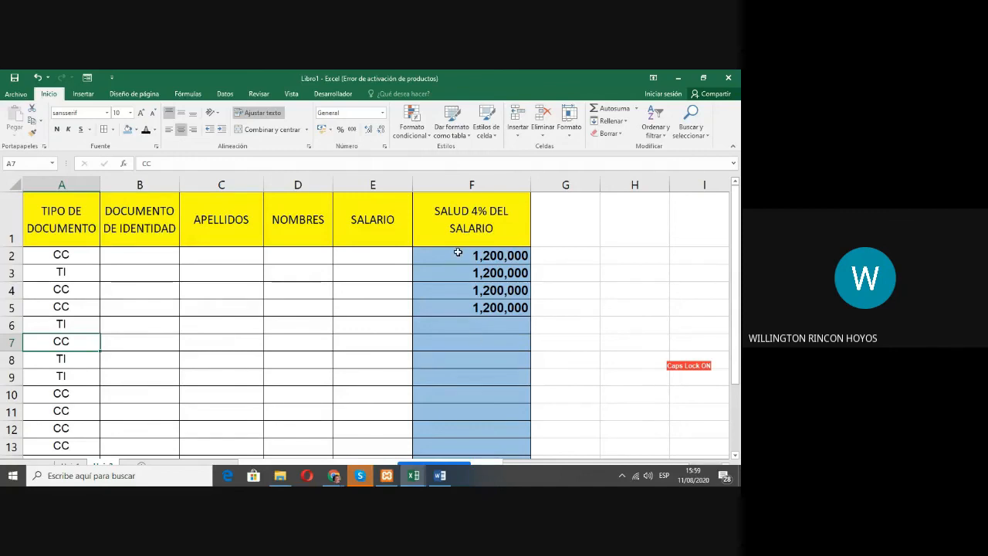
Step: Switch to the workbook 01 Listado de Aprendices Solucion and go to its first cell, A1
click(409, 482)
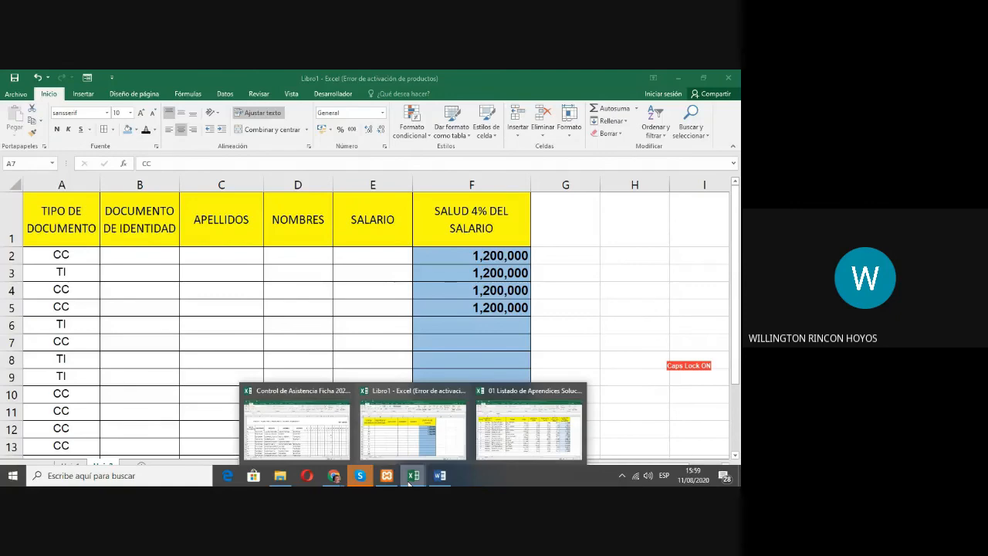
click(508, 436)
key(ctrl+Home)
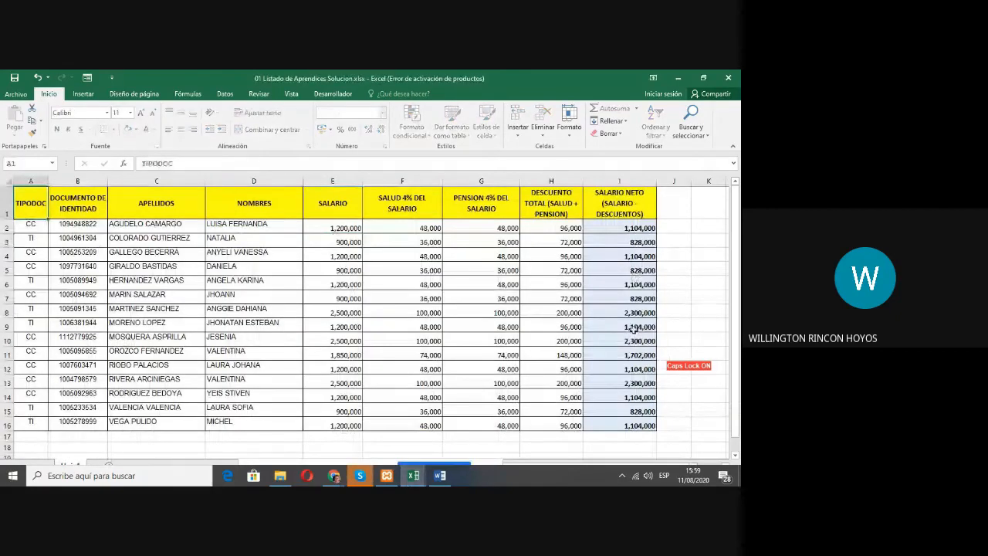
Step: Open the workbook 01 Listado de Aprendices.xlsx from the Ejercicios folder in File Explorer
mouse_move(324, 477)
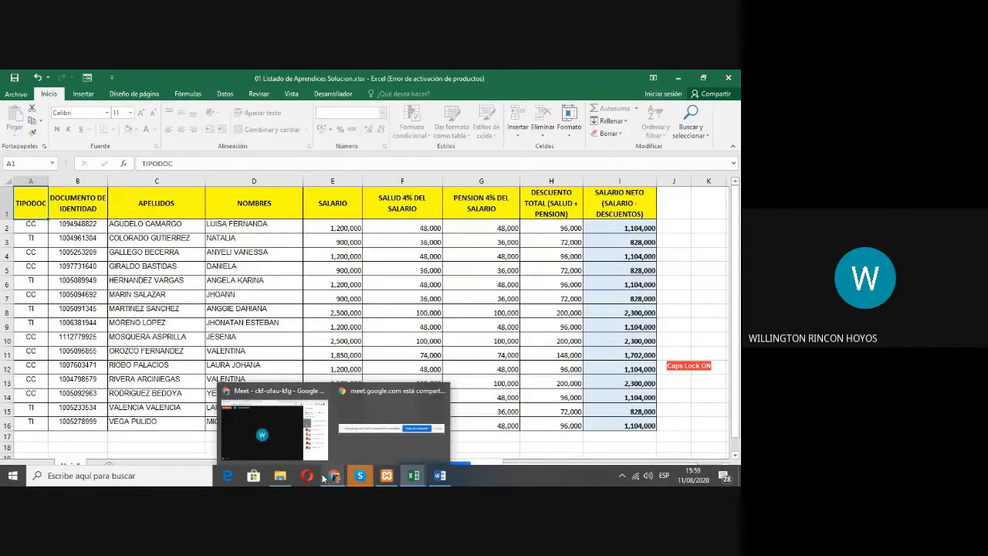
click(280, 475)
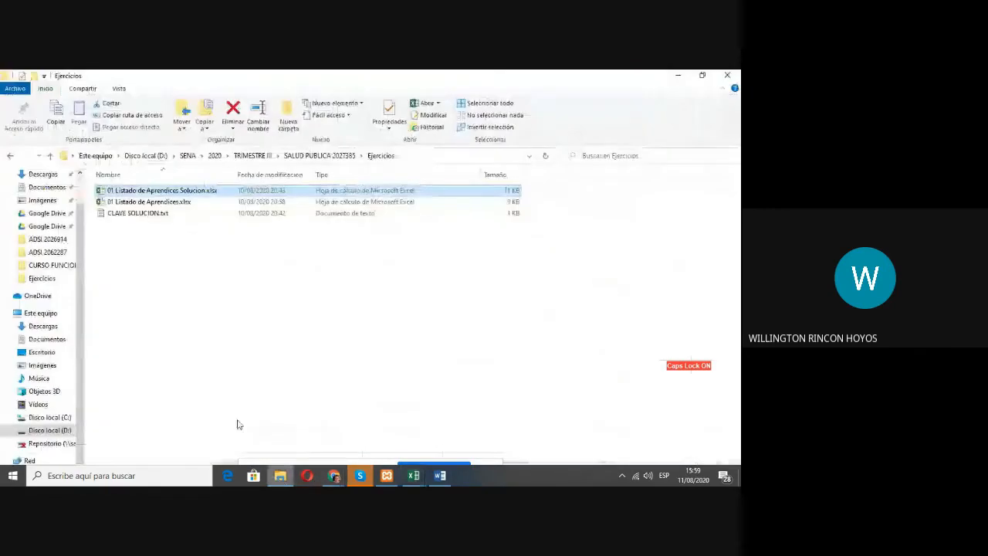
mouse_move(410, 477)
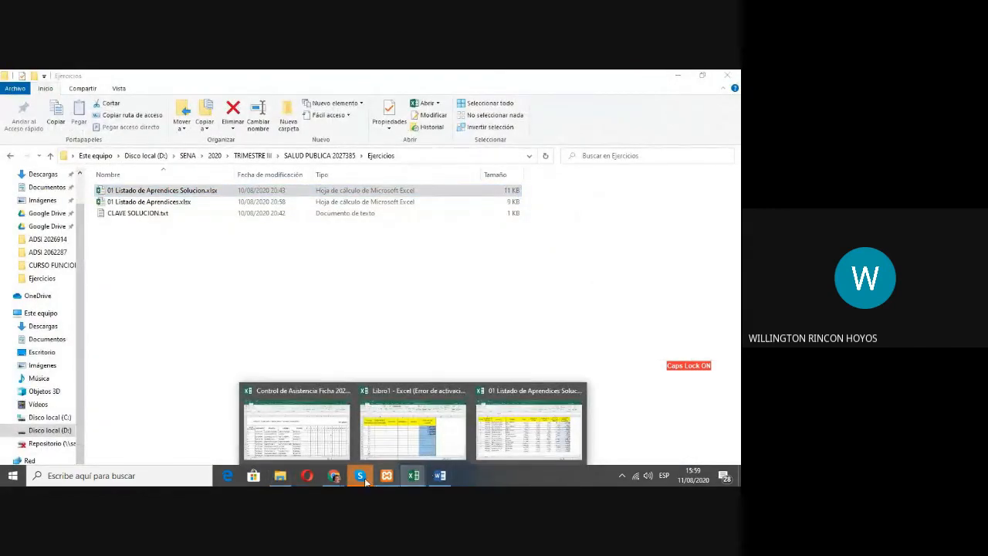
double_click(155, 203)
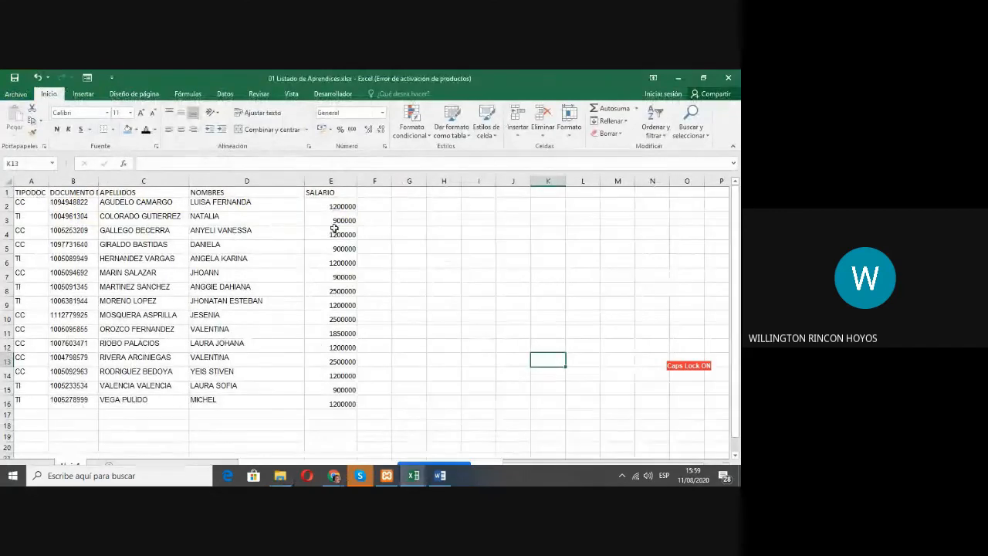
Step: Return to the workbook 01 Listado de Aprendices Solucion and try to clear cell D5 in the NOMBRES column
click(414, 474)
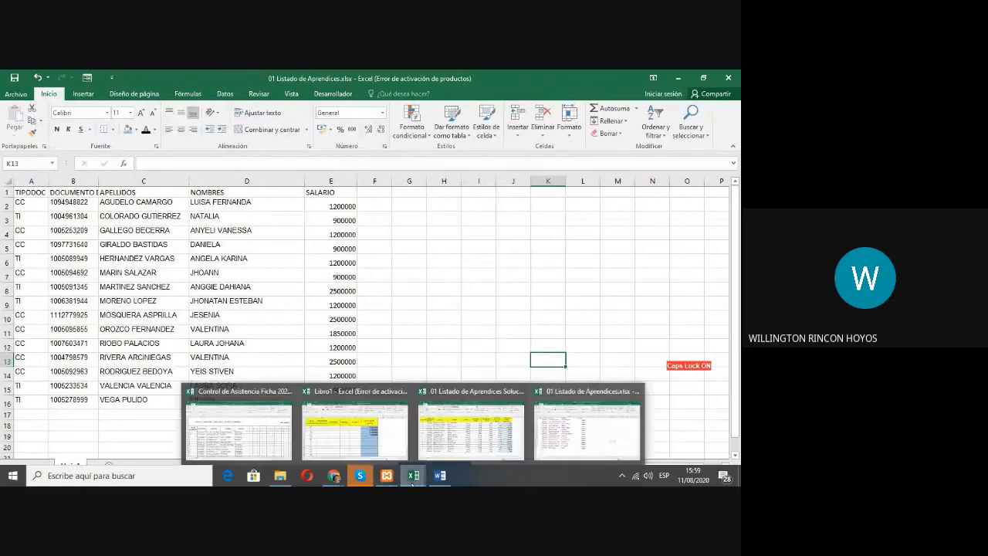
click(470, 432)
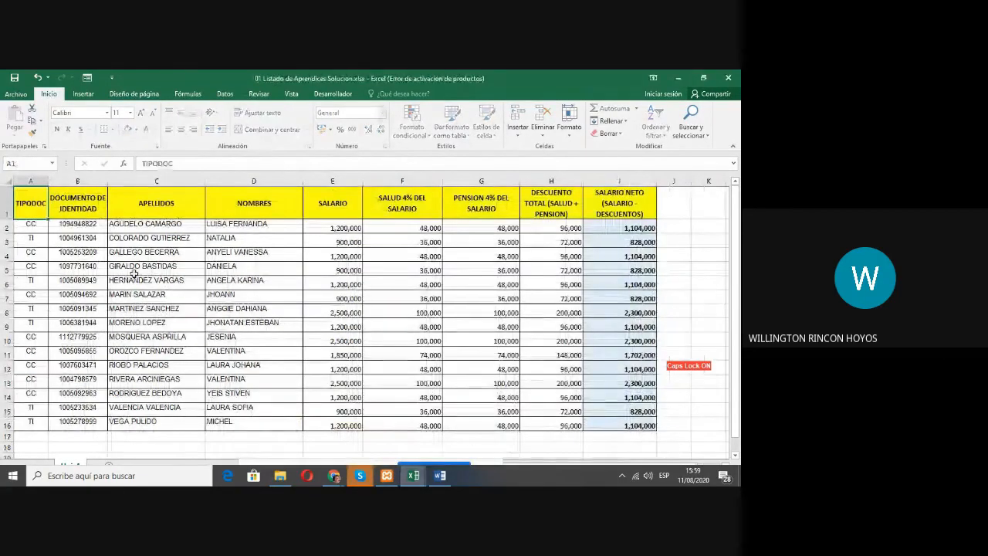
click(241, 270)
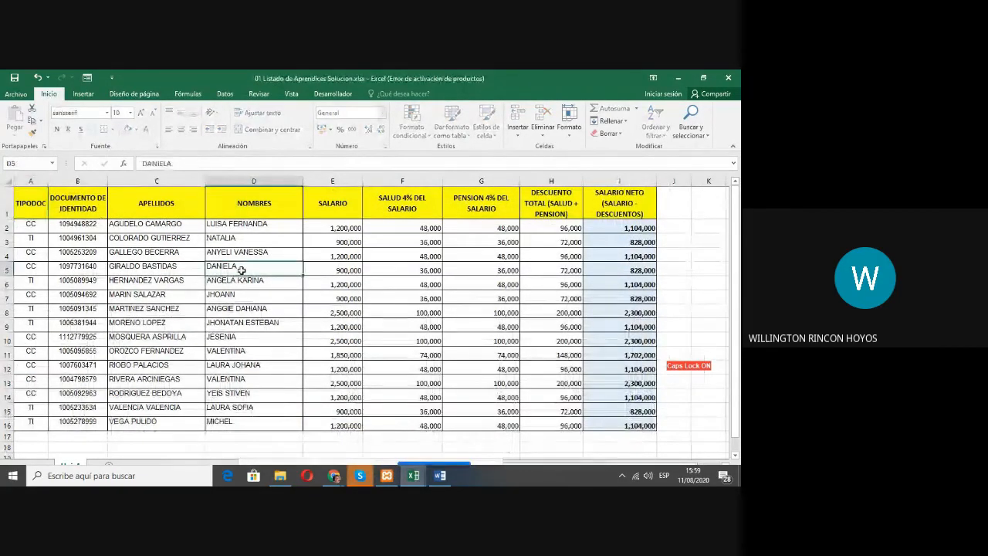
key(Delete)
key(Return)
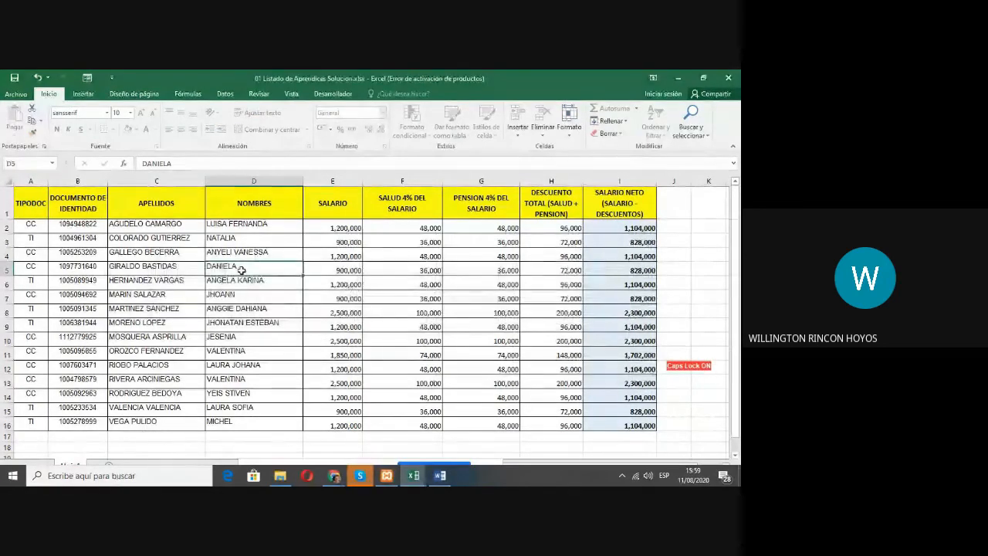
Step: Check several cells in the SALUD, PENSION and SALARIO NETO columns for formulas
click(426, 257)
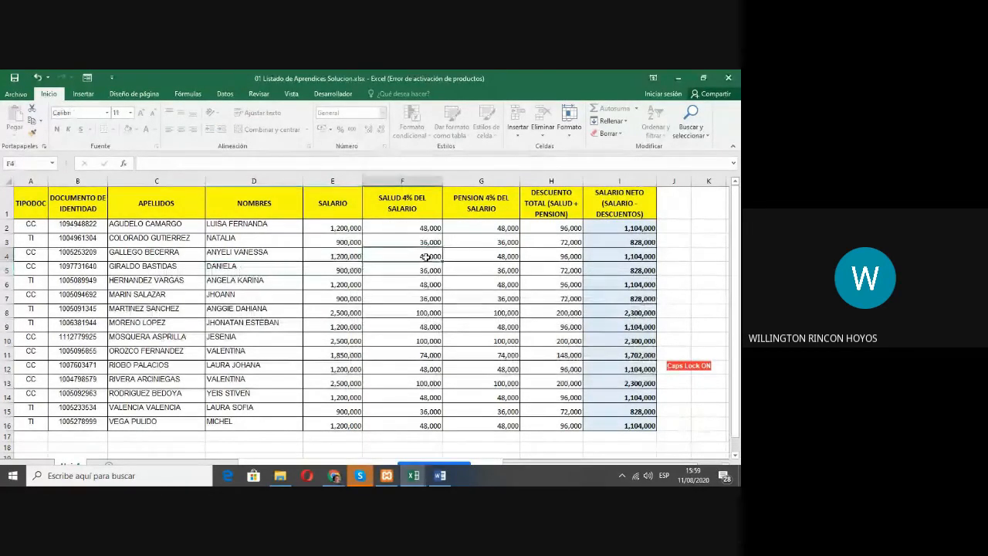
click(423, 299)
click(499, 298)
click(613, 296)
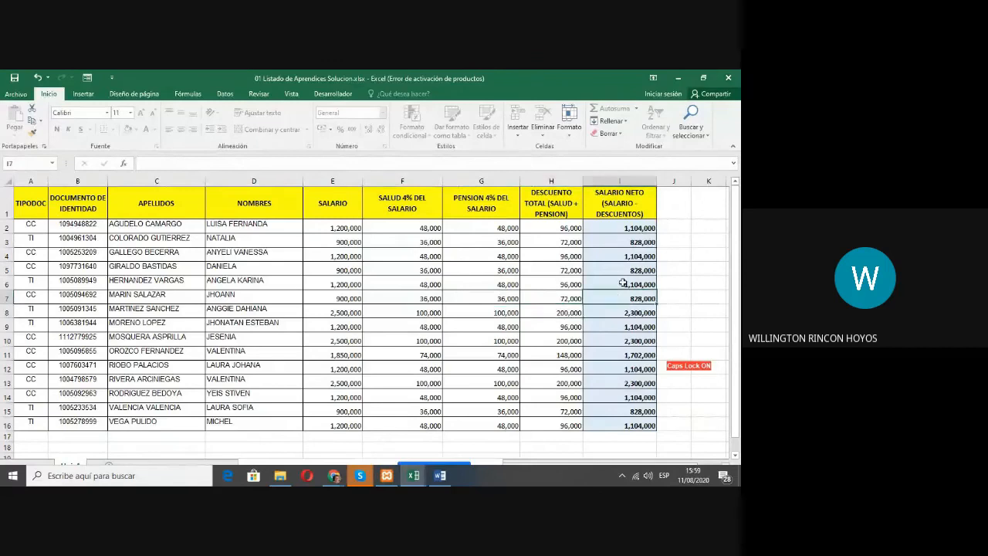
click(627, 259)
click(625, 386)
click(622, 351)
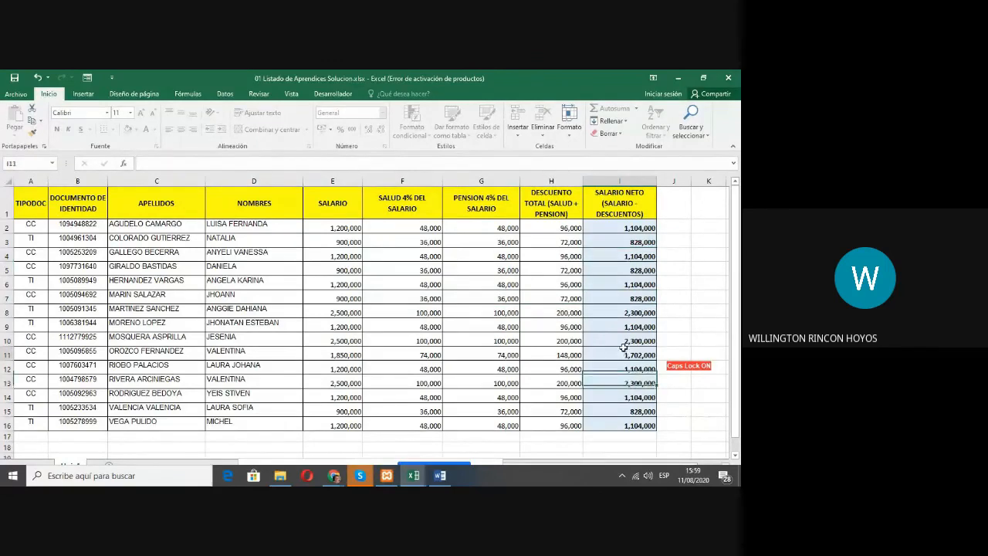
click(623, 279)
click(623, 239)
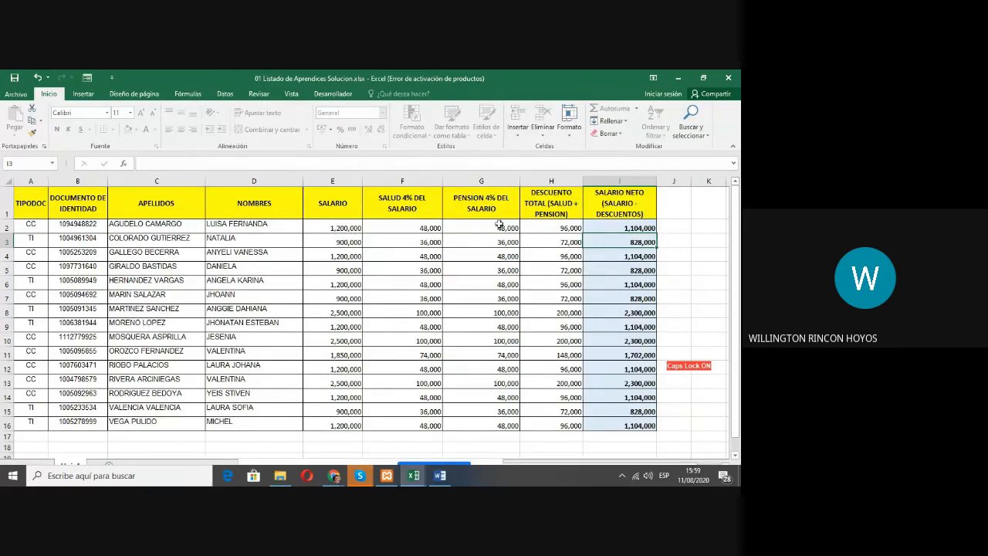
Step: Go through the calculated cells F2, G2, H2 and I2, from the health deduction to the net salary
click(402, 228)
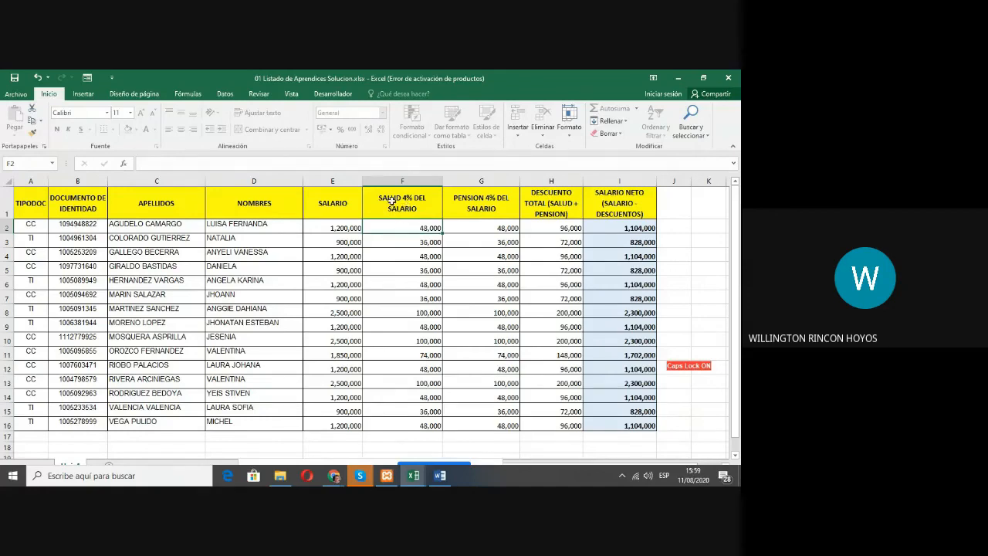
click(489, 227)
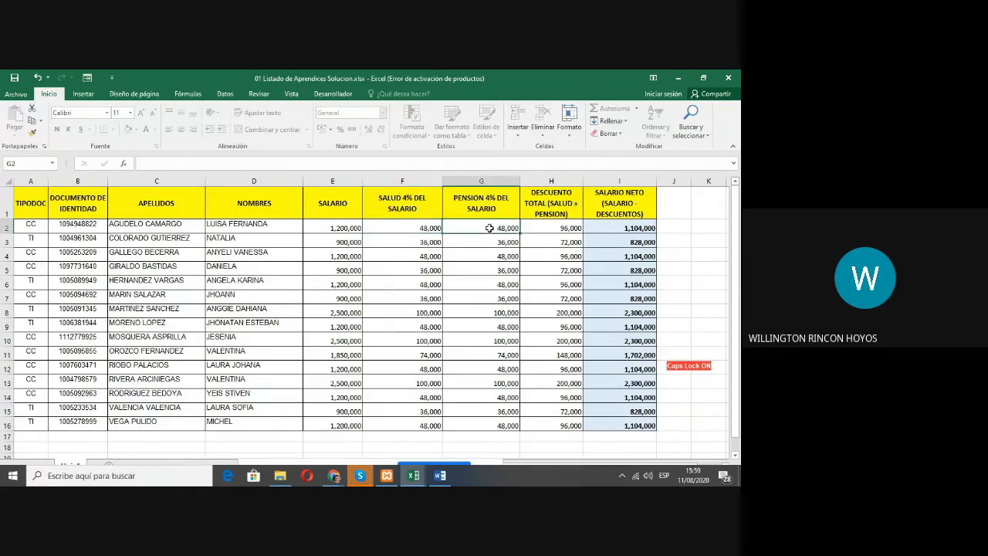
click(552, 227)
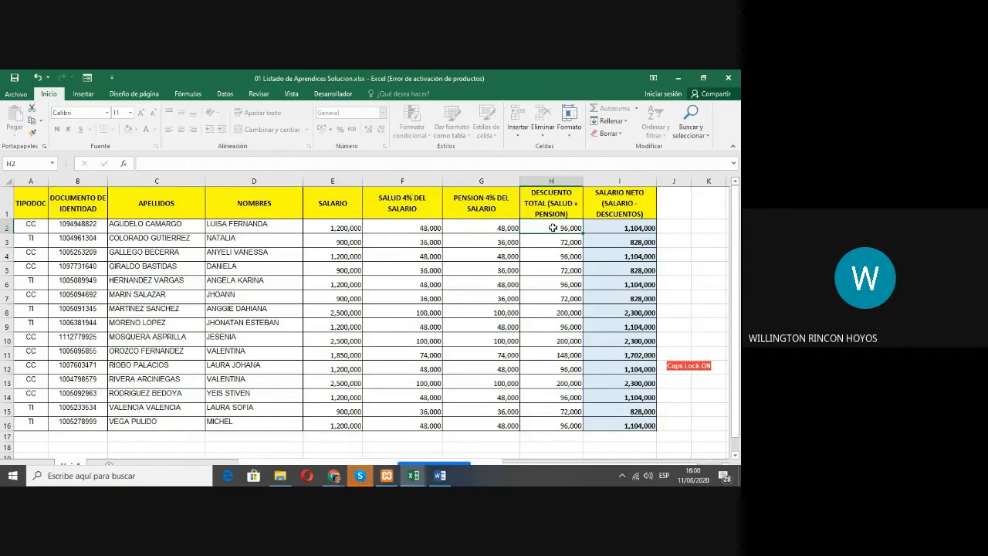
click(618, 228)
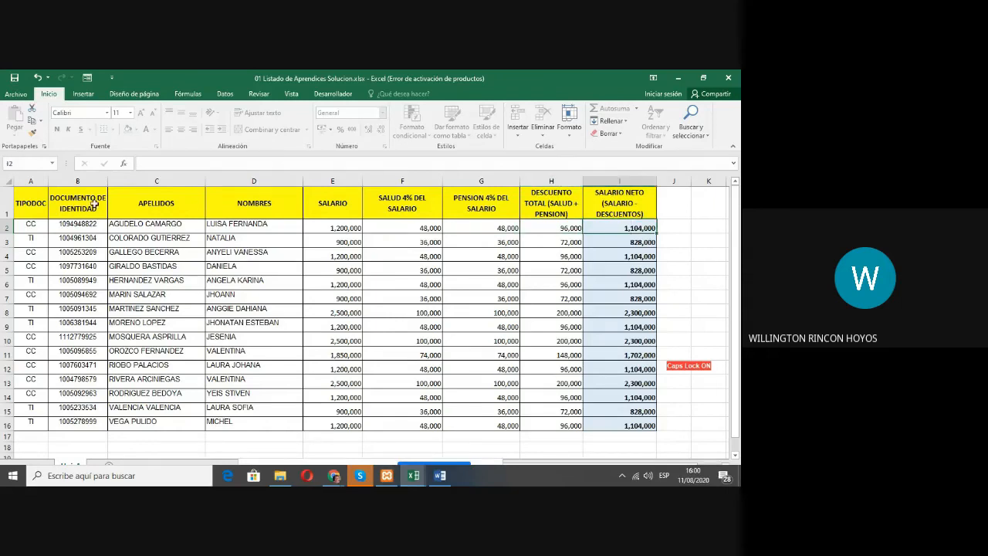
Step: Select in turn the header row, the data block below it and the SALARIO values E2:E16
drag(33, 203, 603, 209)
drag(22, 228, 662, 430)
drag(333, 228, 353, 425)
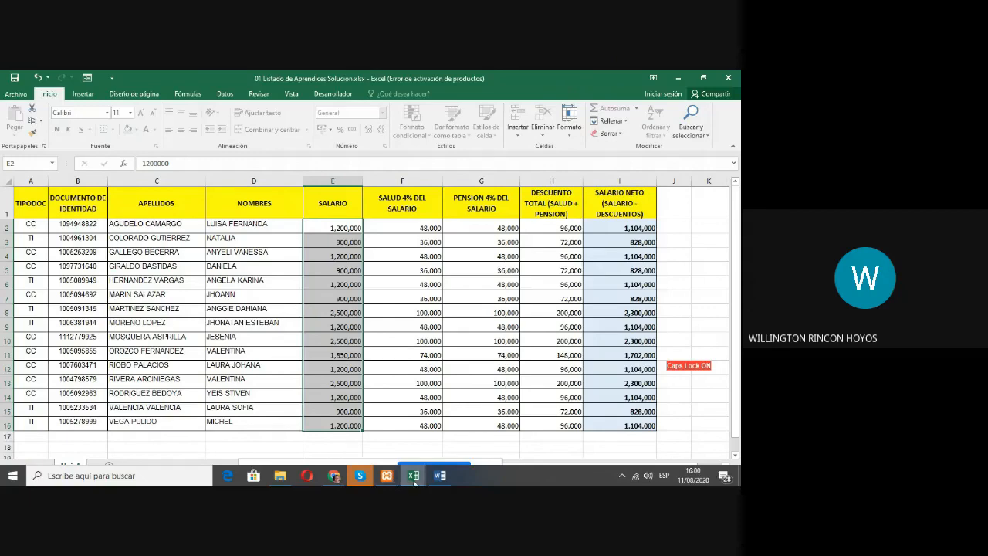
Step: Compare the unformatted list in 01 Listado de Aprendices with the finished table in 01 Listado de Aprendices Solucion
mouse_move(414, 476)
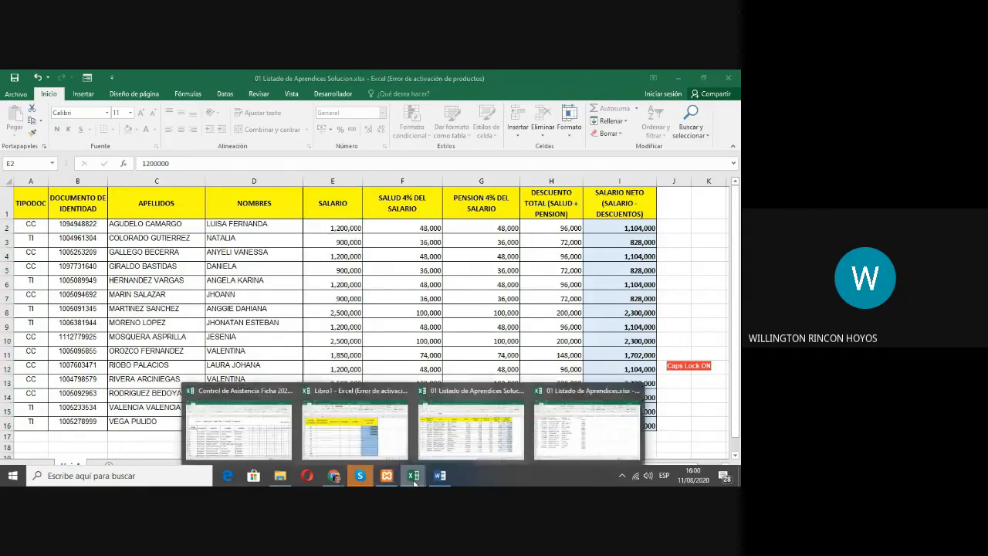
click(575, 438)
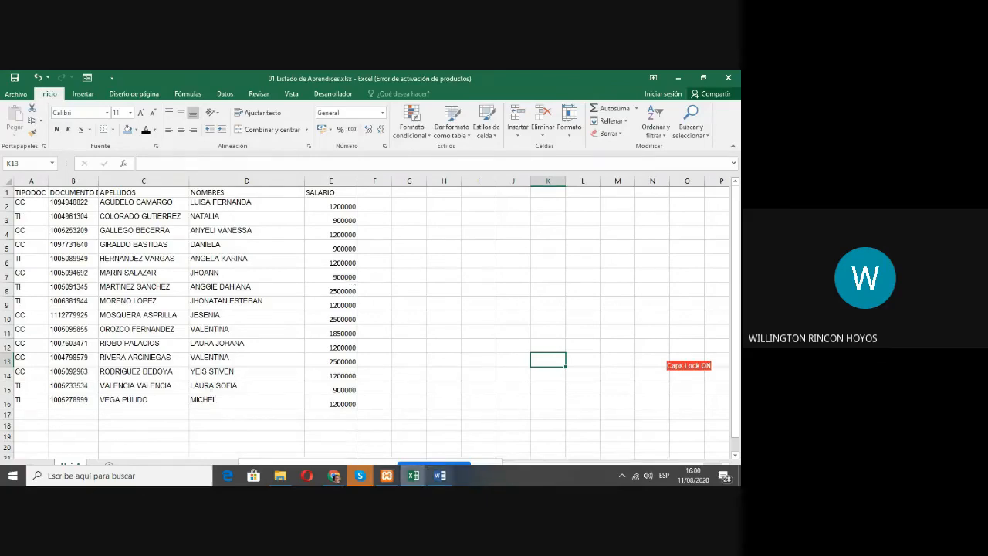
click(410, 480)
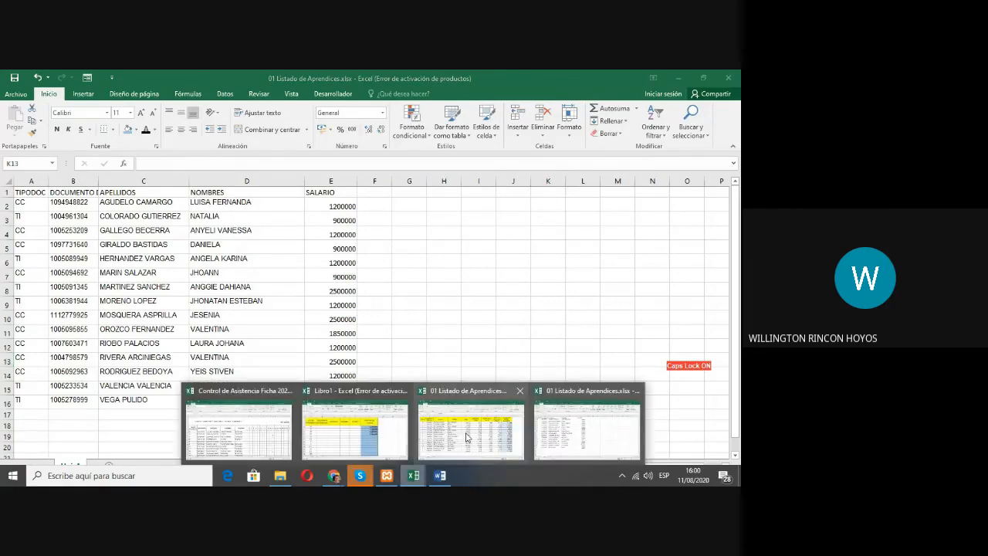
click(466, 438)
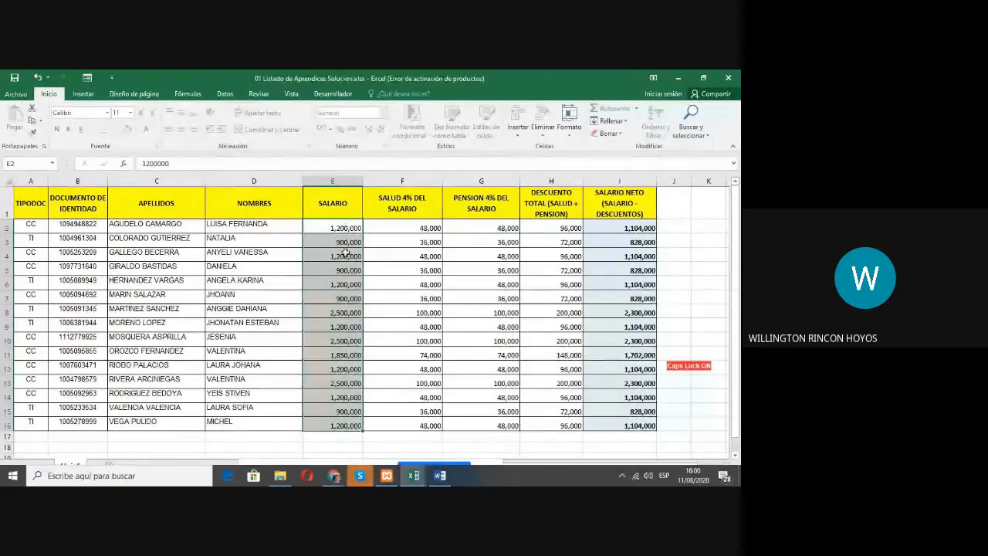
mouse_move(414, 473)
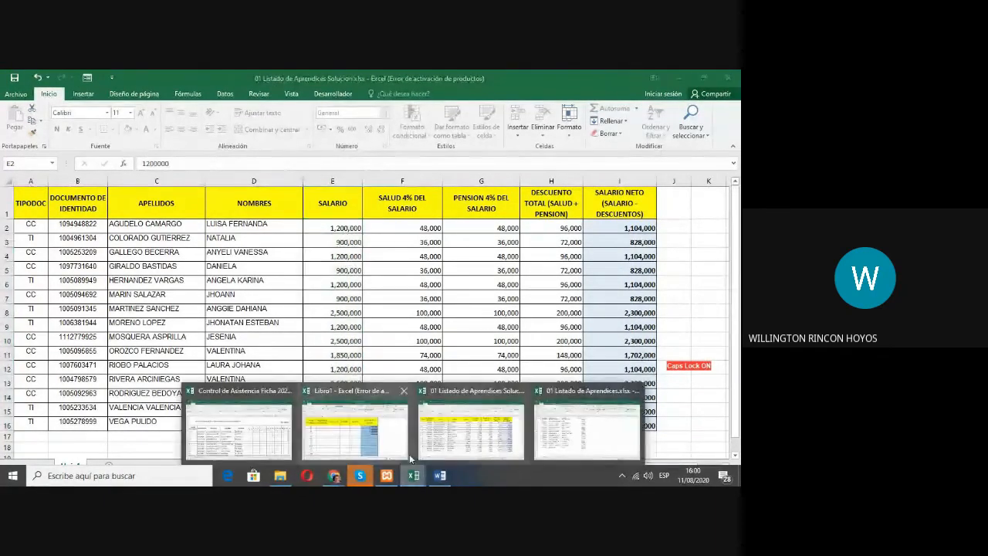
click(587, 429)
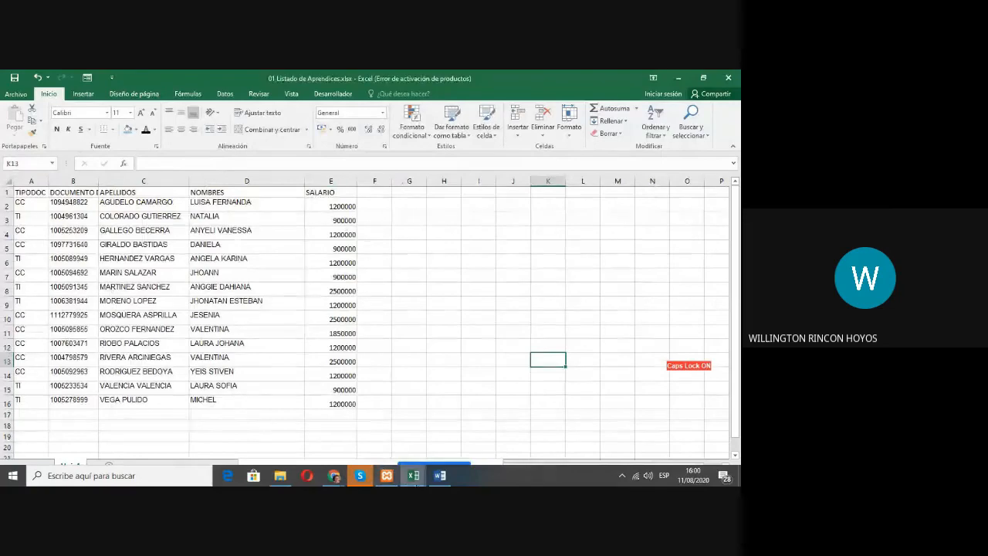
mouse_move(414, 474)
click(477, 438)
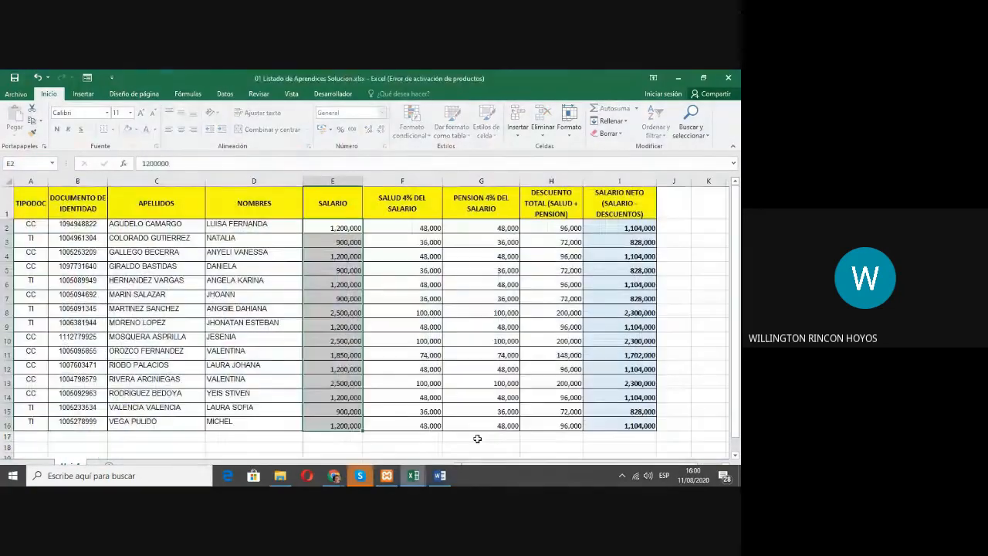
Step: Review the first row's SALUD, PENSION, DESCUENTO TOTAL and SALARIO NETO cells in the solution again, ending on I2
key(Caps_Lock)
click(405, 228)
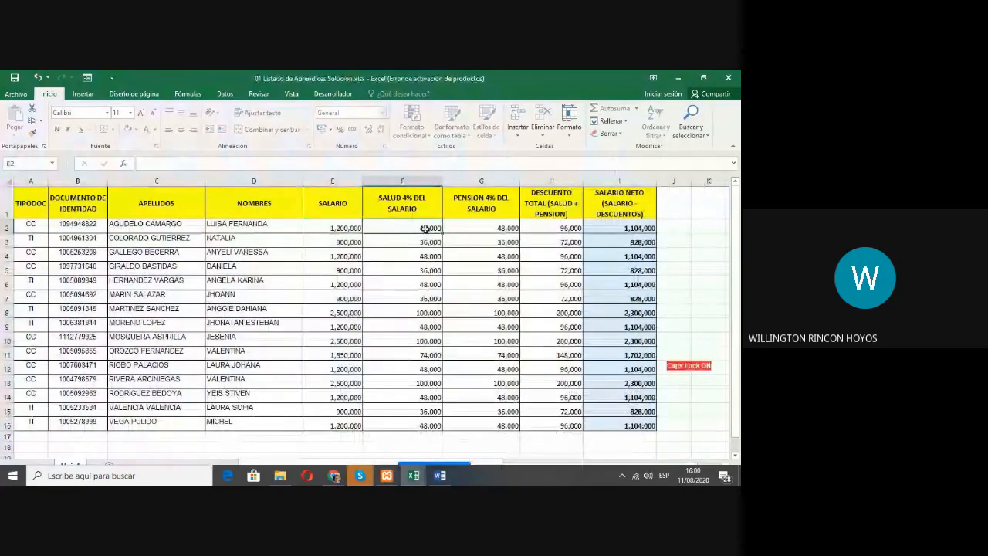
click(488, 228)
click(552, 231)
click(619, 236)
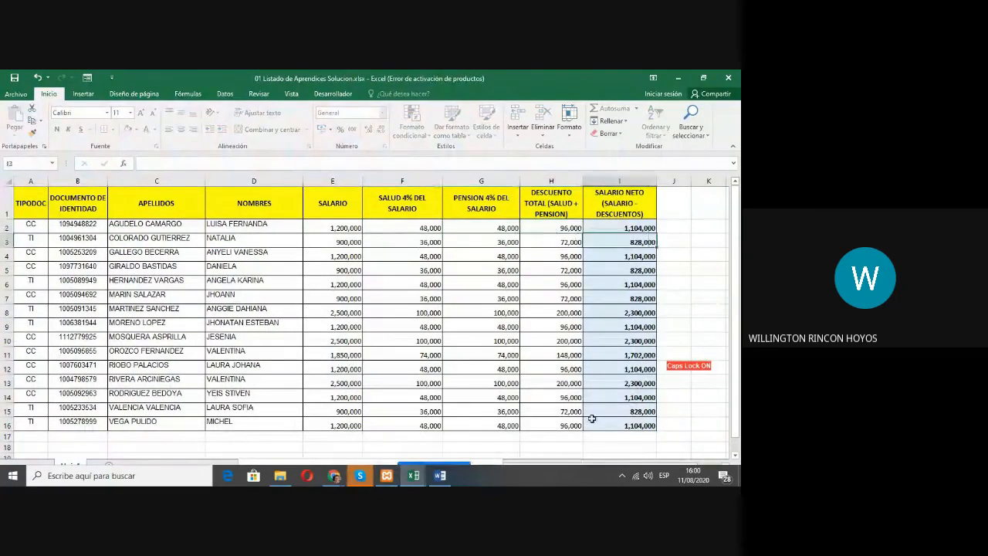
click(610, 227)
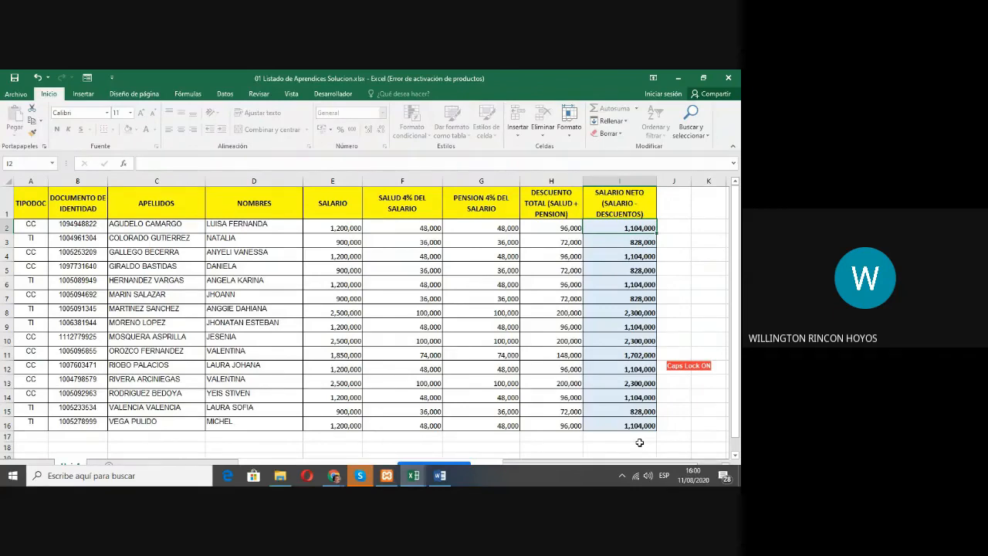
Step: View the starting list in 01 Listado de Aprendices once more and return to the solution workbook
click(414, 475)
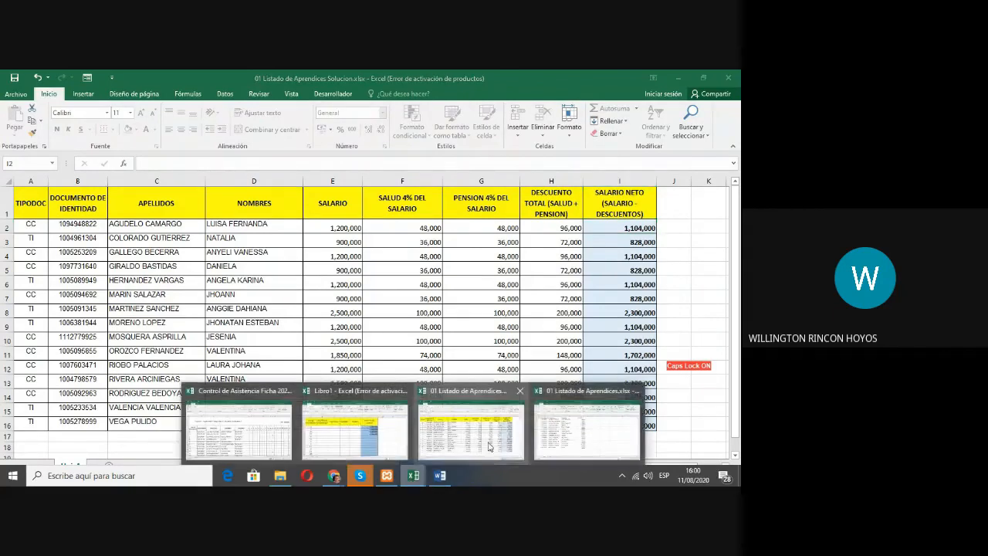
click(577, 430)
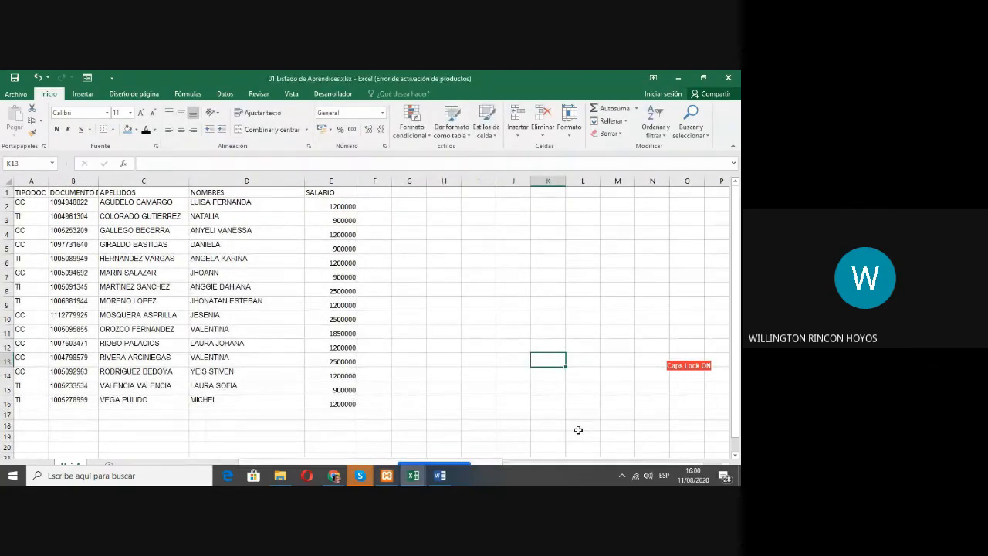
click(414, 475)
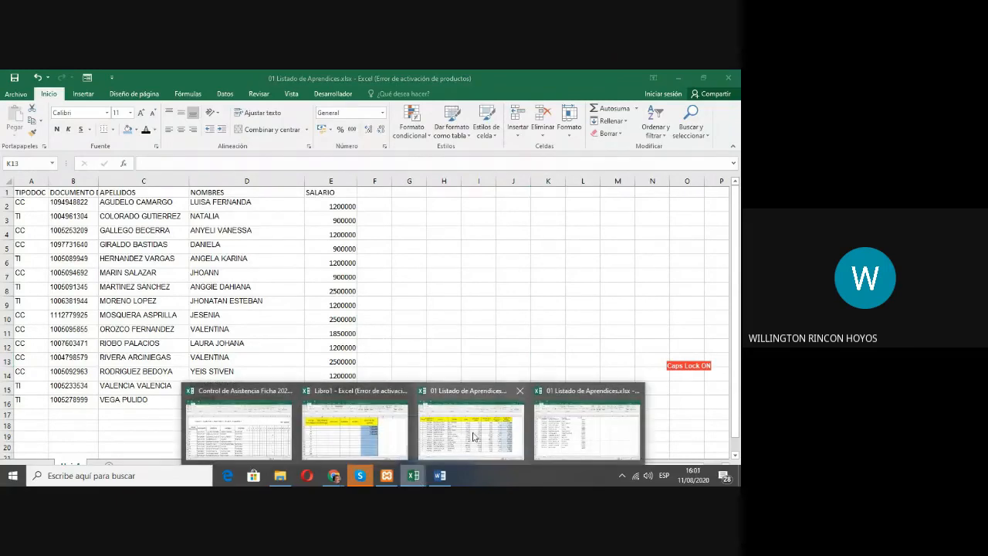
click(473, 437)
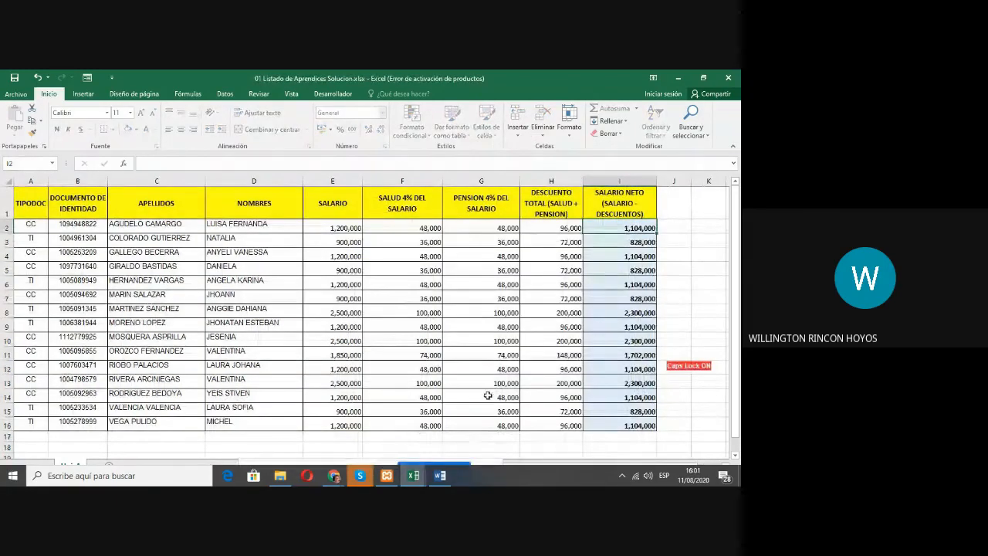